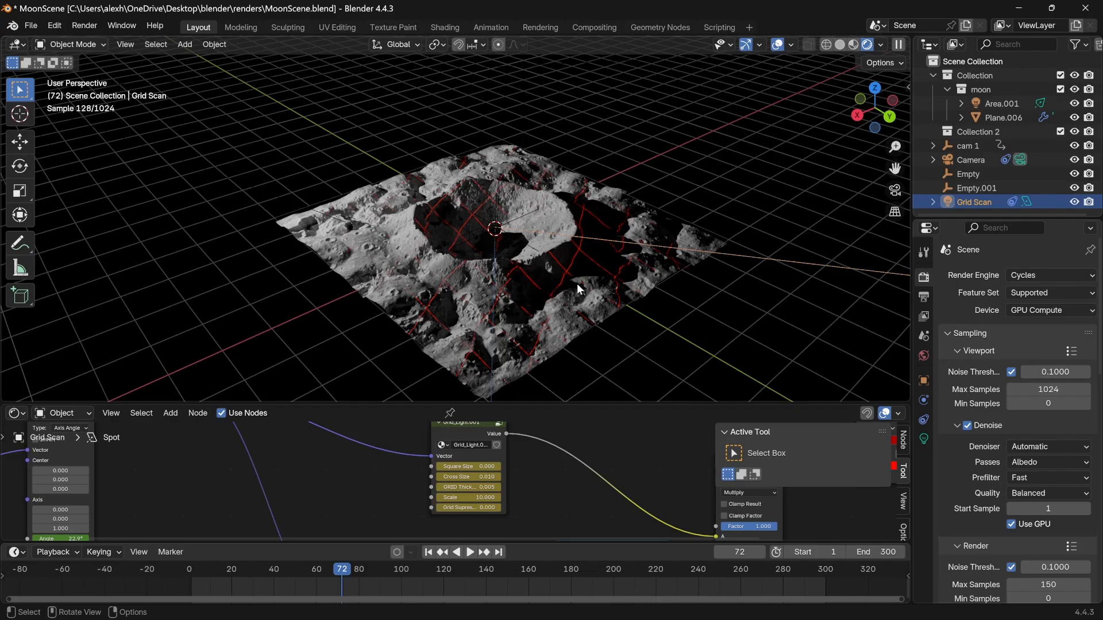
# Examine the Grid Scan light on the moon terrain and its shader nodes, including the contents of the Grid_Light.001 group
pyautogui.moveTo(598, 286); pyautogui.dragTo(581, 263, button='middle')
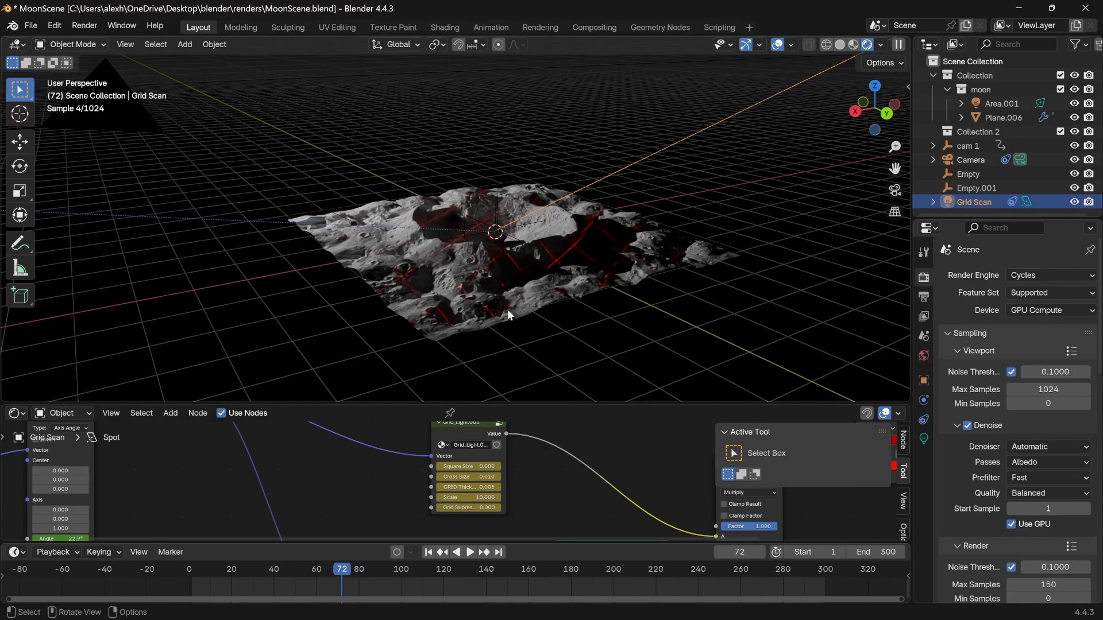
pyautogui.moveTo(508, 309); pyautogui.dragTo(529, 332, button='middle')
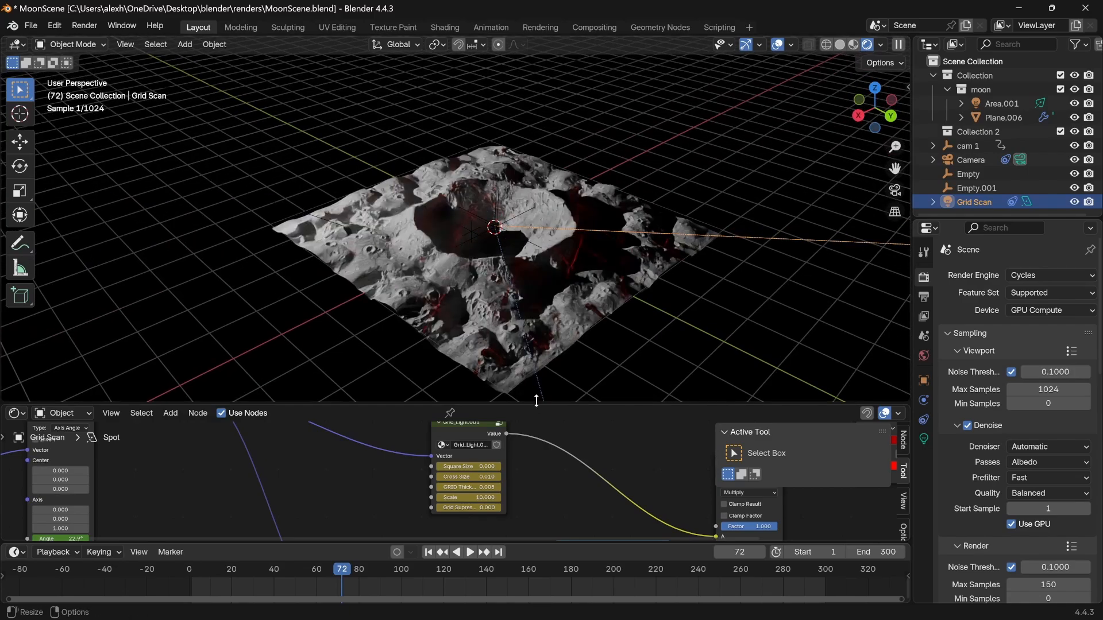
pyautogui.moveTo(539, 408); pyautogui.dragTo(459, 393)
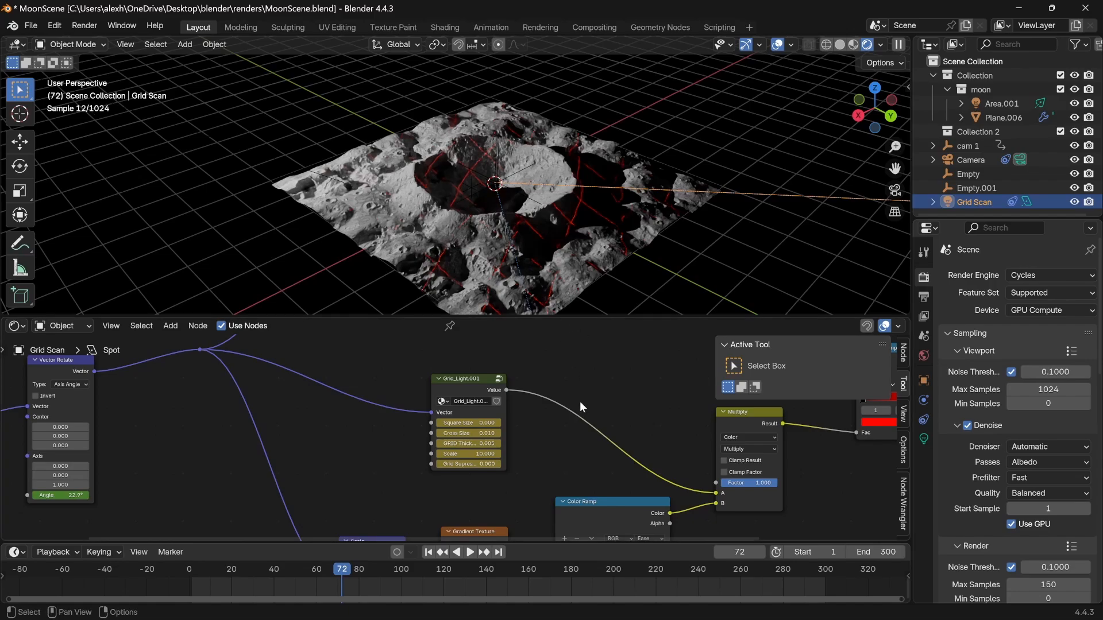
pyautogui.scroll(-2, 581, 401)
pyautogui.moveTo(554, 414); pyautogui.dragTo(489, 369, button='middle')
pyautogui.press('Tab')
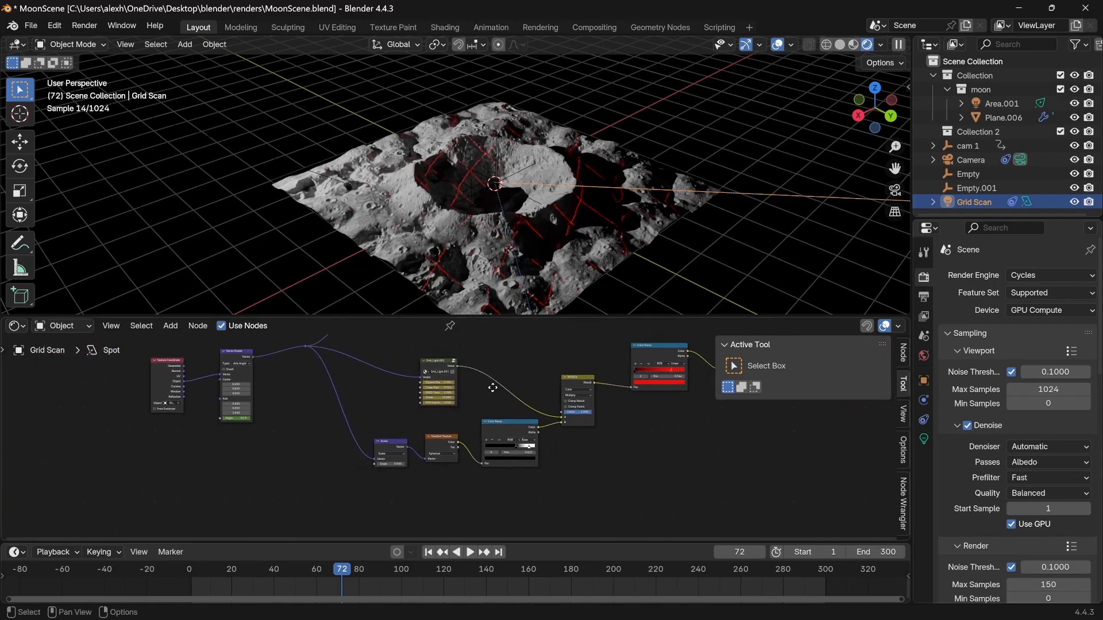
pyautogui.scroll(-3, 497, 440)
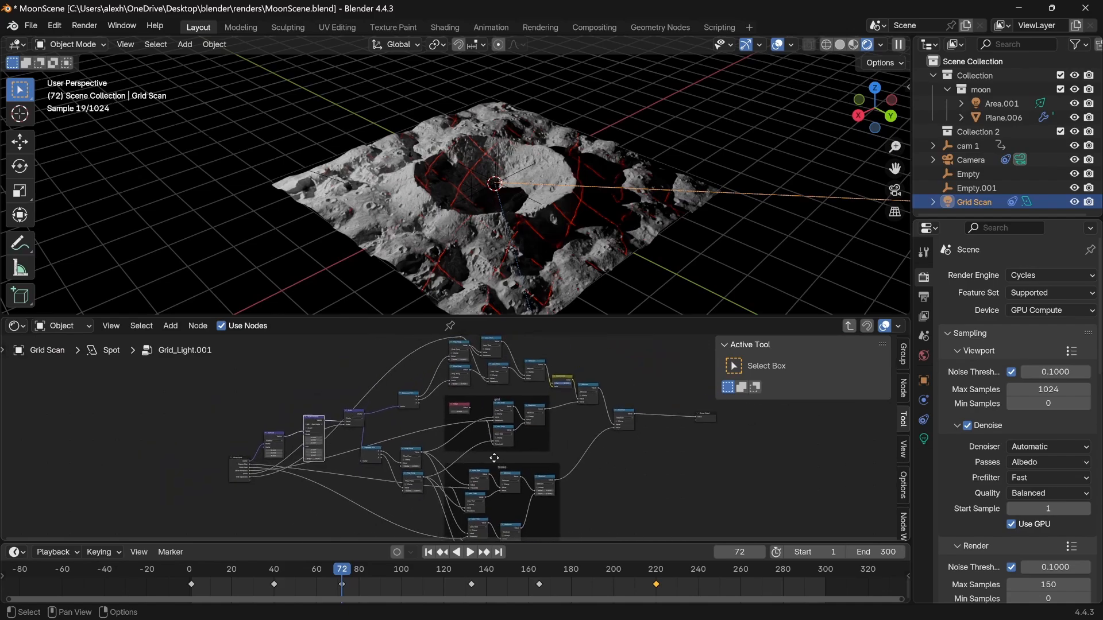
pyautogui.press('Tab')
pyautogui.scroll(3, 498, 420)
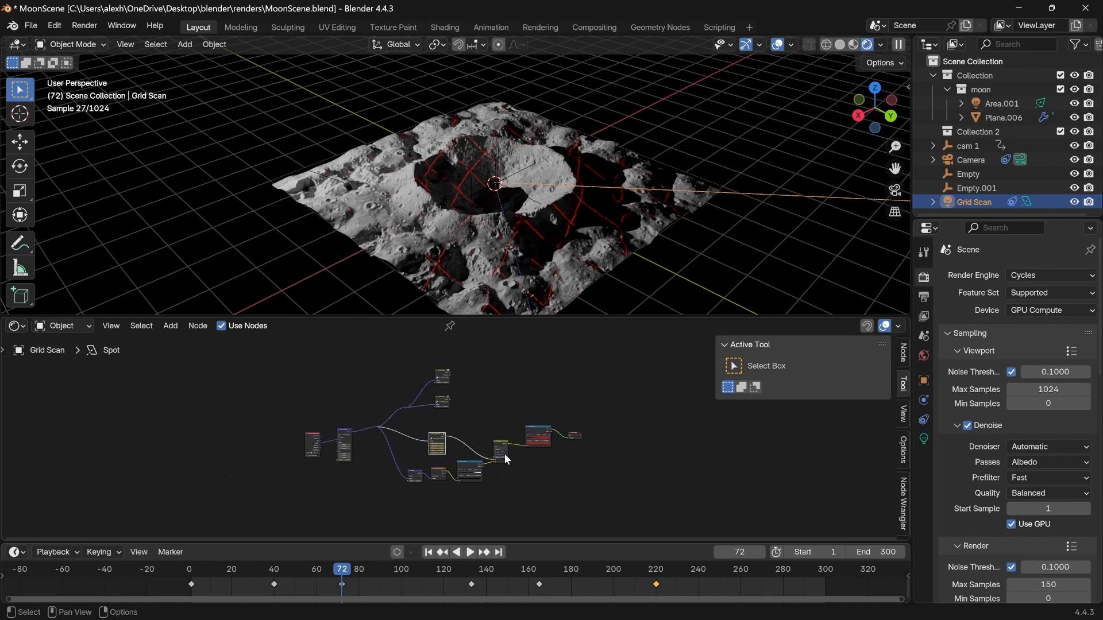
# Inspect the red scan pattern on the crater terrain at frames 163 and 127 of the animation
pyautogui.moveTo(510, 316); pyautogui.dragTo(471, 489)
pyautogui.scroll(5, 475, 367)
pyautogui.moveTo(482, 480); pyautogui.dragTo(503, 426, button='middle')
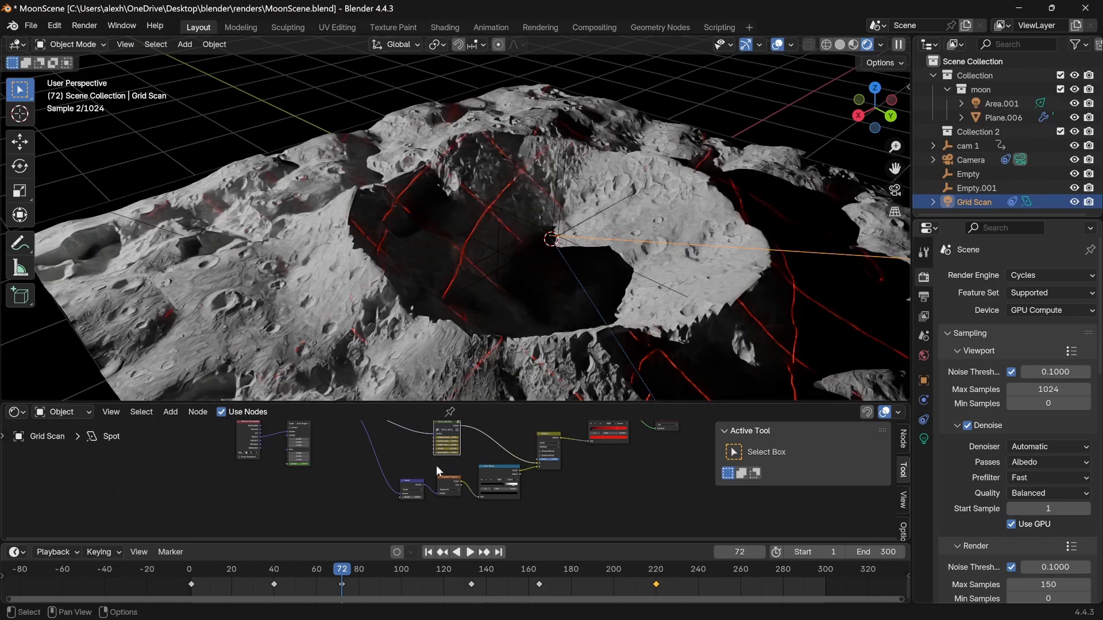
pyautogui.click(535, 571)
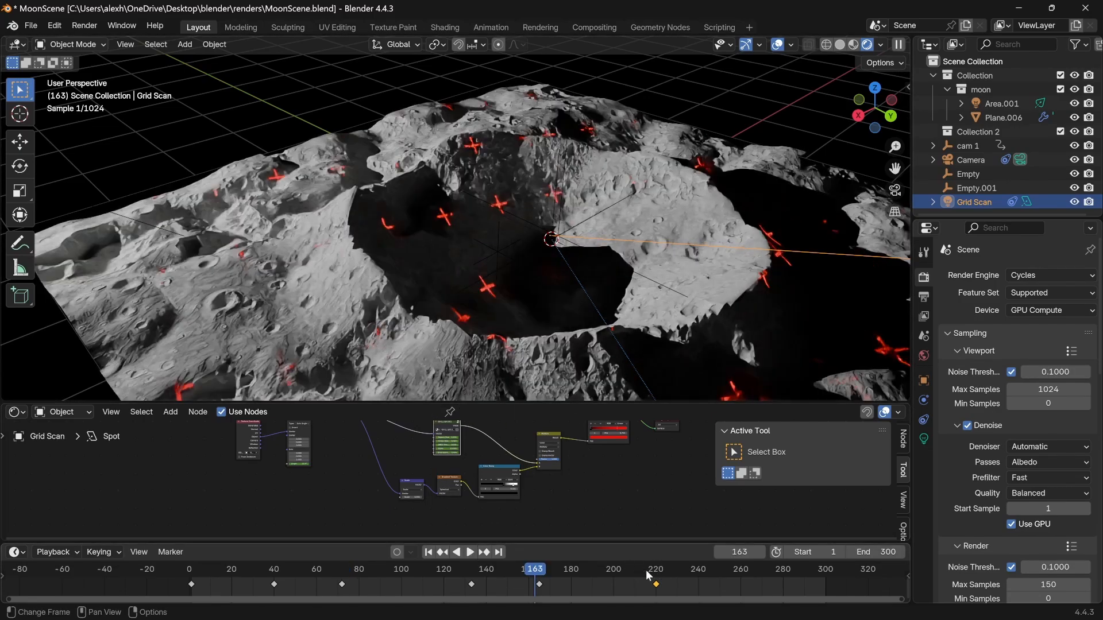
pyautogui.click(458, 571)
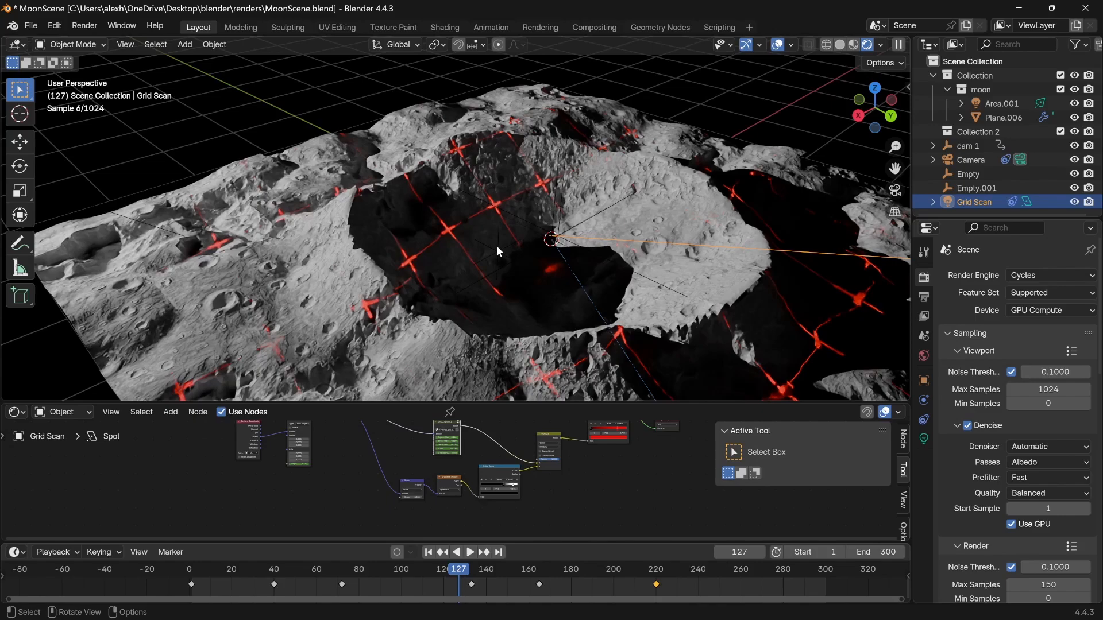
pyautogui.scroll(-3, 491, 178)
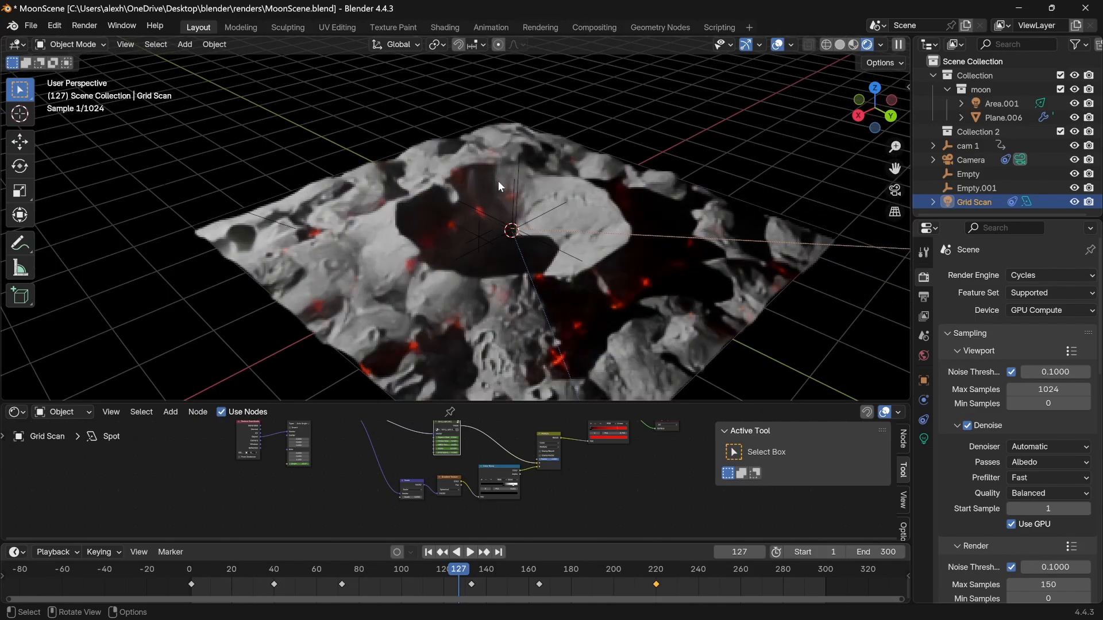
pyautogui.scroll(-2, 492, 201)
# Save the moon scene and create a new General file
pyautogui.hotkey('ctrl', 's')
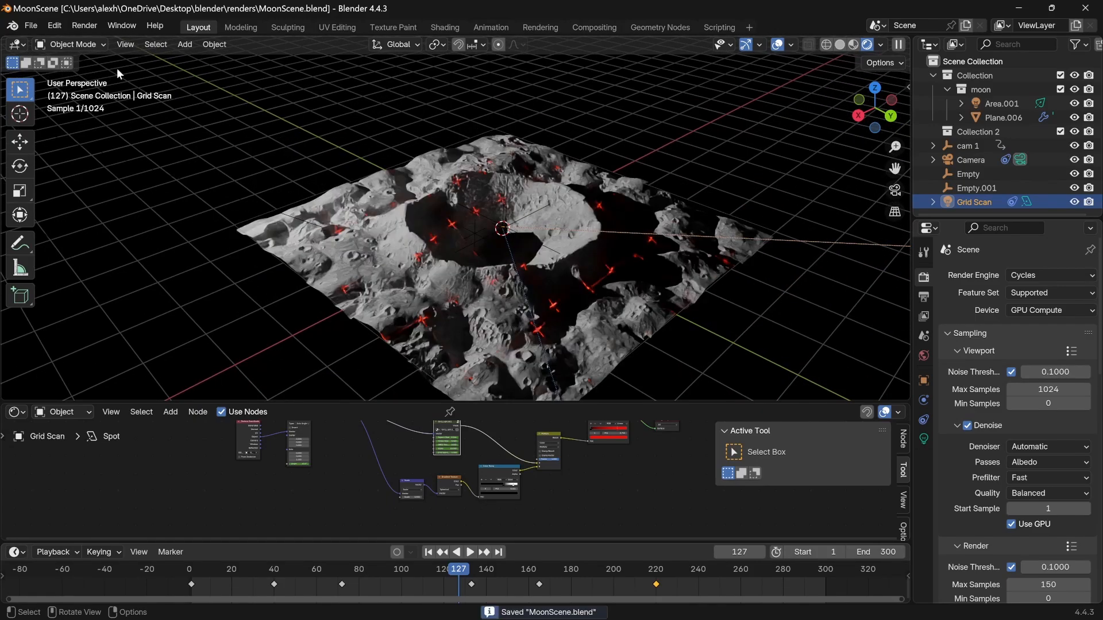
pyautogui.click(30, 26)
pyautogui.click(32, 27)
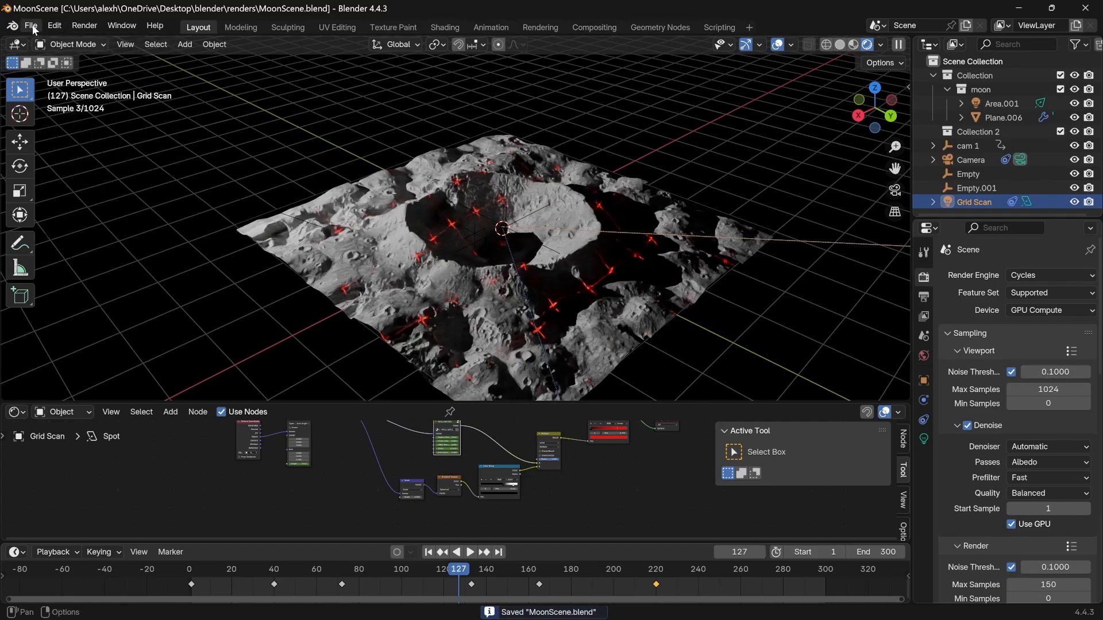
pyautogui.click(32, 25)
pyautogui.moveTo(57, 41)
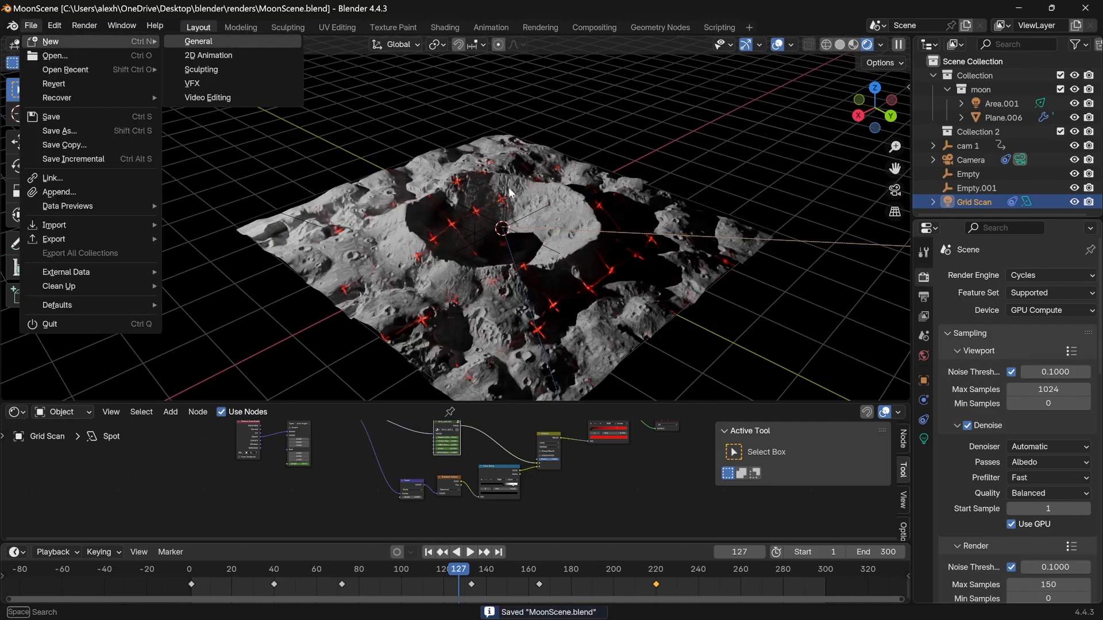
pyautogui.press('Return')
# Delete all the default objects and add a mesh plane in their place
pyautogui.press('a')
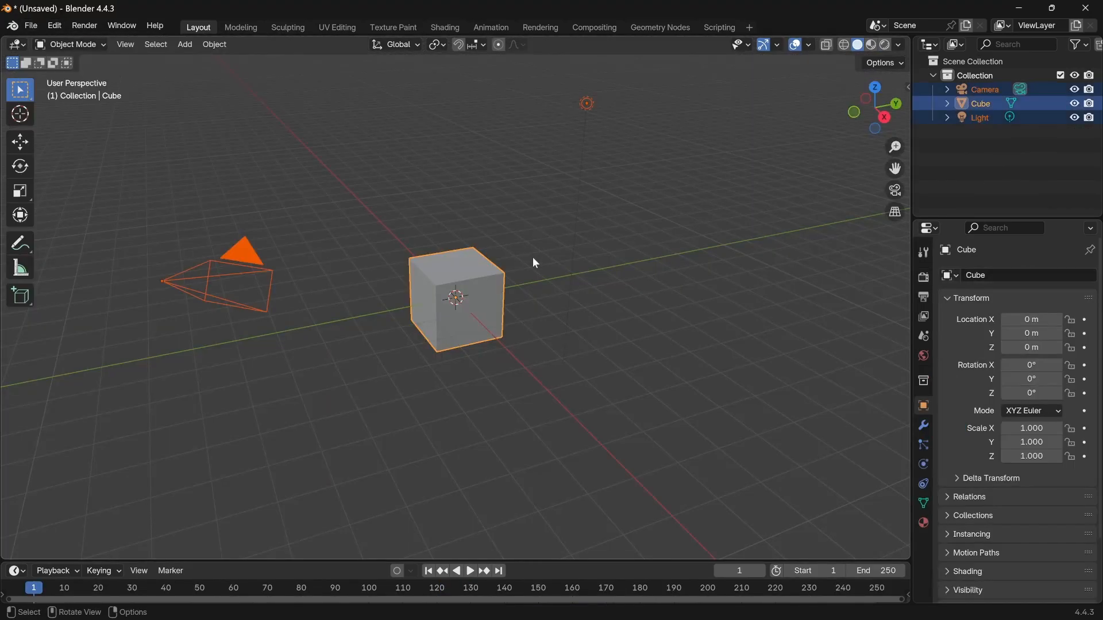
pyautogui.press('Delete')
pyautogui.hotkey('shift', 'a')
pyautogui.moveTo(509, 275)
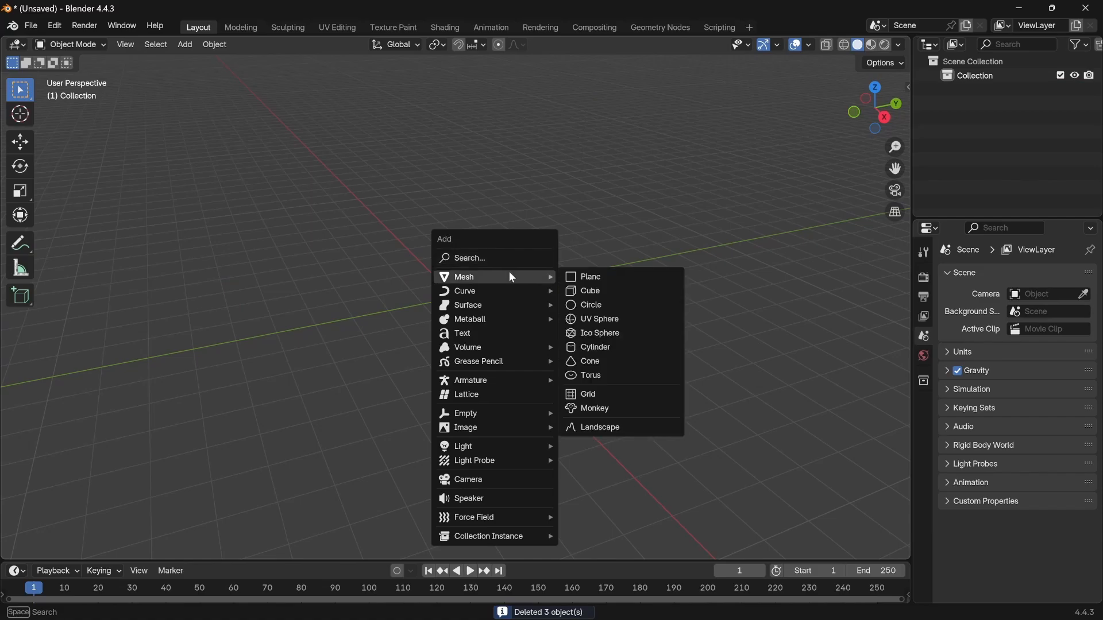
pyautogui.click(601, 278)
pyautogui.scroll(4, 521, 330)
pyautogui.moveTo(519, 335); pyautogui.dragTo(397, 310, button='middle')
# Split the 3D viewport vertically near its middle and turn the new area into a Shader Editor
pyautogui.moveTo(908, 40); pyautogui.dragTo(417, 57)
pyautogui.click(442, 46)
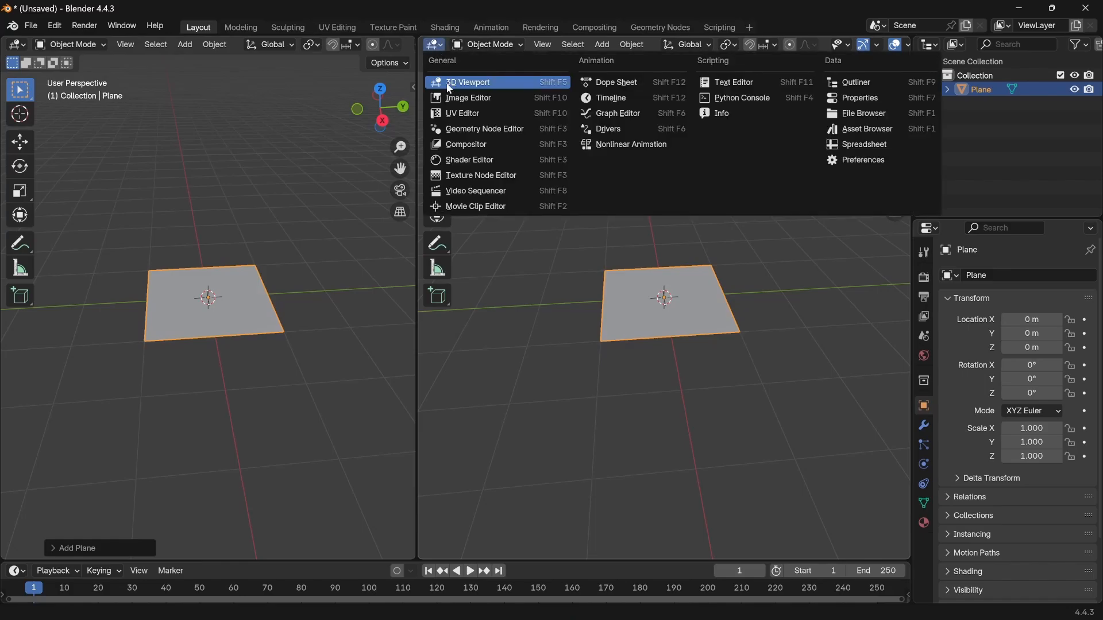
pyautogui.click(463, 162)
# Set the scene's render engine to Cycles
pyautogui.click(924, 278)
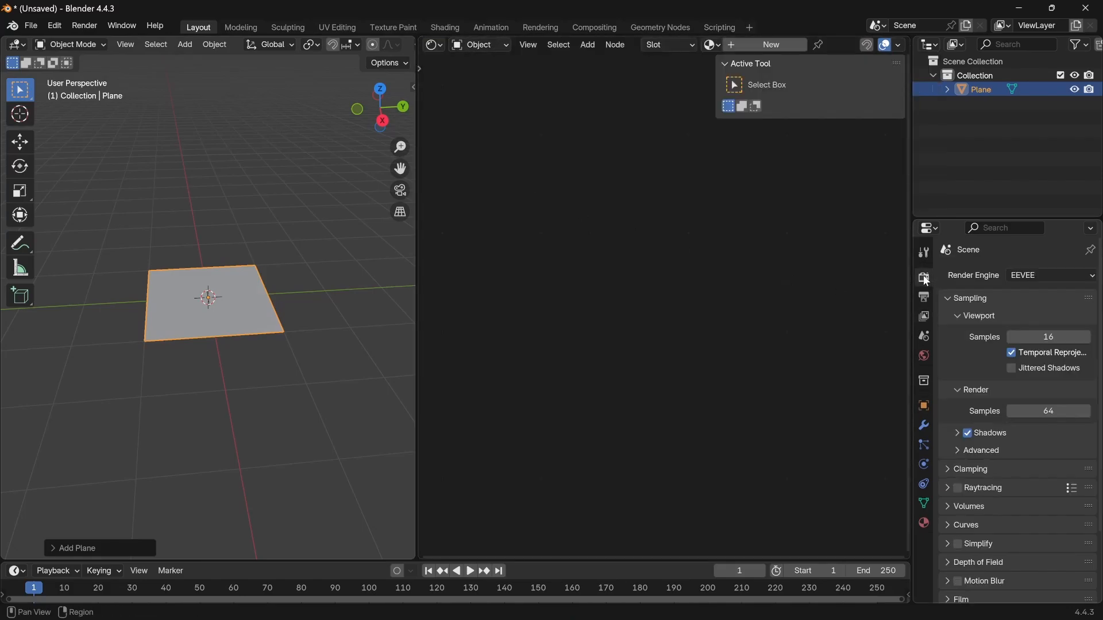
pyautogui.click(1042, 278)
pyautogui.click(1017, 321)
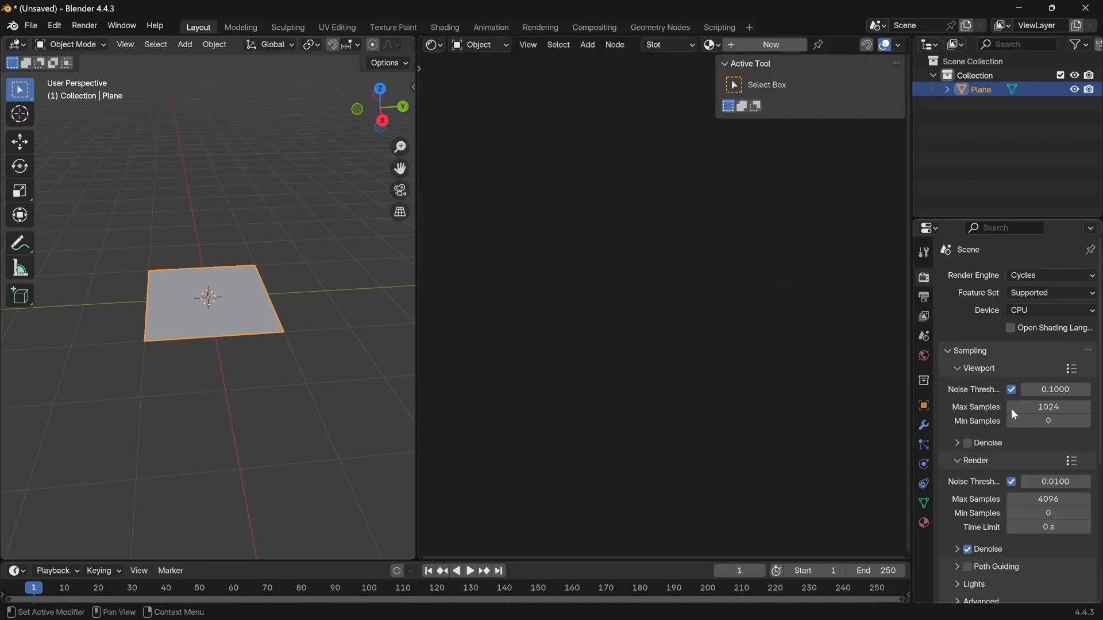
pyautogui.scroll(3, 218, 278)
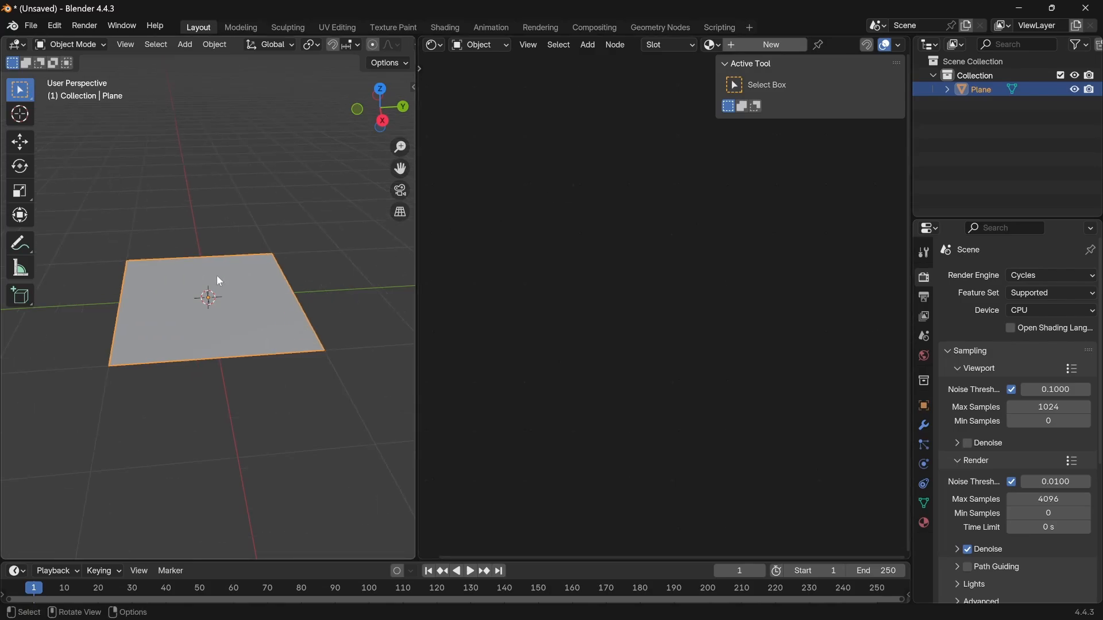
# Create a new material on the plane and display the 3D viewport in Material Preview shading
pyautogui.click(759, 47)
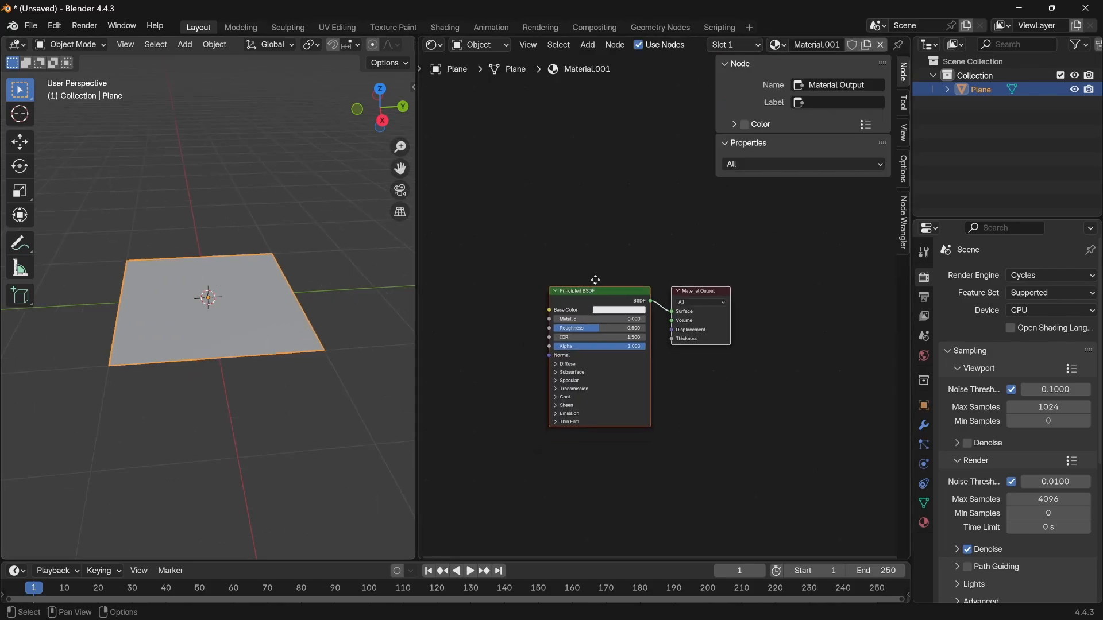
pyautogui.moveTo(595, 280); pyautogui.dragTo(626, 271, button='middle')
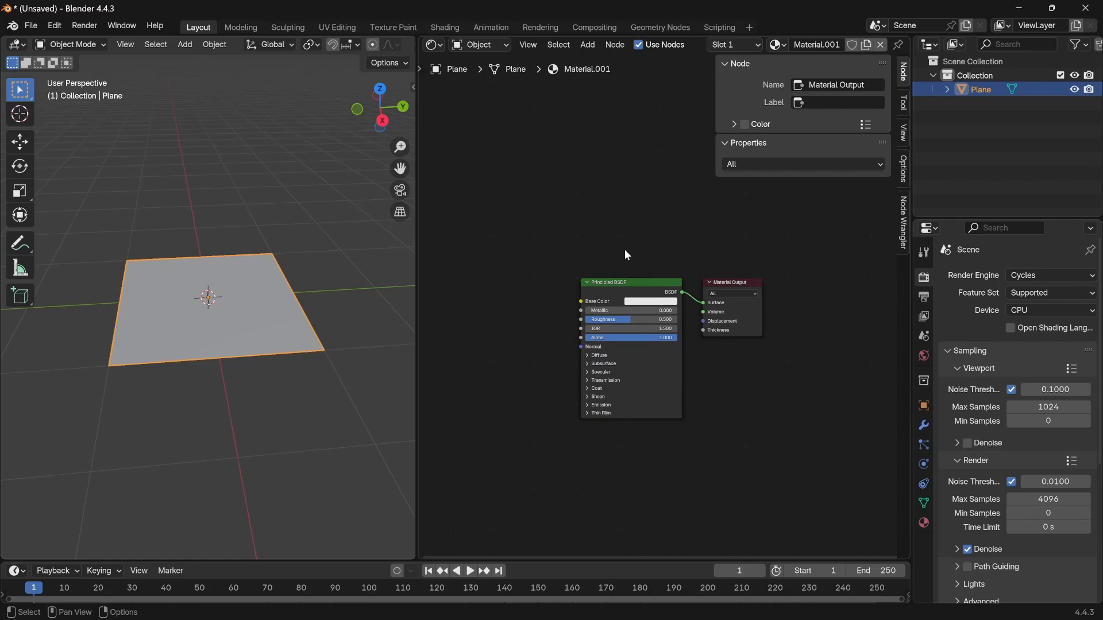
pyautogui.scroll(-5, 380, 49)
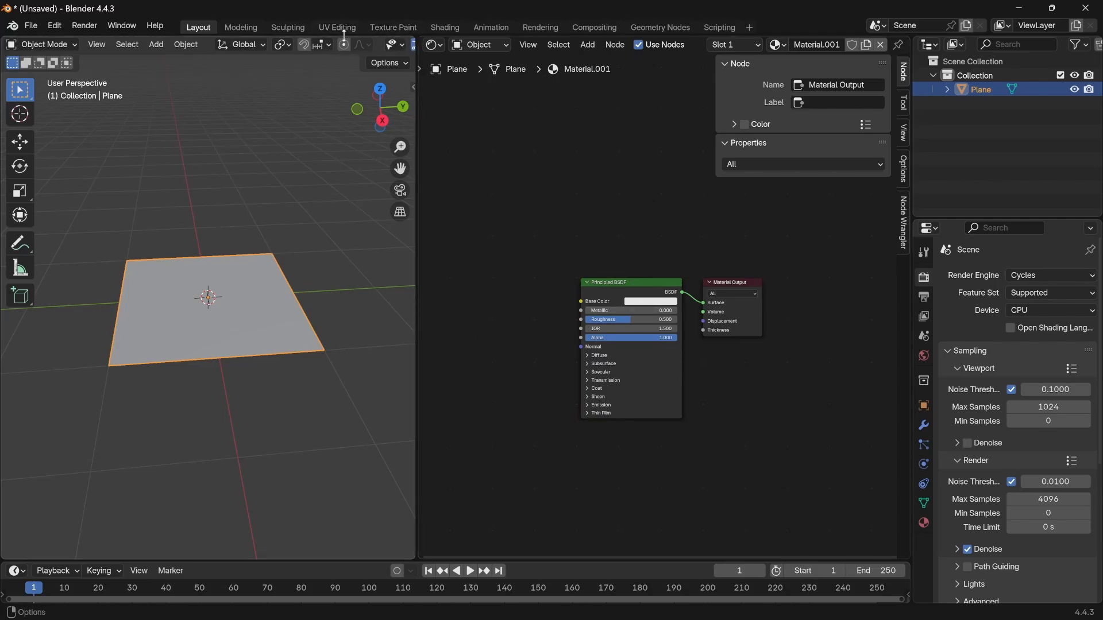
pyautogui.click(383, 48)
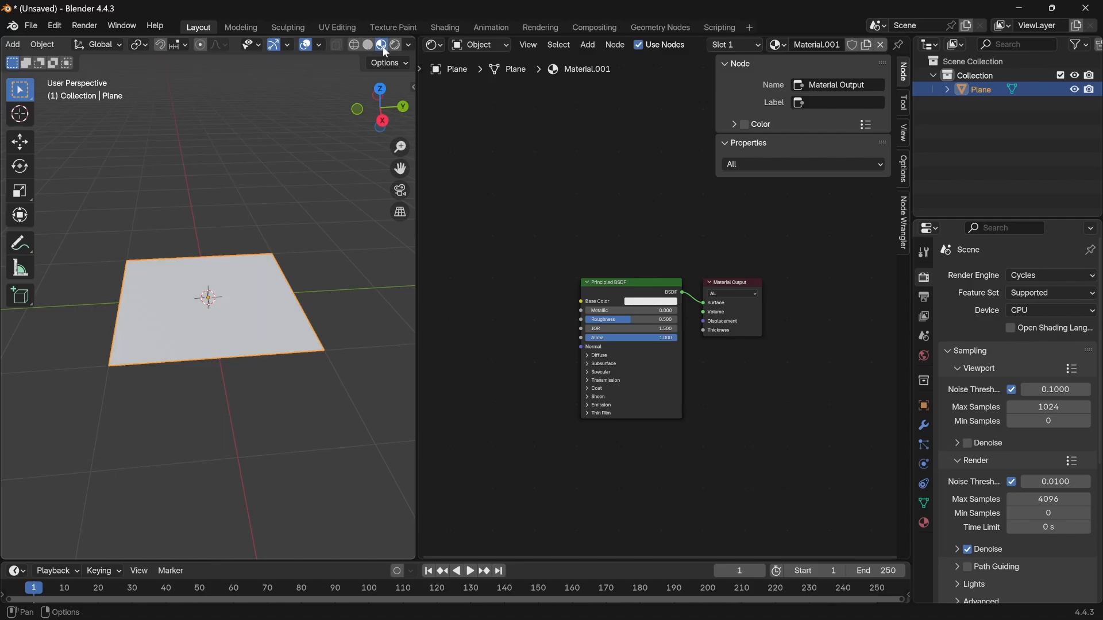
# Add the Node Wrangler texture setup to the Principled BSDF and delete its Image Texture, keeping the Texture Coordinate and Mapping nodes
pyautogui.click(615, 285)
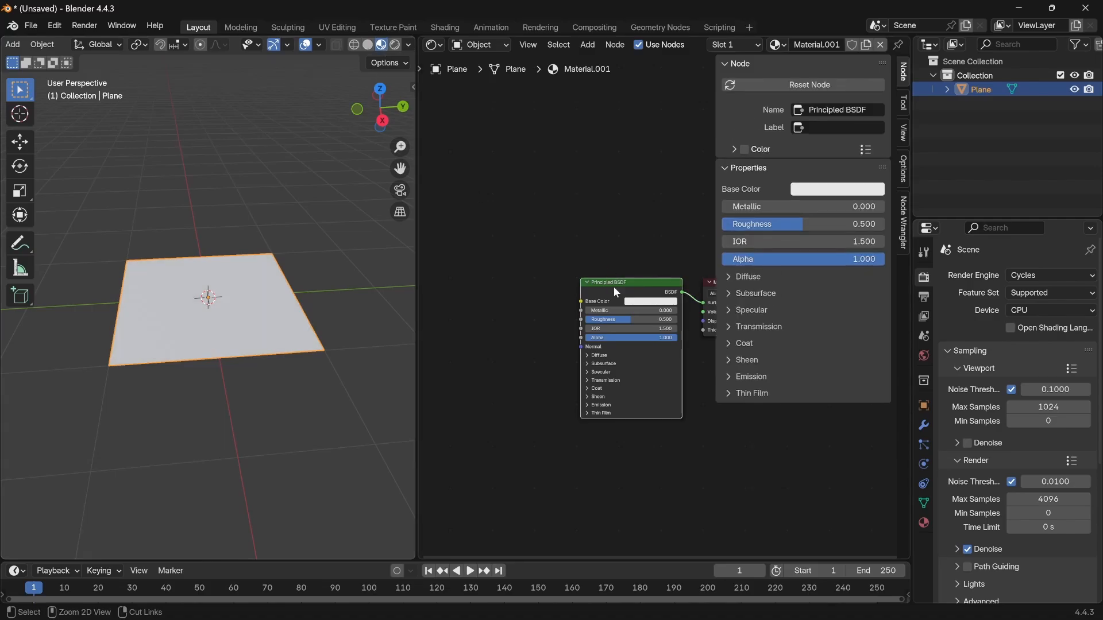
pyautogui.hotkey('ctrl', 't')
pyautogui.moveTo(582, 333)
pyautogui.mouseDown(button='middle')
pyautogui.moveTo(649, 332)
pyautogui.moveTo(568, 342)
pyautogui.mouseUp(button='middle')
pyautogui.click(571, 308)
pyautogui.press('x')
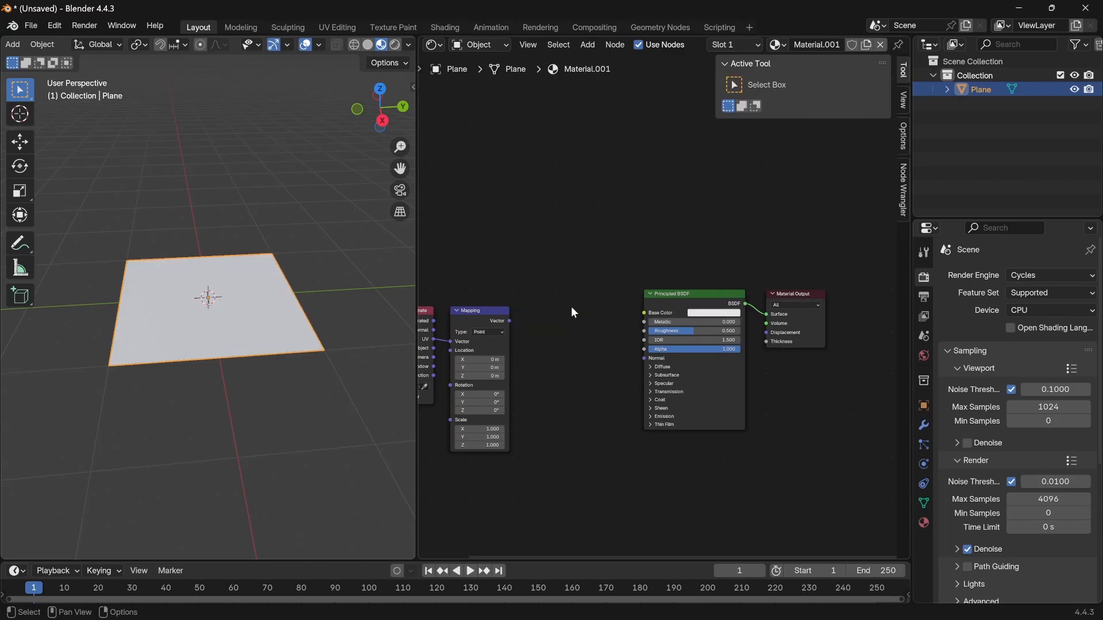
pyautogui.moveTo(510, 320); pyautogui.dragTo(655, 312)
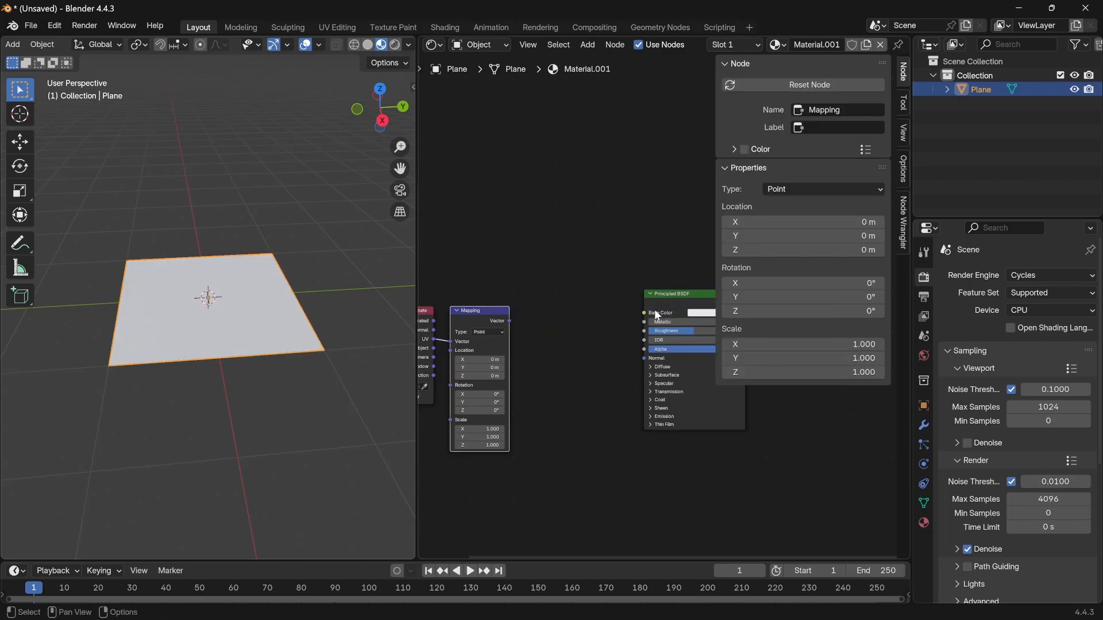
pyautogui.moveTo(511, 320); pyautogui.dragTo(625, 314)
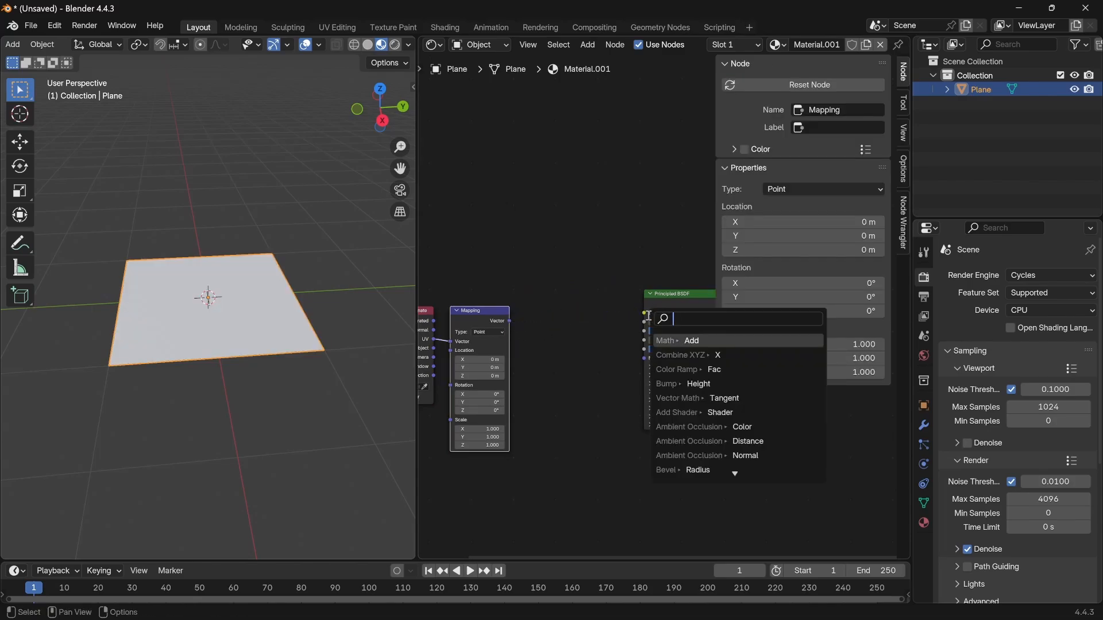
pyautogui.keyDown('alt'); pyautogui.moveTo(602, 309); pyautogui.dragTo(663, 311, button='right'); pyautogui.keyUp('alt')
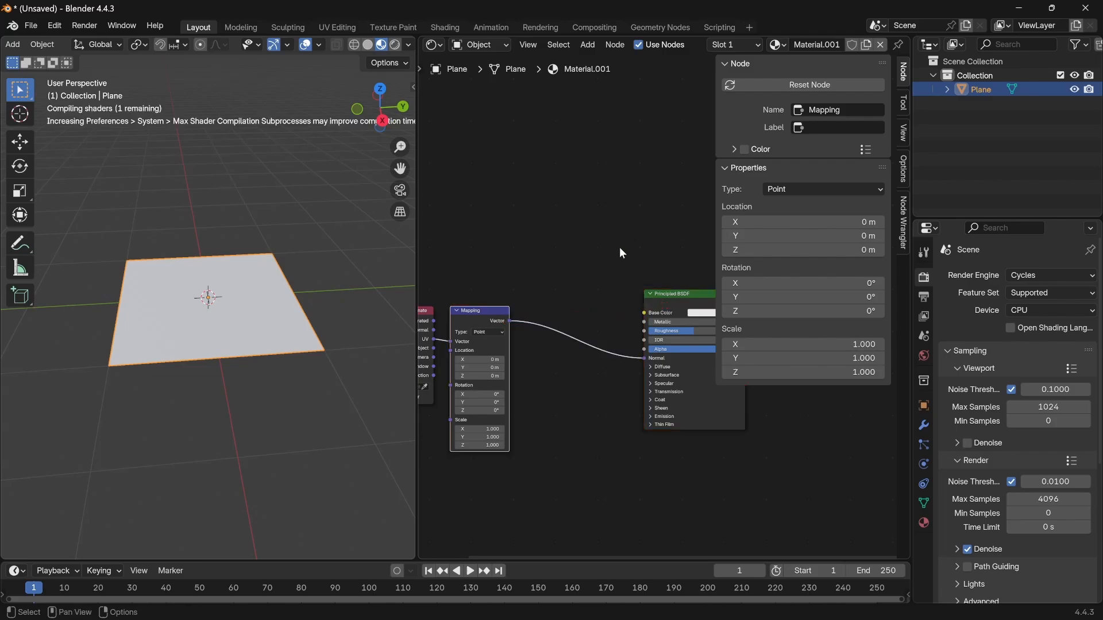
pyautogui.keyDown('ctrl'); pyautogui.moveTo(602, 367); pyautogui.dragTo(585, 321, button='right'); pyautogui.keyUp('ctrl')
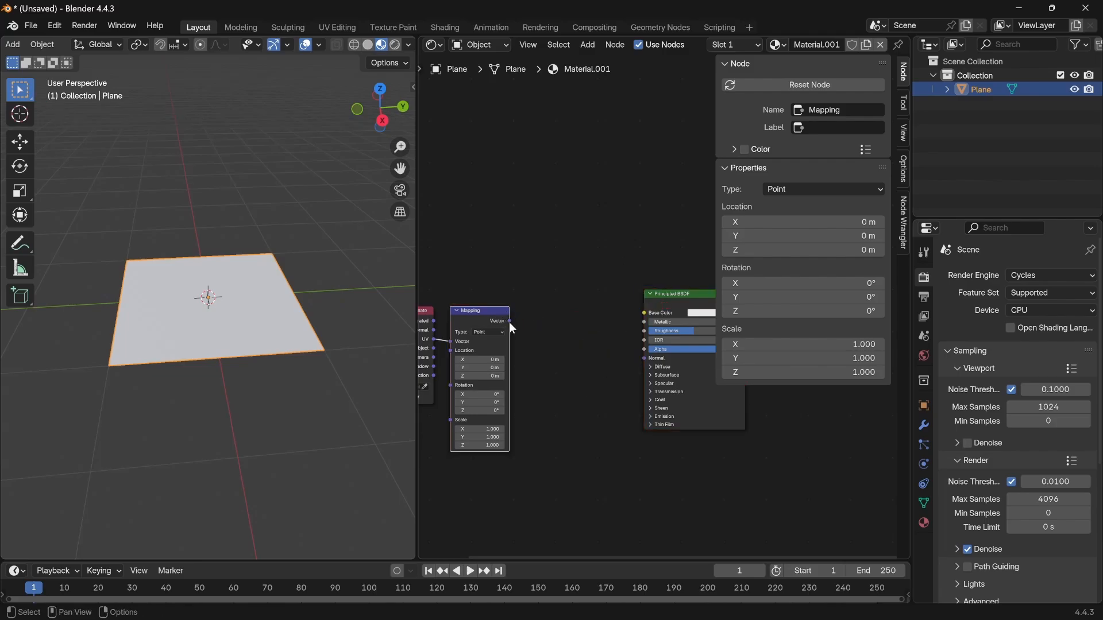
# Link the Mapping node's Vector output to the Principled BSDF's Base Color, hide the node sidebar and inspect the gradient on the plane
pyautogui.moveTo(511, 321); pyautogui.dragTo(644, 313)
pyautogui.press('n')
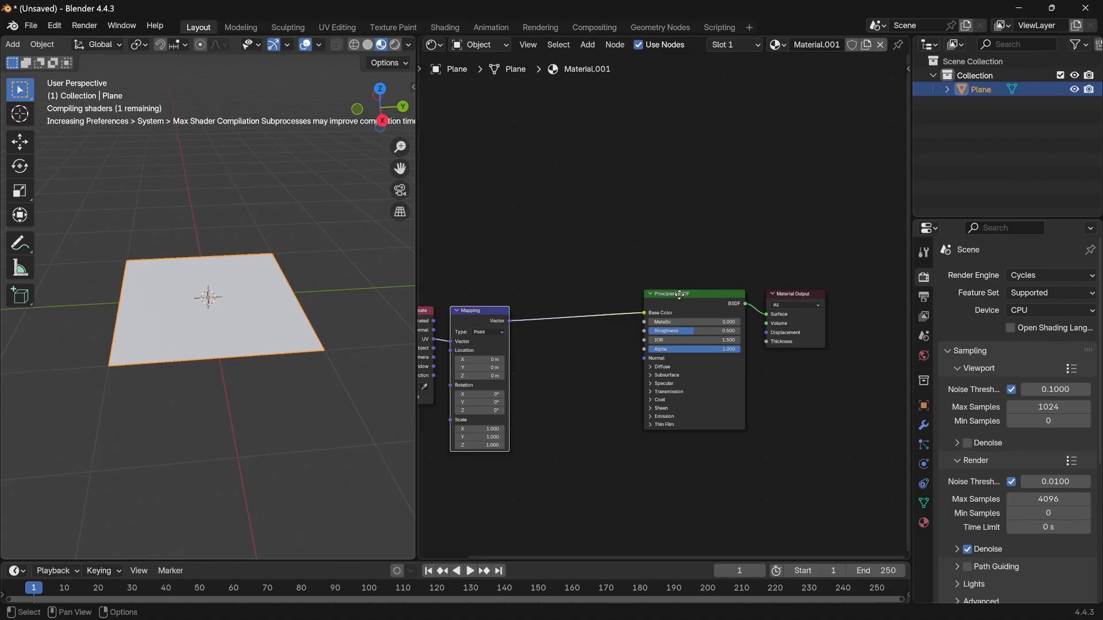
pyautogui.moveTo(288, 223); pyautogui.dragTo(286, 339, button='middle')
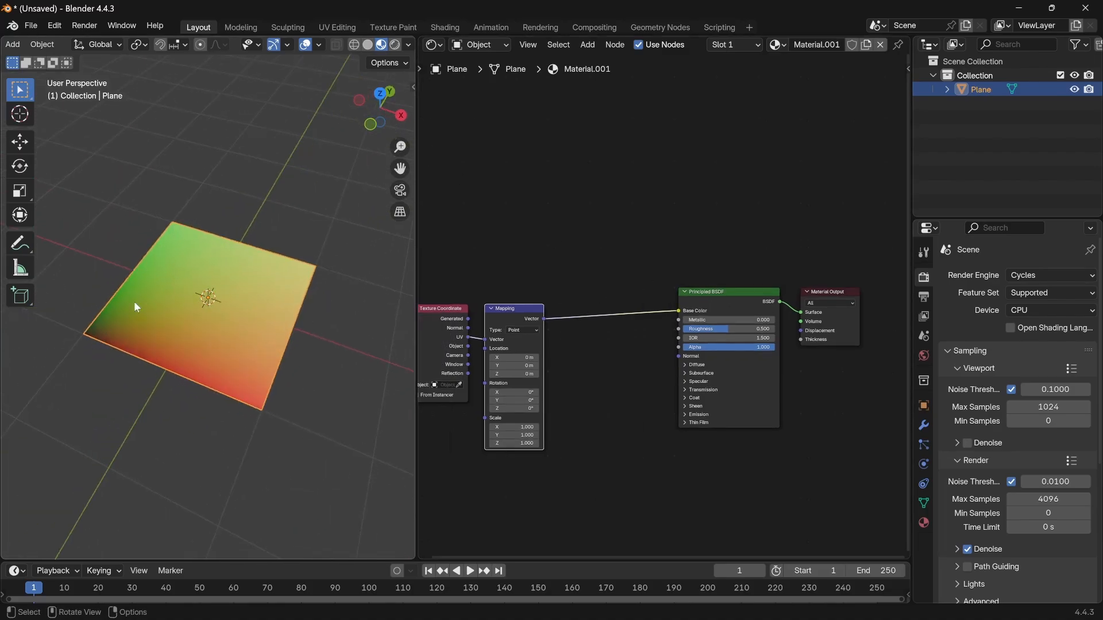
pyautogui.moveTo(143, 271); pyautogui.dragTo(85, 295, button='middle')
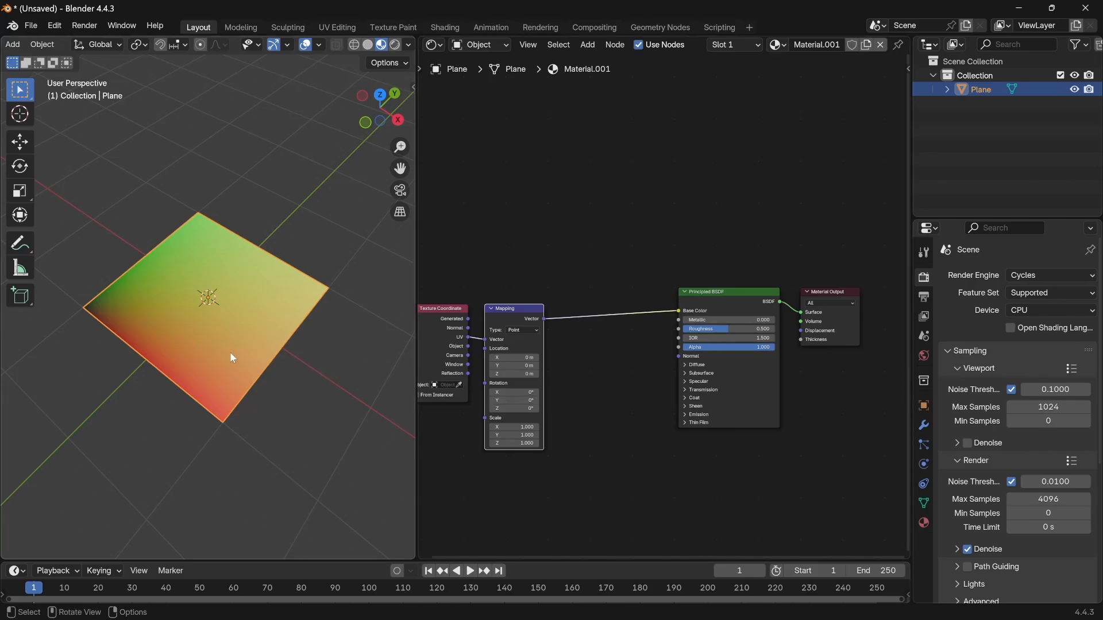
pyautogui.moveTo(230, 351); pyautogui.dragTo(118, 353, button='middle')
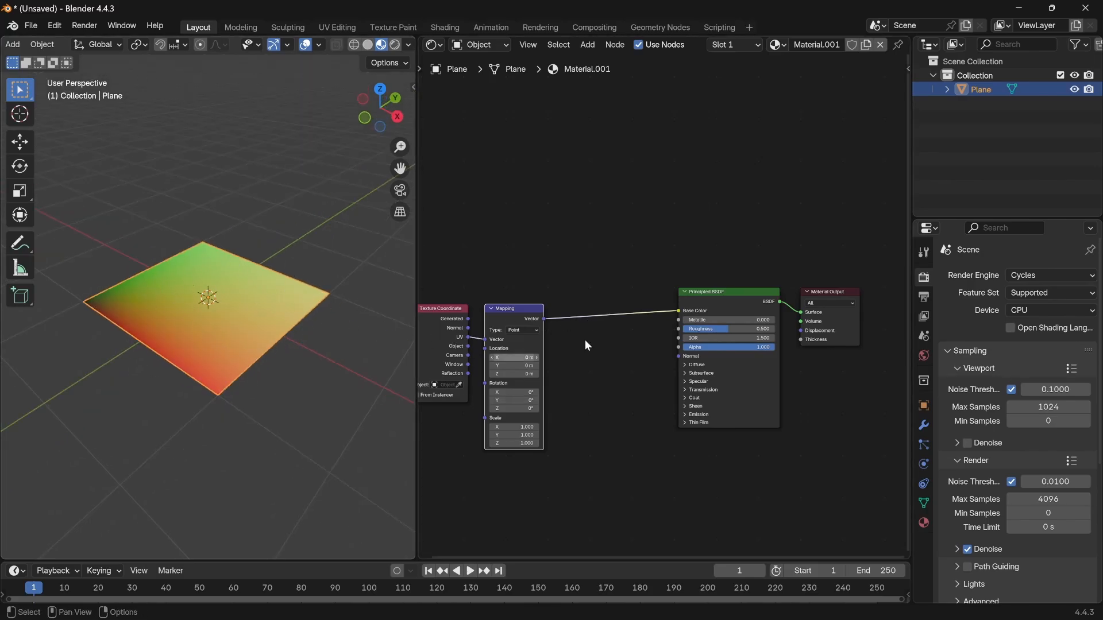
# Insert a Separate XYZ node between Mapping and the Principled BSDF, feeding its X output into the Base Color
pyautogui.click(577, 269)
pyautogui.hotkey('shift', 'a')
pyautogui.click(578, 269)
pyautogui.write('sepa')
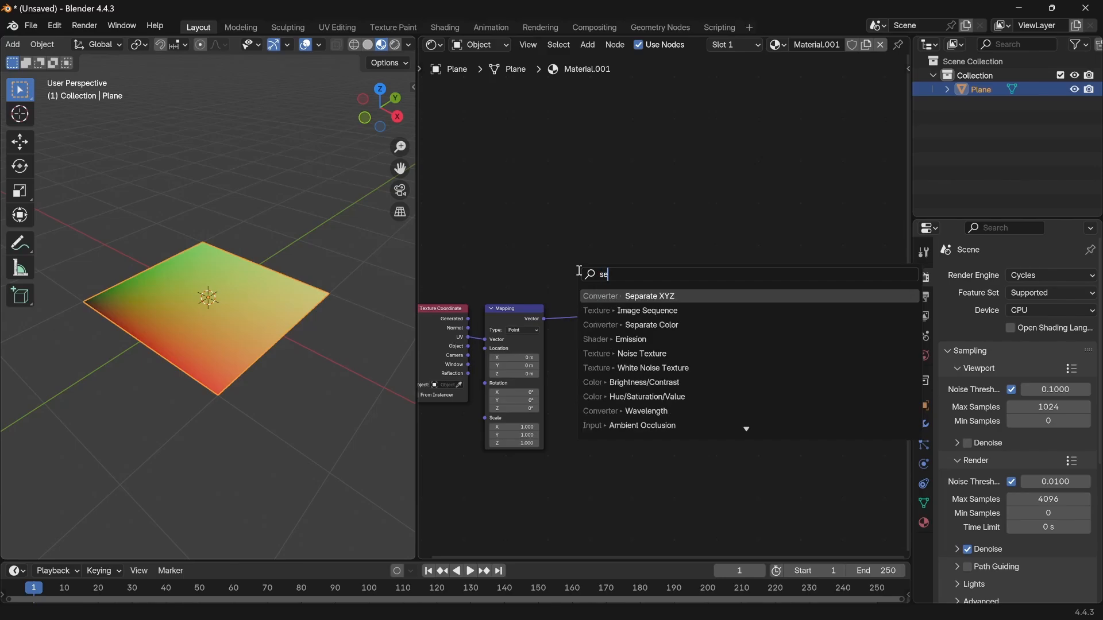
pyautogui.press('Return')
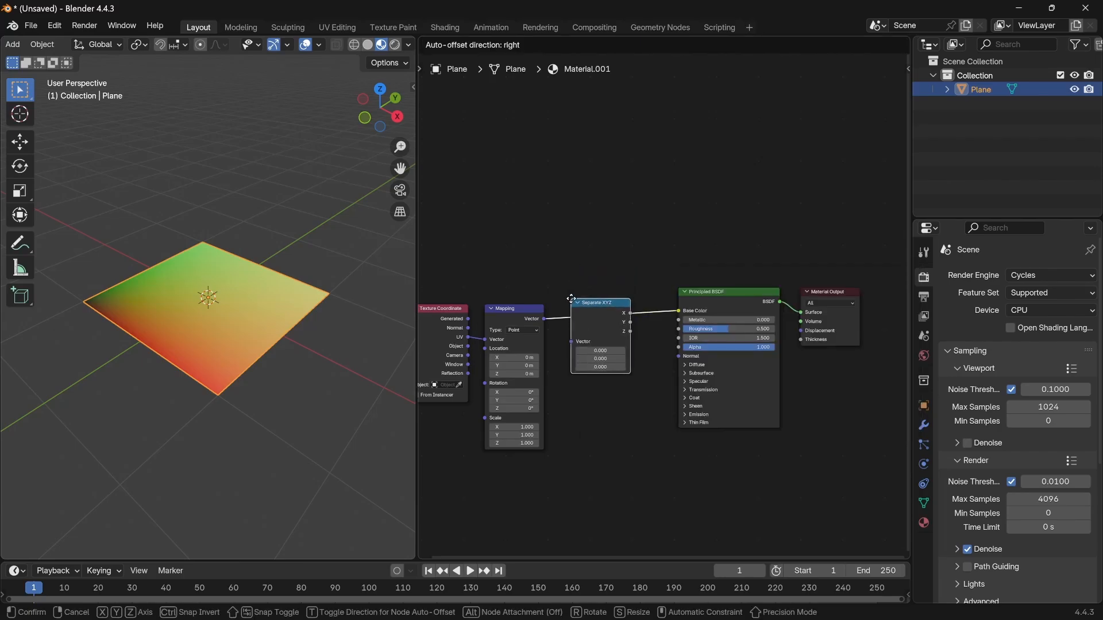
pyautogui.click(571, 299)
pyautogui.moveTo(580, 335); pyautogui.dragTo(634, 333, button='middle')
pyautogui.moveTo(715, 339); pyautogui.dragTo(623, 351, button='middle')
pyautogui.scroll(2, 622, 350)
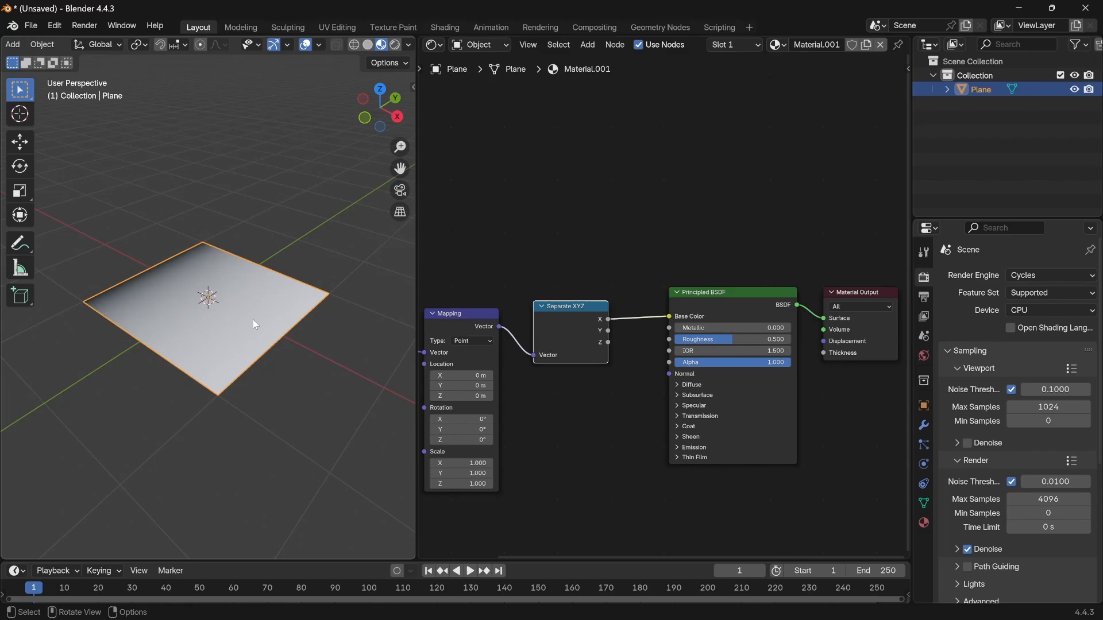
pyautogui.moveTo(624, 364); pyautogui.dragTo(739, 360, button='middle')
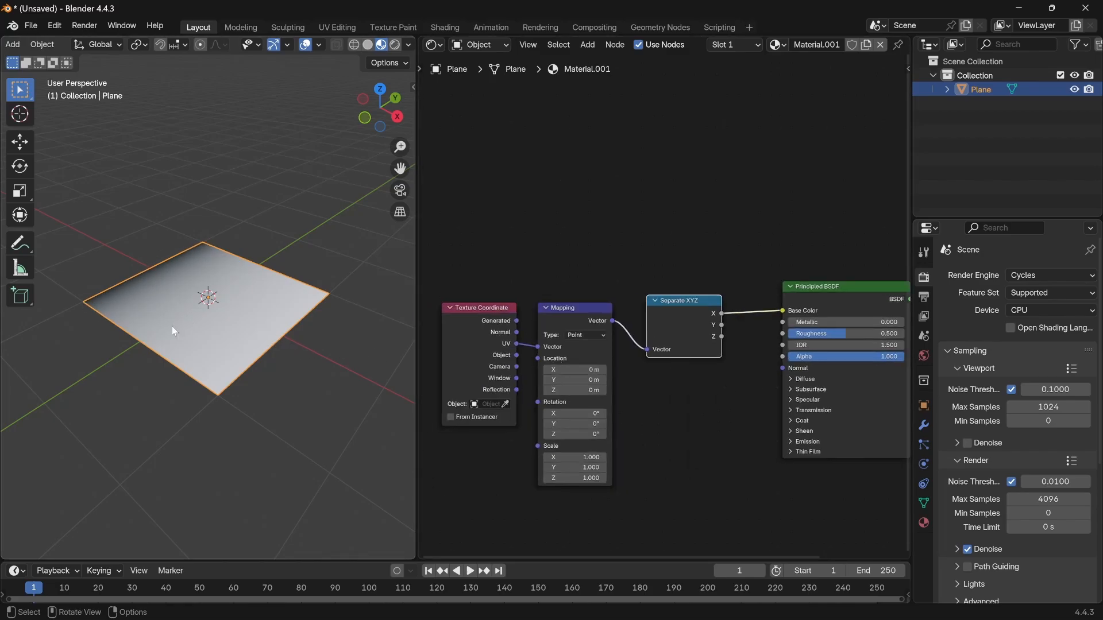
# Try rotating the gradient with the Mapping node's Z rotation and reset that rotation to 0°
pyautogui.scroll(-1, 172, 330)
pyautogui.scroll(1, 652, 451)
pyautogui.moveTo(552, 468); pyautogui.dragTo(589, 467)
pyautogui.click(553, 468)
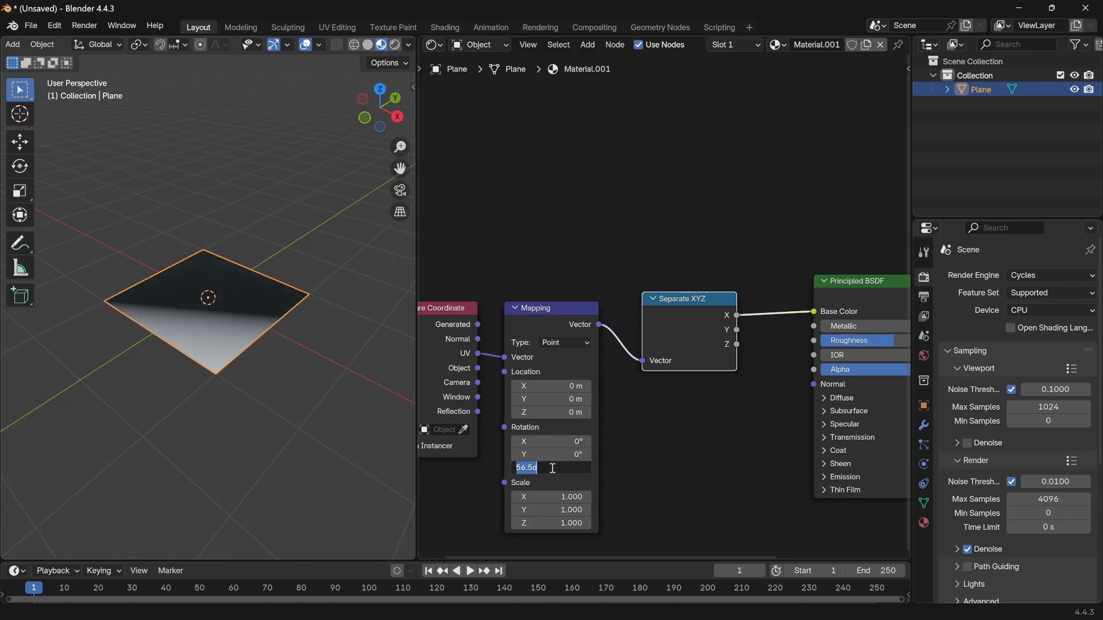
pyautogui.write('0')
pyautogui.press('Return')
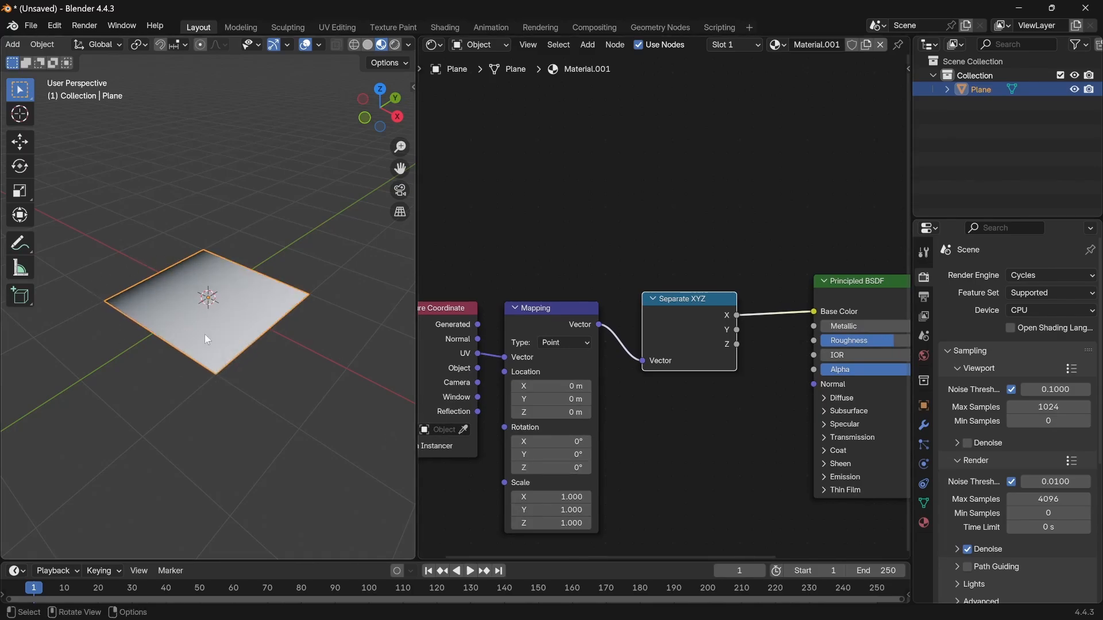
# Insert a Vector Math node set to Subtract between Mapping and Separate XYZ, with 0.5 on all three axes
pyautogui.scroll(-2, 665, 443)
pyautogui.hotkey('shift', 'a')
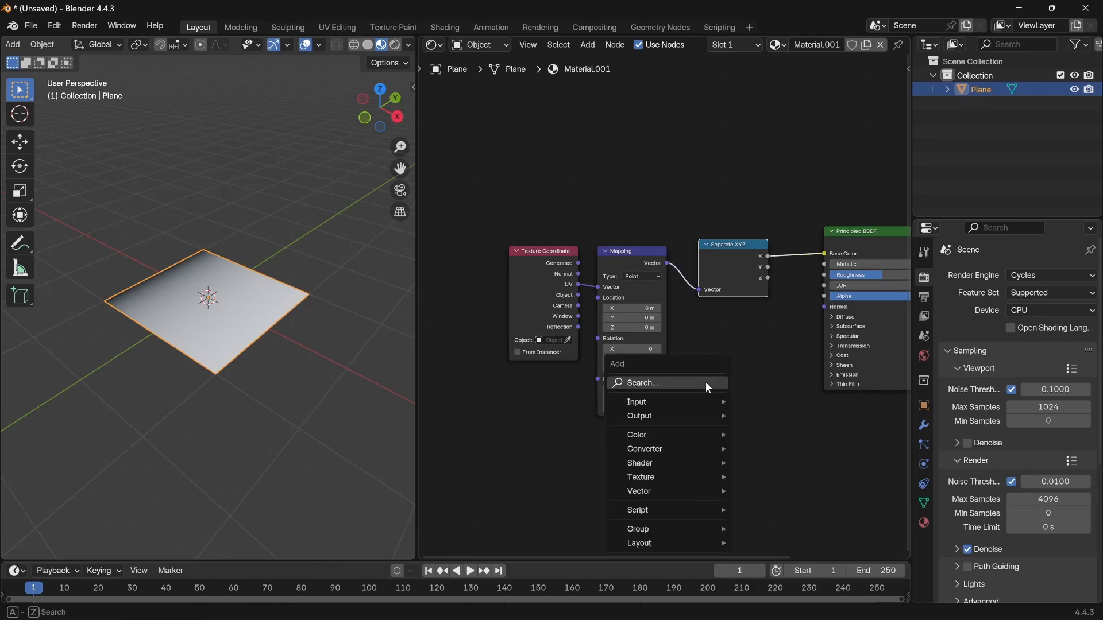
pyautogui.click(705, 381)
pyautogui.write('vector math')
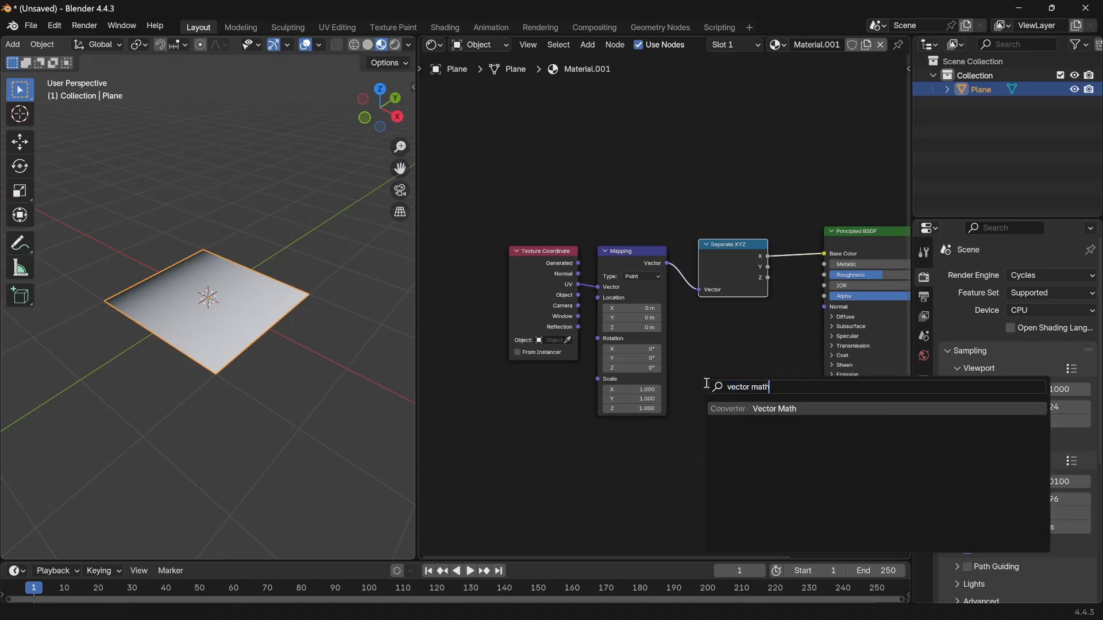
pyautogui.press('Return')
pyautogui.click(689, 238)
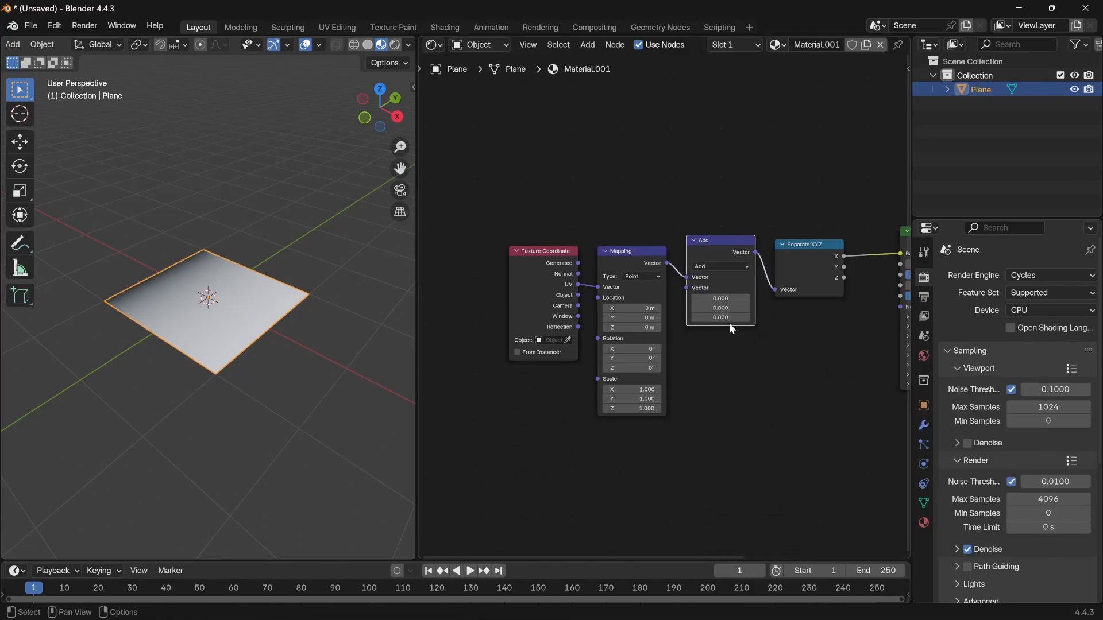
pyautogui.click(719, 266)
pyautogui.click(717, 301)
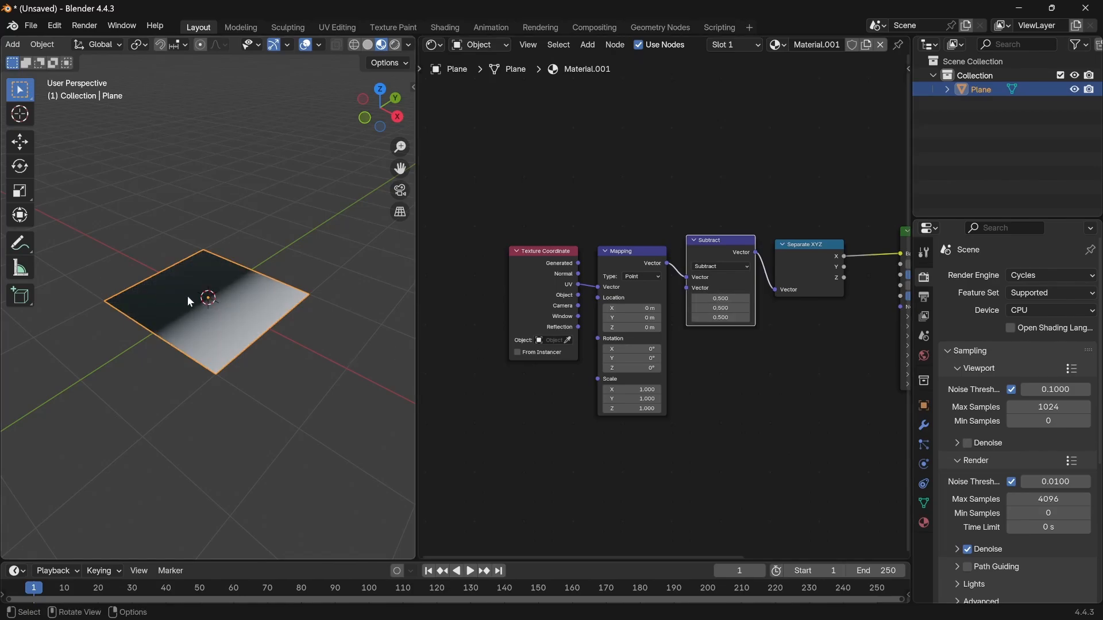
# Preview the Subtract vector directly in the Base Color on the plane, and reconnect Separate XYZ's X output to the Base Color
pyautogui.moveTo(771, 291); pyautogui.dragTo(608, 320, button='middle')
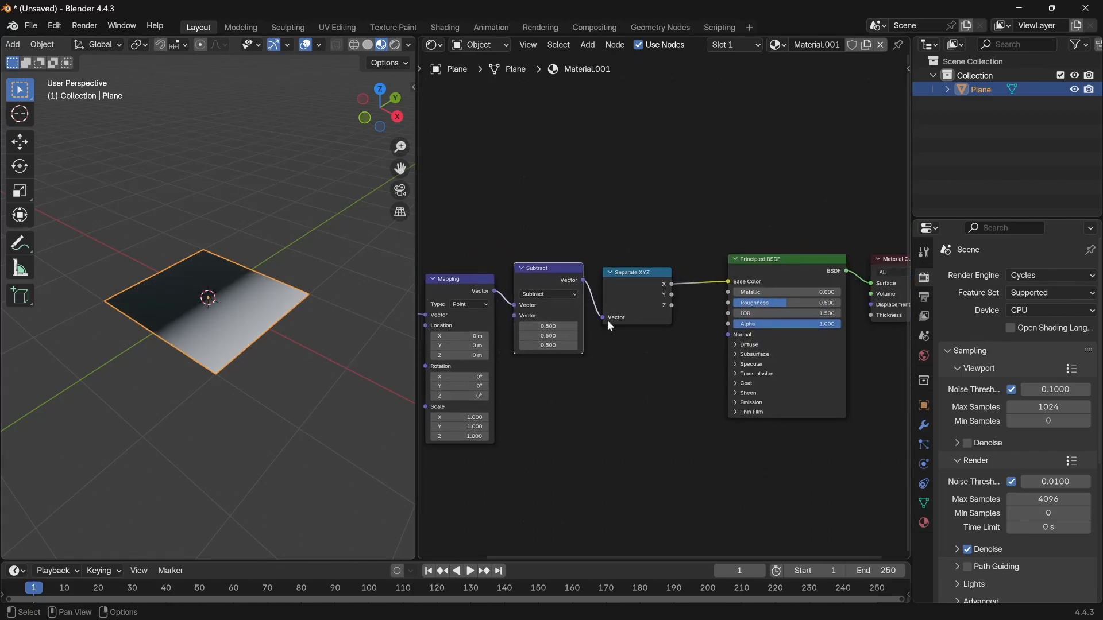
pyautogui.moveTo(585, 278); pyautogui.dragTo(731, 281)
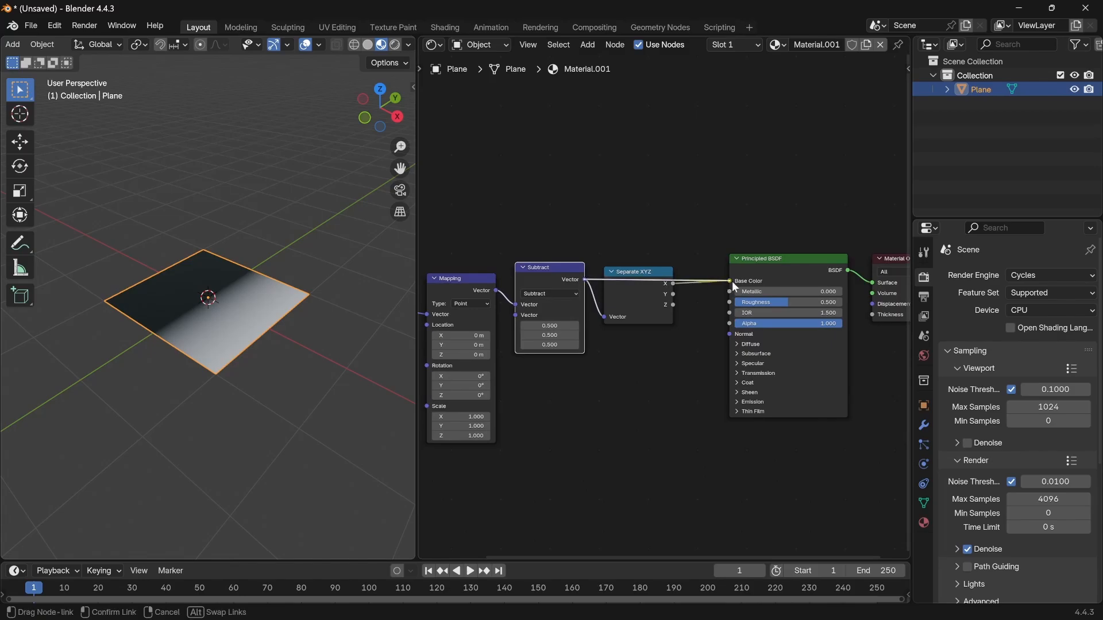
pyautogui.moveTo(655, 292); pyautogui.dragTo(672, 352)
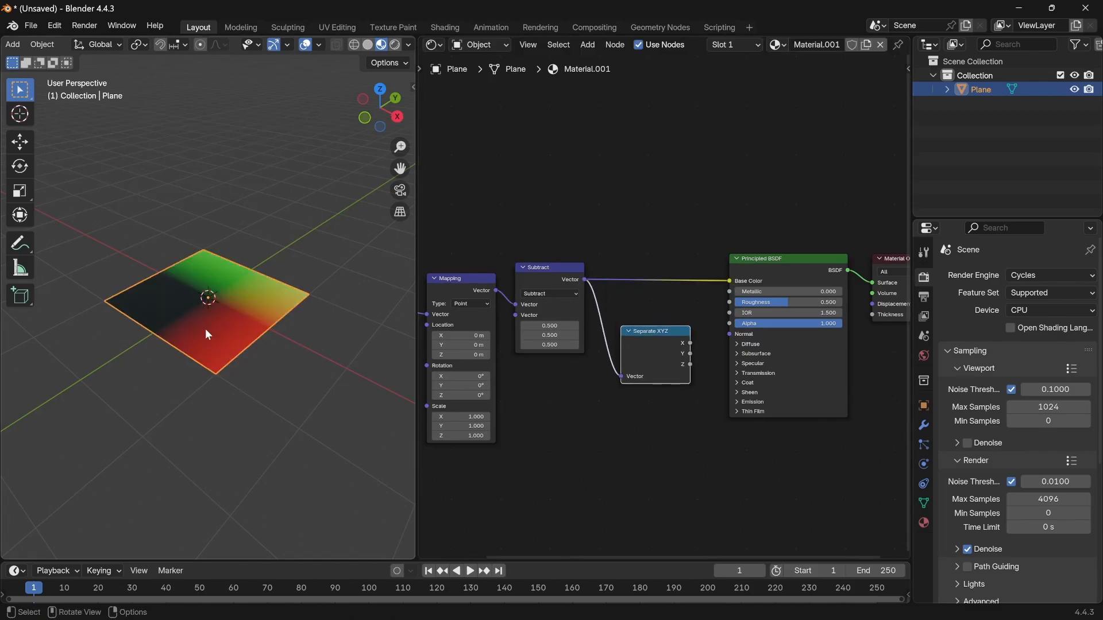
pyautogui.scroll(2, 218, 303)
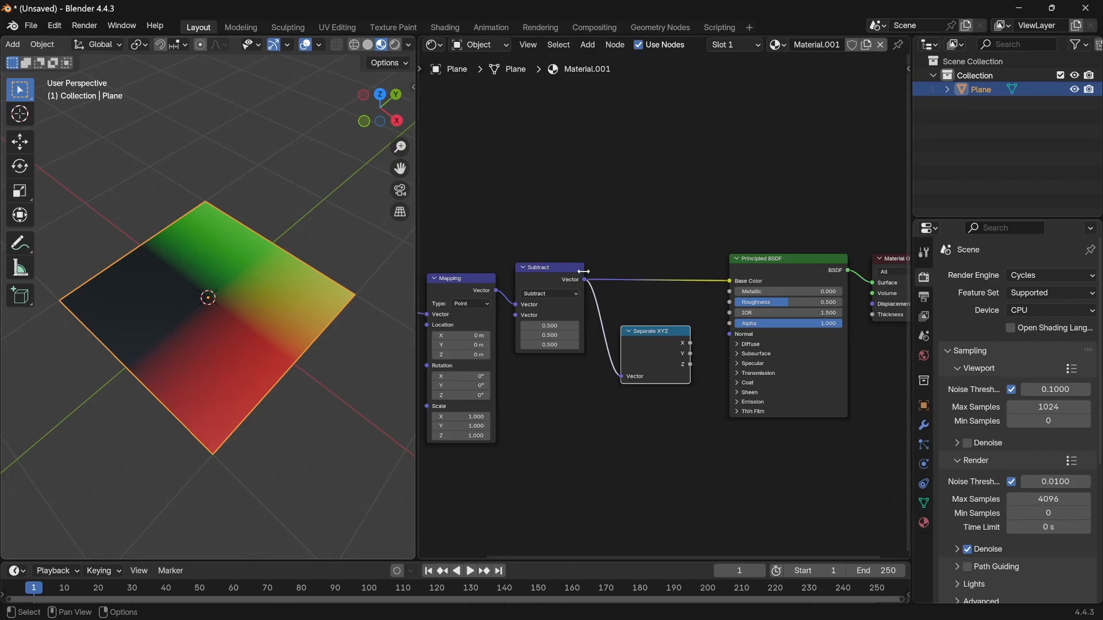
pyautogui.moveTo(691, 344); pyautogui.dragTo(641, 294)
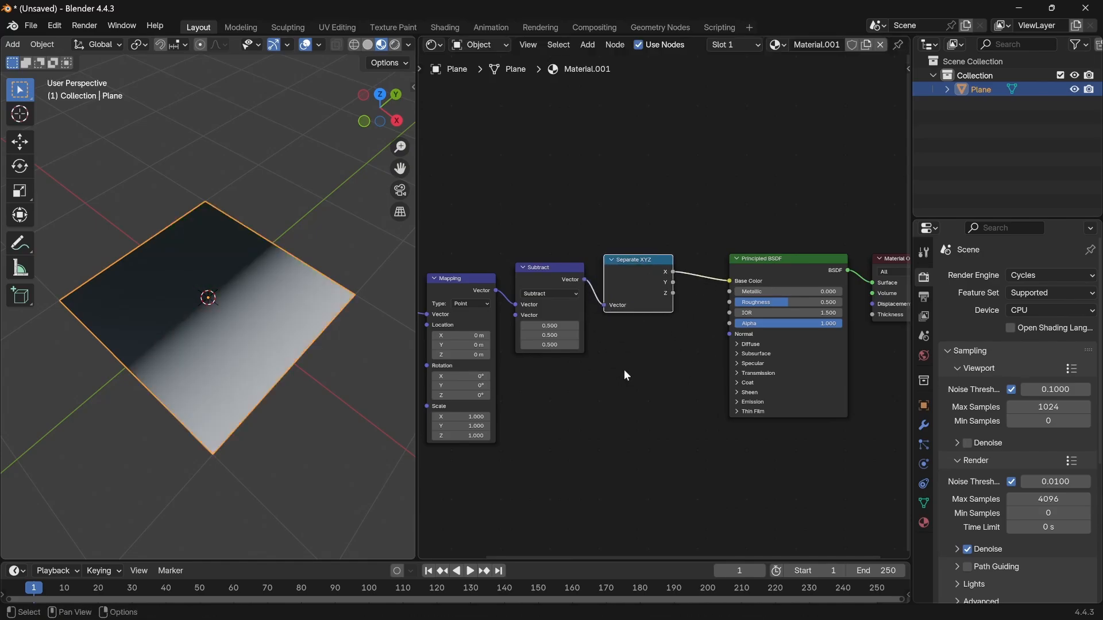
# Move the Texture Coordinate, Mapping, Subtract and Separate XYZ nodes away from the Principled BSDF to make room in the chain
pyautogui.scroll(-4, 638, 345)
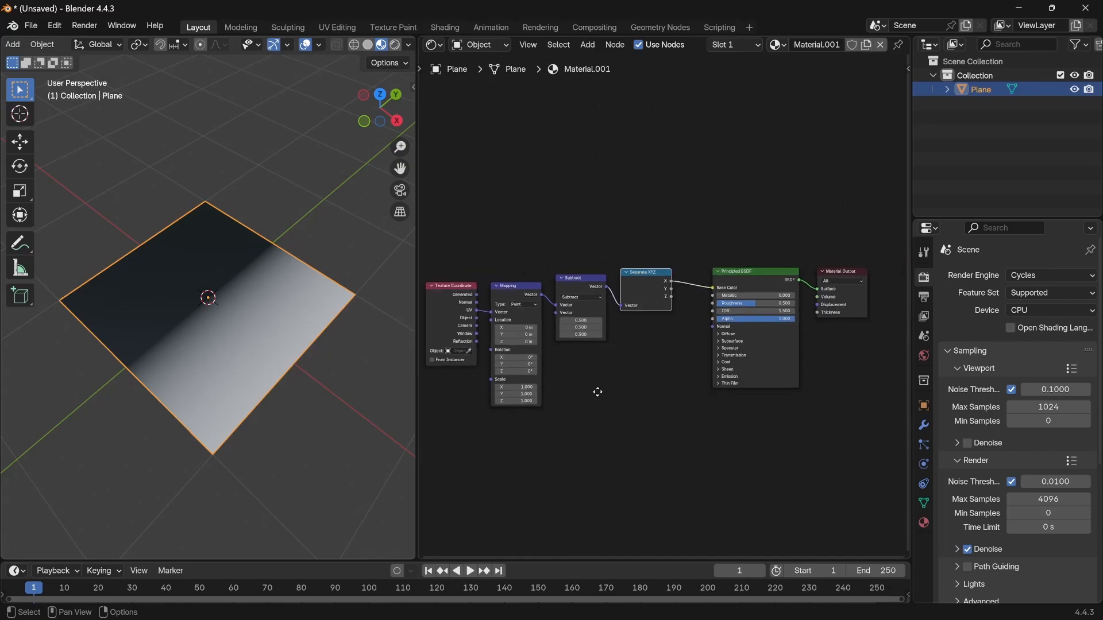
pyautogui.moveTo(595, 389); pyautogui.dragTo(649, 352, button='middle')
pyautogui.moveTo(716, 414); pyautogui.dragTo(541, 213)
pyautogui.press('g')
pyautogui.click(540, 216)
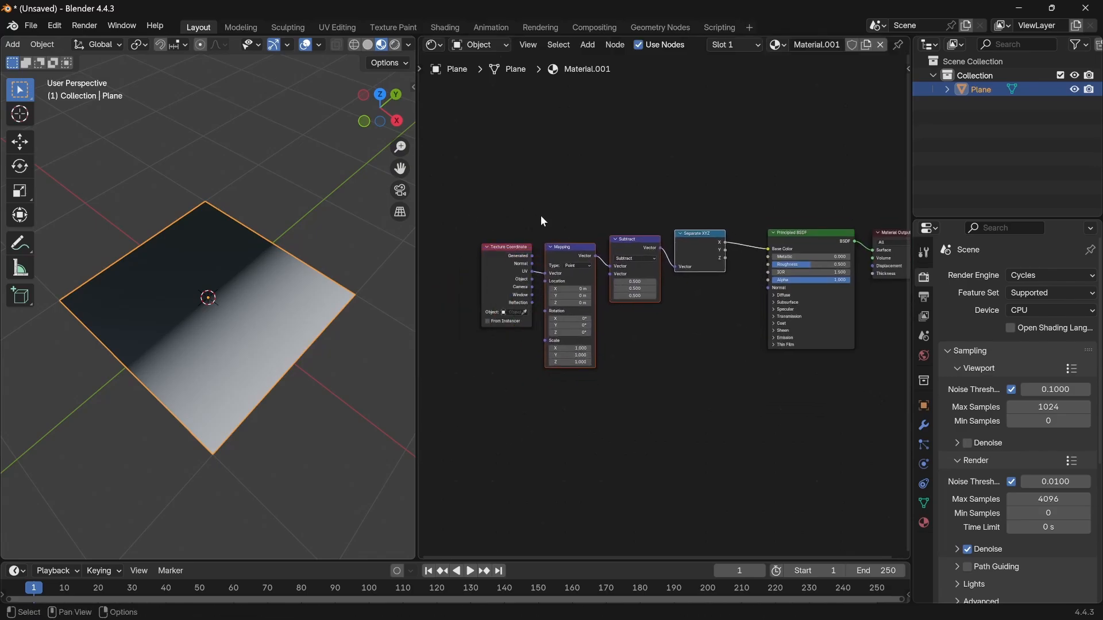
pyautogui.moveTo(724, 410); pyautogui.dragTo(498, 184)
pyautogui.press('g')
pyautogui.click(444, 188)
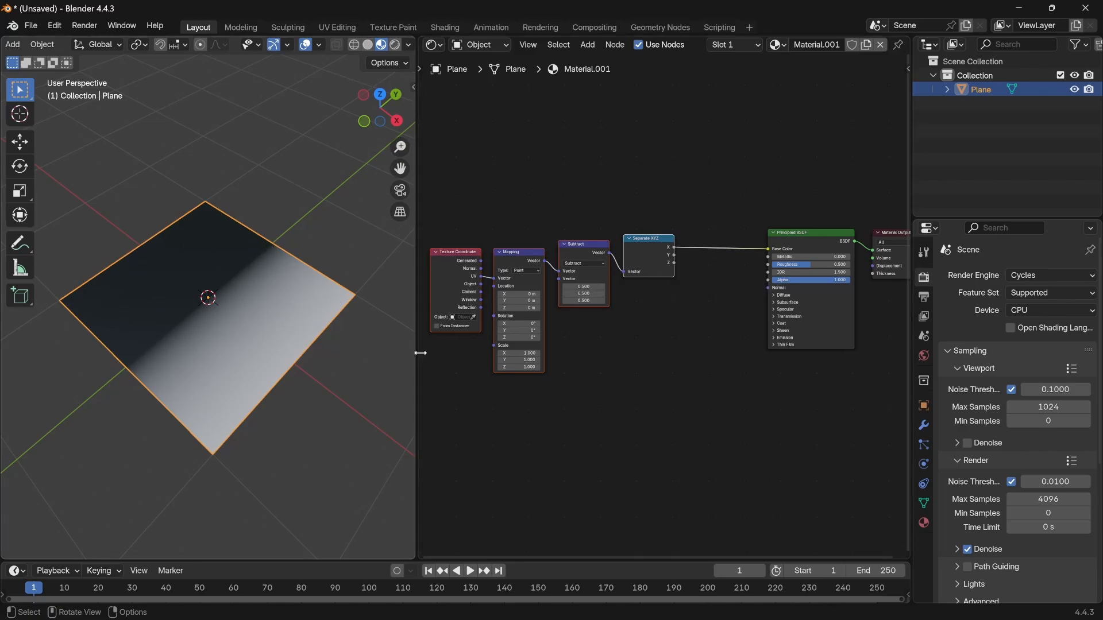
# Insert a Math node set to Ping-Pong between Separate XYZ and the Principled BSDF, placed close beside Separate XYZ
pyautogui.click(670, 195)
pyautogui.hotkey('shift', 'a')
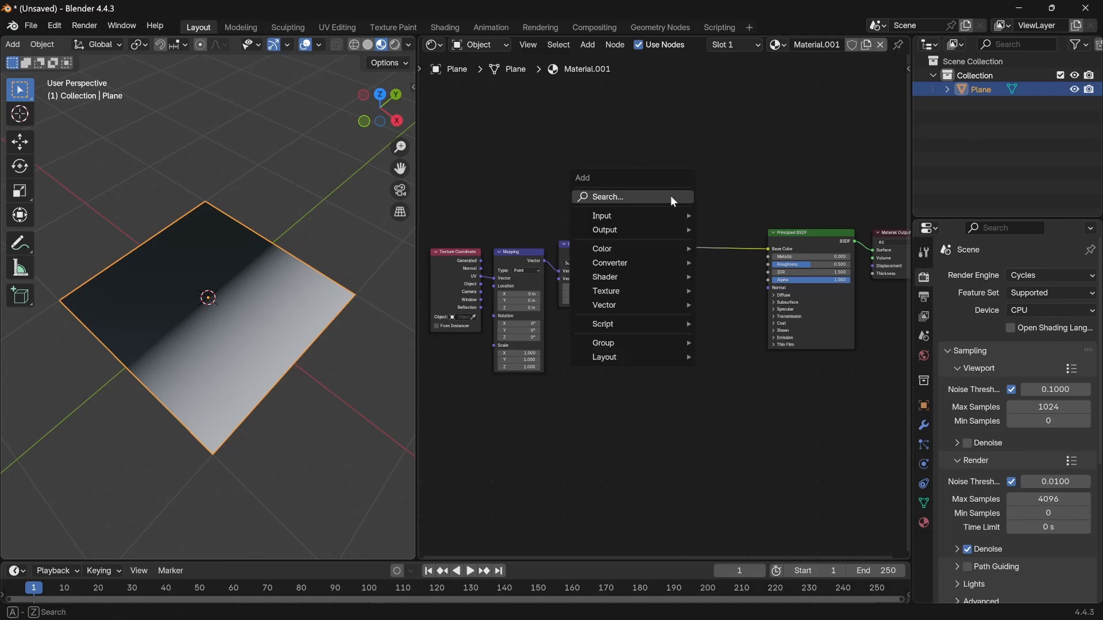
pyautogui.click(671, 195)
pyautogui.write('math')
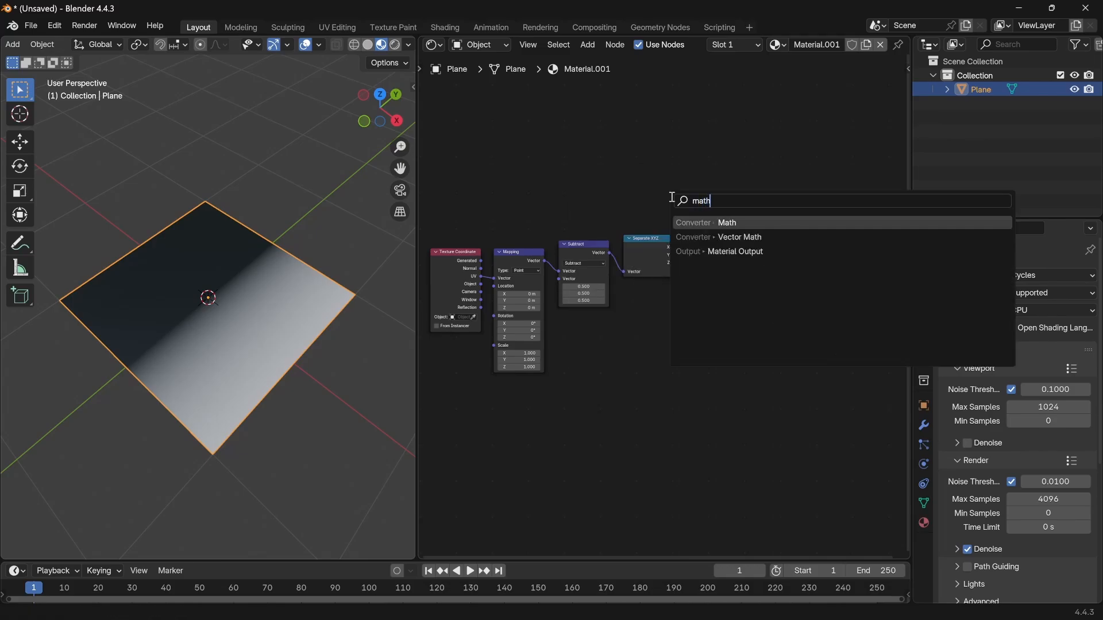
pyautogui.press('Return')
pyautogui.click(731, 243)
pyautogui.click(731, 237)
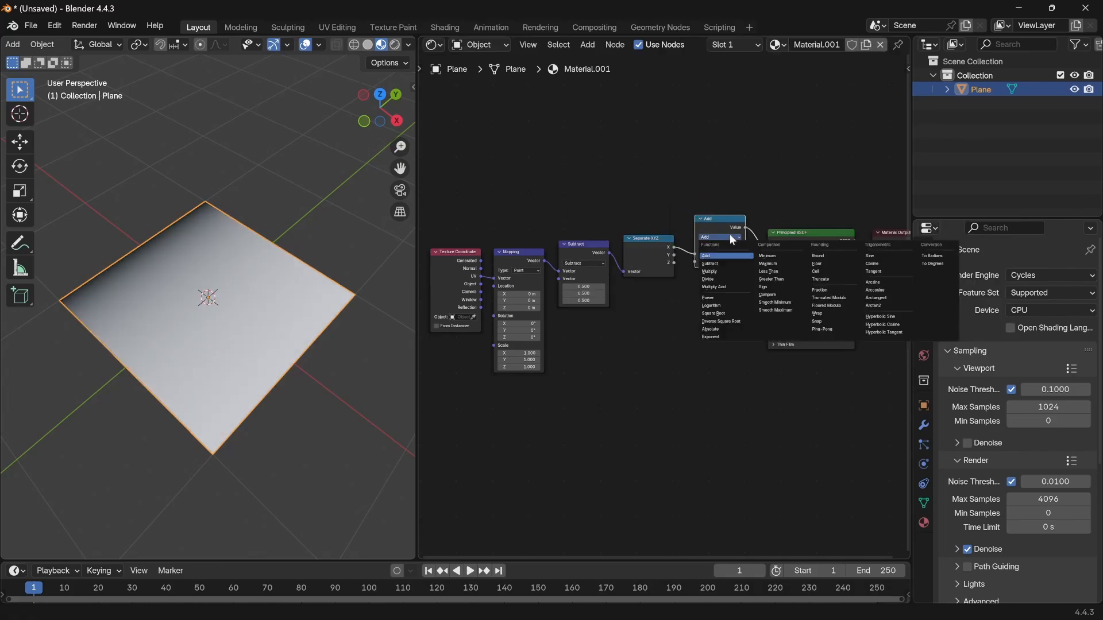
pyautogui.click(835, 336)
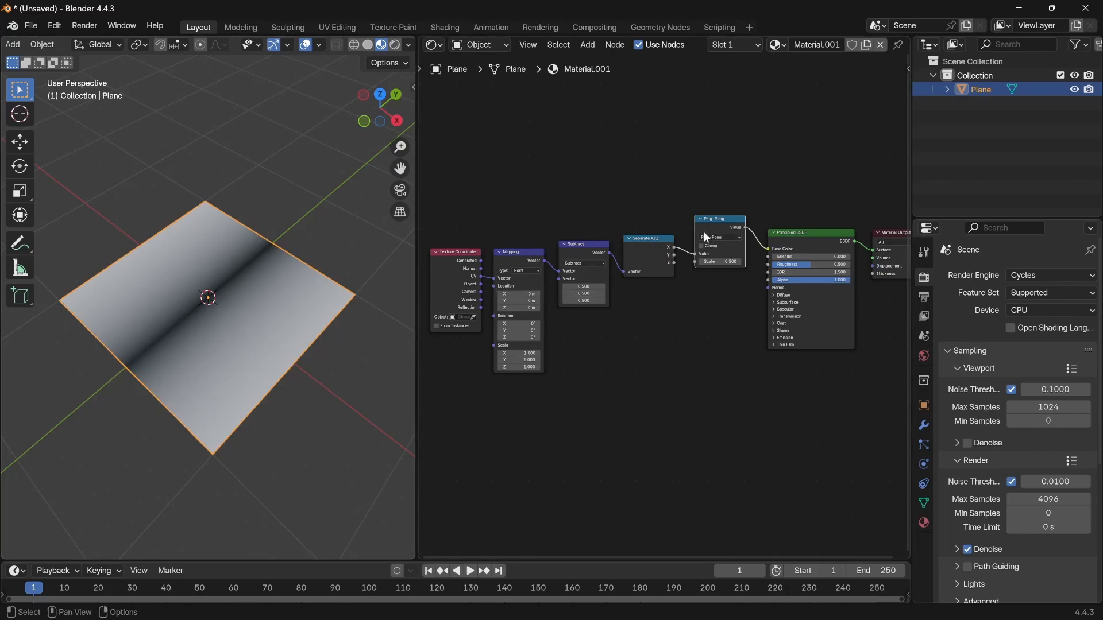
pyautogui.moveTo(704, 232); pyautogui.dragTo(688, 247)
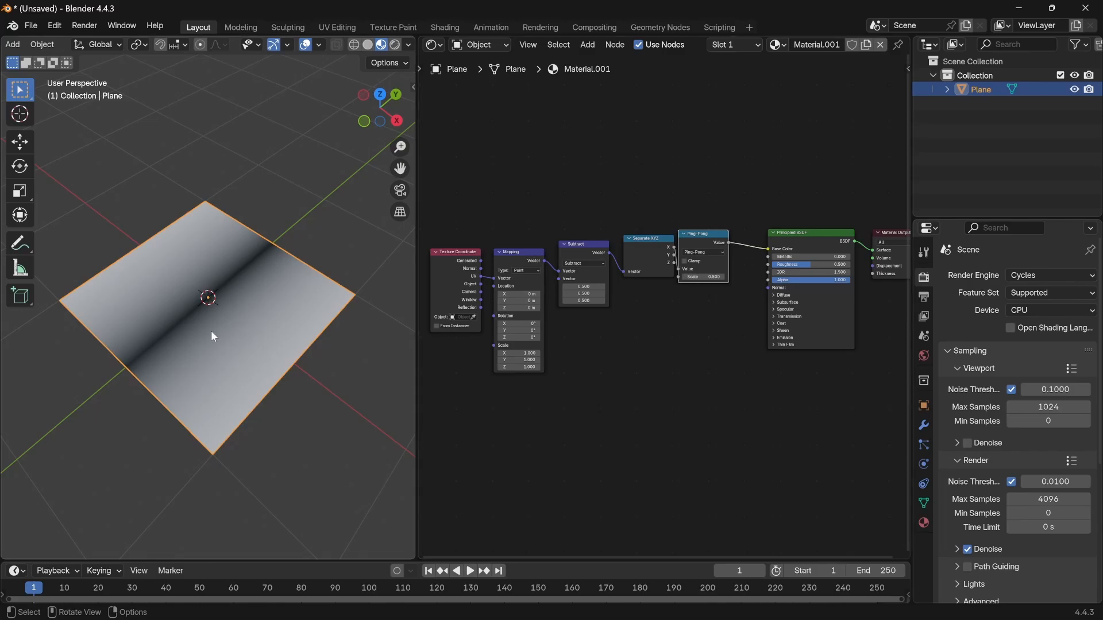
# Insert a Math node set to Less Than after the Ping-Pong node, with a threshold of 0.020
pyautogui.hotkey('shift', 'a')
pyautogui.click(676, 193)
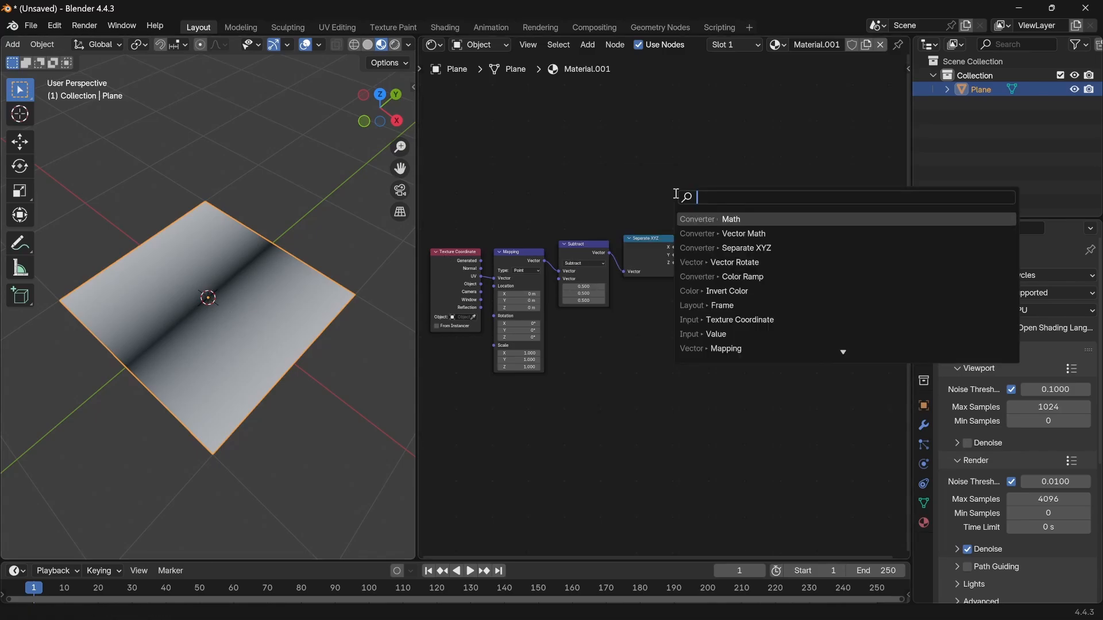
pyautogui.write('add')
pyautogui.press('Return')
pyautogui.click(780, 248)
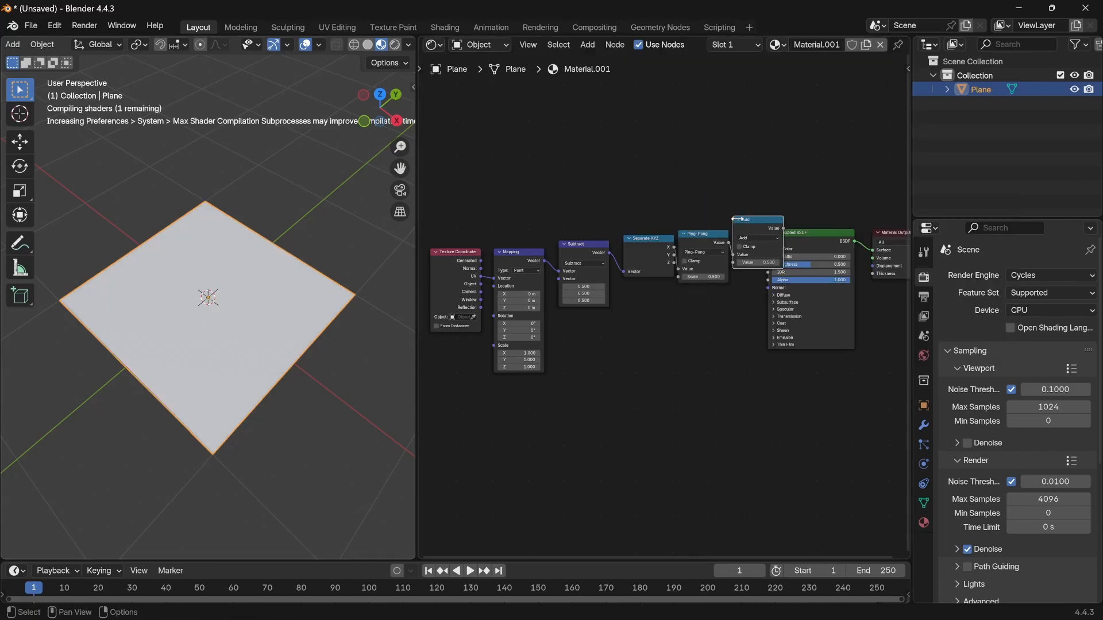
pyautogui.click(780, 237)
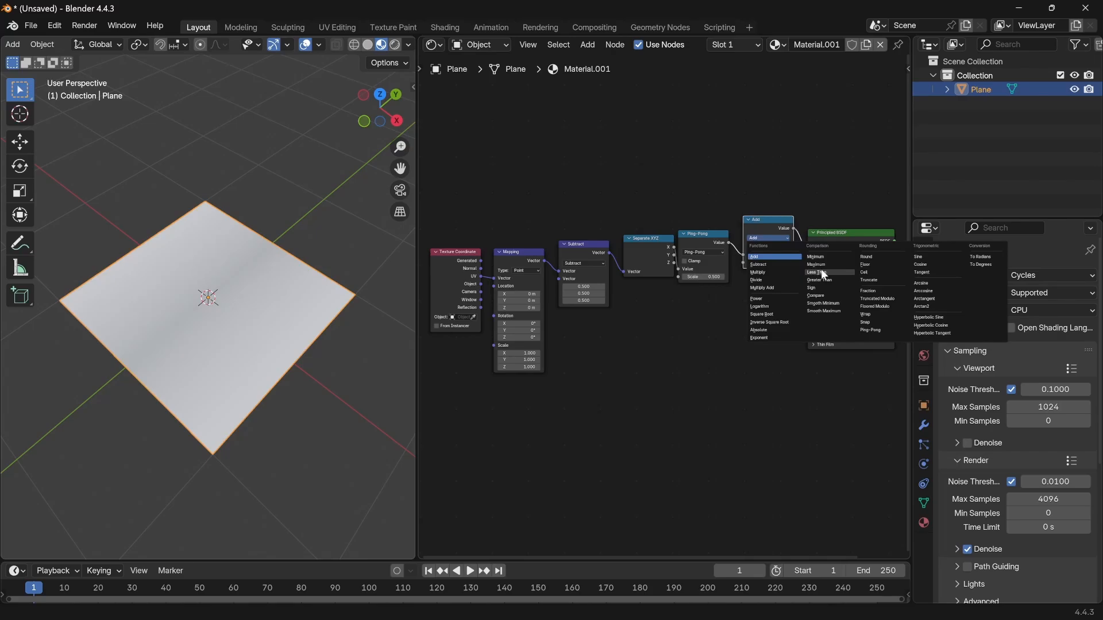
pyautogui.click(821, 269)
pyautogui.moveTo(760, 263); pyautogui.dragTo(731, 263)
pyautogui.scroll(3, 611, 304)
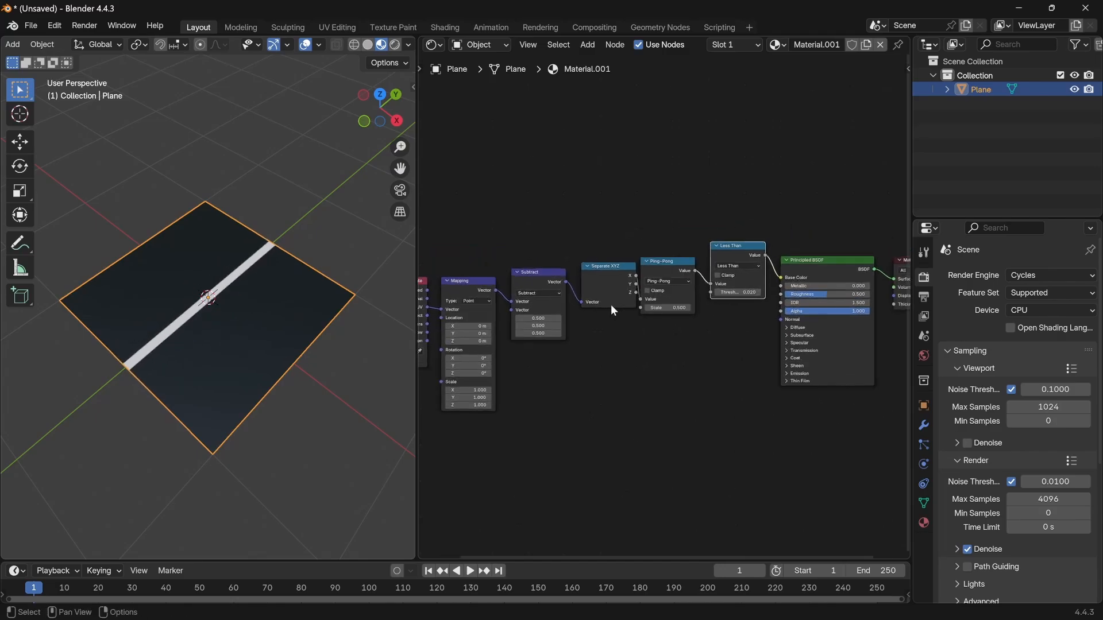
# Space out the node chain by moving Ping-Pong and Less Than away from Separate XYZ and shifting Separate XYZ away from Subtract
pyautogui.moveTo(629, 278); pyautogui.dragTo(637, 298)
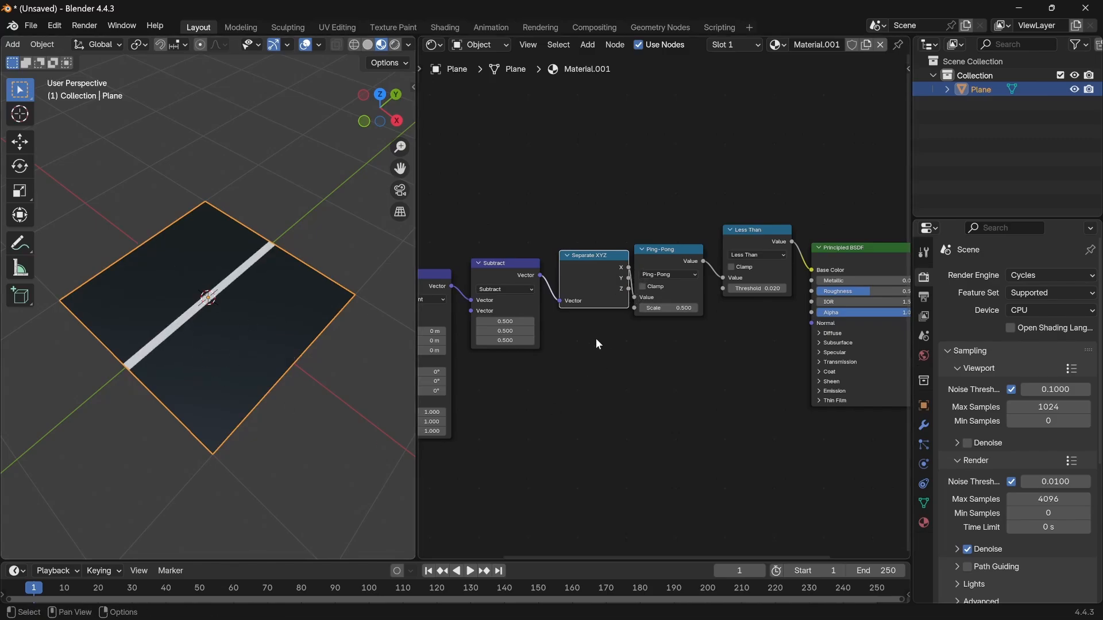
pyautogui.press('Home')
pyautogui.scroll(-2, 661, 334)
pyautogui.moveTo(666, 324); pyautogui.dragTo(590, 306, button='middle')
pyautogui.moveTo(773, 374); pyautogui.dragTo(747, 289)
pyautogui.moveTo(658, 320); pyautogui.dragTo(592, 252)
pyautogui.press('g')
pyautogui.click(615, 259)
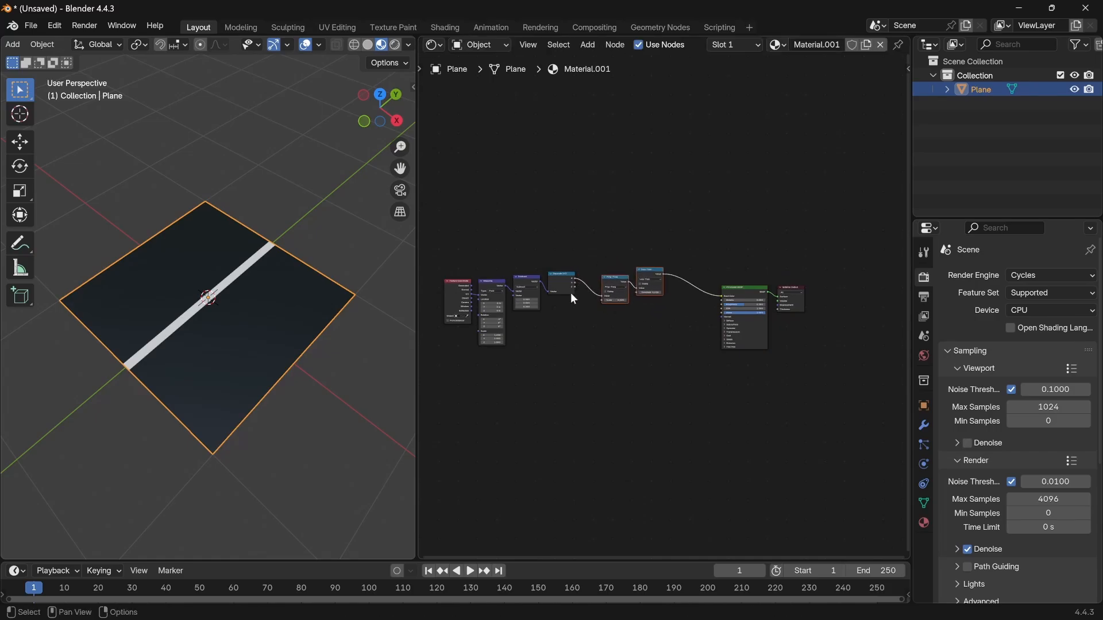
pyautogui.scroll(4, 627, 325)
pyautogui.moveTo(590, 316); pyautogui.dragTo(673, 320, button='middle')
pyautogui.scroll(4, 648, 328)
pyautogui.scroll(1, 615, 311)
pyautogui.moveTo(674, 320); pyautogui.dragTo(613, 221)
pyautogui.press('g')
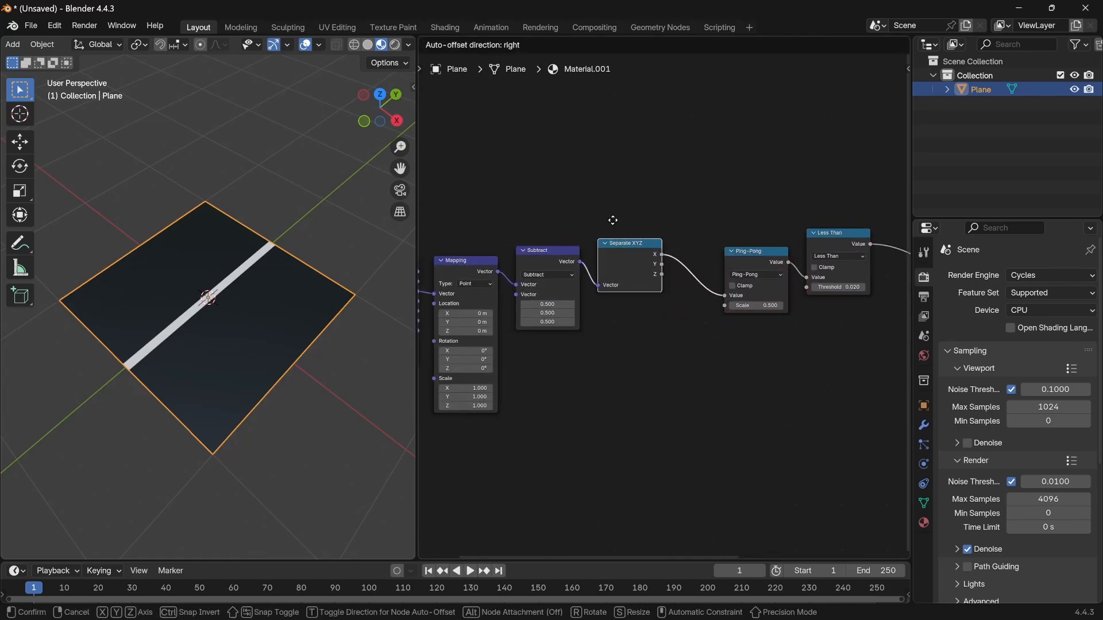
pyautogui.click(634, 232)
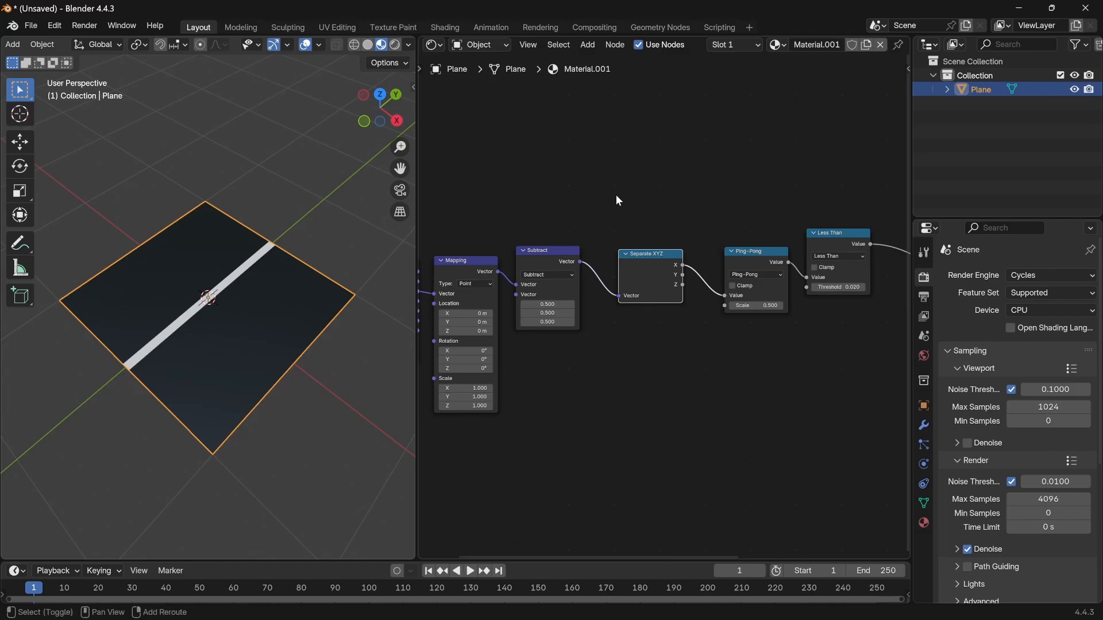
# Insert a Vector Math node set to Scale between Subtract and Separate XYZ, with a scale of 10
pyautogui.hotkey('shift', 'a')
pyautogui.write('vector')
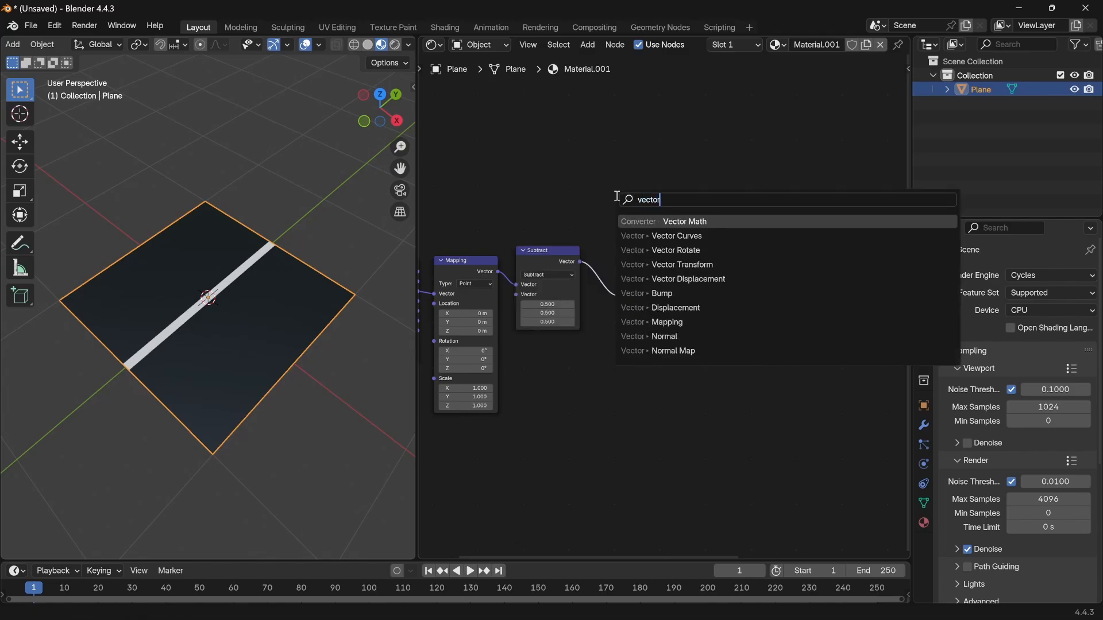
pyautogui.press('Return')
pyautogui.click(637, 270)
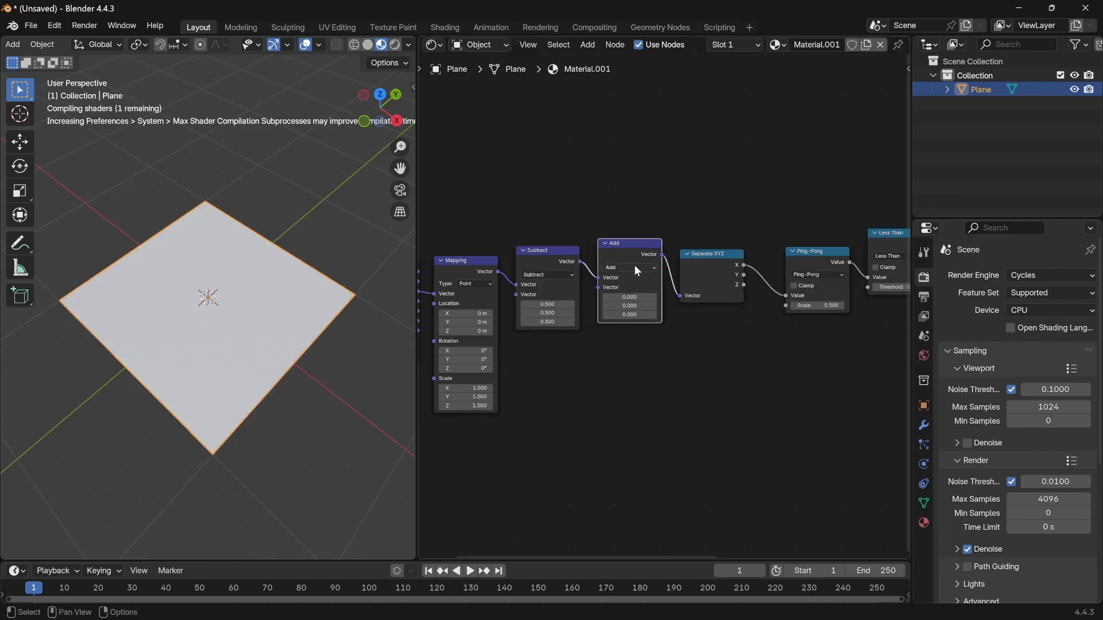
pyautogui.click(635, 268)
pyautogui.click(620, 426)
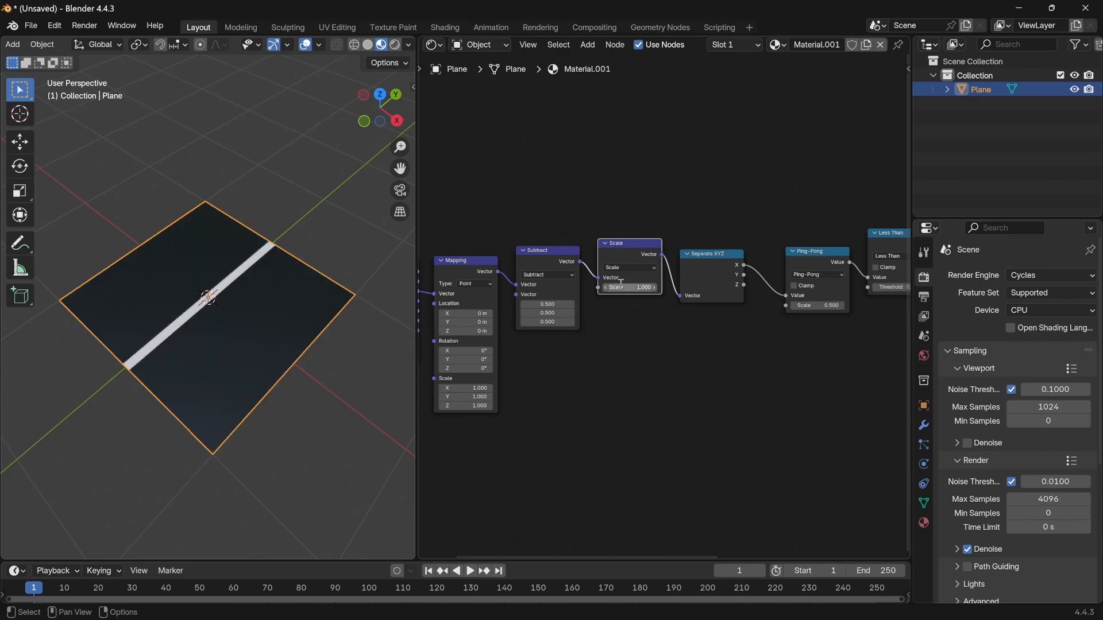
pyautogui.click(618, 282)
pyautogui.write('10')
pyautogui.press('Return')
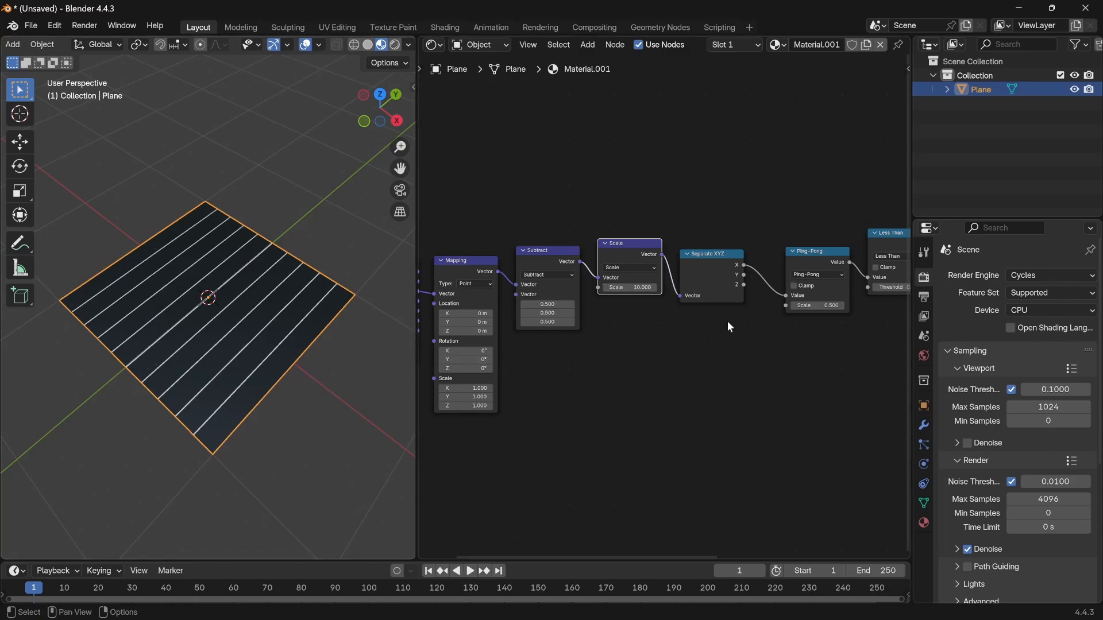
# Duplicate the Ping-Pong and Less Than nodes below the originals and feed the copied Ping-Pong from Separate XYZ's Y output
pyautogui.scroll(-1, 742, 319)
pyautogui.moveTo(755, 318); pyautogui.dragTo(665, 320, button='middle')
pyautogui.scroll(-2, 662, 315)
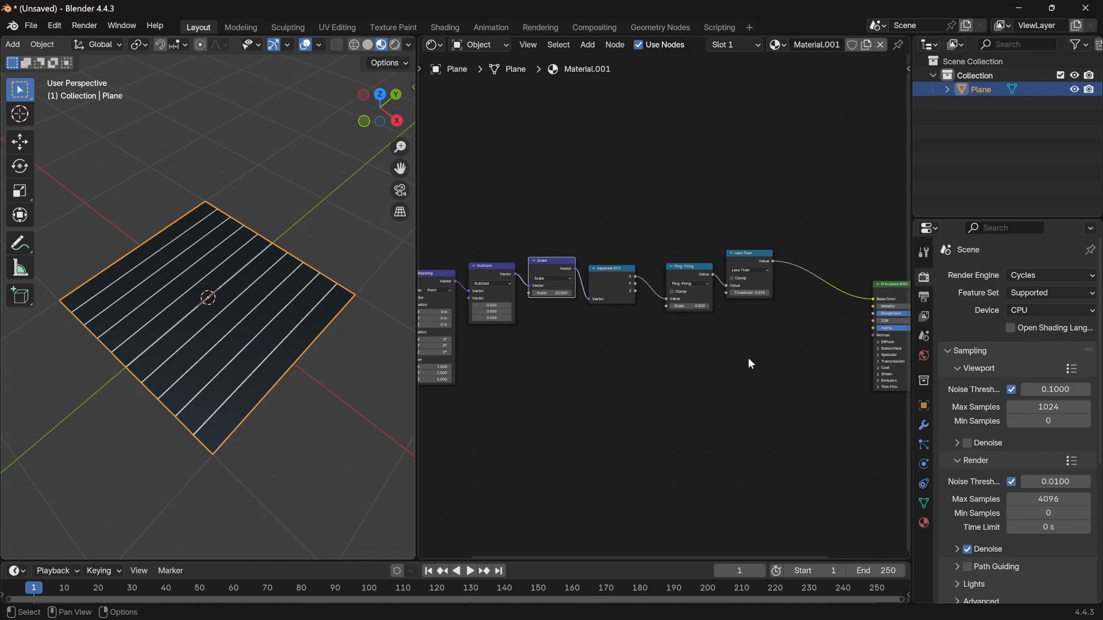
pyautogui.moveTo(815, 347); pyautogui.dragTo(753, 332, button='middle')
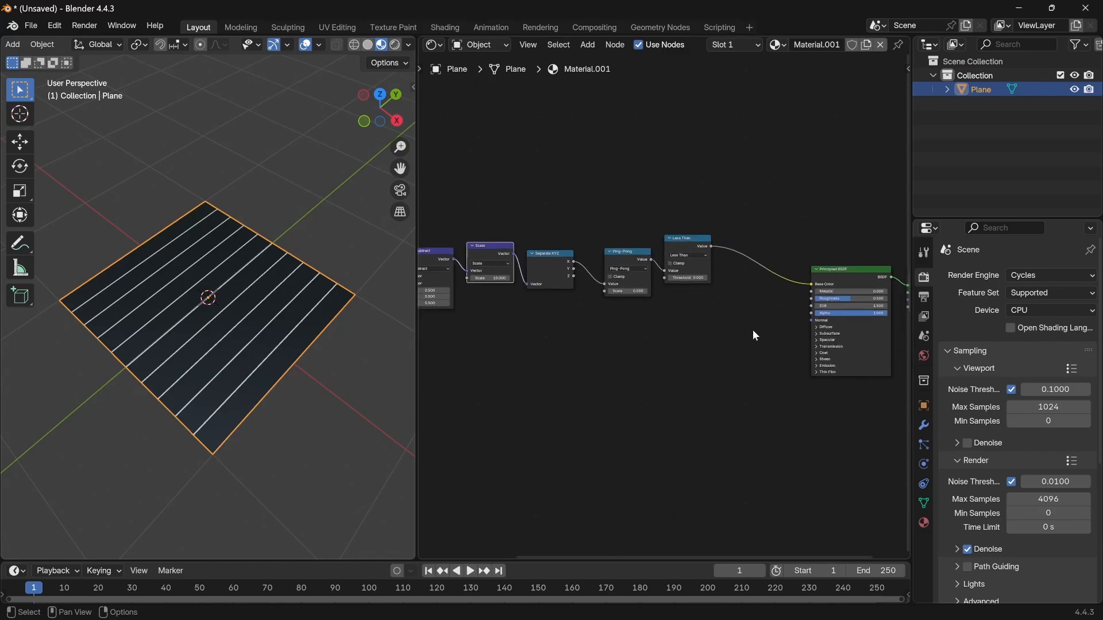
pyautogui.moveTo(756, 332); pyautogui.dragTo(612, 229)
pyautogui.scroll(1, 682, 309)
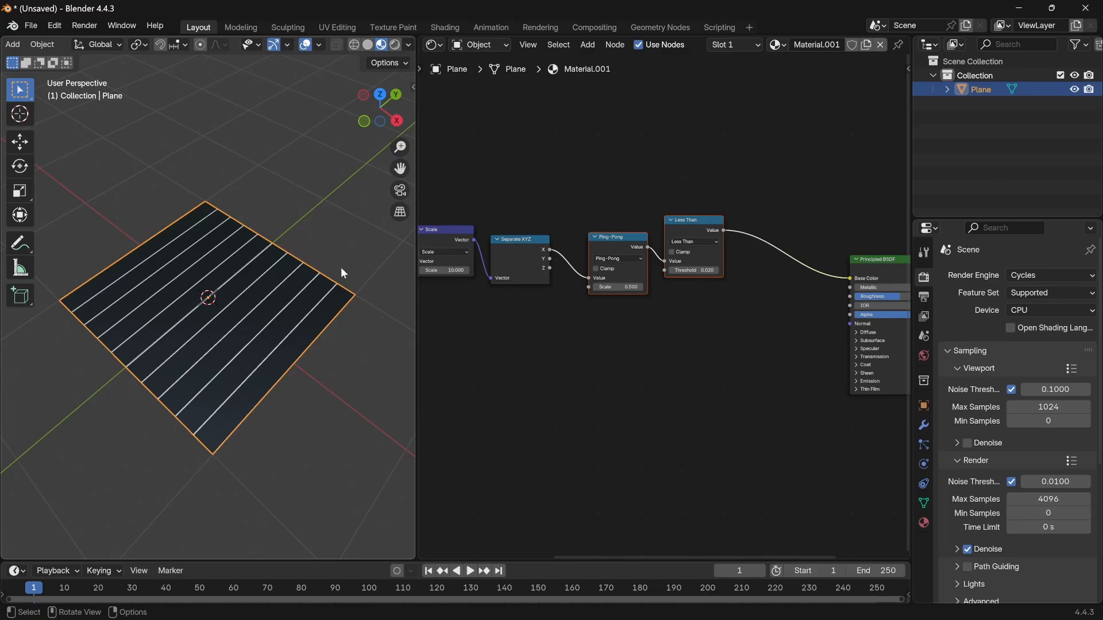
pyautogui.hotkey('shift', 'd')
pyautogui.click(578, 278)
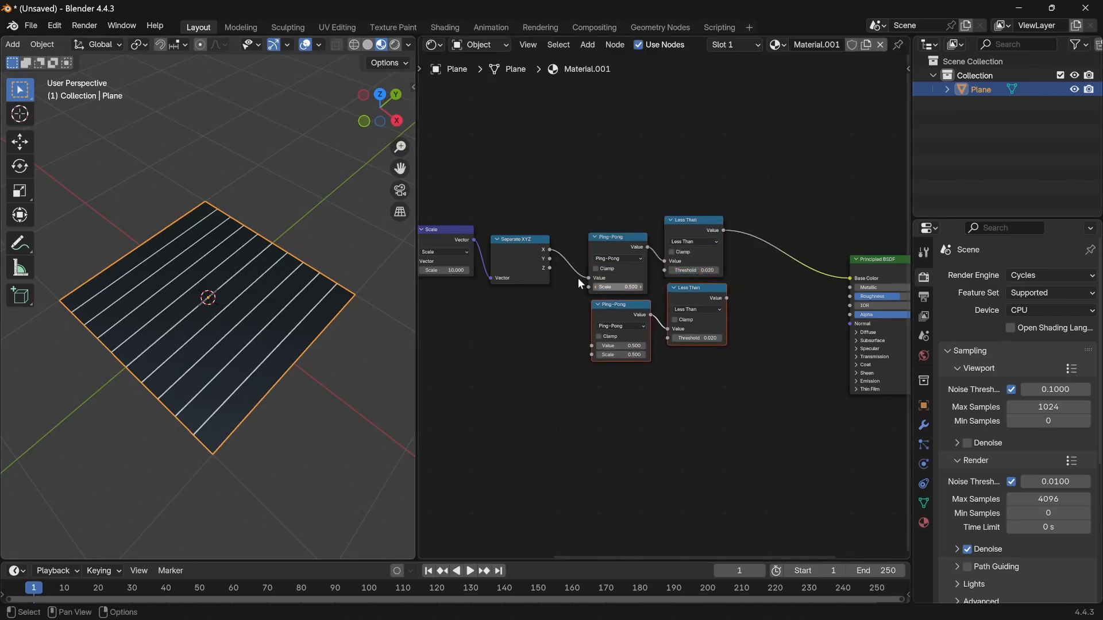
pyautogui.moveTo(550, 259); pyautogui.dragTo(592, 345)
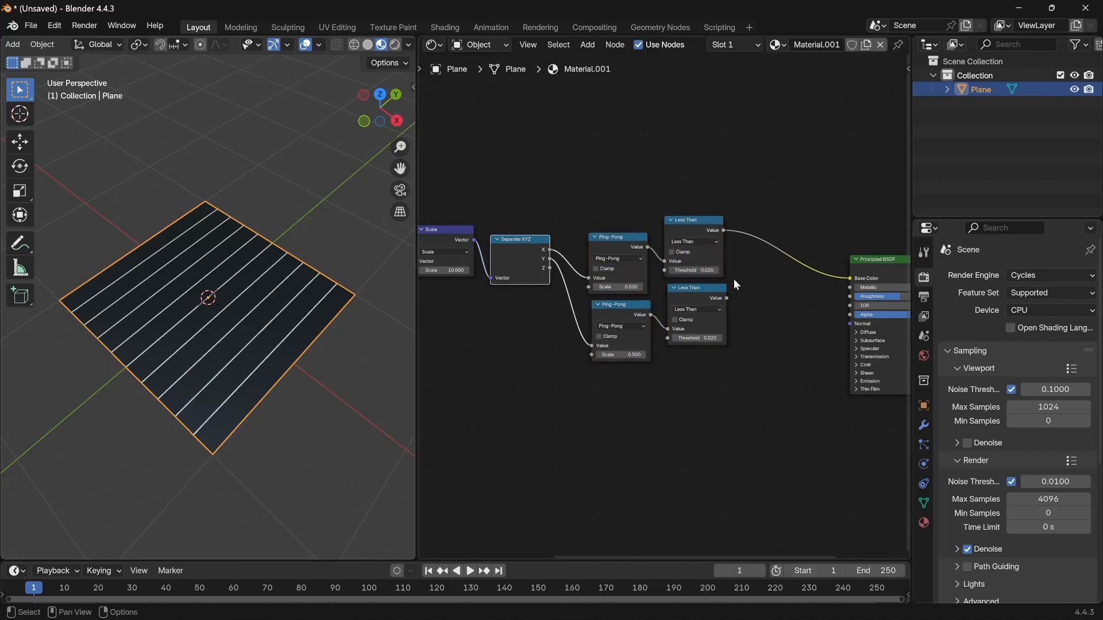
# Connect the duplicated Less Than node to the Principled BSDF's Base Color, and move both Less Than nodes further from the Ping-Pong nodes
pyautogui.moveTo(728, 297); pyautogui.dragTo(851, 278)
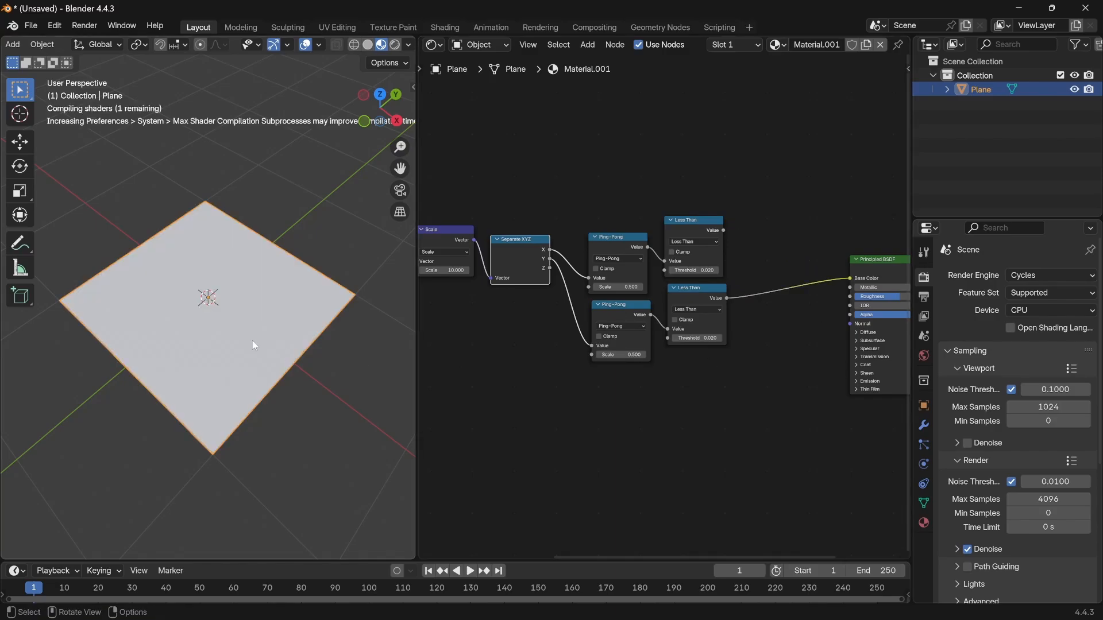
pyautogui.moveTo(238, 348); pyautogui.dragTo(177, 326, button='middle')
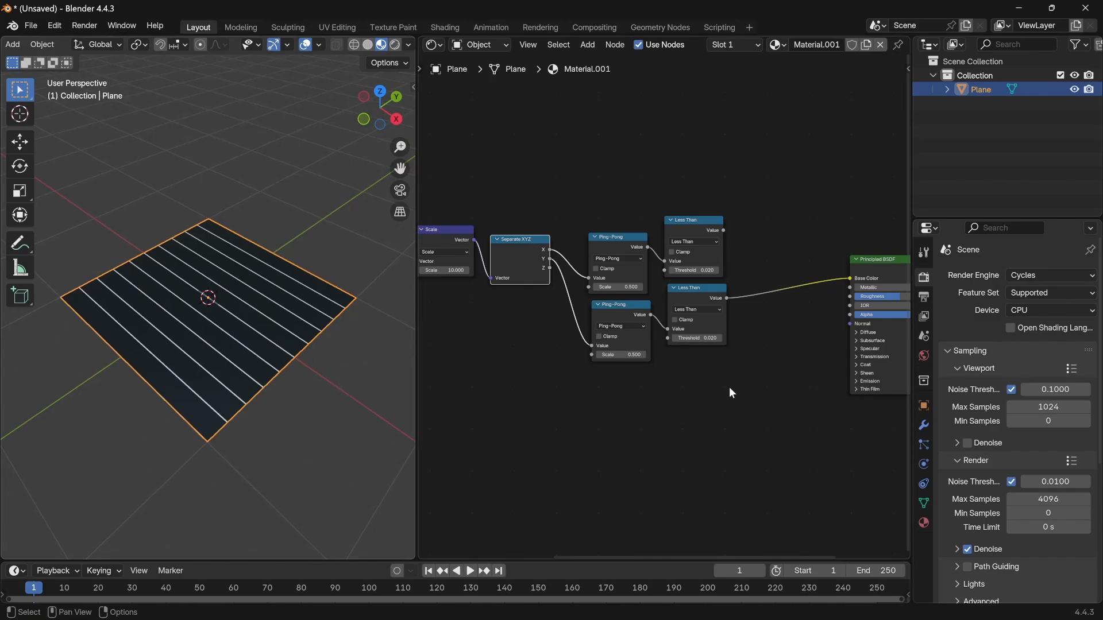
pyautogui.moveTo(756, 320); pyautogui.dragTo(728, 320, button='middle')
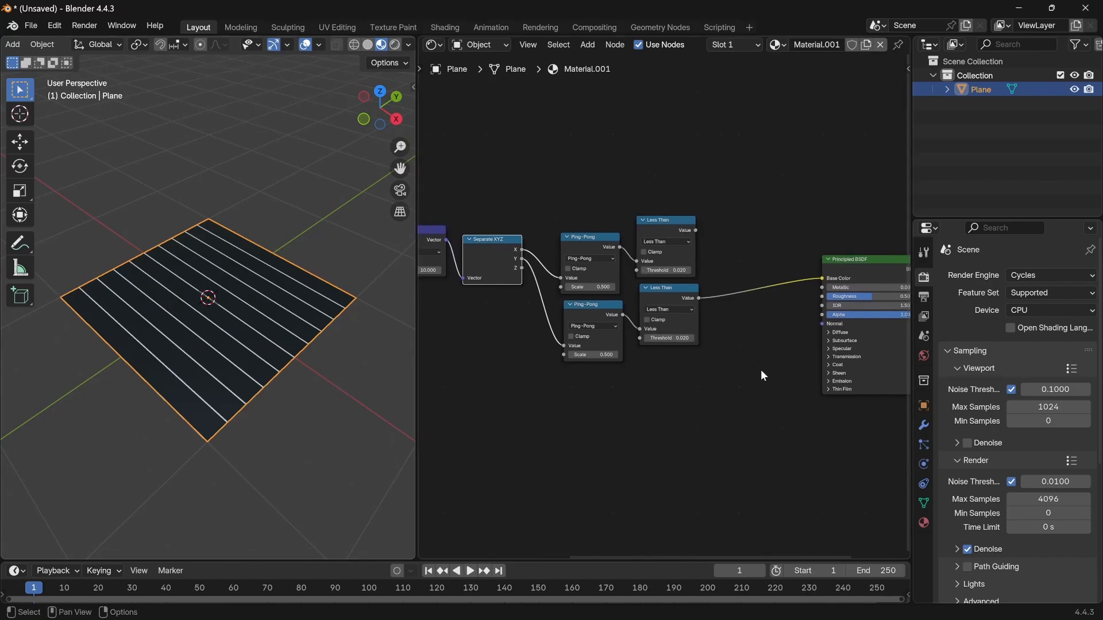
pyautogui.moveTo(760, 370); pyautogui.dragTo(639, 199)
pyautogui.press('g')
pyautogui.click(659, 209)
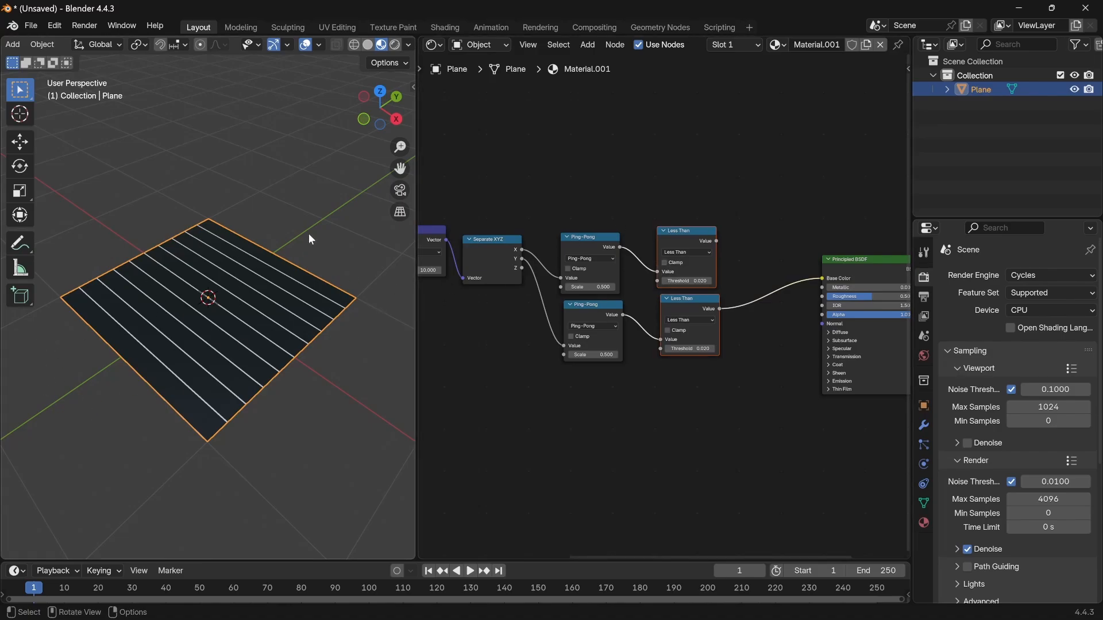
# Add a Math node set to Minimum that combines both Less Than outputs and feeds the Principled BSDF's Base Color
pyautogui.hotkey('shift', 'a')
pyautogui.write('mat')
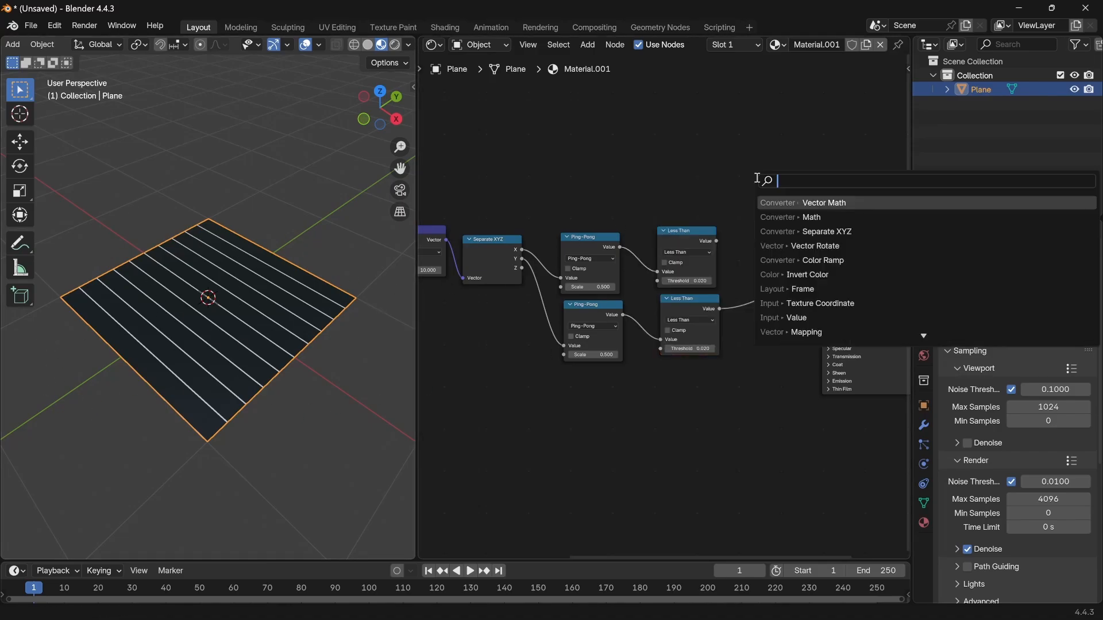
pyautogui.press('Return')
pyautogui.click(767, 220)
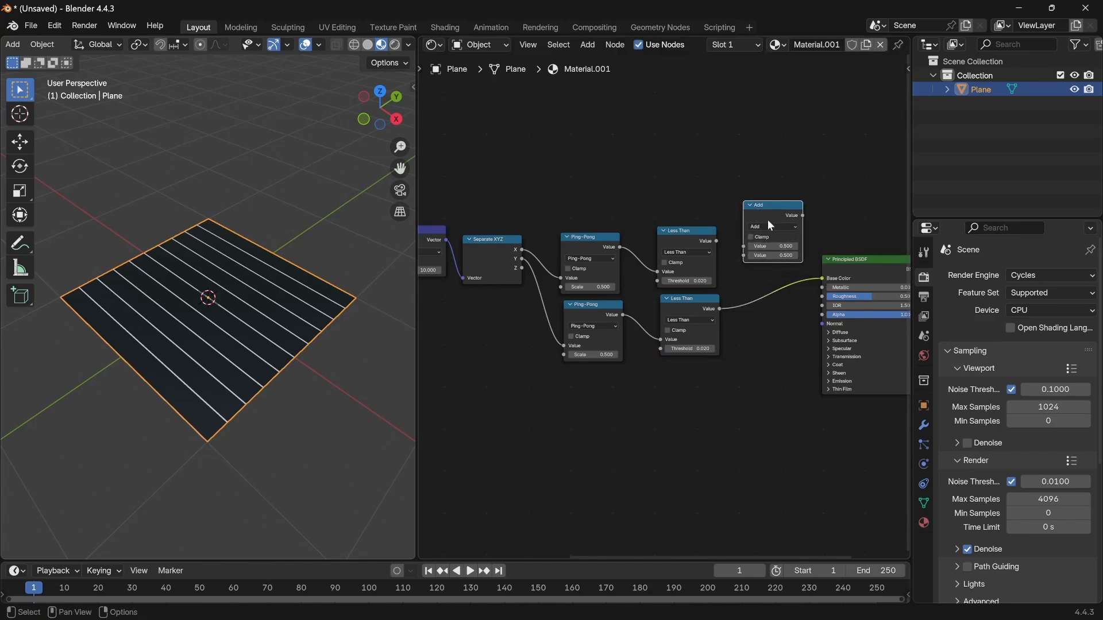
pyautogui.click(769, 226)
pyautogui.click(575, 249)
pyautogui.moveTo(718, 241); pyautogui.dragTo(745, 247)
pyautogui.moveTo(719, 309); pyautogui.dragTo(753, 256)
pyautogui.moveTo(802, 215); pyautogui.dragTo(820, 279)
pyautogui.moveTo(768, 209); pyautogui.dragTo(765, 232)
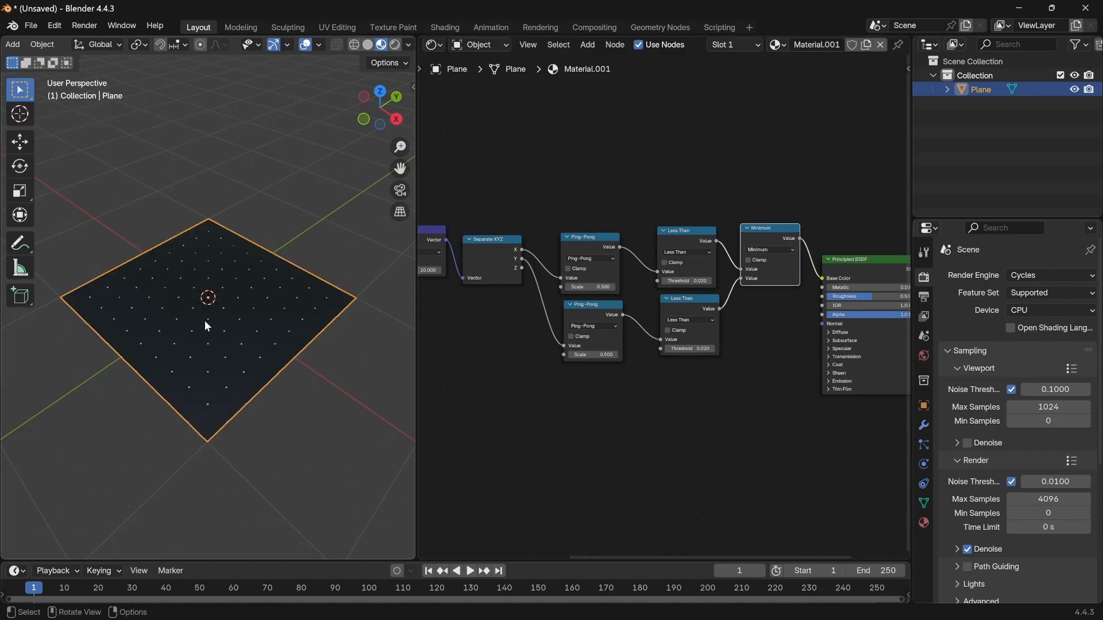
pyautogui.scroll(5, 222, 325)
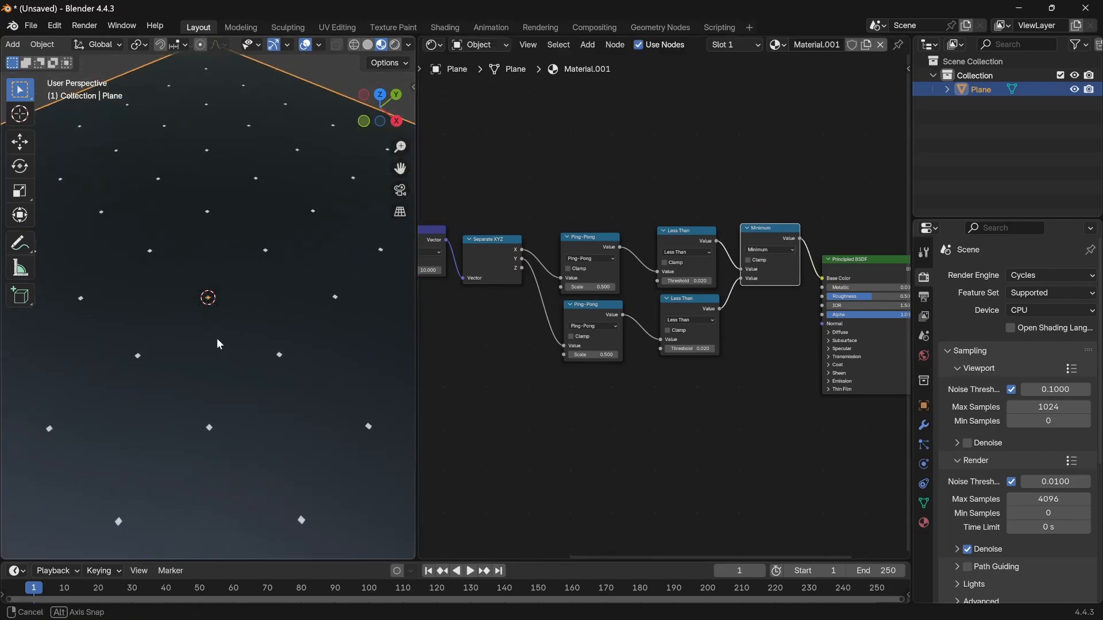
pyautogui.moveTo(219, 336)
pyautogui.mouseDown(button='middle')
pyautogui.moveTo(221, 323)
pyautogui.moveTo(173, 322)
pyautogui.moveTo(227, 355)
pyautogui.mouseUp(button='middle')
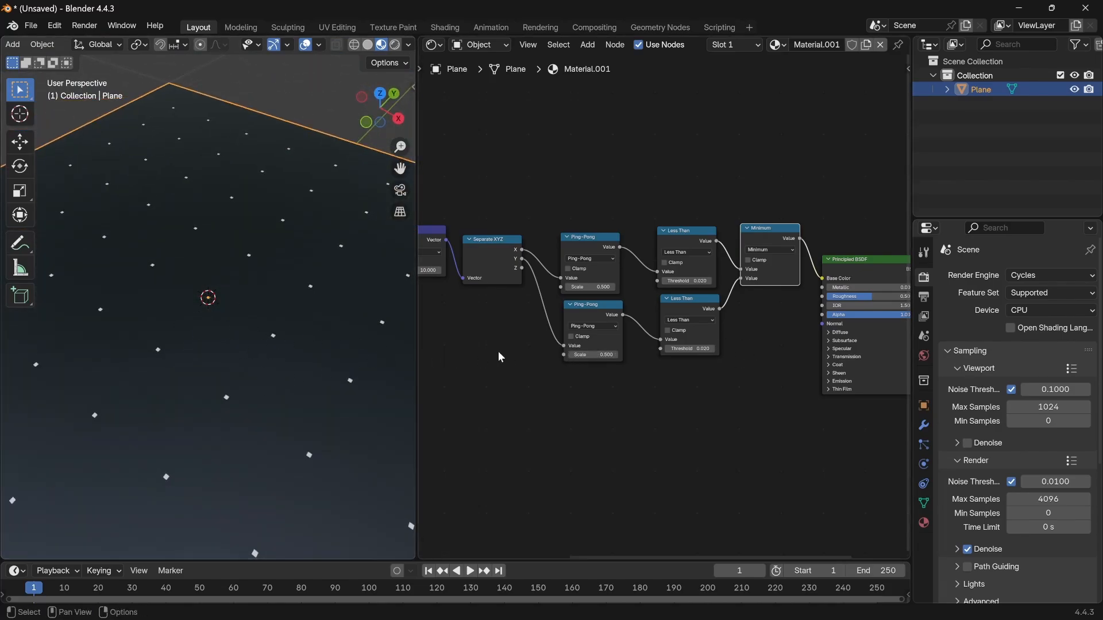
# Change the operation of the Math node combining the two line patterns to Maximum
pyautogui.click(765, 255)
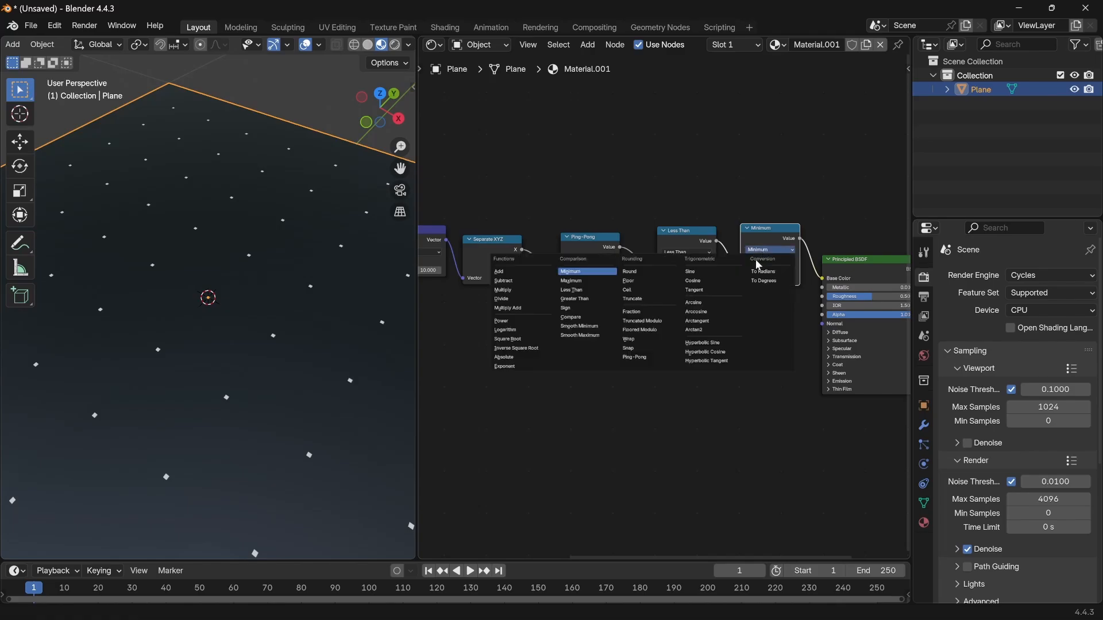
pyautogui.click(577, 281)
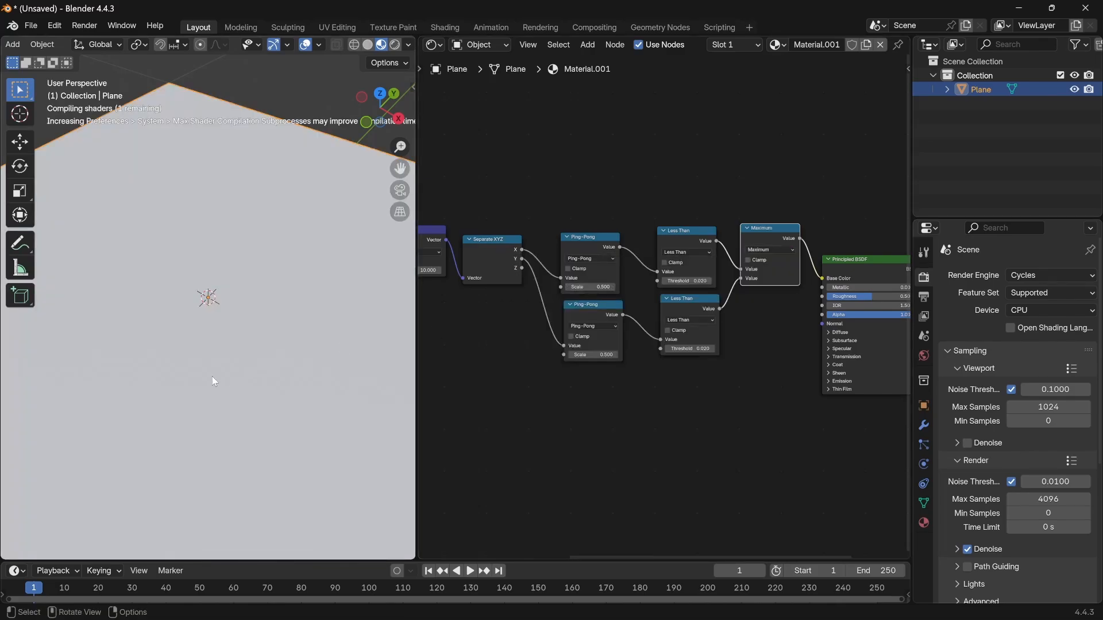
pyautogui.moveTo(277, 370); pyautogui.dragTo(208, 367, button='middle')
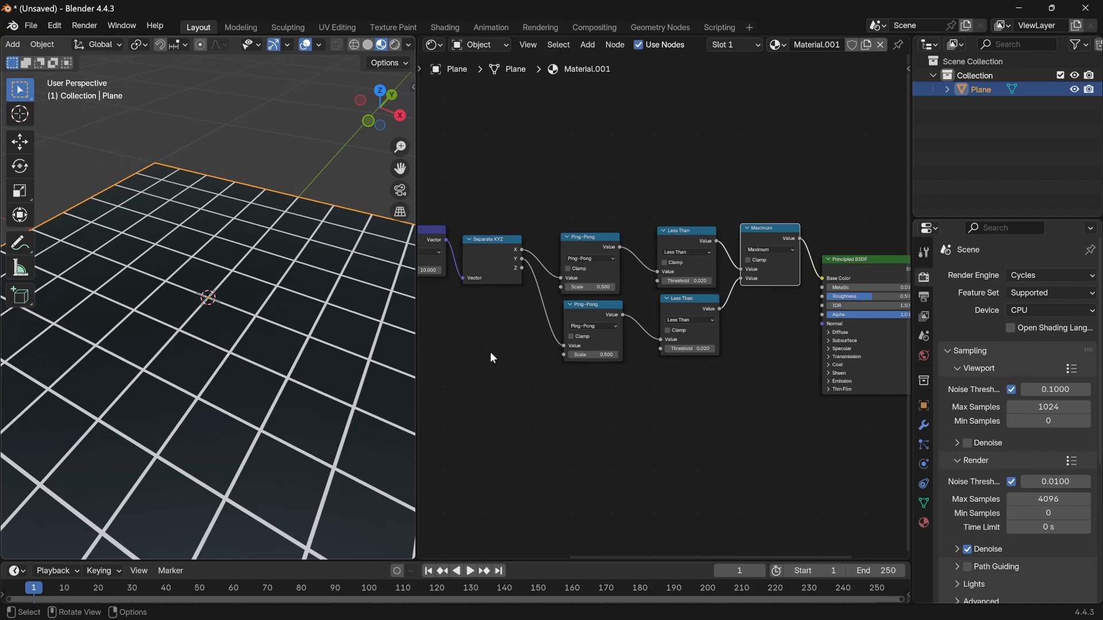
# Switch the combining Math node back to Minimum to compare the pattern on the plane
pyautogui.click(769, 250)
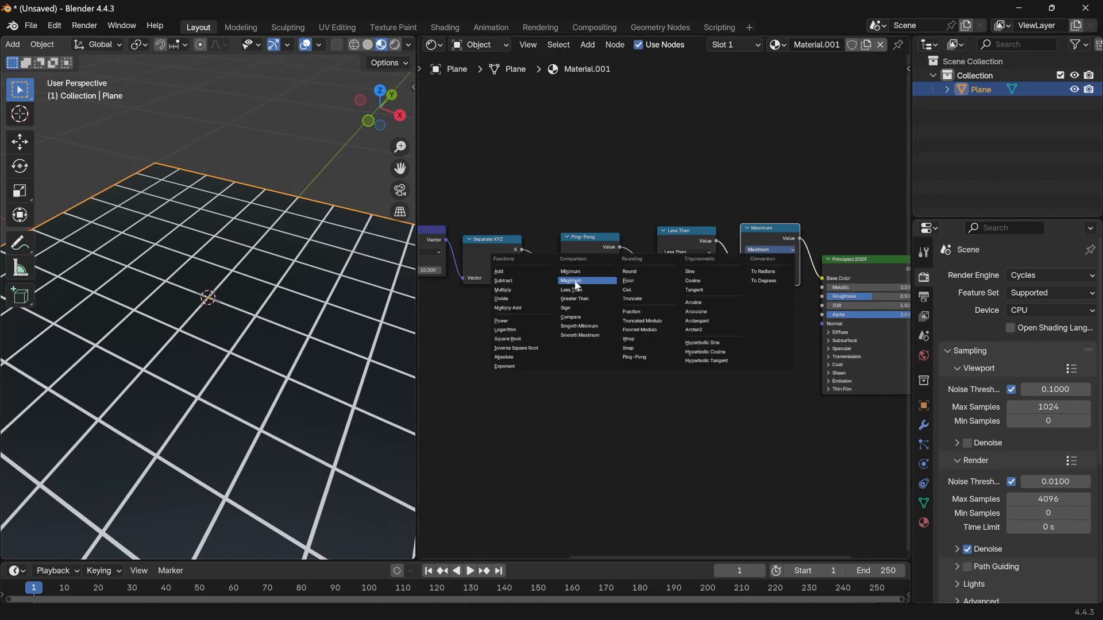
pyautogui.click(571, 272)
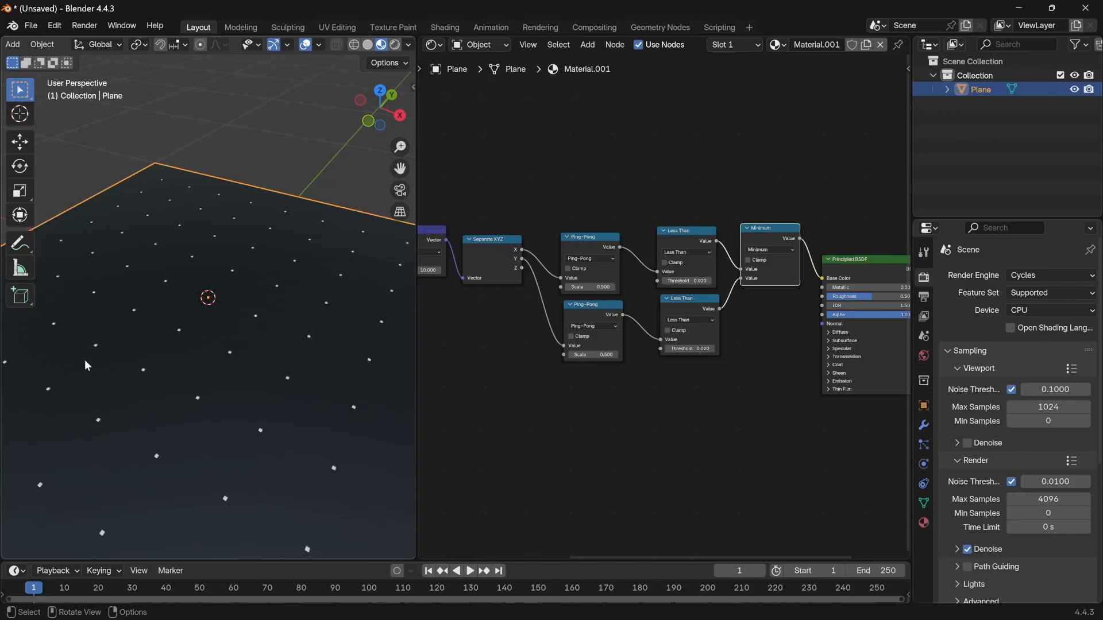
pyautogui.click(770, 251)
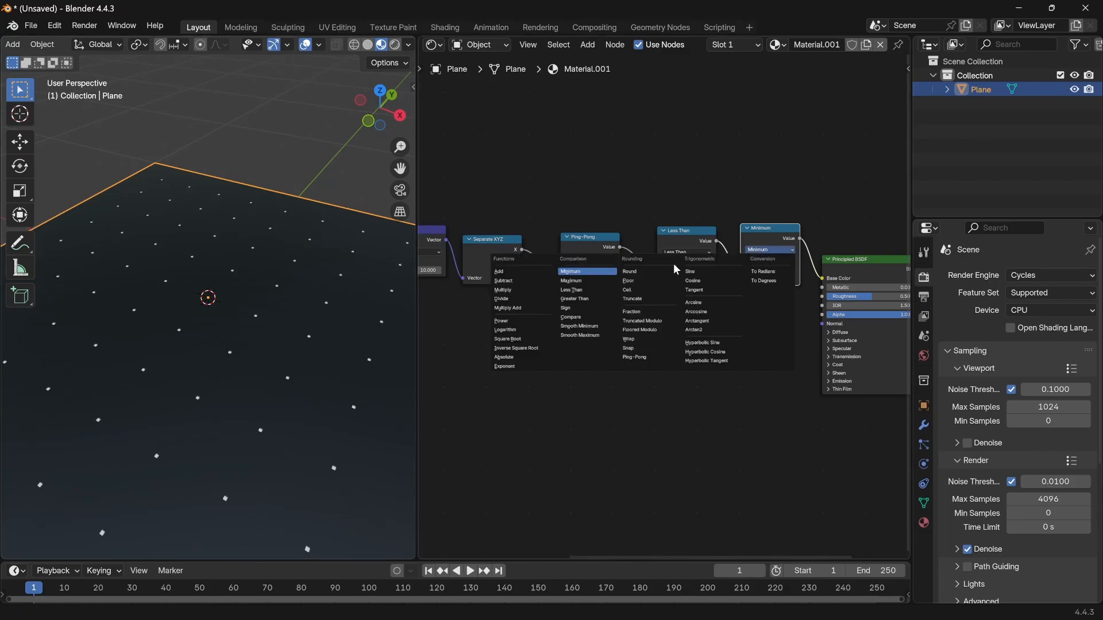
pyautogui.click(598, 272)
pyautogui.click(776, 250)
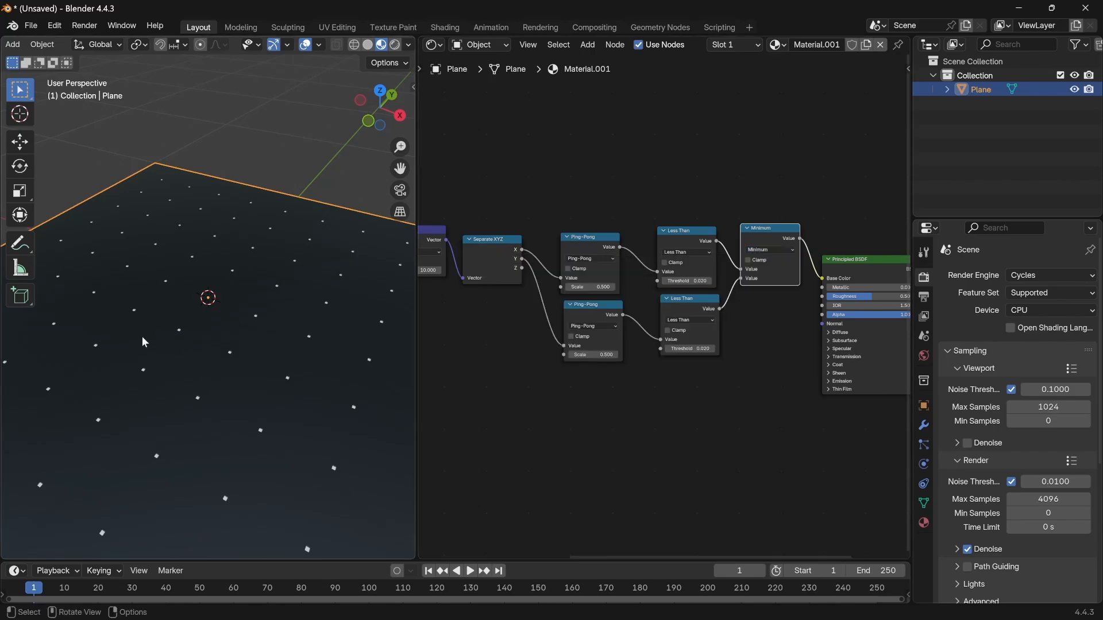
pyautogui.moveTo(145, 342); pyautogui.dragTo(350, 326, button='middle')
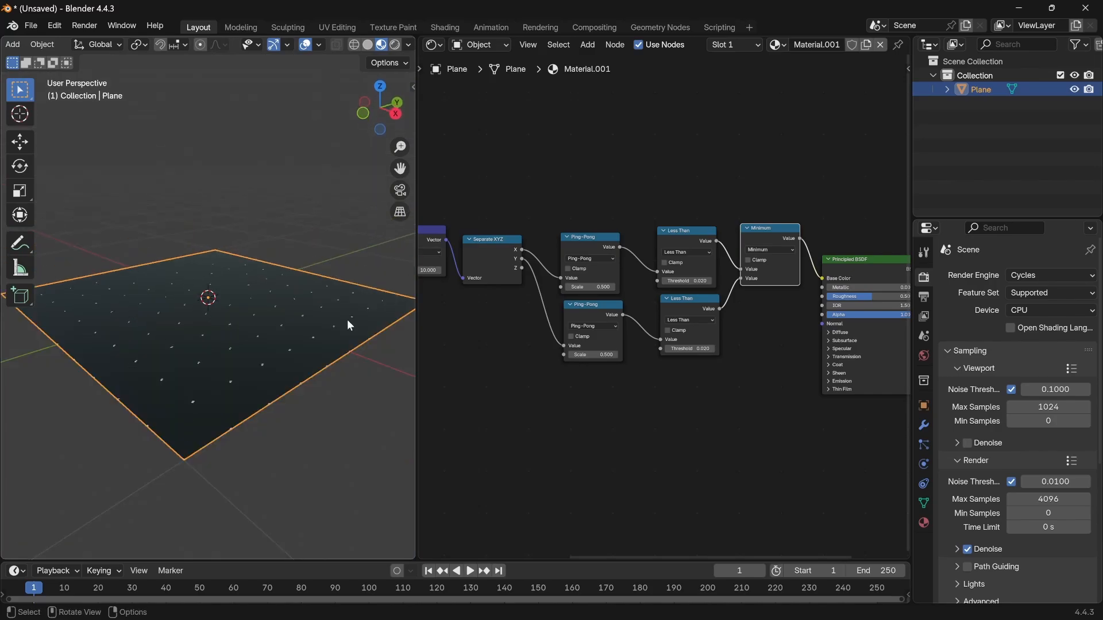
# Set the combining Math node to Maximum again and move it slightly closer to the Less Than nodes
pyautogui.click(770, 250)
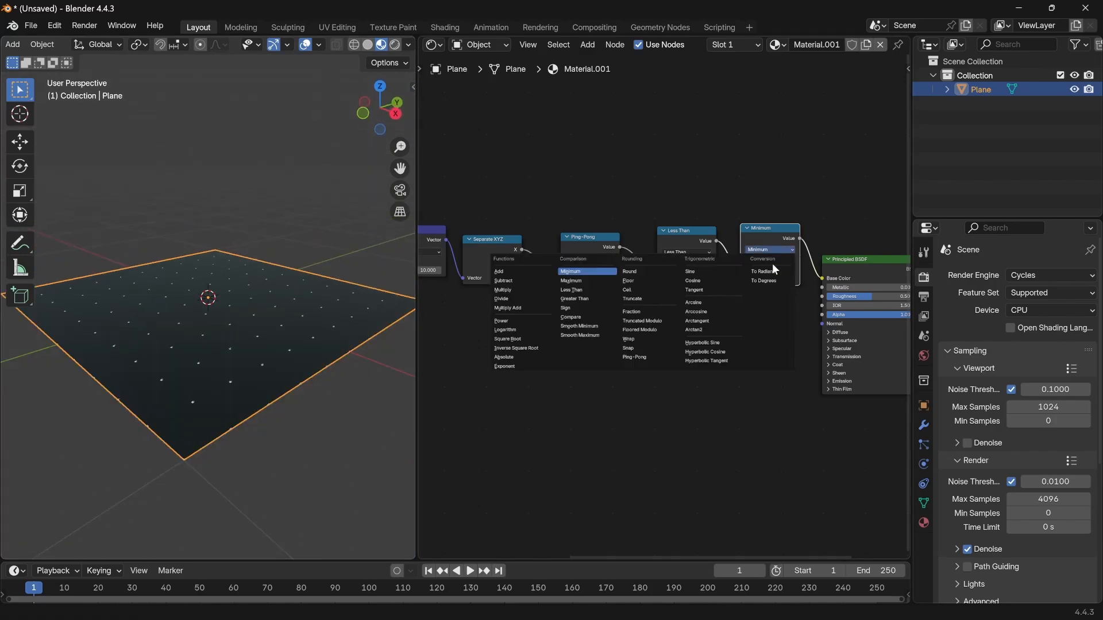
pyautogui.click(572, 281)
pyautogui.moveTo(765, 237); pyautogui.dragTo(753, 243)
pyautogui.scroll(-5, 665, 307)
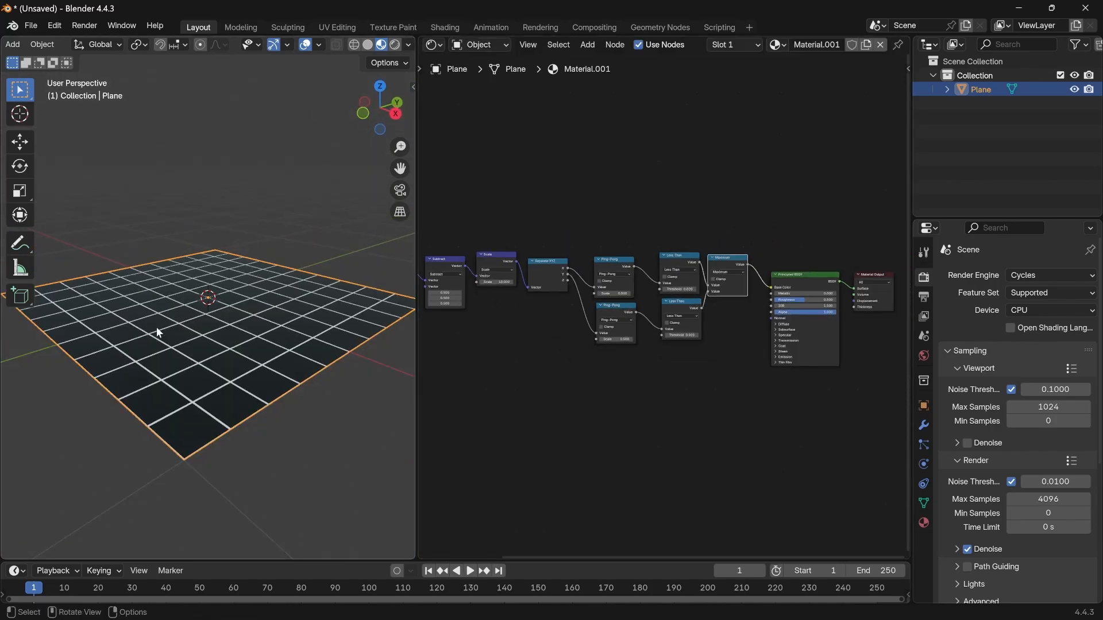
pyautogui.moveTo(258, 310); pyautogui.dragTo(270, 325, button='middle')
# Add a Frame node and place the two Less Than nodes and the Maximum node inside it
pyautogui.scroll(-1, 691, 283)
pyautogui.moveTo(738, 360); pyautogui.dragTo(662, 242)
pyautogui.hotkey('shift', 'a')
pyautogui.write('frame')
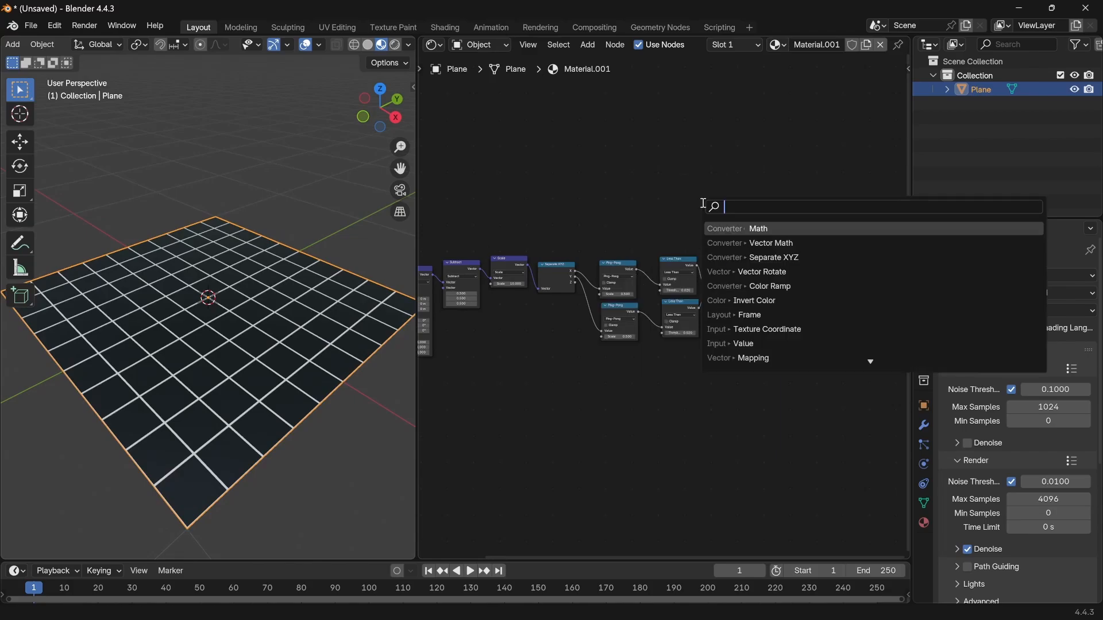
pyautogui.press('Return')
pyautogui.click(703, 236)
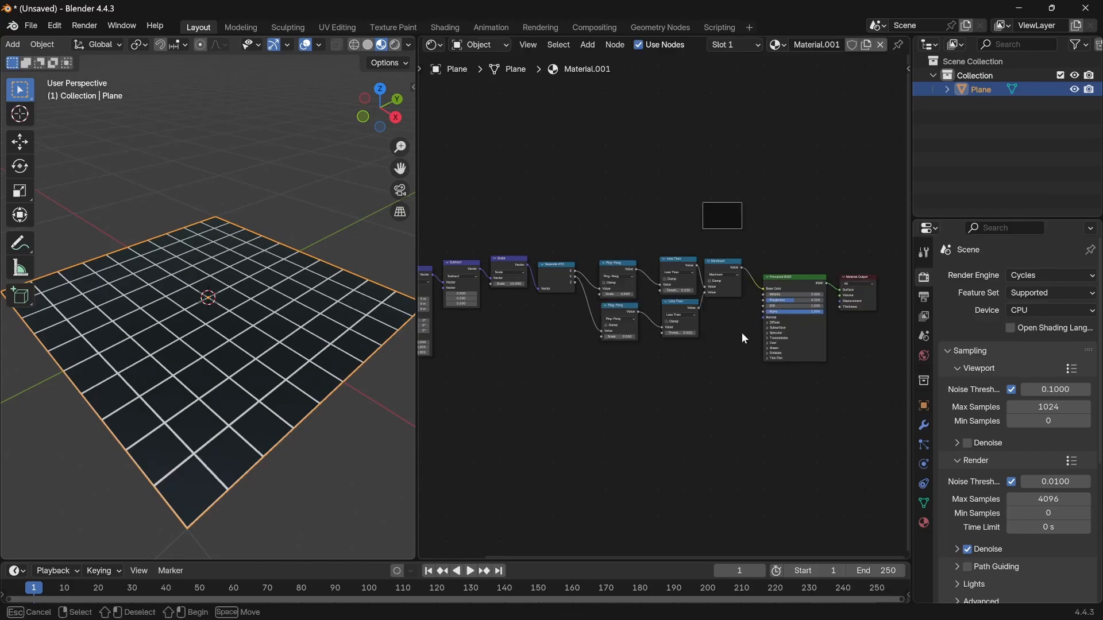
pyautogui.moveTo(743, 333); pyautogui.dragTo(696, 255)
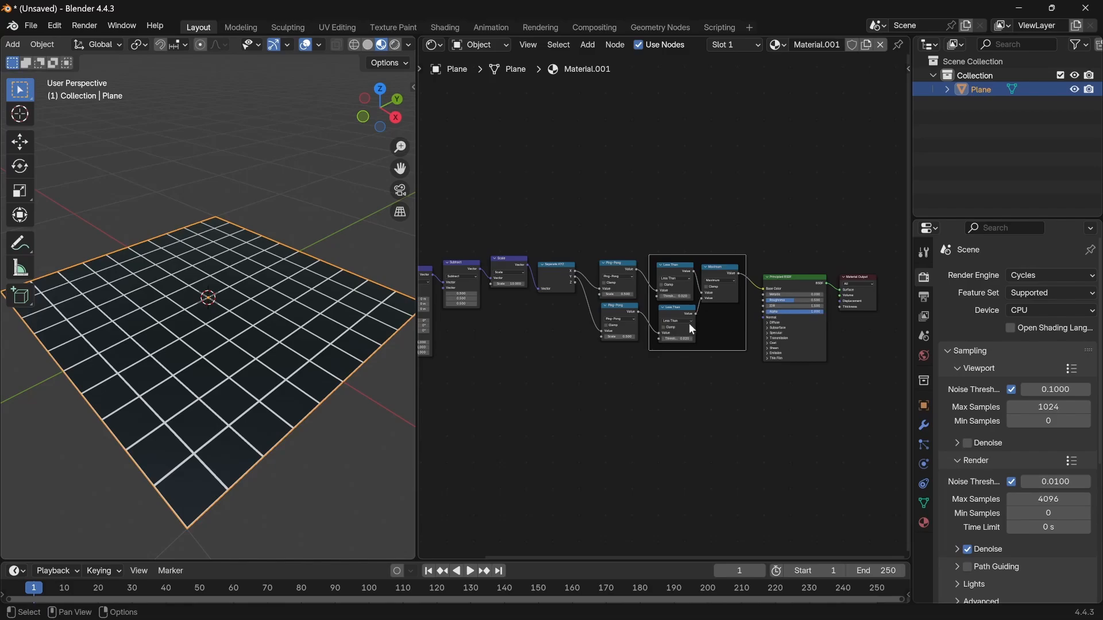
# Group the nodes from Scale through Maximum into one node group and return to the material's main node tree
pyautogui.moveTo(505, 380); pyautogui.dragTo(609, 401, button='middle')
pyautogui.moveTo(699, 389); pyautogui.dragTo(578, 378, button='middle')
pyautogui.scroll(-2, 591, 377)
pyautogui.moveTo(685, 393); pyautogui.dragTo(733, 402, button='middle')
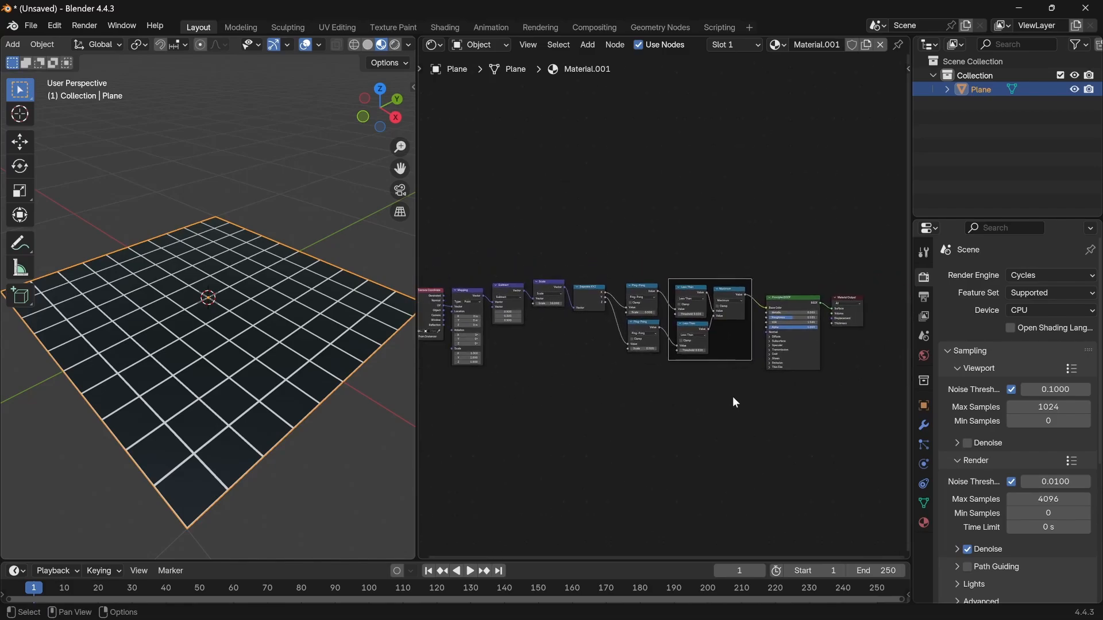
pyautogui.moveTo(753, 391); pyautogui.dragTo(530, 242)
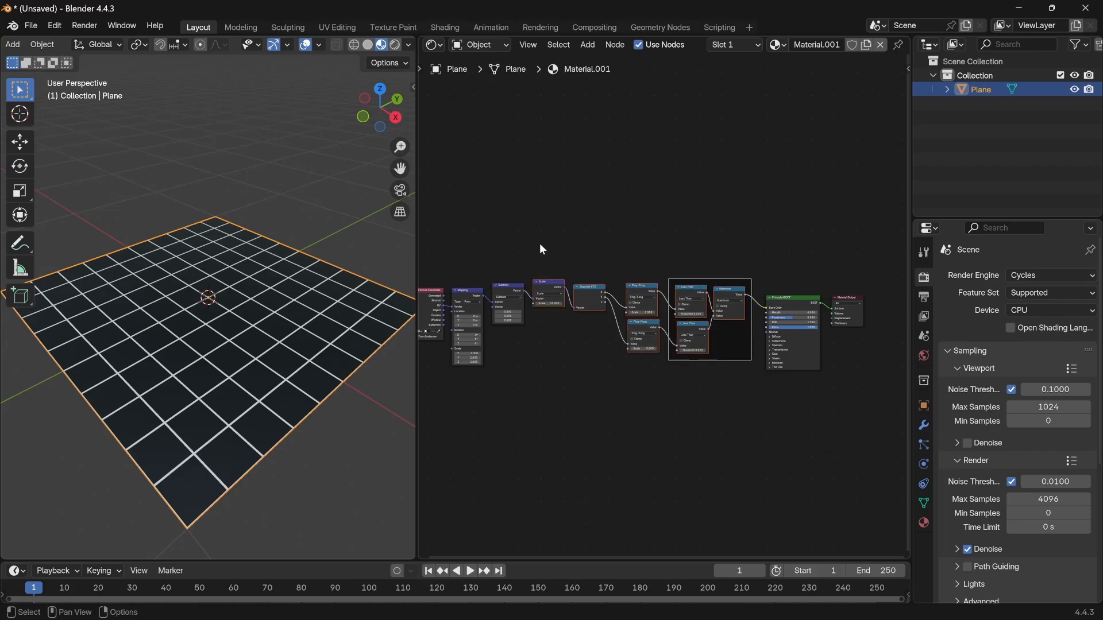
pyautogui.hotkey('ctrl', 'g')
pyautogui.press('Tab')
pyautogui.scroll(4, 632, 338)
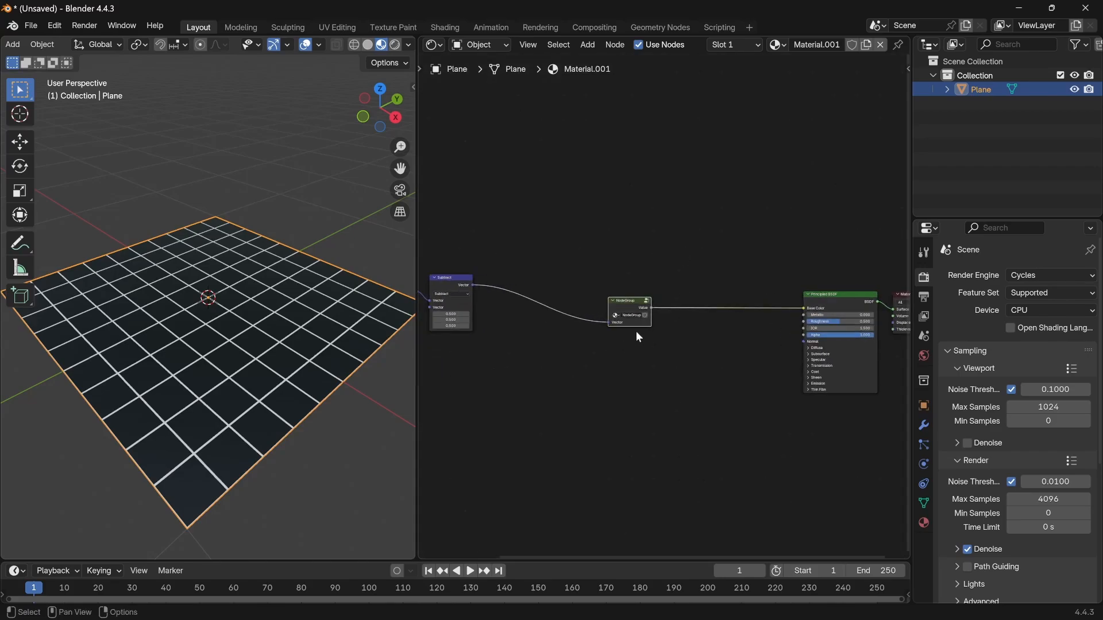
# Move the node group closer to the Subtract node and roughly level with it
pyautogui.moveTo(586, 359); pyautogui.dragTo(728, 318, button='middle')
pyautogui.moveTo(719, 288); pyautogui.dragTo(656, 251)
pyautogui.scroll(-5, 540, 303)
pyautogui.moveTo(539, 303); pyautogui.dragTo(665, 314, button='middle')
pyautogui.scroll(5, 665, 314)
pyautogui.scroll(2, 598, 342)
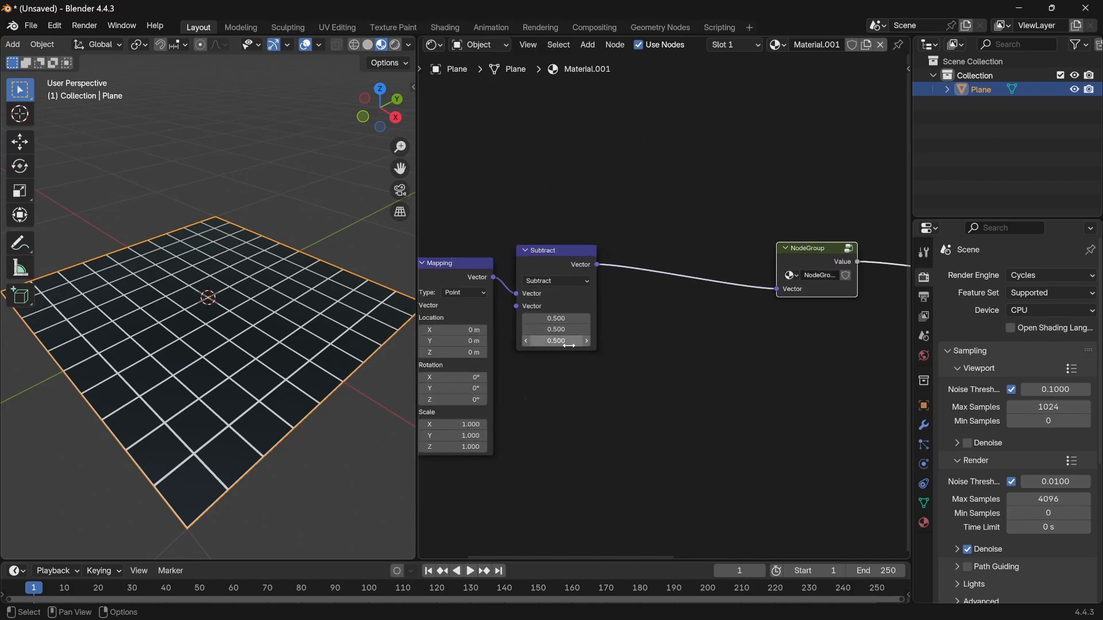
pyautogui.moveTo(577, 339); pyautogui.dragTo(589, 331, button='middle')
pyautogui.press('Tab')
pyautogui.scroll(-4, 708, 330)
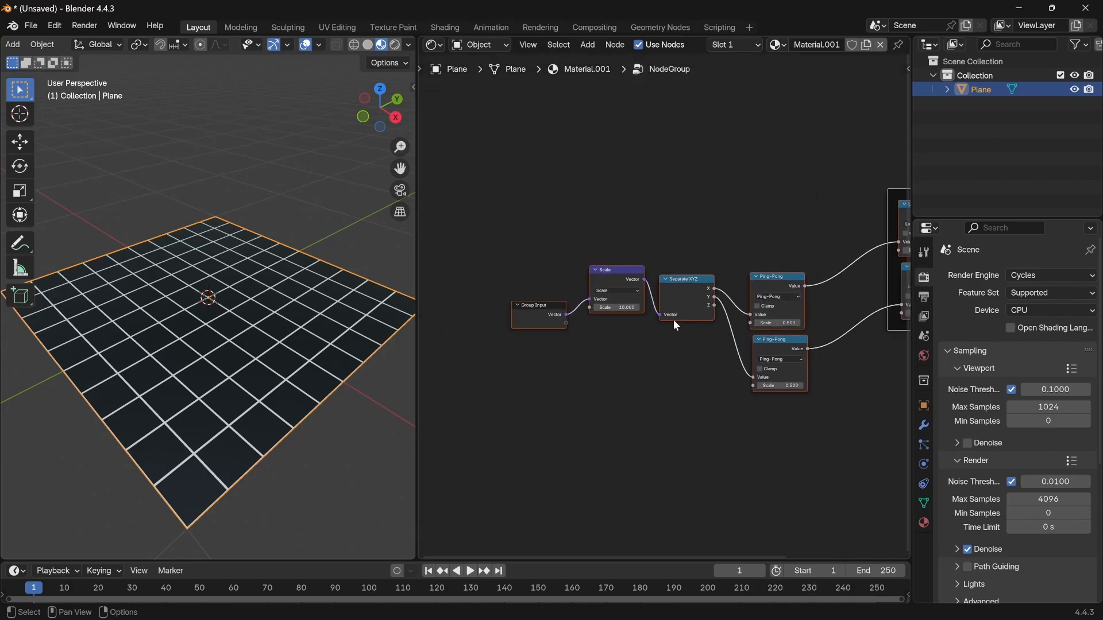
pyautogui.press('Tab')
# Insert a Vector Rotate node between the Subtract node and the node group
pyautogui.hotkey('shift', 'a')
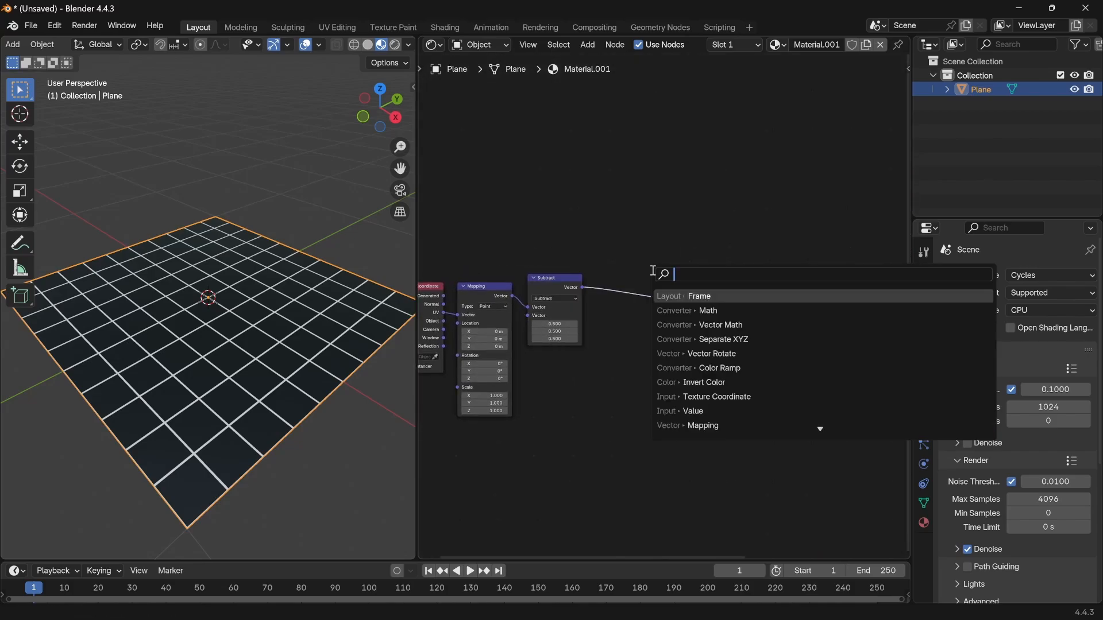
pyautogui.write('vector rot')
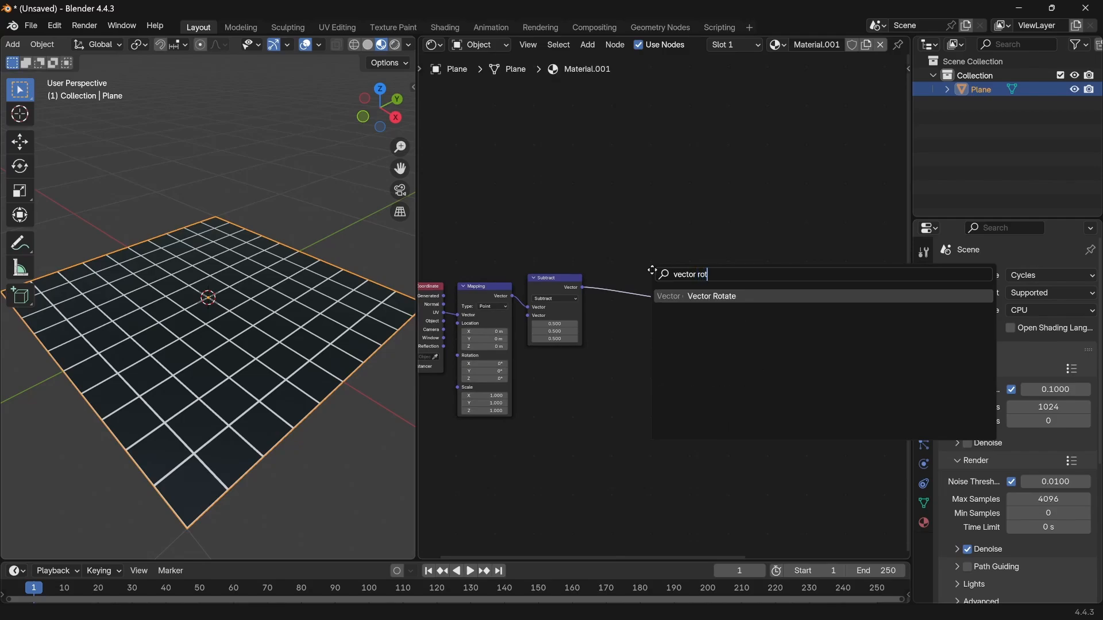
pyautogui.press('Return')
pyautogui.click(604, 270)
pyautogui.scroll(3, 561, 370)
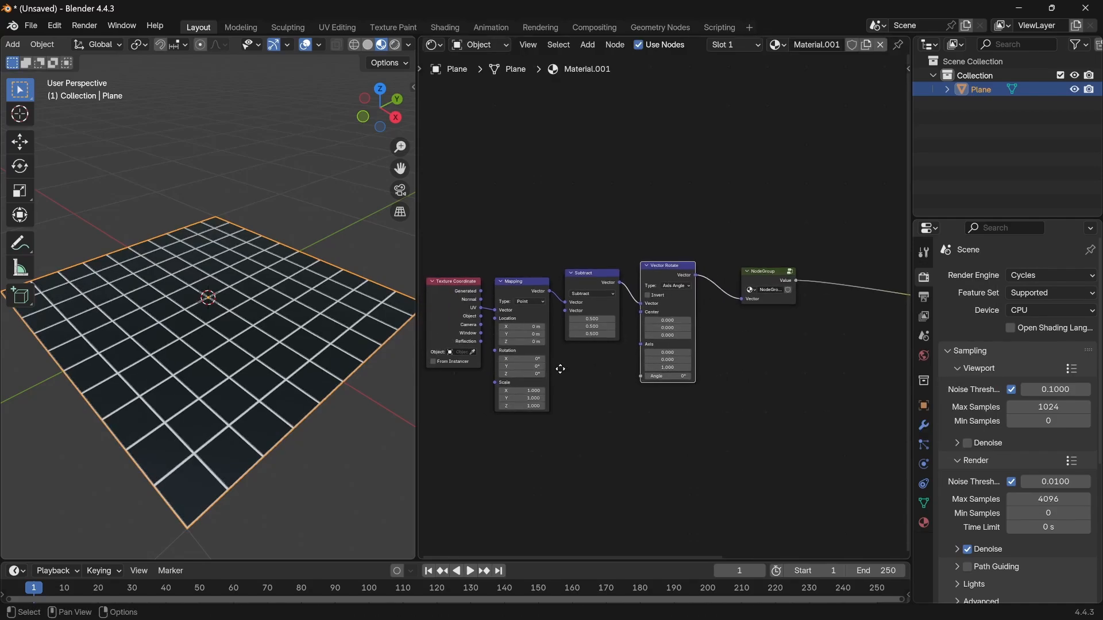
# Try rotating the grid with the Mapping node's Z rotation and reset that rotation to 0°
pyautogui.moveTo(546, 402); pyautogui.dragTo(596, 402)
pyautogui.doubleClick(556, 405)
pyautogui.write('0')
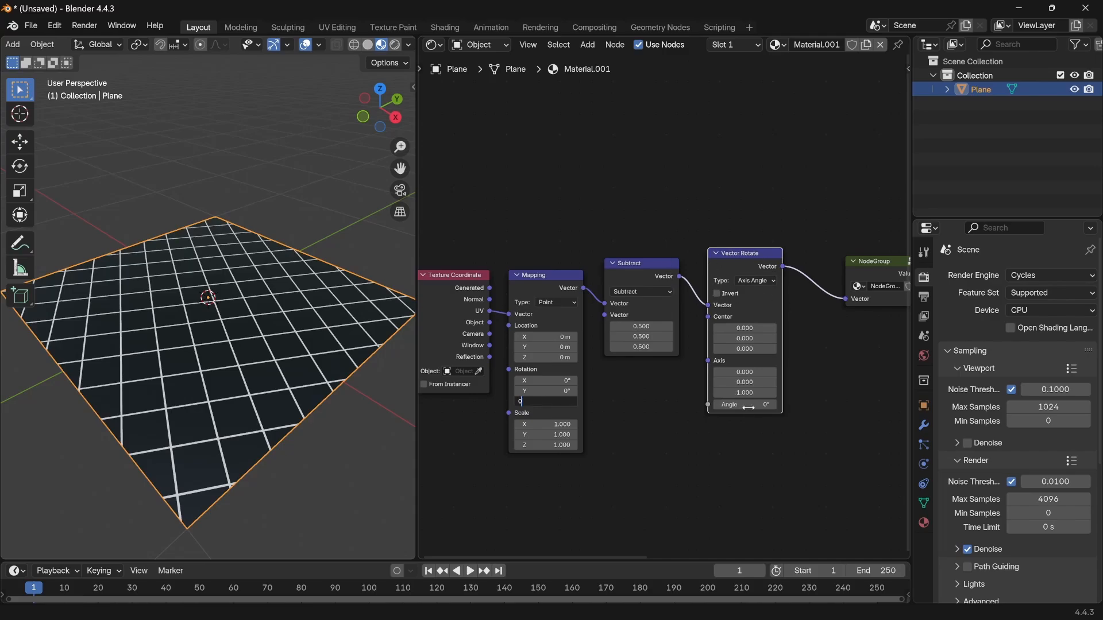
pyautogui.press('Return')
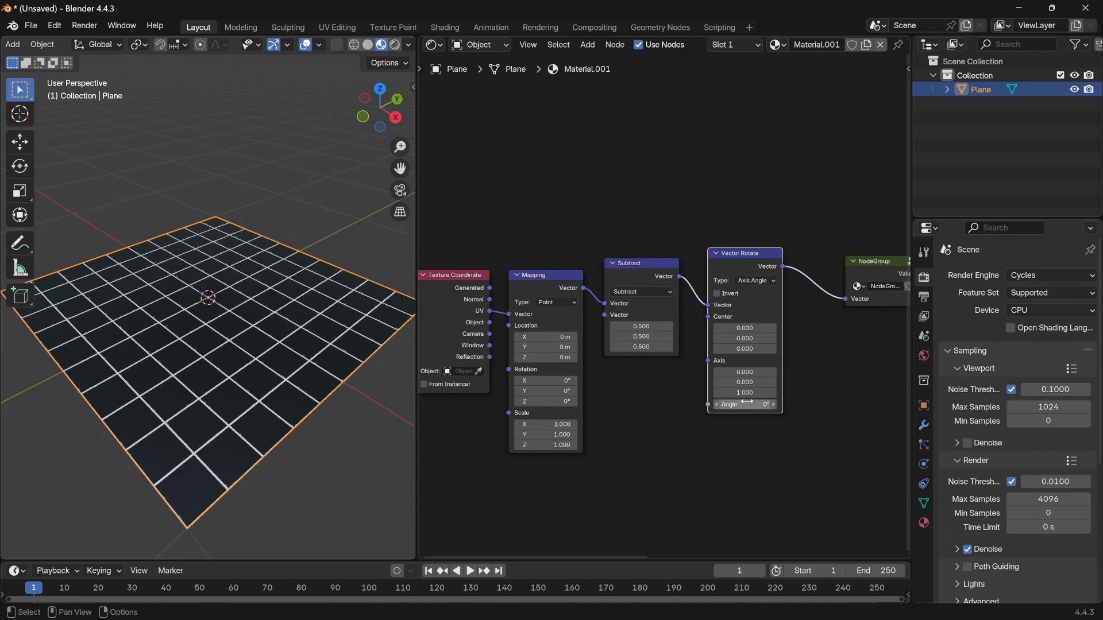
# Try varying the Vector Rotate node's angle to turn the grid and reset the angle to 0°
pyautogui.doubleClick(744, 405)
pyautogui.press('Escape')
pyautogui.moveTo(739, 408)
pyautogui.mouseDown()
pyautogui.moveTo(750, 408)
pyautogui.moveTo(725, 409)
pyautogui.moveTo(750, 404)
pyautogui.mouseUp()
pyautogui.doubleClick(751, 404)
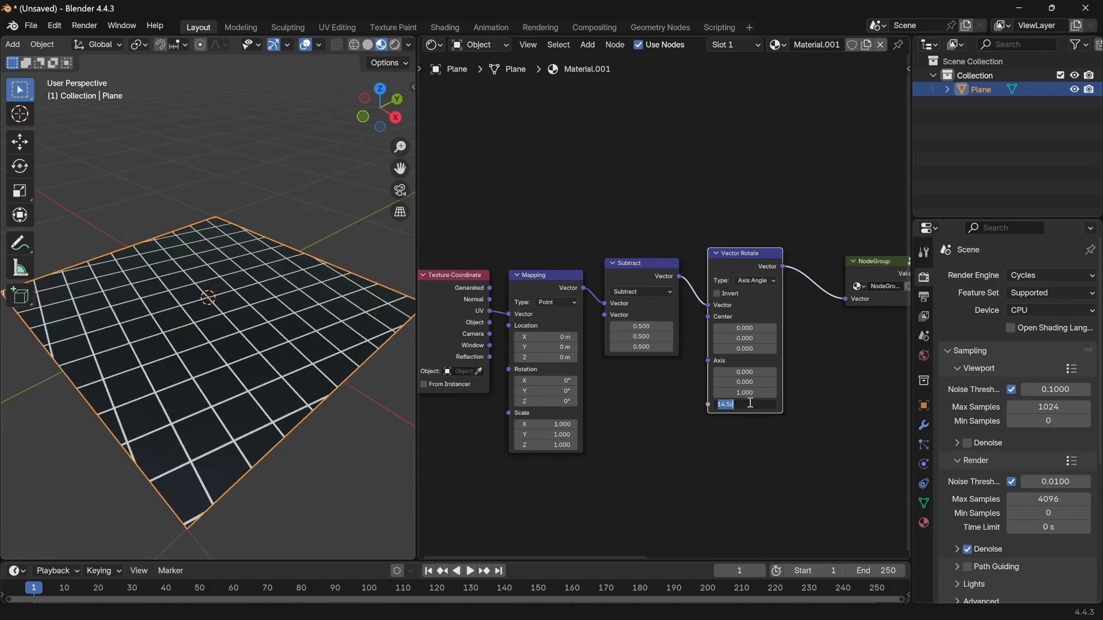
pyautogui.write('0')
pyautogui.press('Return')
# Expose the Scale node's scale factor as an input of the node group and set the group's Scale to 12.750
pyautogui.scroll(-5, 724, 319)
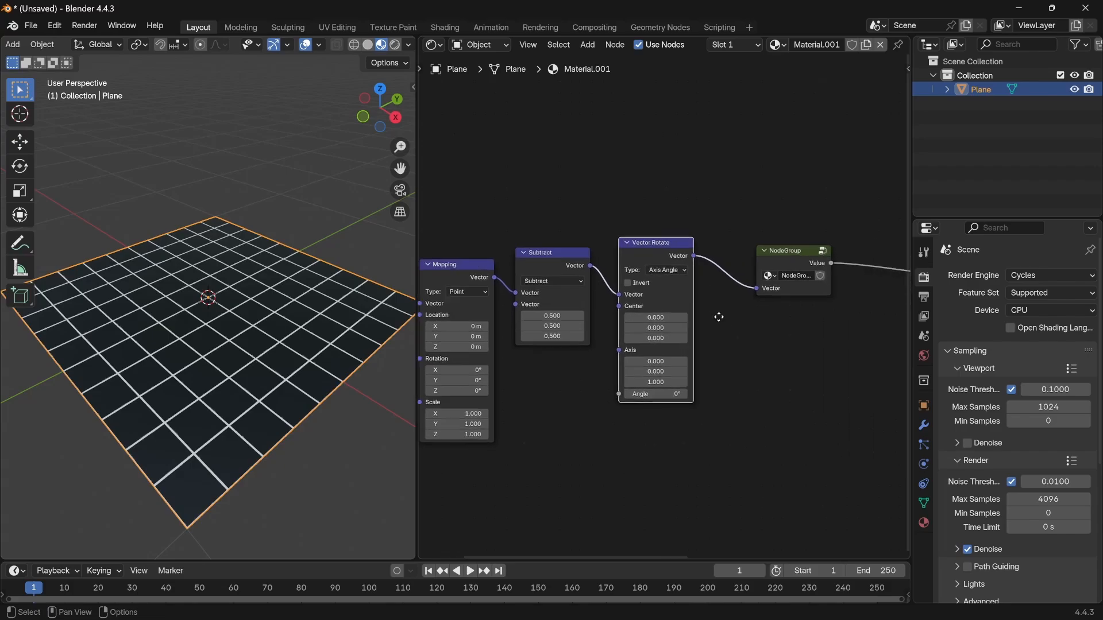
pyautogui.click(667, 281)
pyautogui.press('Tab')
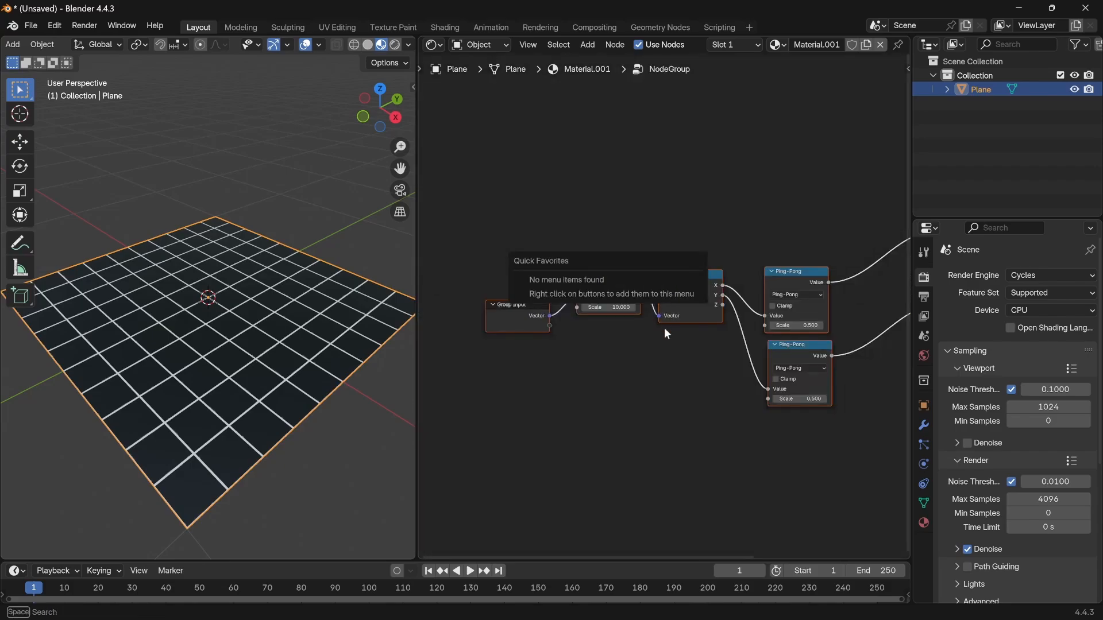
pyautogui.moveTo(578, 307); pyautogui.dragTo(550, 325)
pyautogui.press('Tab')
pyautogui.moveTo(693, 319); pyautogui.dragTo(747, 318)
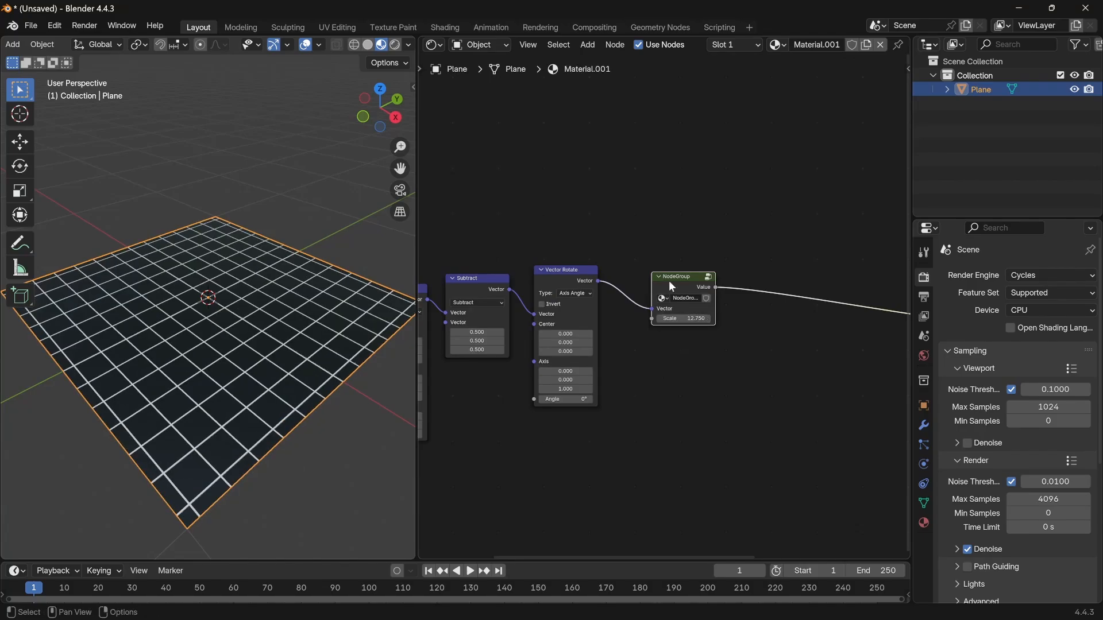
# Inside the node group, expose the upper Less Than node's threshold as a new group input
pyautogui.press('Tab')
pyautogui.moveTo(640, 326); pyautogui.dragTo(585, 311, button='middle')
pyautogui.scroll(-2, 582, 335)
pyautogui.scroll(-1, 718, 277)
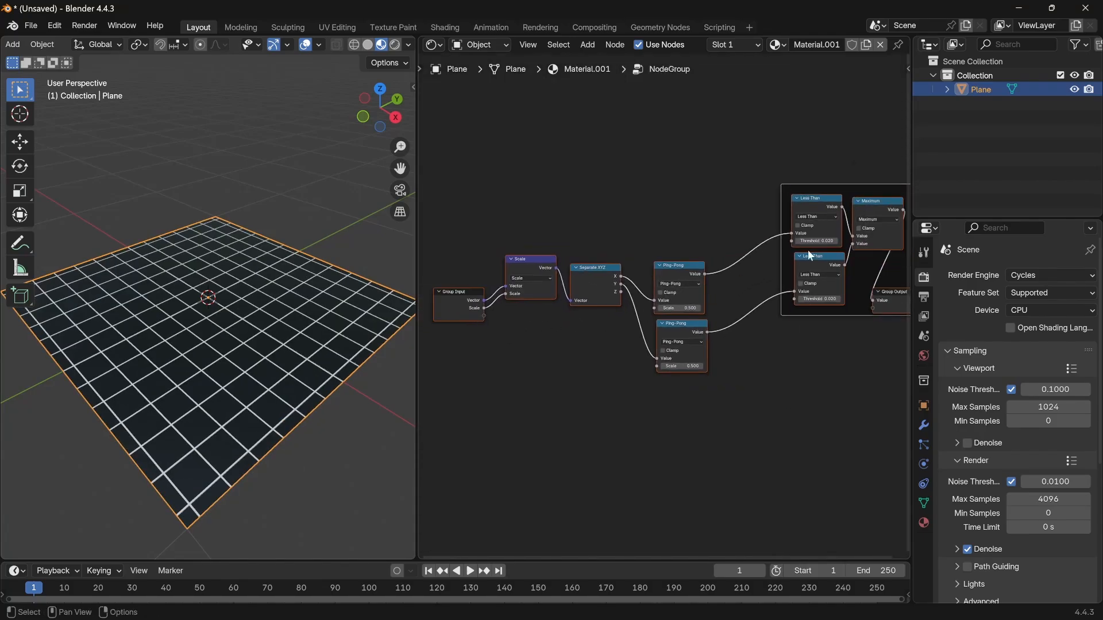
pyautogui.moveTo(486, 316); pyautogui.dragTo(791, 241)
# Display the group socket settings for the node group
pyautogui.click(457, 308)
pyautogui.press('n')
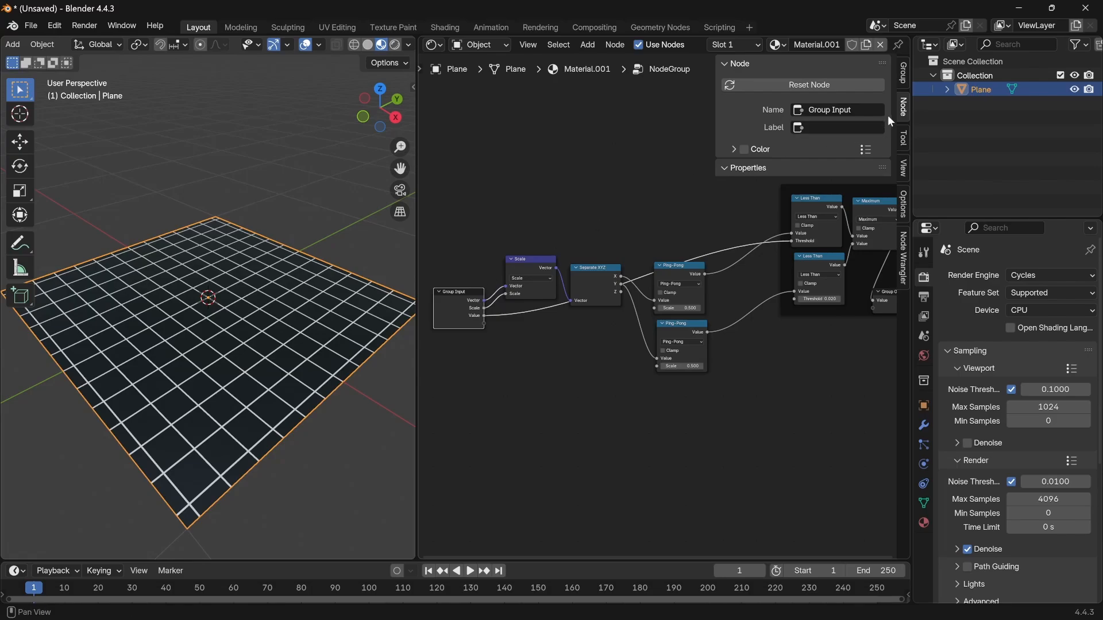
pyautogui.click(903, 73)
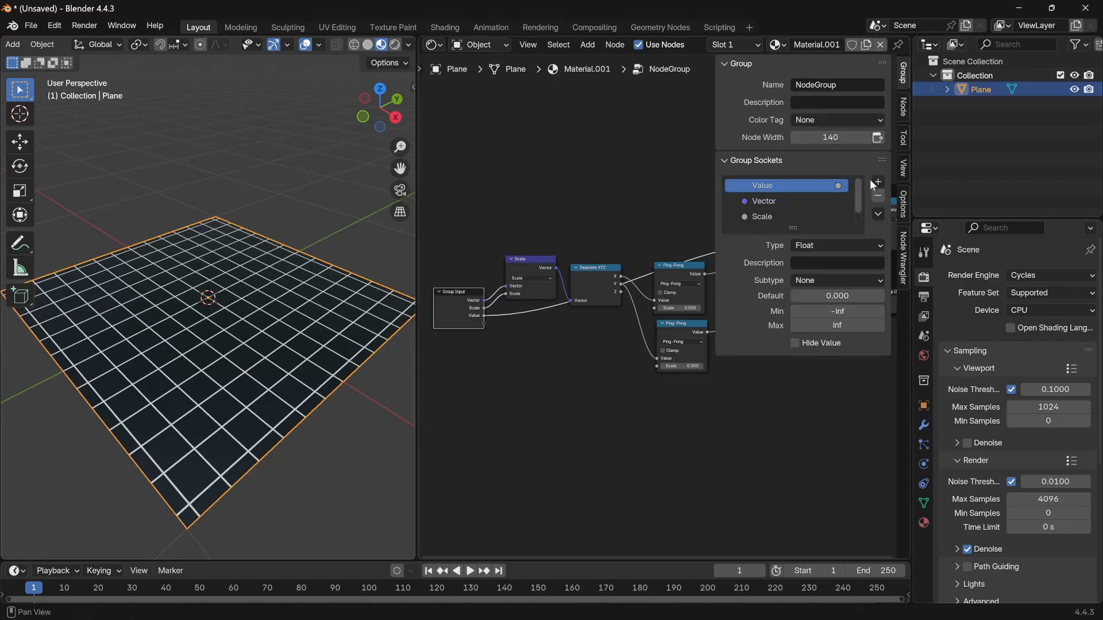
pyautogui.doubleClick(758, 219)
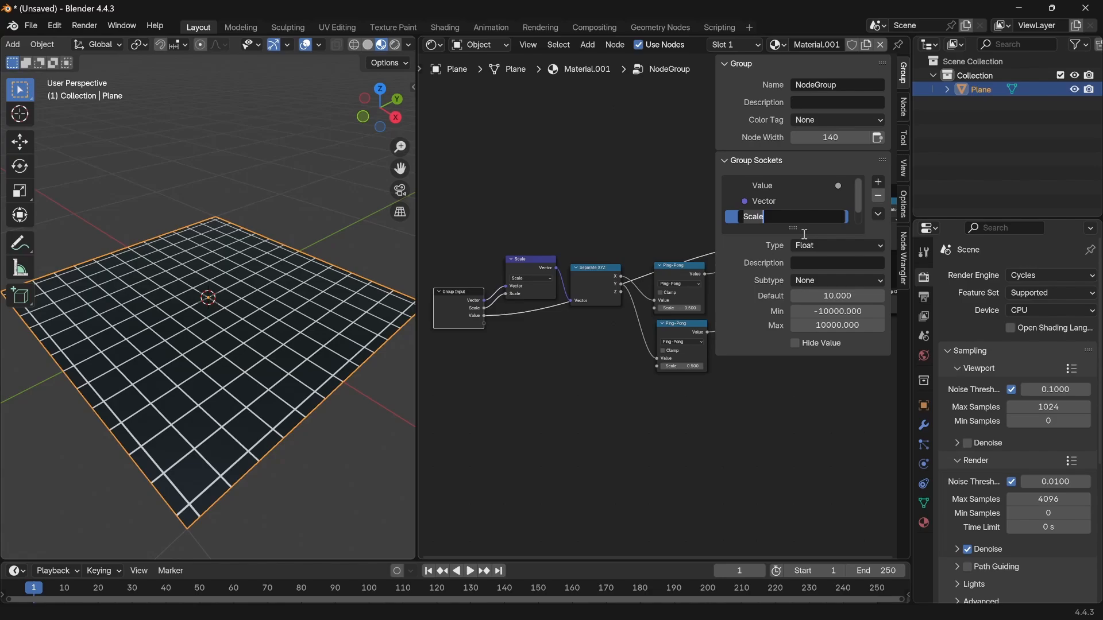
pyautogui.write('Grid Thickness')
pyautogui.press('Return')
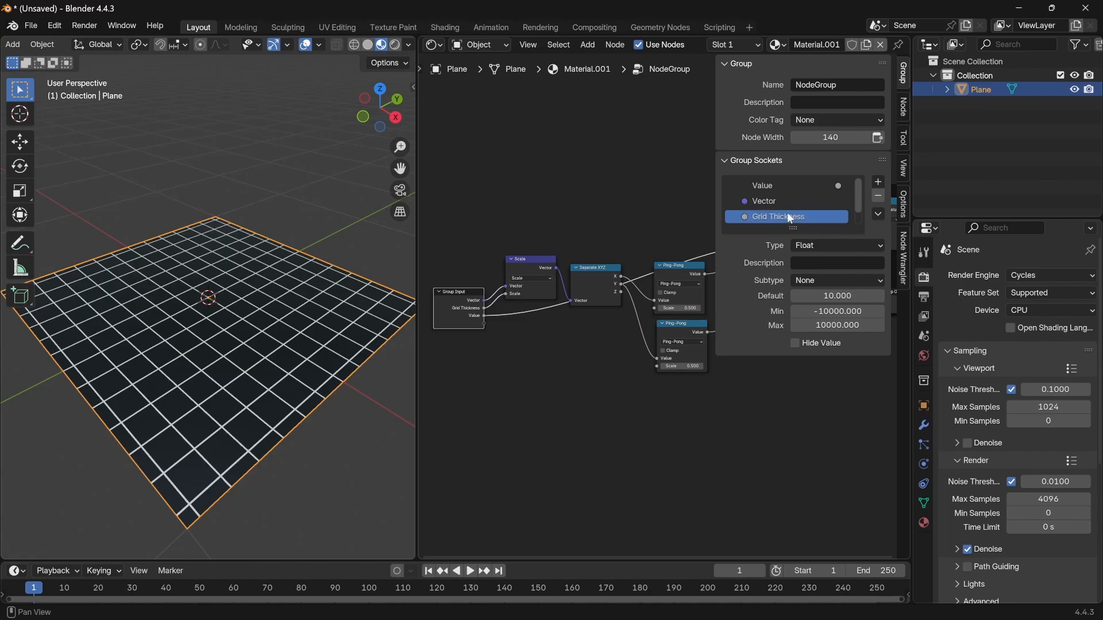
pyautogui.doubleClick(791, 217)
pyautogui.write('Scale')
pyautogui.press('Return')
# Rename the group input socket that drives the Less Than threshold as Grid Thickness
pyautogui.scroll(-1, 790, 212)
pyautogui.doubleClick(774, 216)
pyautogui.write('Gr')
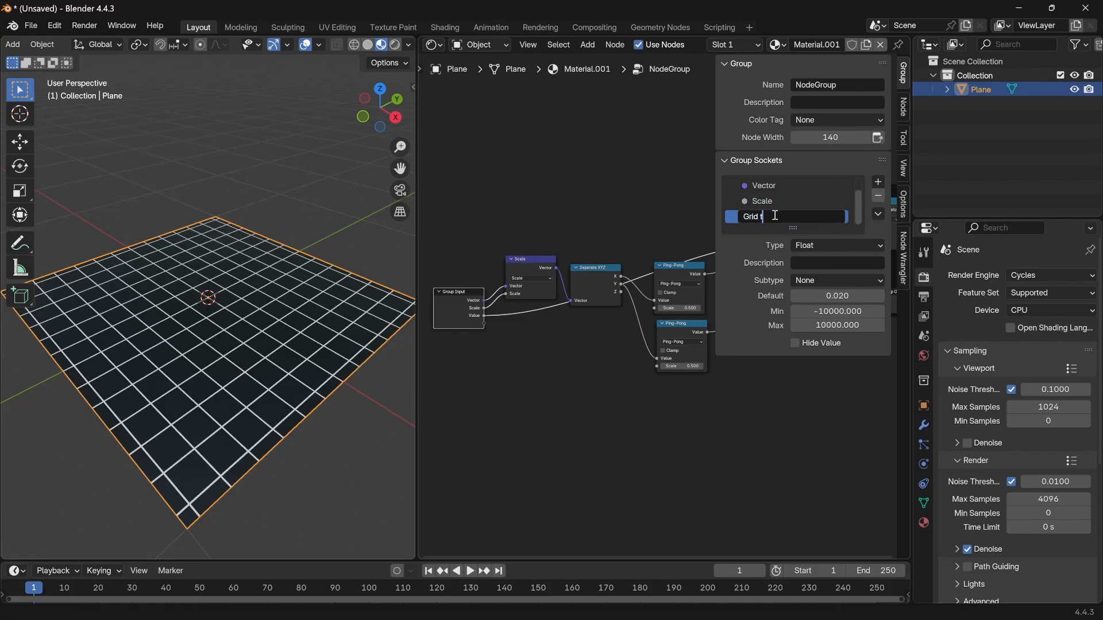
pyautogui.write('id Thickness')
pyautogui.press('Return')
# Limit the Grid Thickness socket to a minimum of 0 and a maximum of 10, and hide the socket settings
pyautogui.moveTo(666, 298); pyautogui.dragTo(529, 330, button='middle')
pyautogui.click(840, 312)
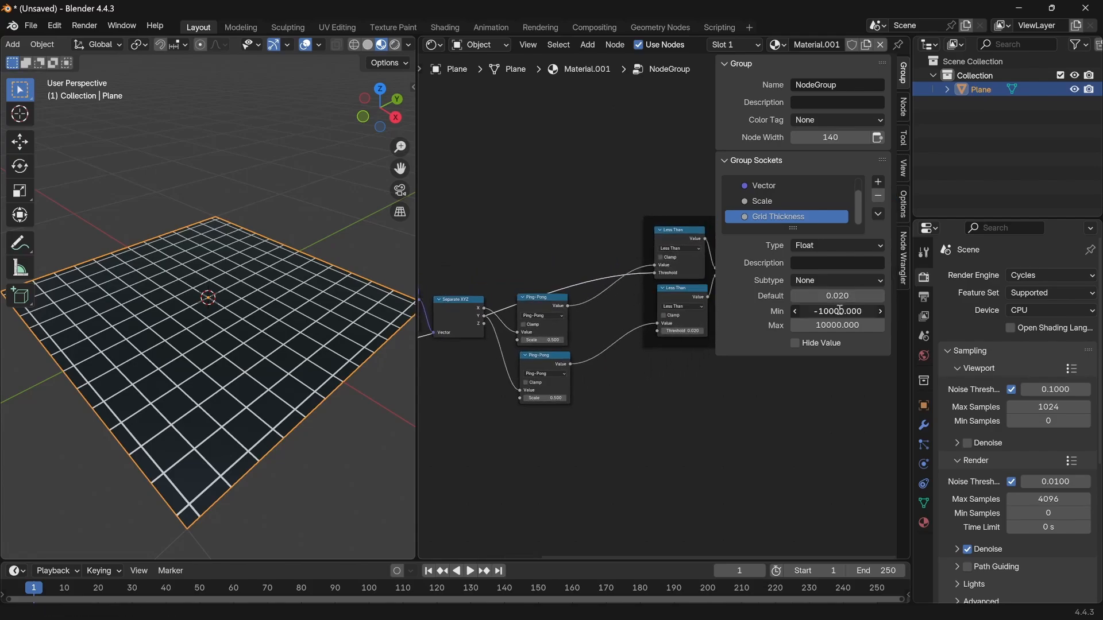
pyautogui.write('0')
pyautogui.press('Tab')
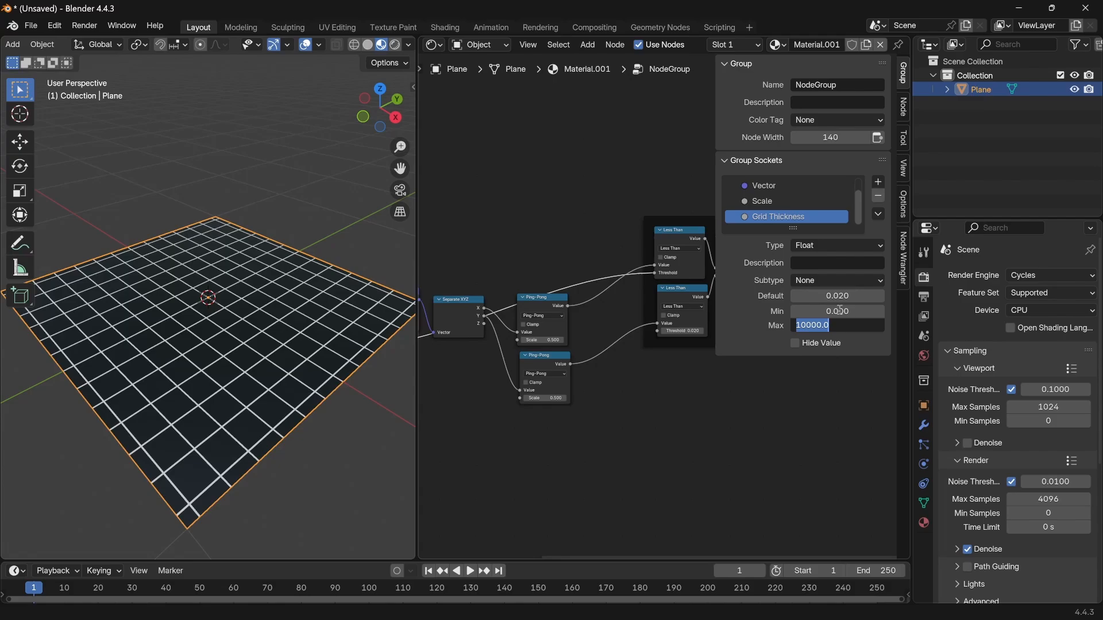
pyautogui.write('10')
pyautogui.press('Return')
pyautogui.press('n')
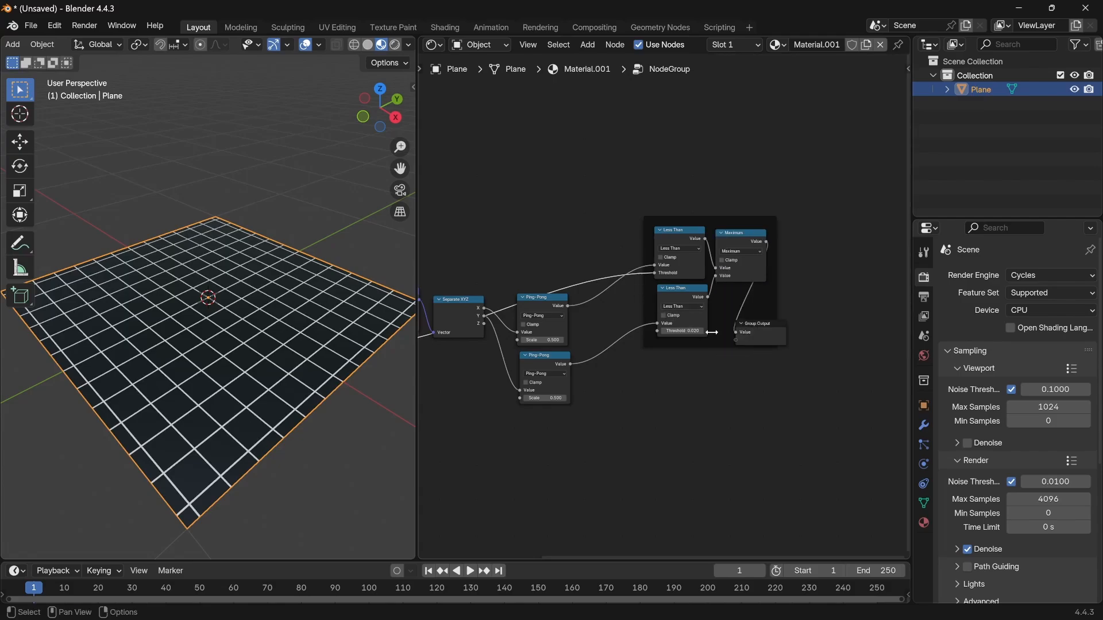
# Add a reroute on the Grid Thickness link and connect it to the lower Less Than node's threshold
pyautogui.scroll(3, 626, 293)
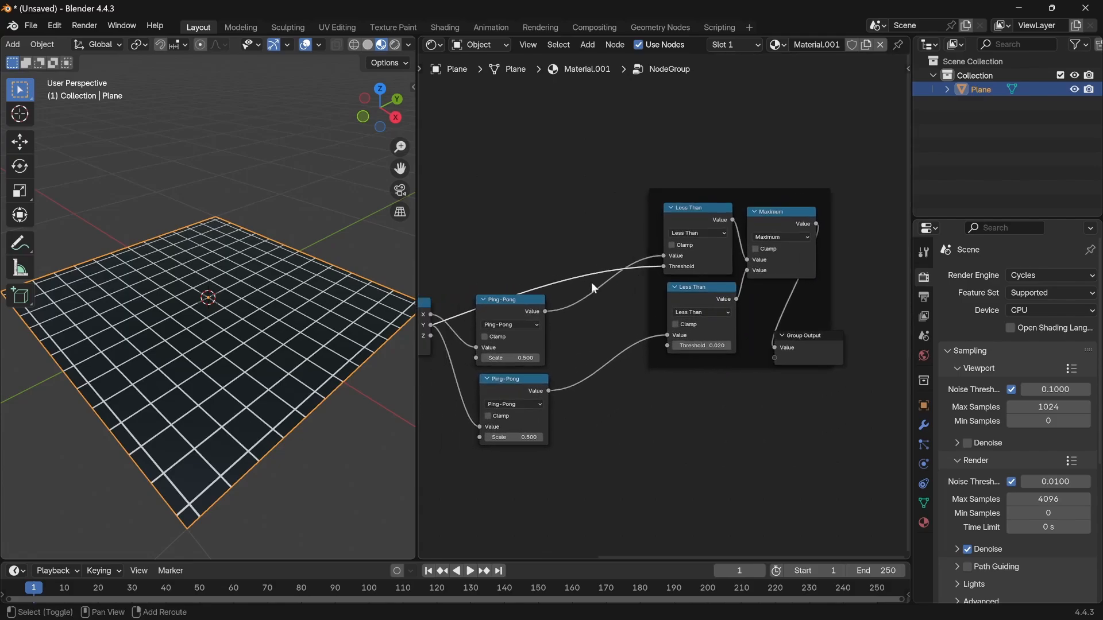
pyautogui.keyDown('shift'); pyautogui.moveTo(591, 281); pyautogui.dragTo(586, 233, button='right'); pyautogui.keyUp('shift')
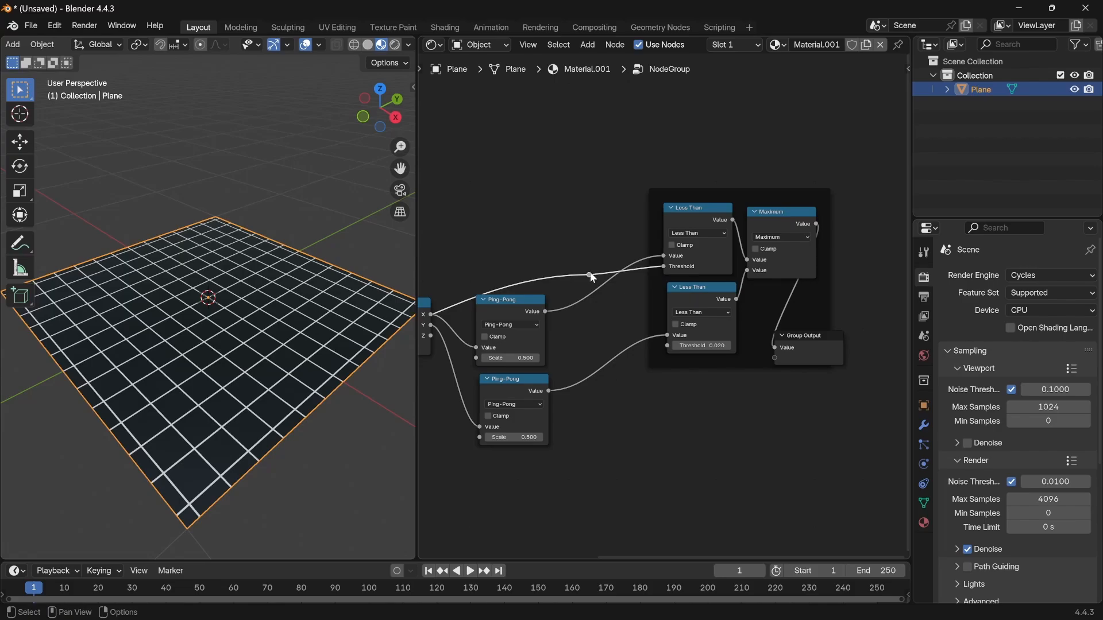
pyautogui.moveTo(590, 275); pyautogui.dragTo(668, 345)
pyautogui.moveTo(635, 317); pyautogui.dragTo(596, 312, button='middle')
pyautogui.moveTo(669, 321); pyautogui.dragTo(717, 320, button='middle')
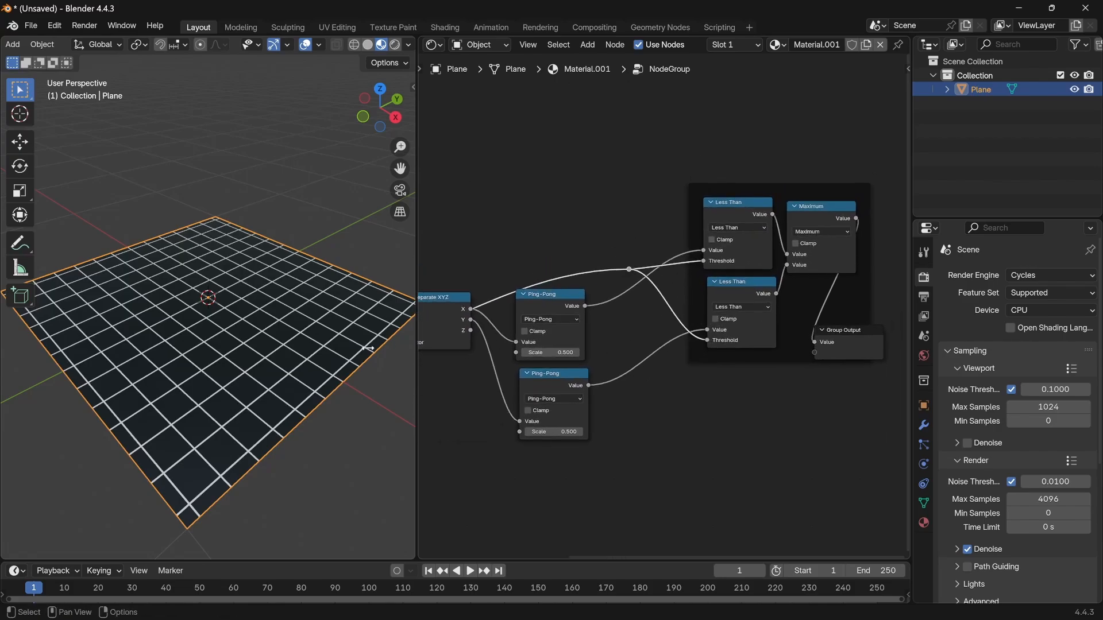
# Return to the material's main node tree and try varying the node group's Grid Thickness, leaving it at 0.020
pyautogui.moveTo(593, 368); pyautogui.dragTo(743, 321, button='middle')
pyautogui.scroll(2, 632, 339)
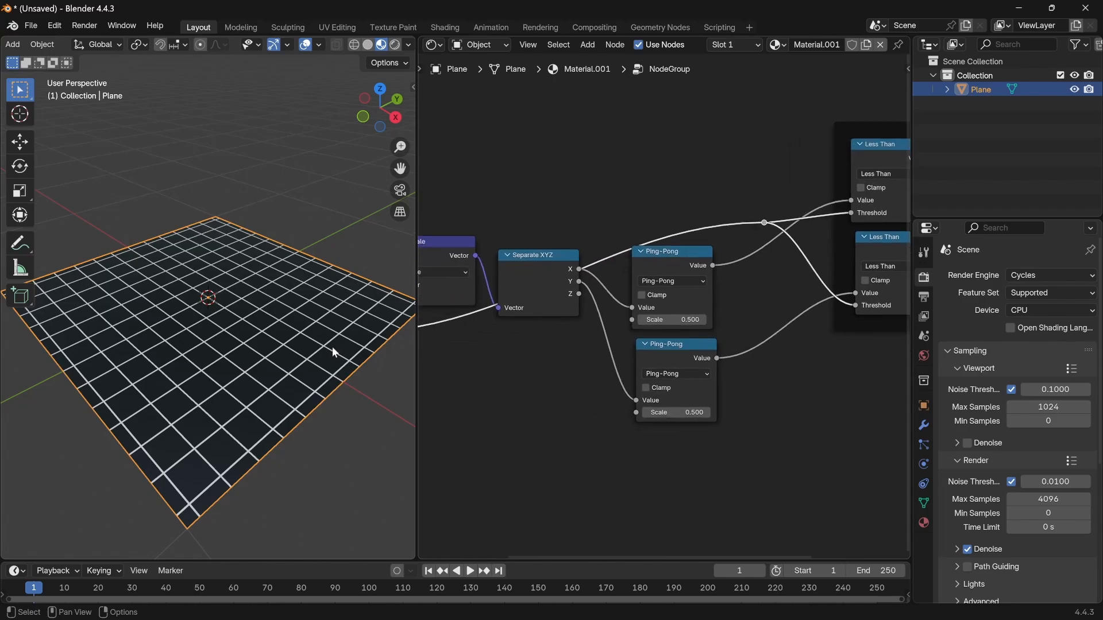
pyautogui.moveTo(598, 339); pyautogui.dragTo(684, 337, button='middle')
pyautogui.scroll(-2, 481, 301)
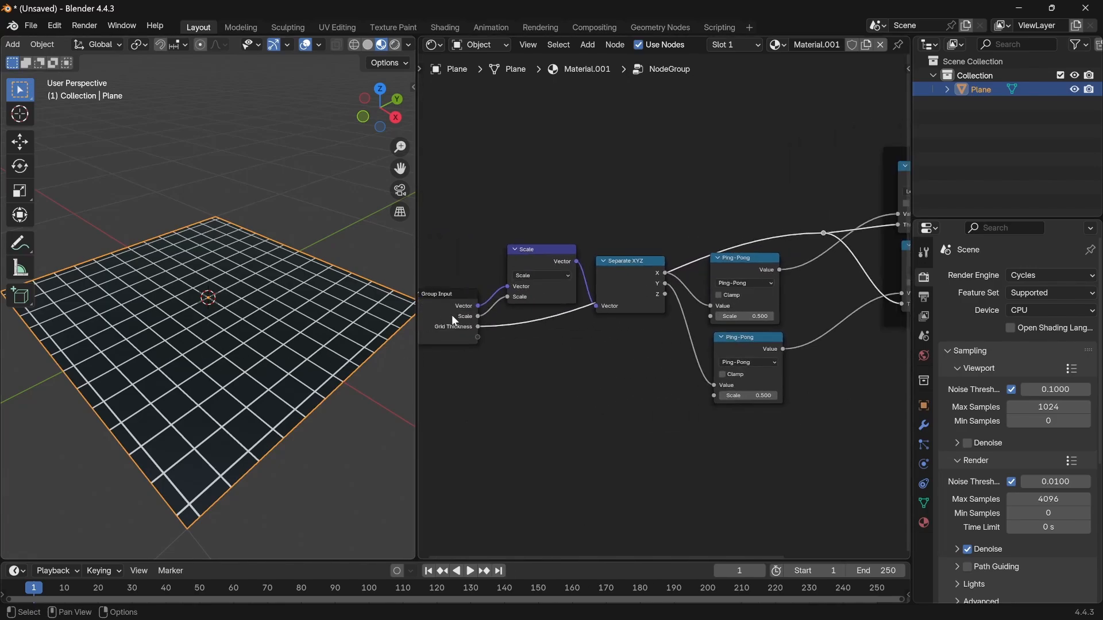
pyautogui.press('Tab')
pyautogui.scroll(2, 623, 330)
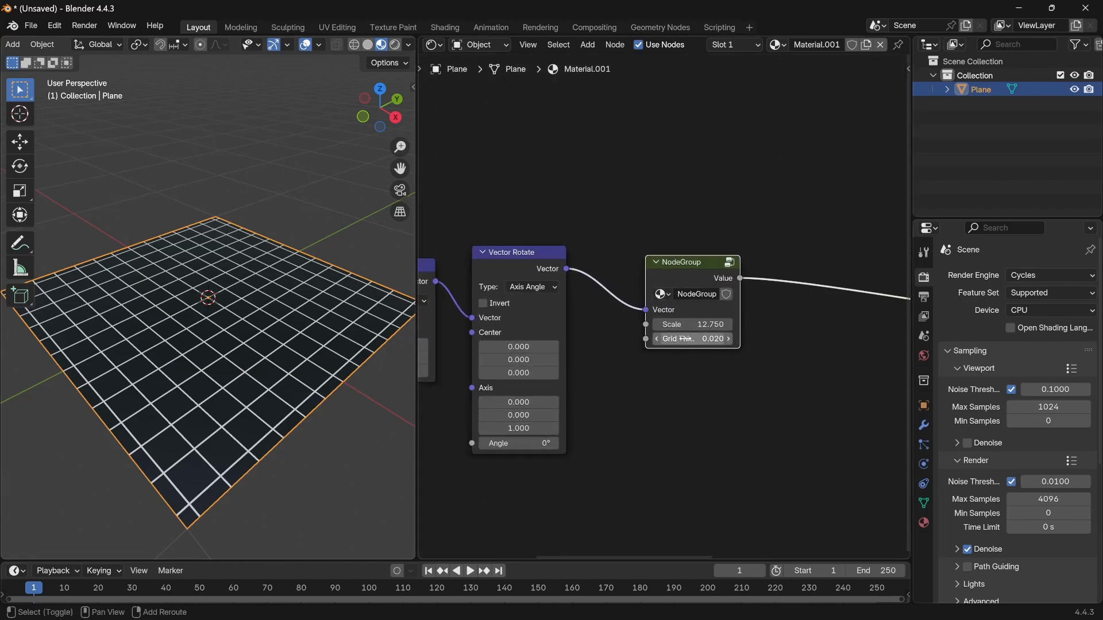
pyautogui.moveTo(681, 339)
pyautogui.mouseDown()
pyautogui.moveTo(741, 339)
pyautogui.moveTo(667, 339)
pyautogui.moveTo(769, 339)
pyautogui.moveTo(678, 339)
pyautogui.mouseUp()
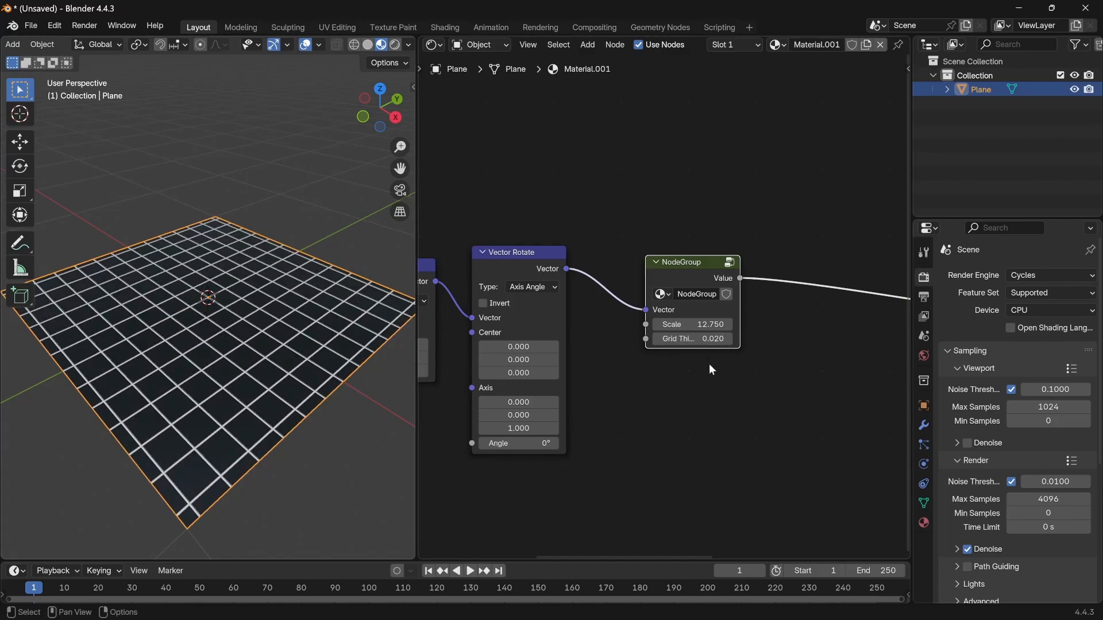
# Move the Principled BSDF node close to the node group and the Material Output node close to the Principled BSDF
pyautogui.moveTo(182, 347); pyautogui.dragTo(495, 333, button='middle')
pyautogui.scroll(-4, 205, 315)
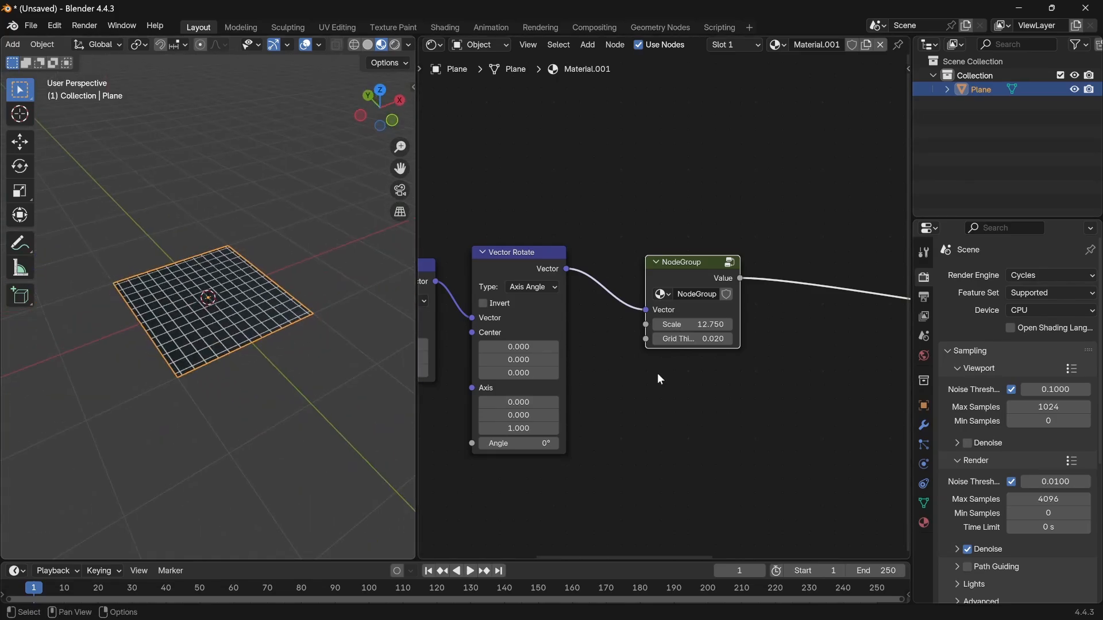
pyautogui.scroll(-2, 659, 379)
pyautogui.scroll(-5, 622, 381)
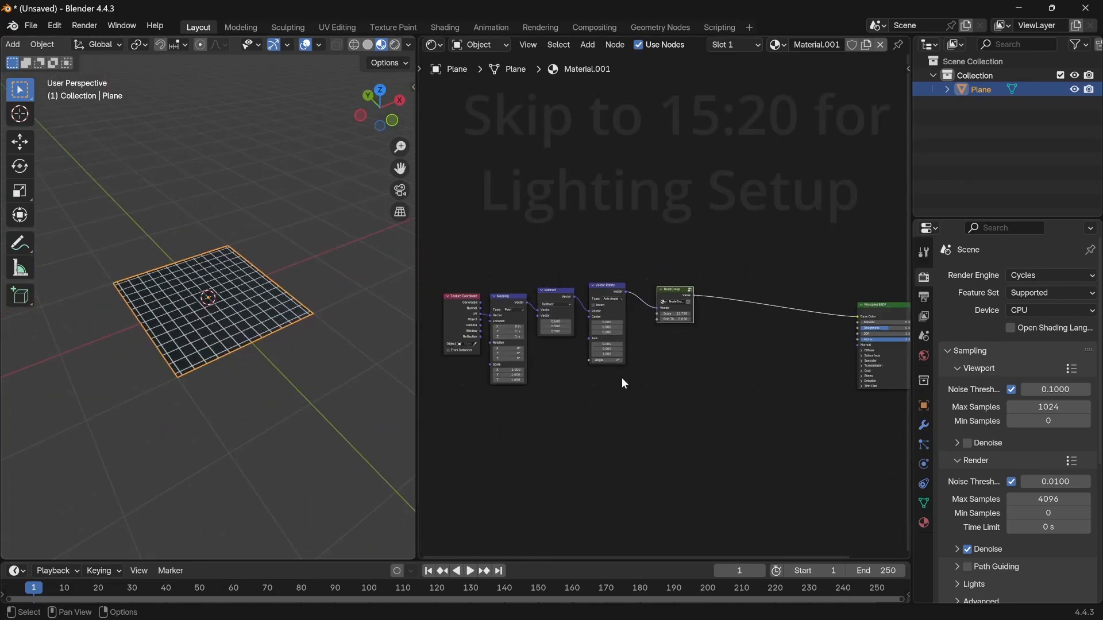
pyautogui.moveTo(889, 434); pyautogui.dragTo(826, 304)
pyautogui.press('g')
pyautogui.click(681, 288)
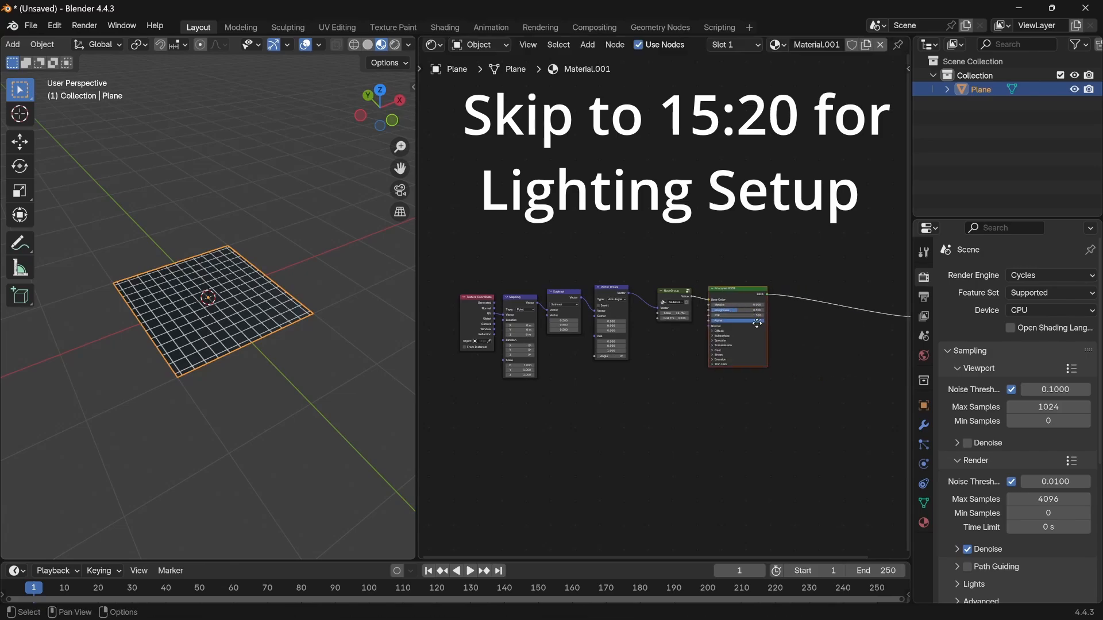
pyautogui.moveTo(757, 324); pyautogui.dragTo(594, 346, button='middle')
pyautogui.moveTo(795, 385); pyautogui.dragTo(749, 302)
pyautogui.press('g')
pyautogui.click(637, 284)
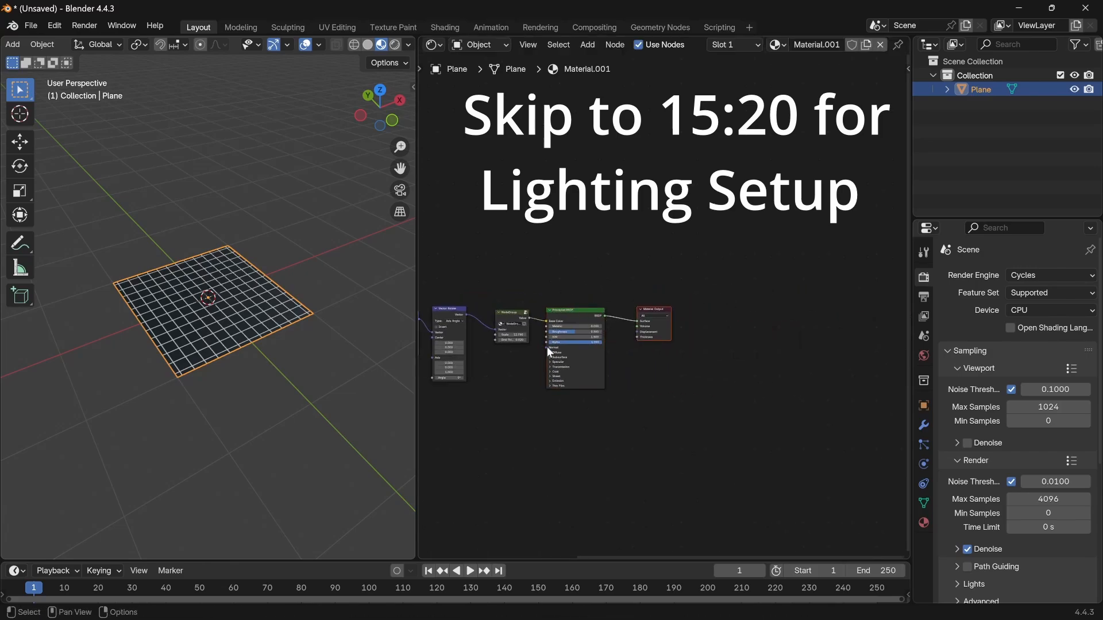
# Try a Vector Rotate angle of -32.5° on the repeated grid and reset the angle to 0°
pyautogui.moveTo(550, 350); pyautogui.dragTo(639, 351, button='middle')
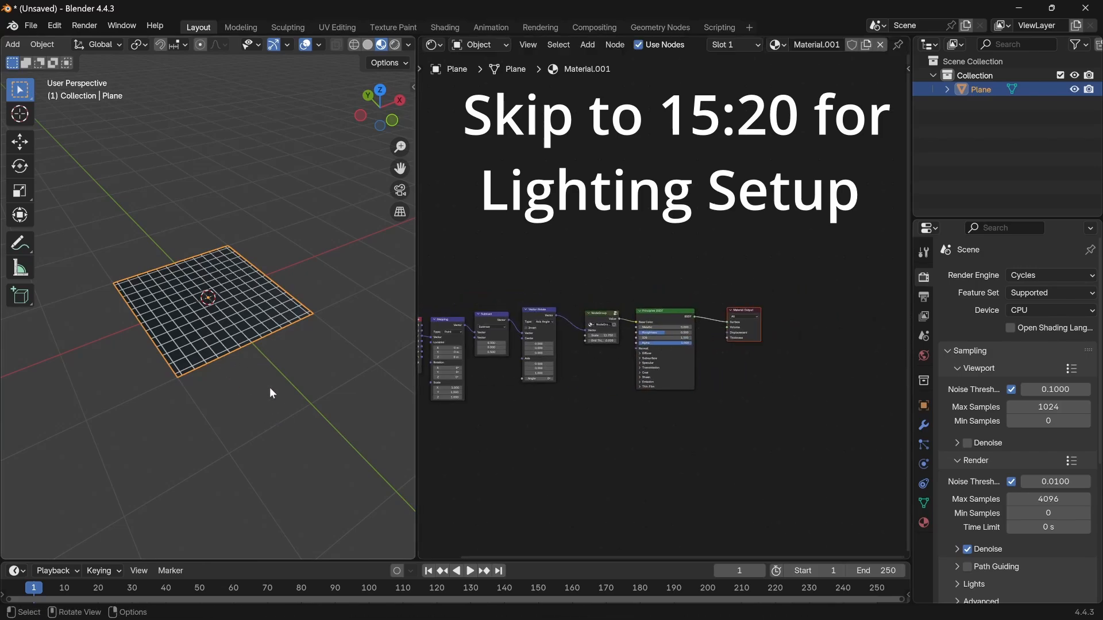
pyautogui.moveTo(582, 374)
pyautogui.mouseDown(button='middle')
pyautogui.moveTo(665, 364)
pyautogui.moveTo(568, 380)
pyautogui.mouseUp(button='middle')
pyautogui.scroll(5, 632, 371)
pyautogui.scroll(5, 660, 366)
pyautogui.moveTo(618, 407); pyautogui.dragTo(697, 382)
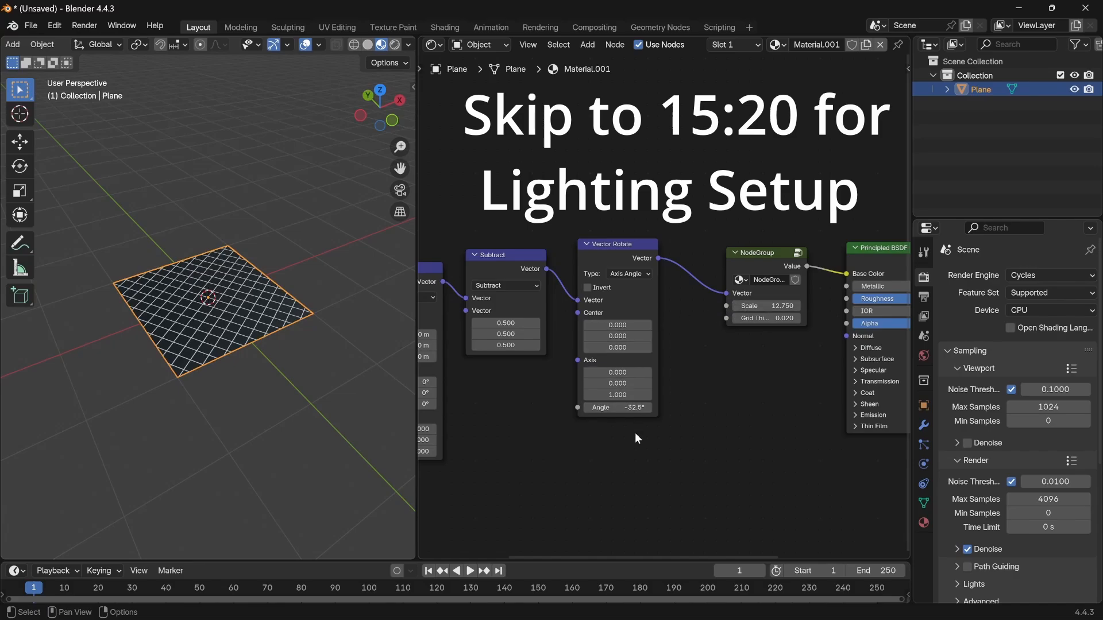
pyautogui.click(625, 408)
pyautogui.write('0')
pyautogui.press('Return')
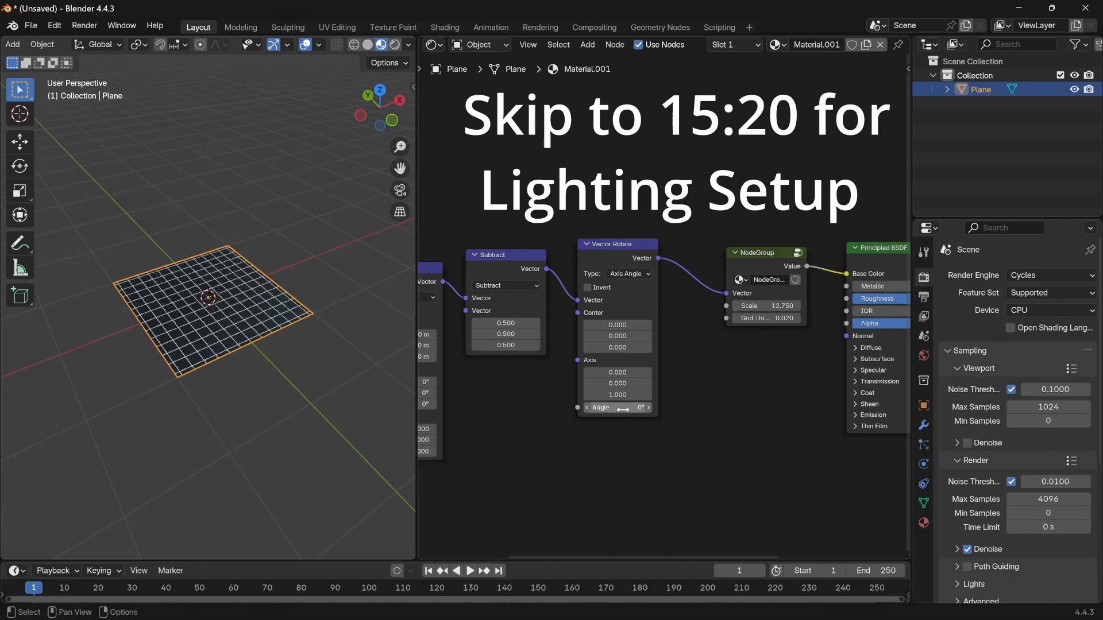
# Open the node group for editing and move the Group Output node outside the frame, beyond the Maximum node
pyautogui.moveTo(766, 312); pyautogui.dragTo(685, 330, button='middle')
pyautogui.scroll(2, 177, 328)
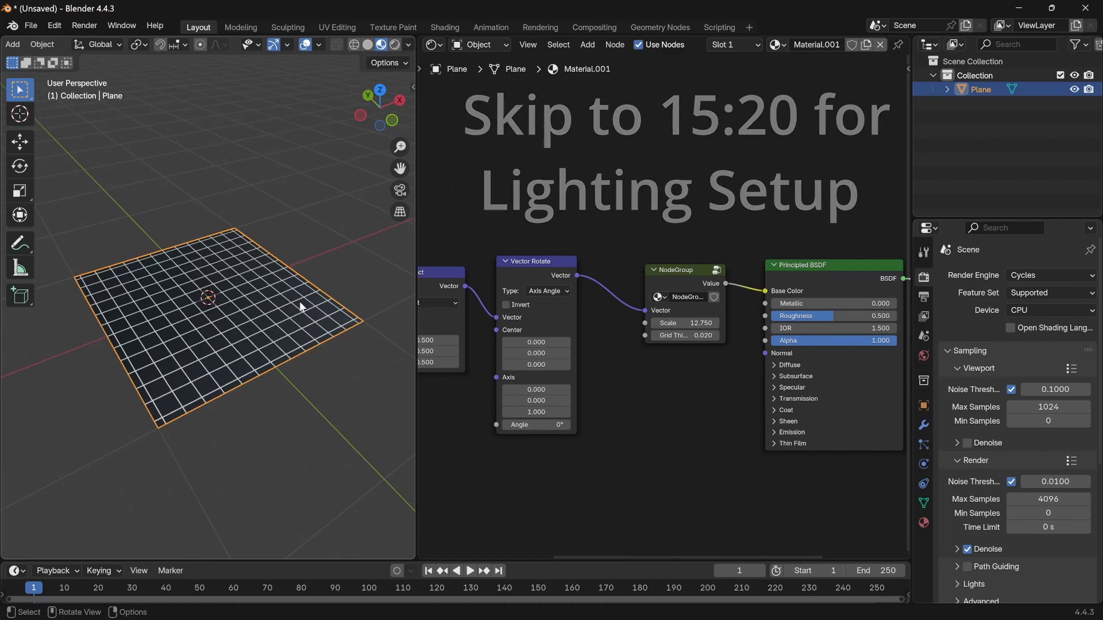
pyautogui.click(700, 284)
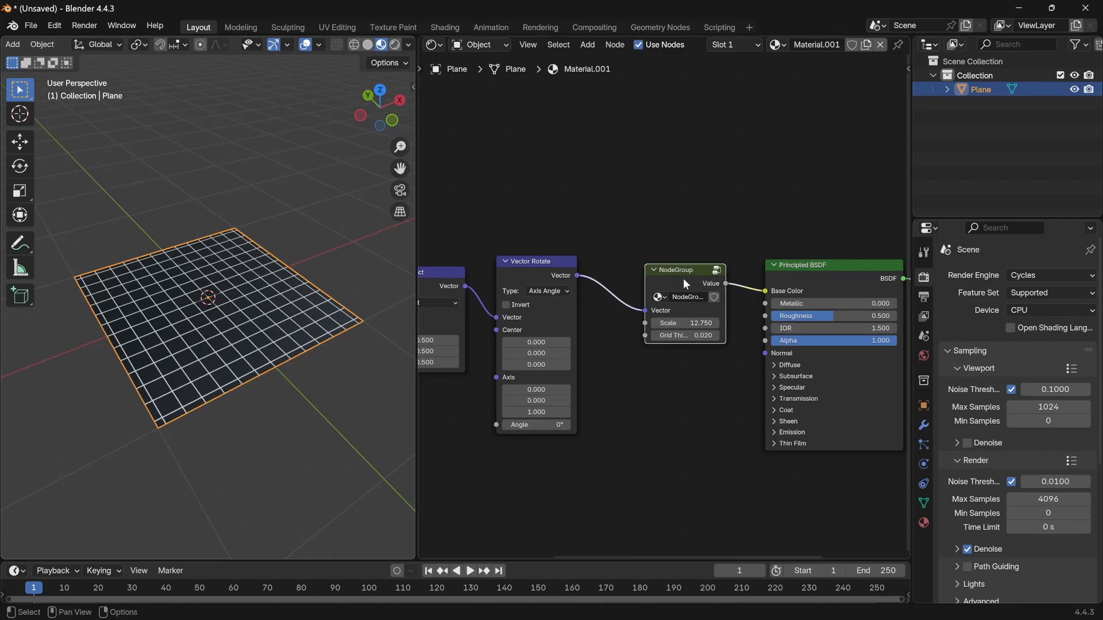
pyautogui.press('Tab')
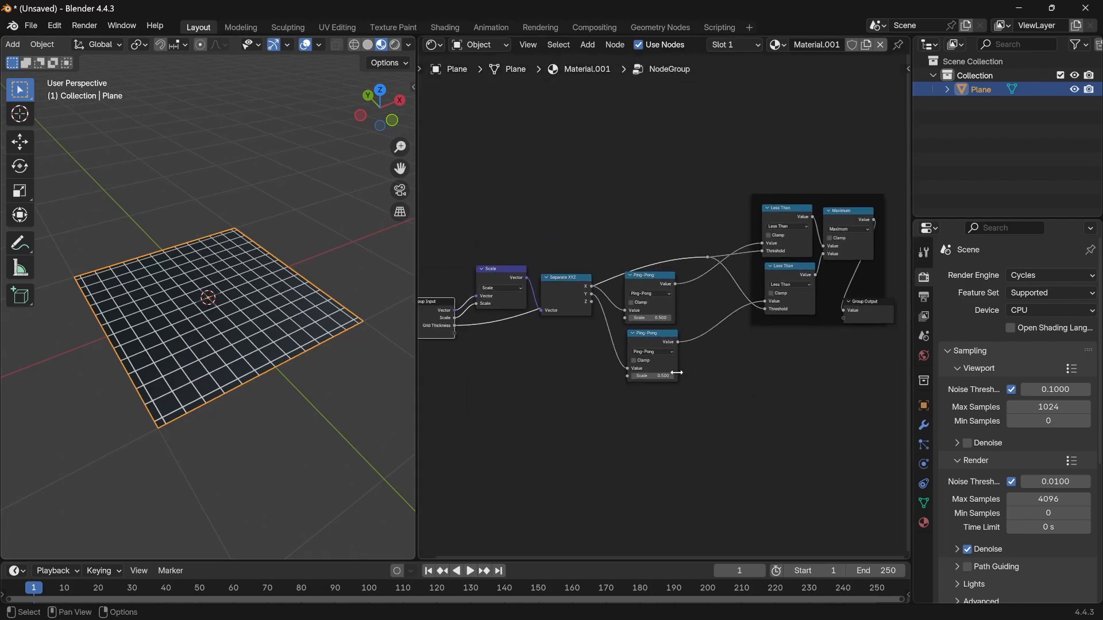
pyautogui.click(772, 365)
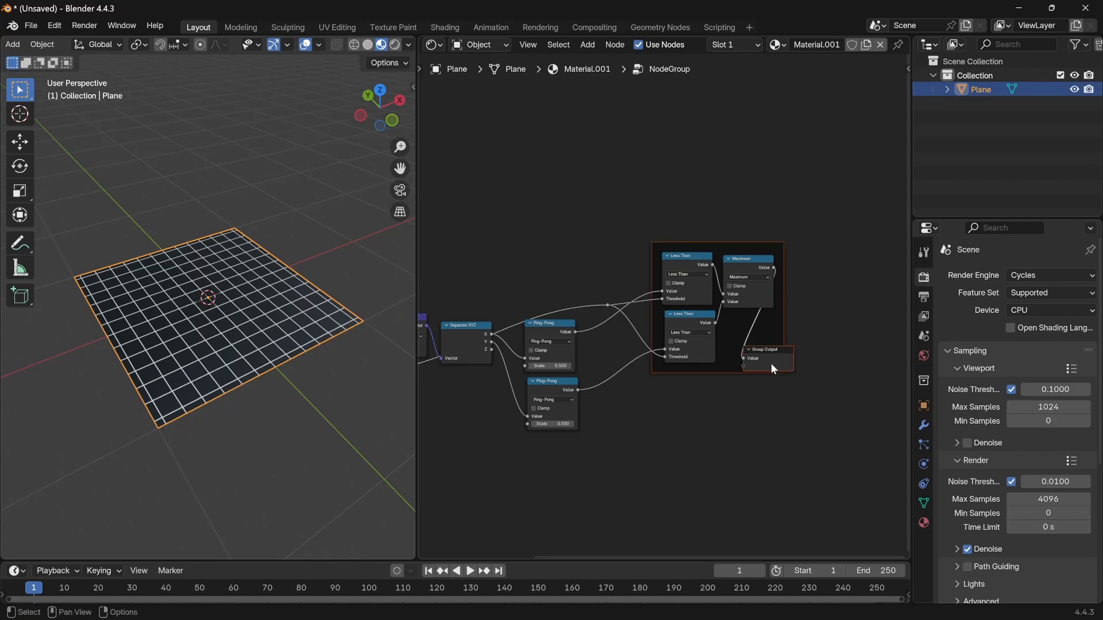
pyautogui.moveTo(771, 363); pyautogui.dragTo(882, 314)
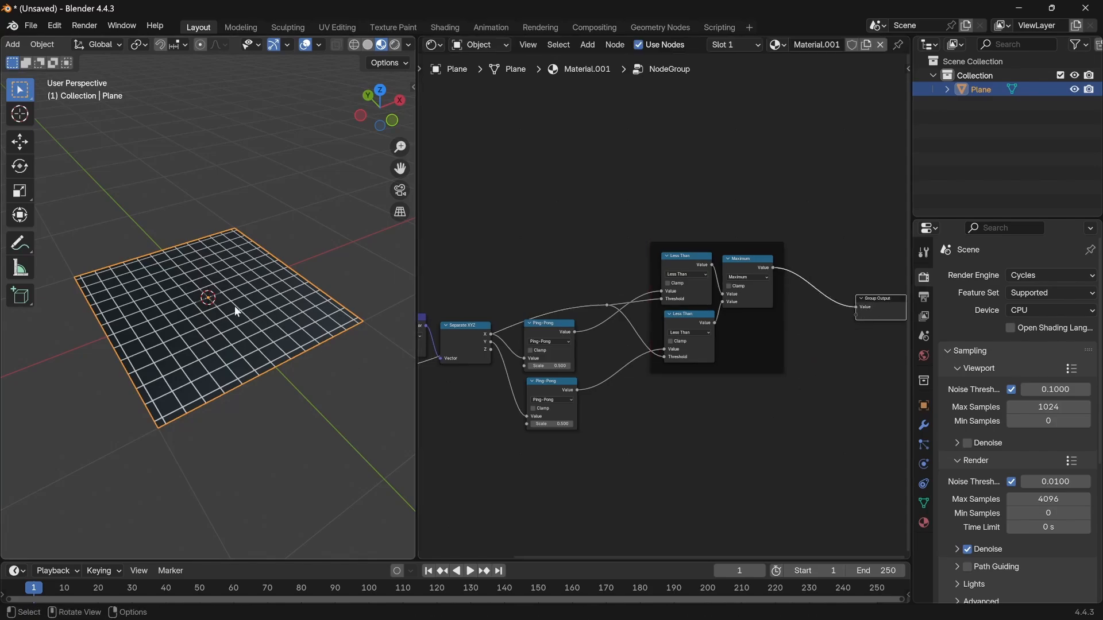
pyautogui.moveTo(655, 320); pyautogui.dragTo(651, 345, button='middle')
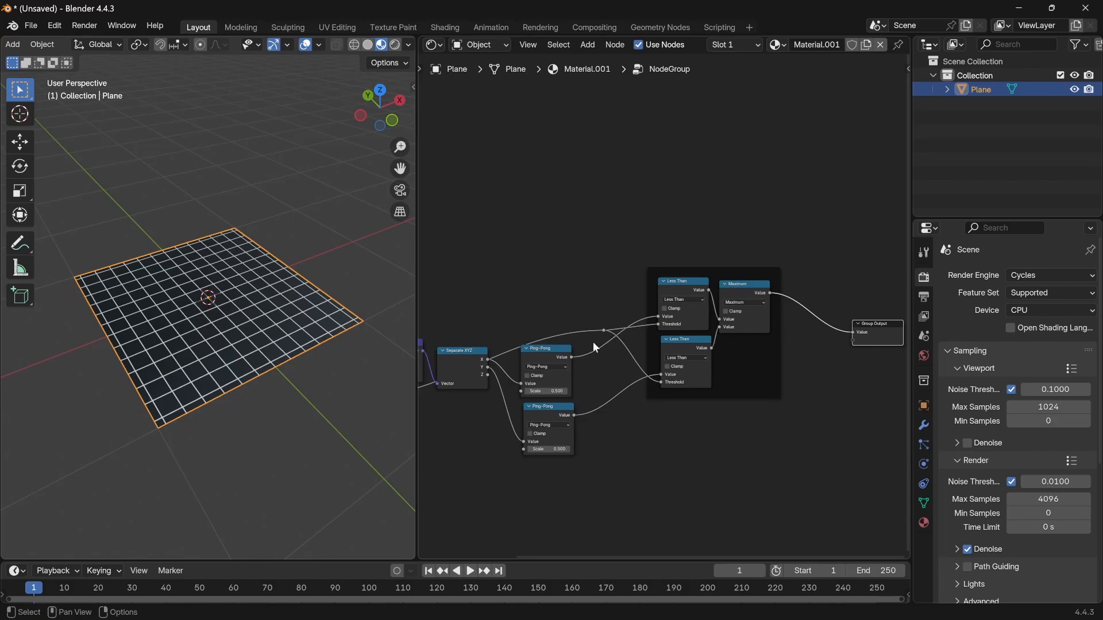
# Label the frame around the Less Than and Maximum nodes "Grid"
pyautogui.moveTo(789, 435); pyautogui.dragTo(731, 347)
pyautogui.click(723, 268)
pyautogui.press('F2')
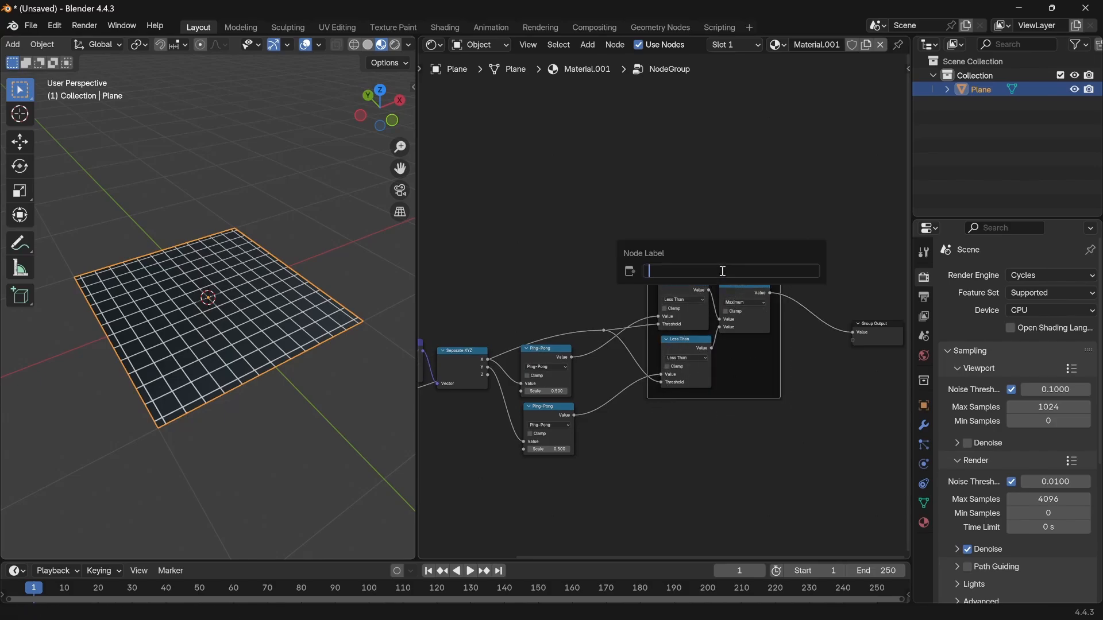
pyautogui.write('Grid')
pyautogui.press('Return')
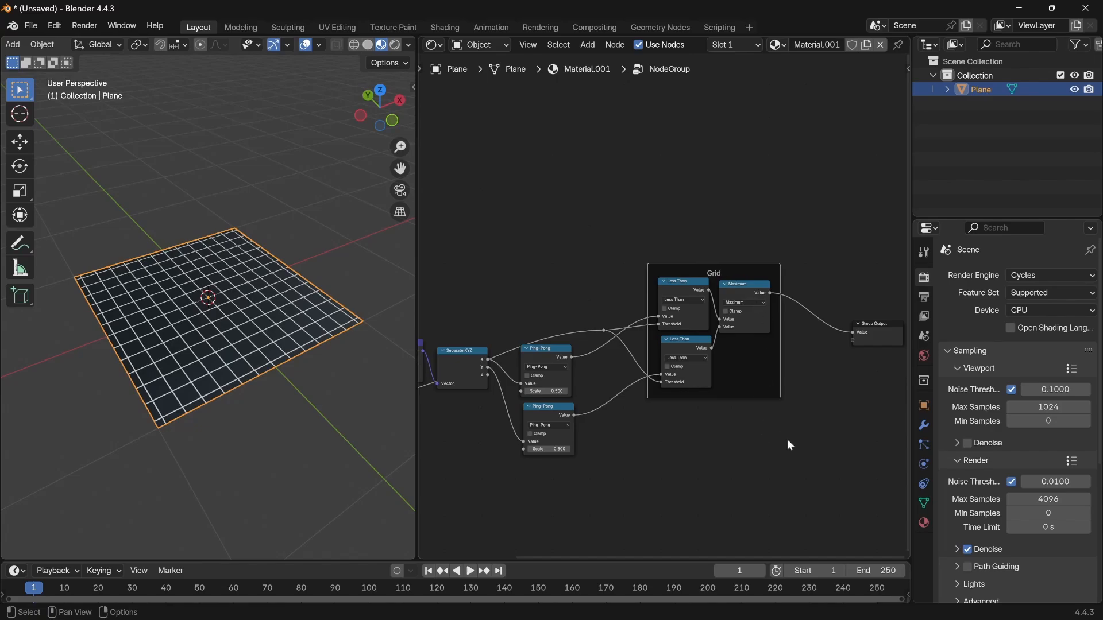
# Duplicate the Grid frame with its math nodes and reroute, and place the copy above the original
pyautogui.moveTo(800, 434); pyautogui.dragTo(609, 224)
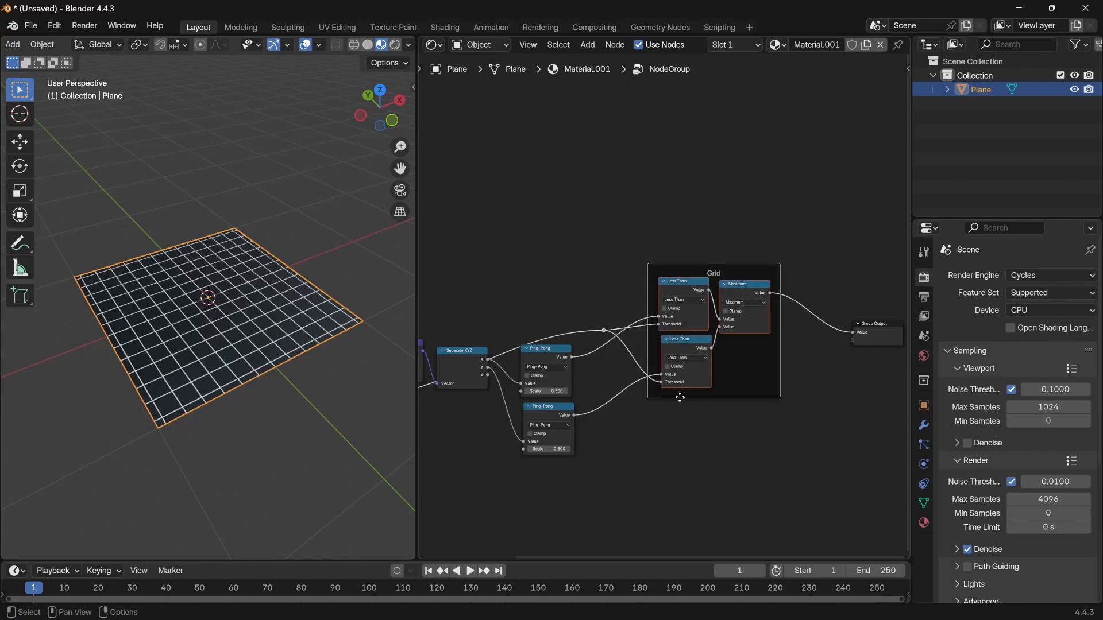
pyautogui.hotkey('shift', 'd')
pyautogui.click(810, 161)
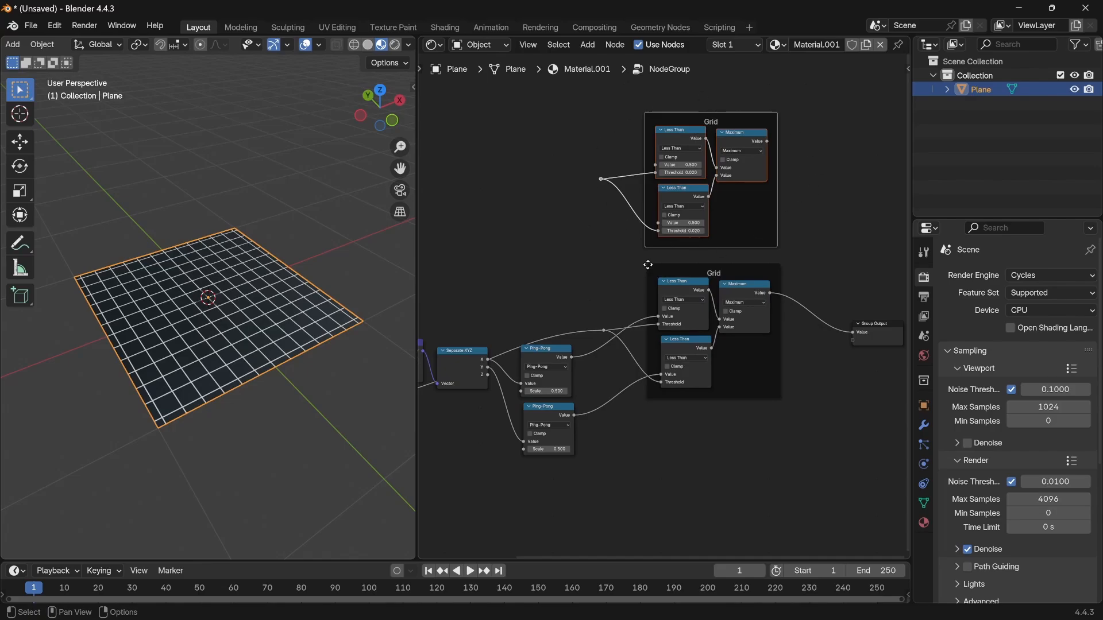
pyautogui.click(798, 187)
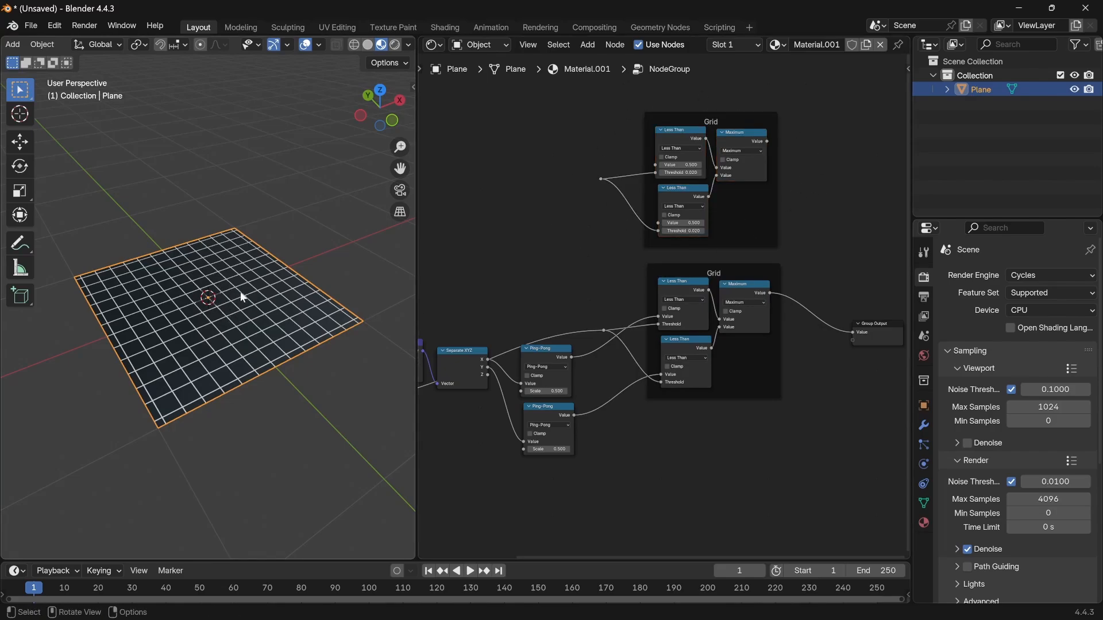
# Set the duplicated Maximum node to Minimum and link each Ping-Pong output to one of the duplicated Less Than nodes
pyautogui.click(747, 151)
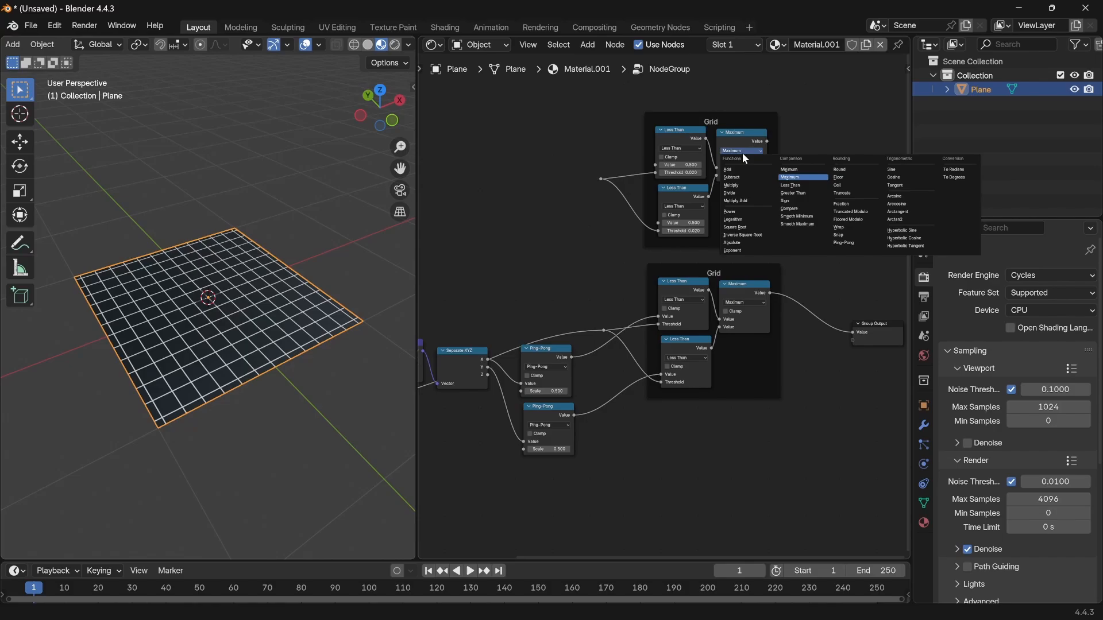
pyautogui.click(791, 171)
pyautogui.moveTo(540, 306); pyautogui.dragTo(582, 312, button='middle')
pyautogui.keyDown('alt'); pyautogui.moveTo(608, 364); pyautogui.dragTo(703, 156, button='right'); pyautogui.keyUp('alt')
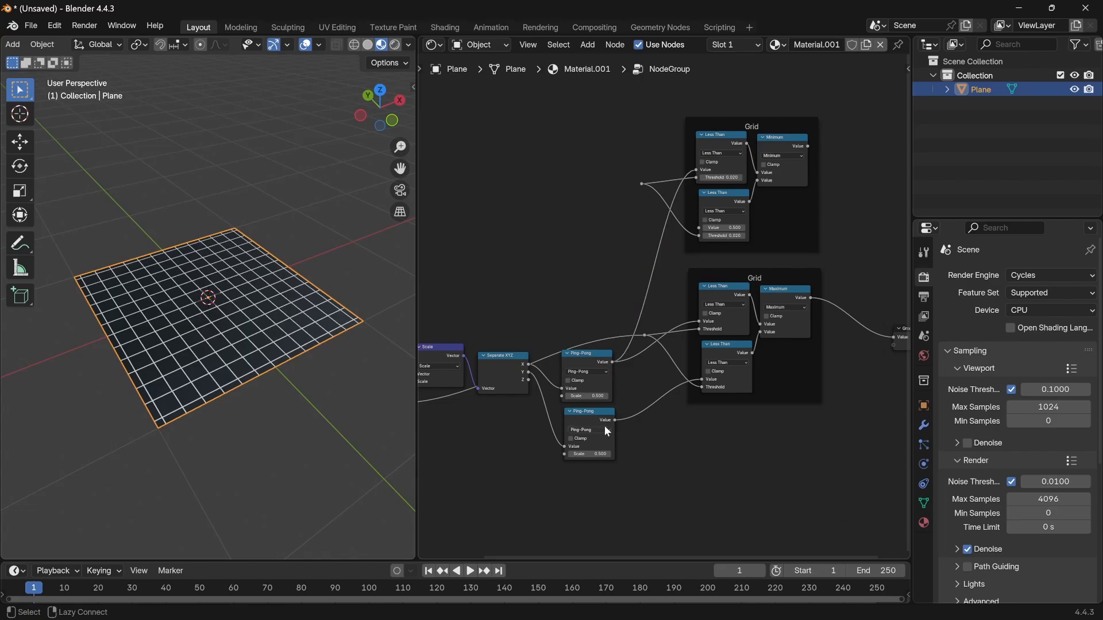
pyautogui.keyDown('alt'); pyautogui.moveTo(605, 425); pyautogui.dragTo(703, 206, button='right'); pyautogui.keyUp('alt')
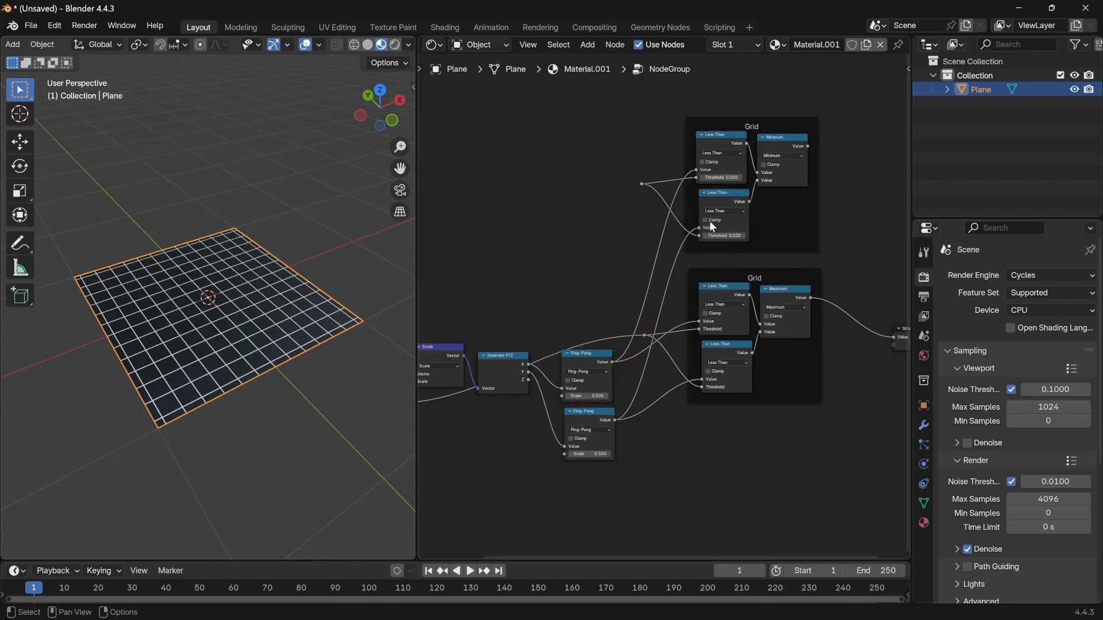
# Link a new Group Input socket to the reroute that feeds the duplicated Less Than thresholds
pyautogui.moveTo(641, 183); pyautogui.dragTo(583, 410)
pyautogui.rightClick(584, 410)
pyautogui.moveTo(488, 407); pyautogui.dragTo(601, 406, button='middle')
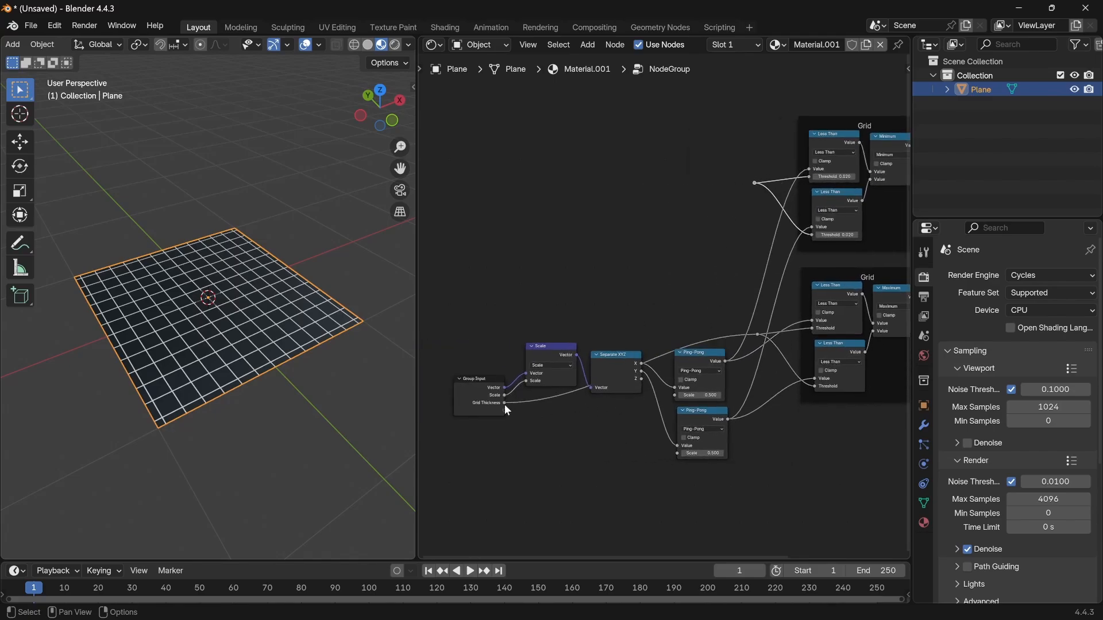
pyautogui.moveTo(505, 403); pyautogui.dragTo(754, 184)
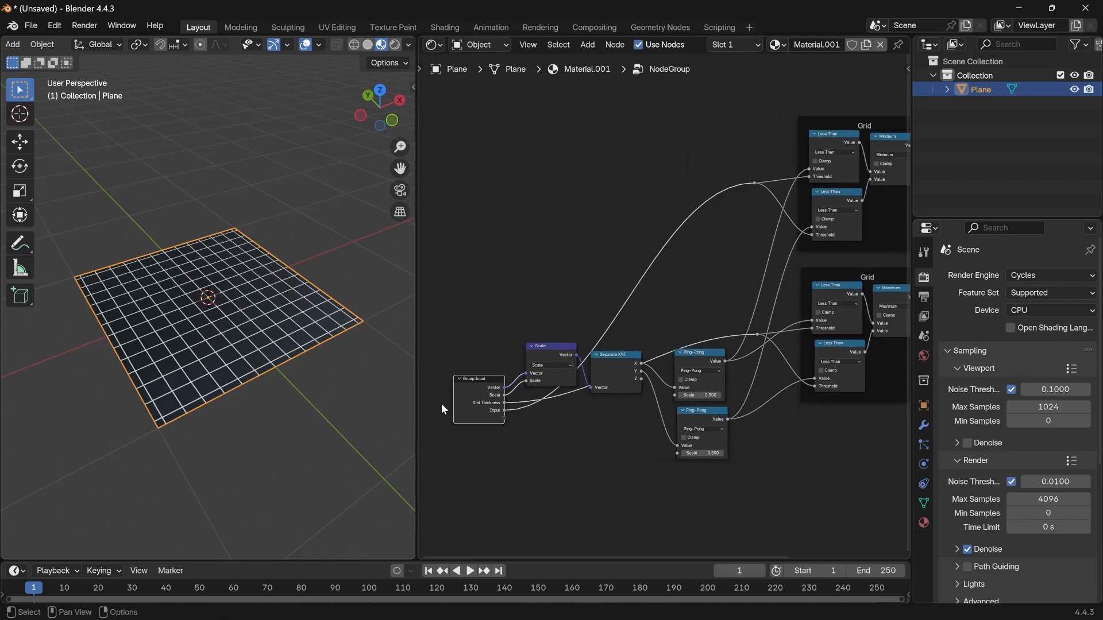
# Limit the new group input socket to a minimum of 0 and a maximum of 1
pyautogui.press('n')
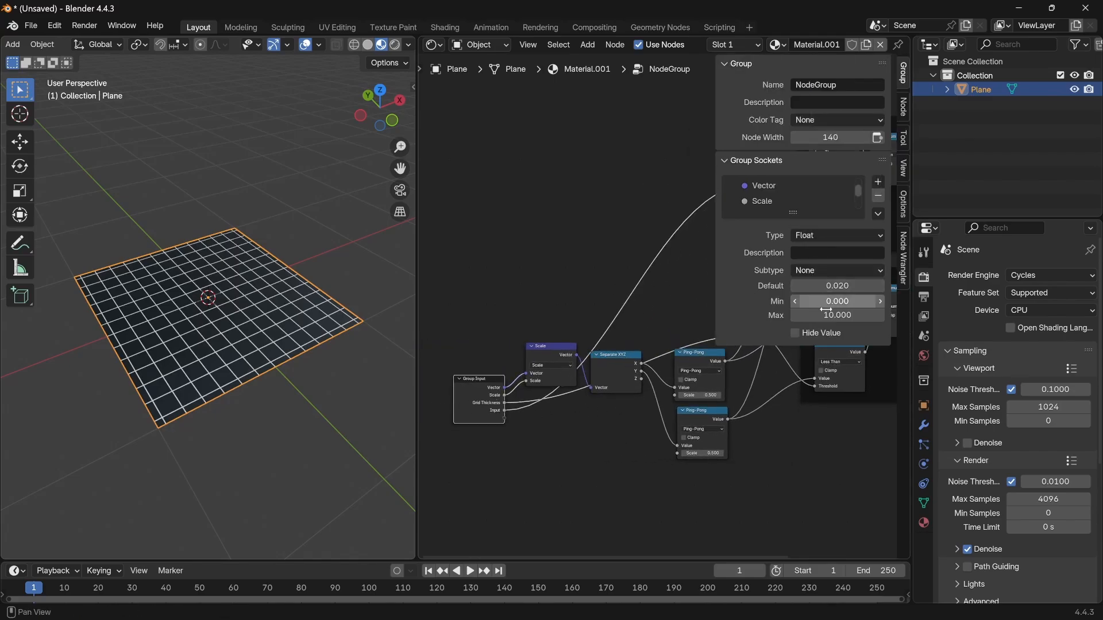
pyautogui.scroll(-2, 775, 204)
pyautogui.click(769, 202)
pyautogui.doubleClick(844, 302)
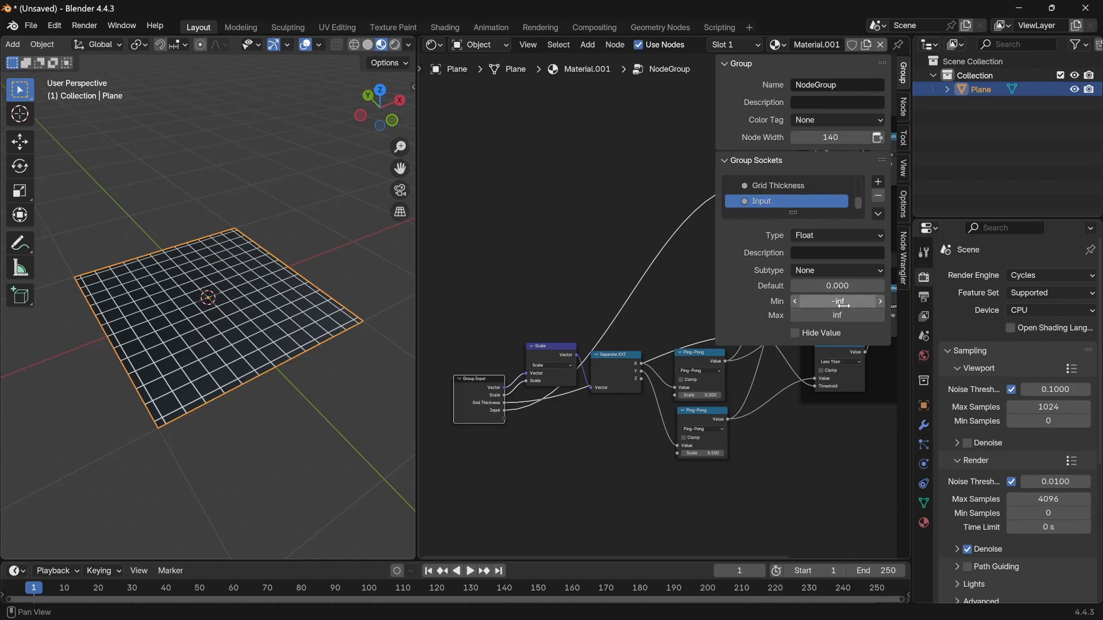
pyautogui.write('0')
pyautogui.press('Return')
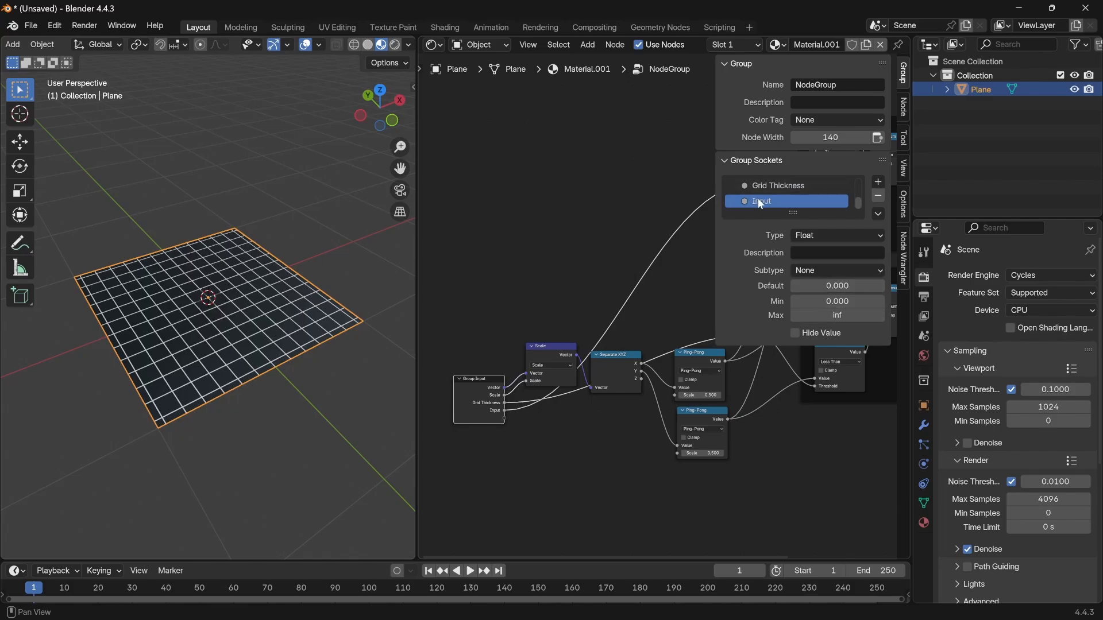
pyautogui.doubleClick(836, 315)
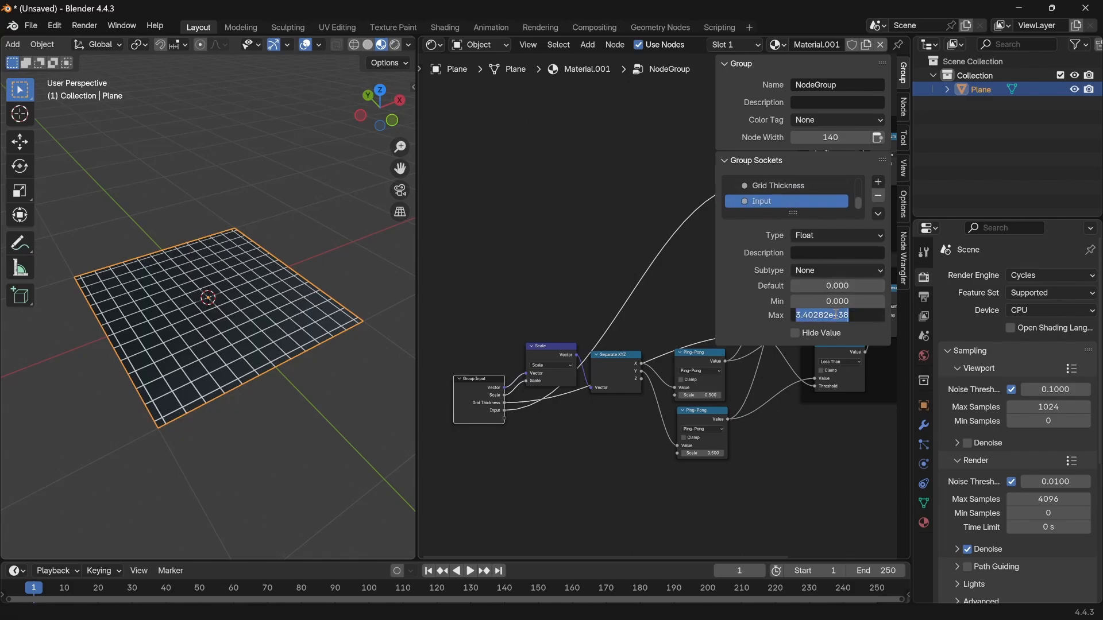
pyautogui.write('1')
pyautogui.press('Return')
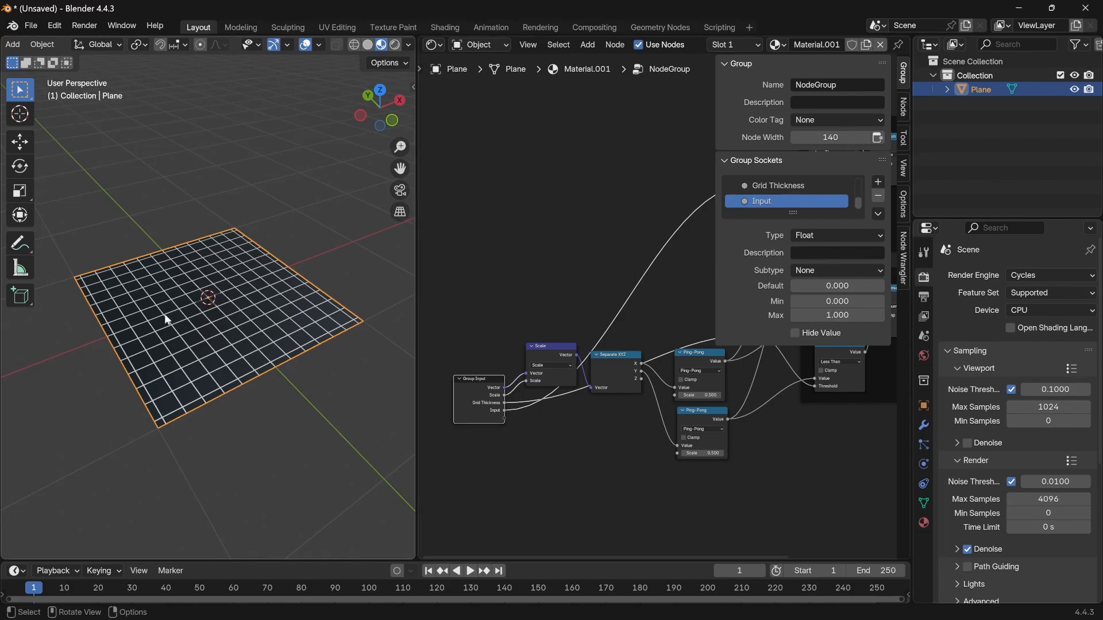
# Rename the new group input socket "Grid Sup"
pyautogui.doubleClick(773, 208)
pyautogui.write('Grid')
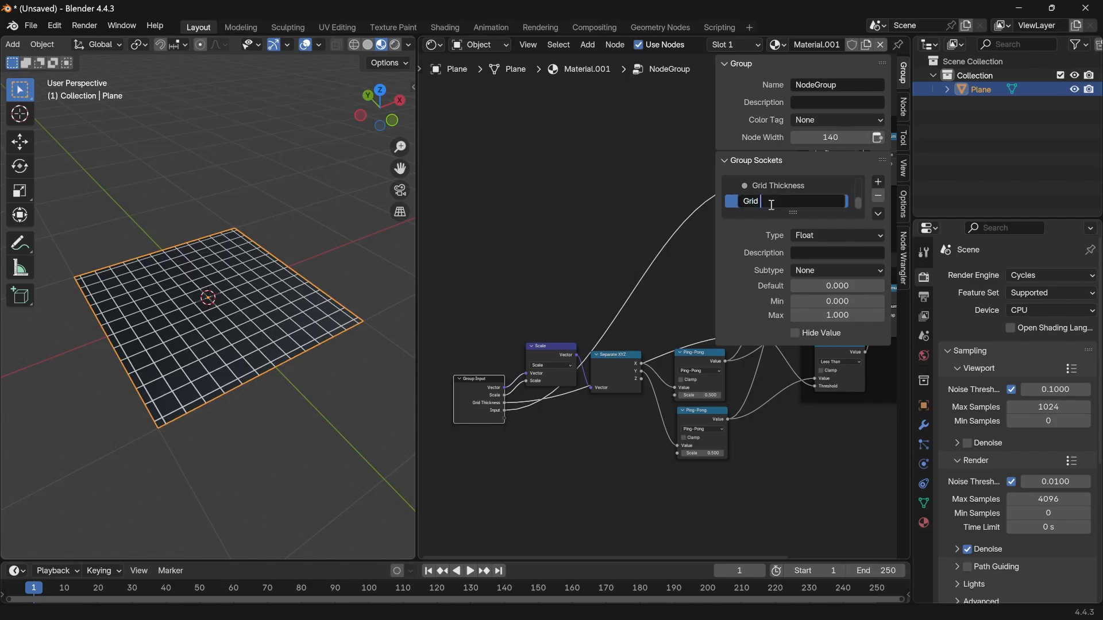
pyautogui.write(' Sup')
pyautogui.press('Return')
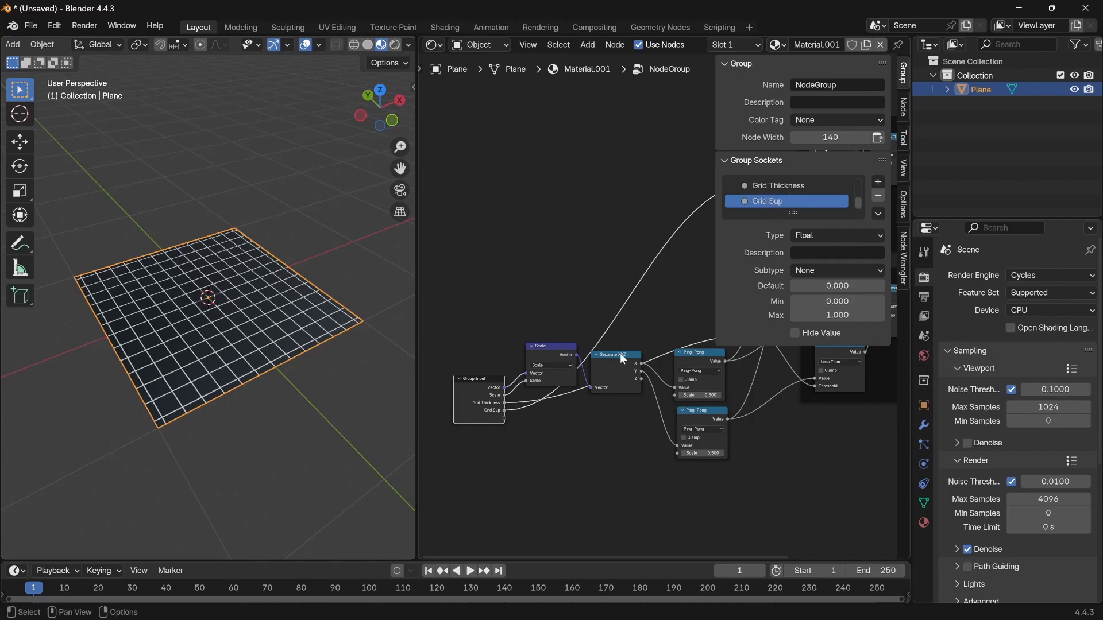
# Preview the duplicated grid by linking the Minimum node's output to the Group Output's Value
pyautogui.moveTo(579, 342); pyautogui.dragTo(462, 400, button='middle')
pyautogui.moveTo(570, 310); pyautogui.dragTo(478, 375, button='middle')
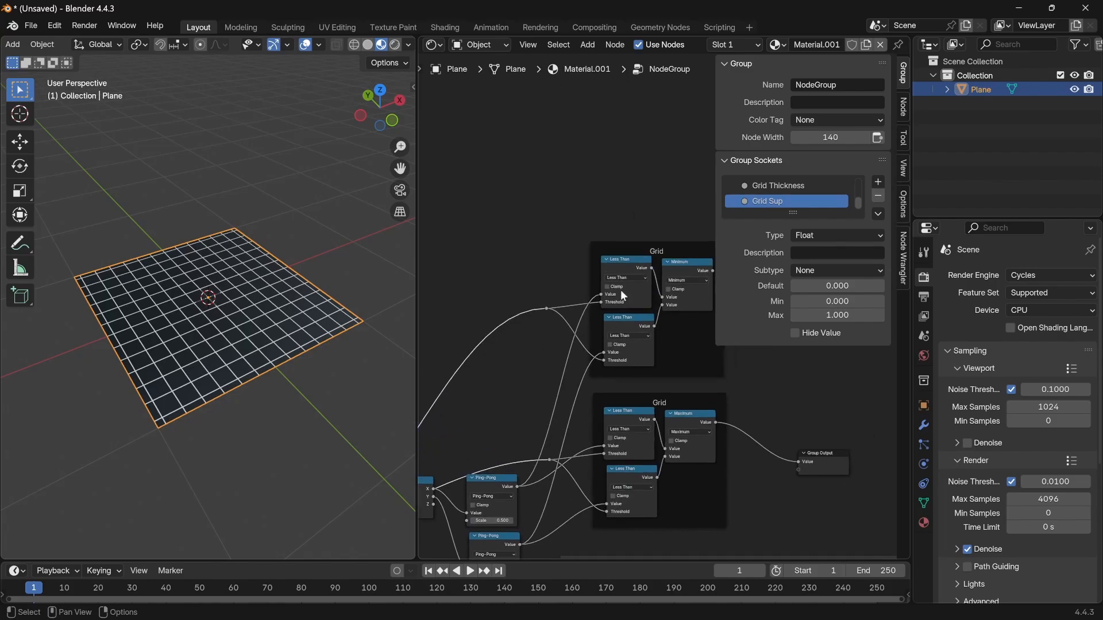
pyautogui.press('n')
pyautogui.scroll(4, 677, 313)
pyautogui.moveTo(717, 337); pyautogui.dragTo(656, 224, button='middle')
pyautogui.moveTo(641, 181); pyautogui.dragTo(759, 442)
pyautogui.scroll(3, 250, 352)
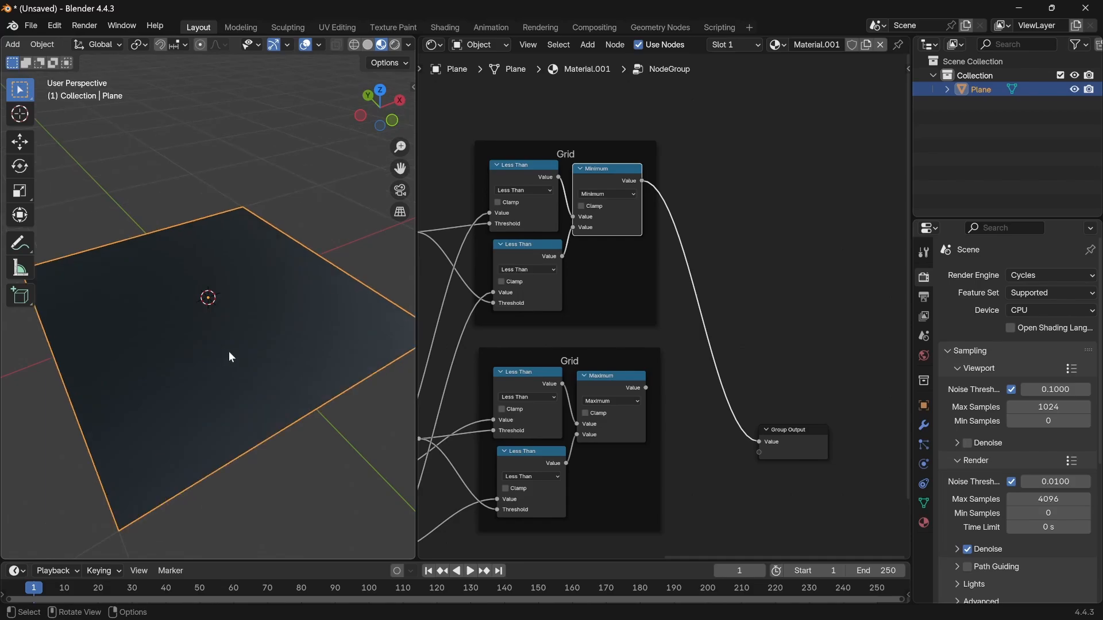
# Return to the material's main node tree and set the node group's Grid Sup to 0.080
pyautogui.moveTo(616, 299); pyautogui.dragTo(745, 282, button='middle')
pyautogui.scroll(-2, 746, 282)
pyautogui.press('Tab')
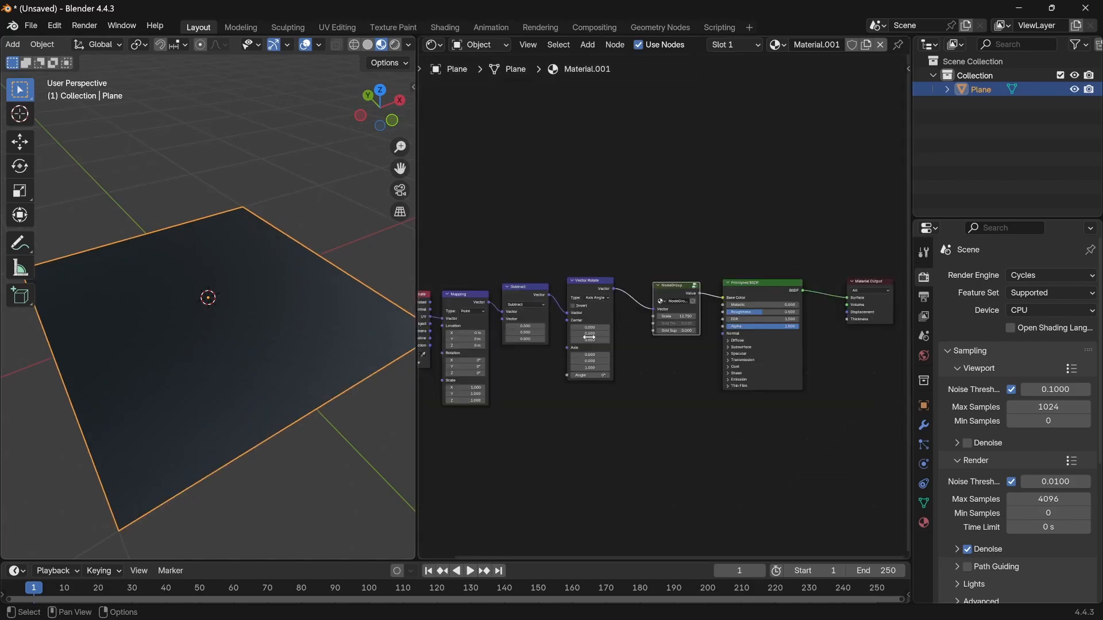
pyautogui.scroll(4, 691, 383)
pyautogui.moveTo(691, 368)
pyautogui.mouseDown()
pyautogui.moveTo(747, 367)
pyautogui.moveTo(697, 368)
pyautogui.mouseUp()
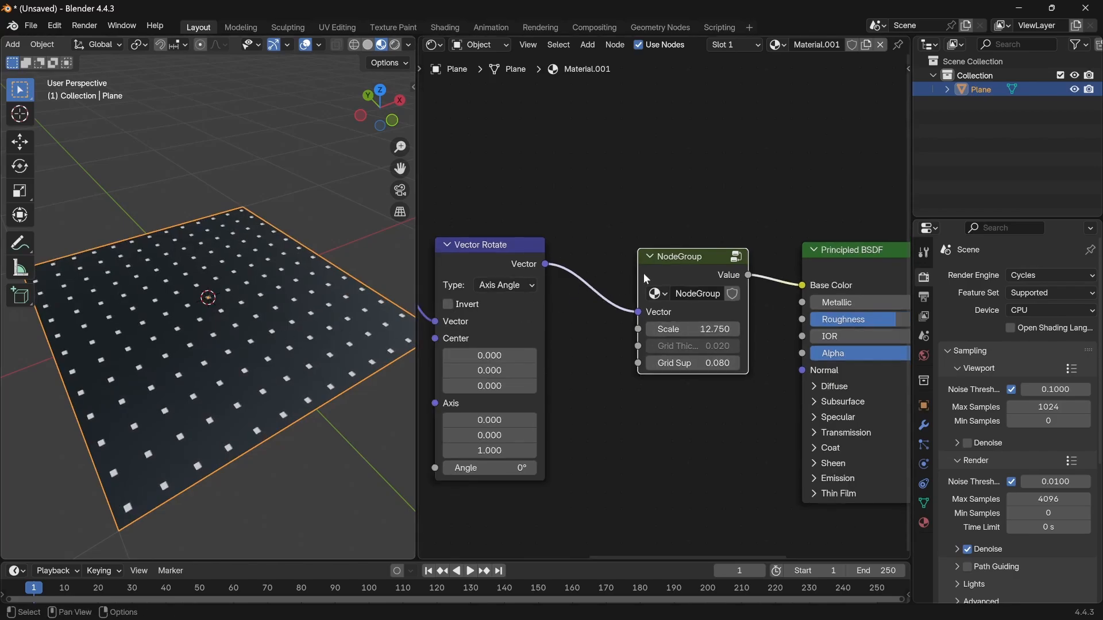
# Open the node group for editing and link the Maximum node's output back to the Group Output
pyautogui.press('Tab')
pyautogui.scroll(-3, 677, 318)
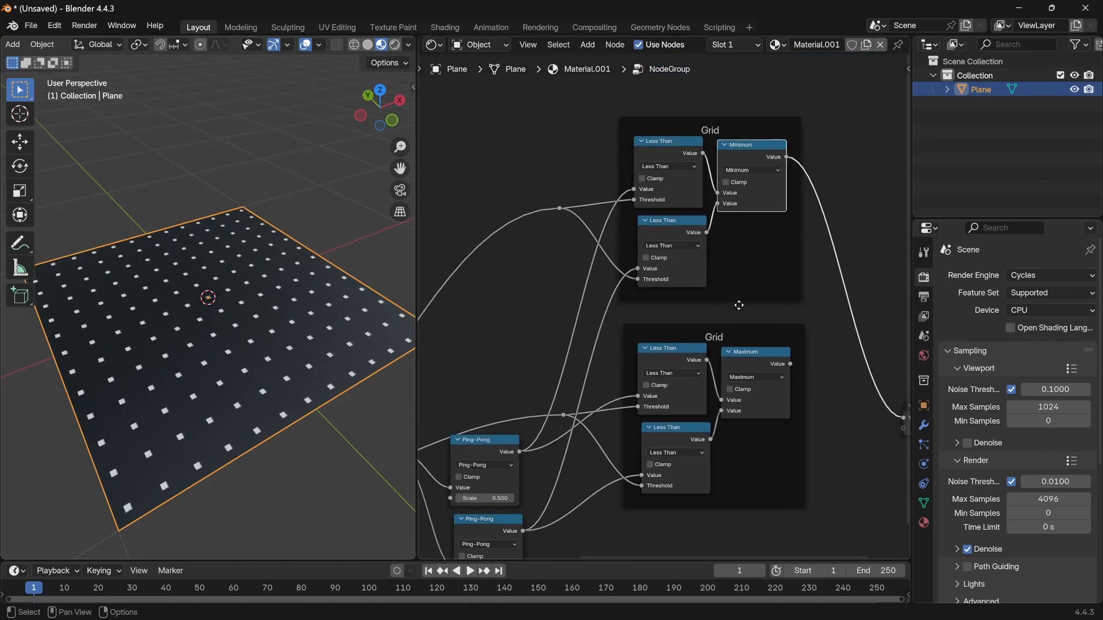
pyautogui.moveTo(719, 367); pyautogui.dragTo(836, 419)
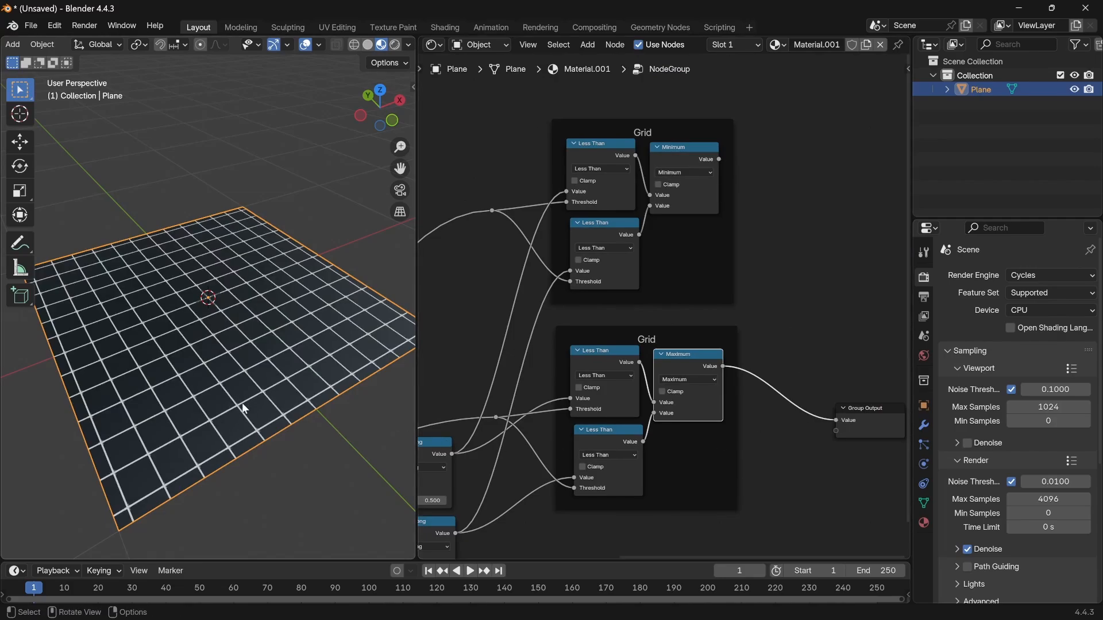
# Add an Invert Color node to the upper Grid frame, linked from the Minimum node to the Group Output
pyautogui.hotkey('shift', 'a')
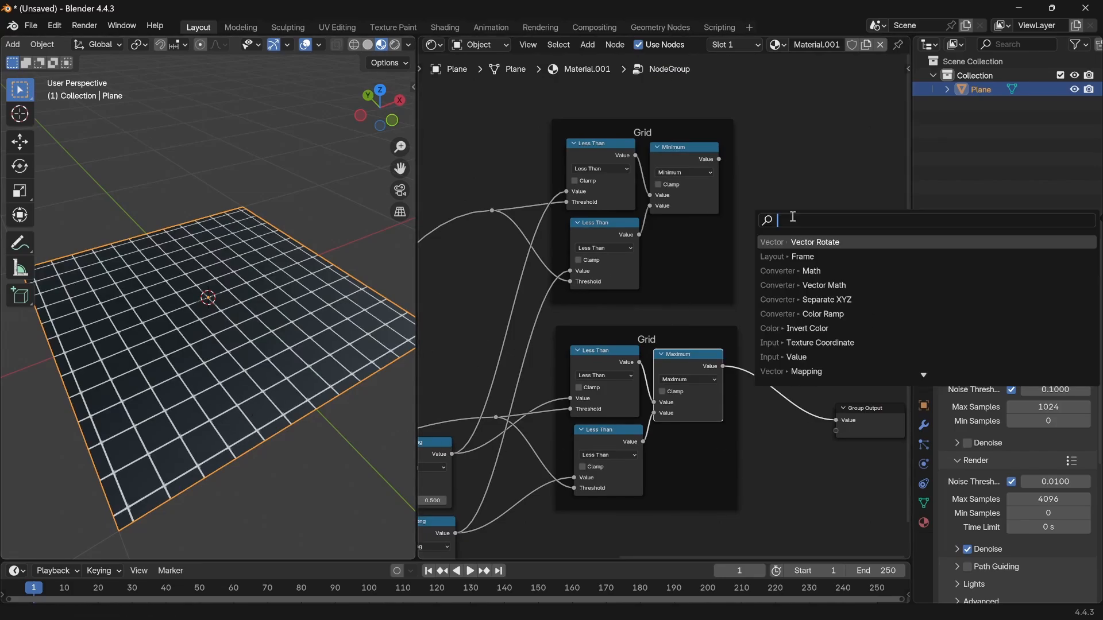
pyautogui.write('inver')
pyautogui.press('Return')
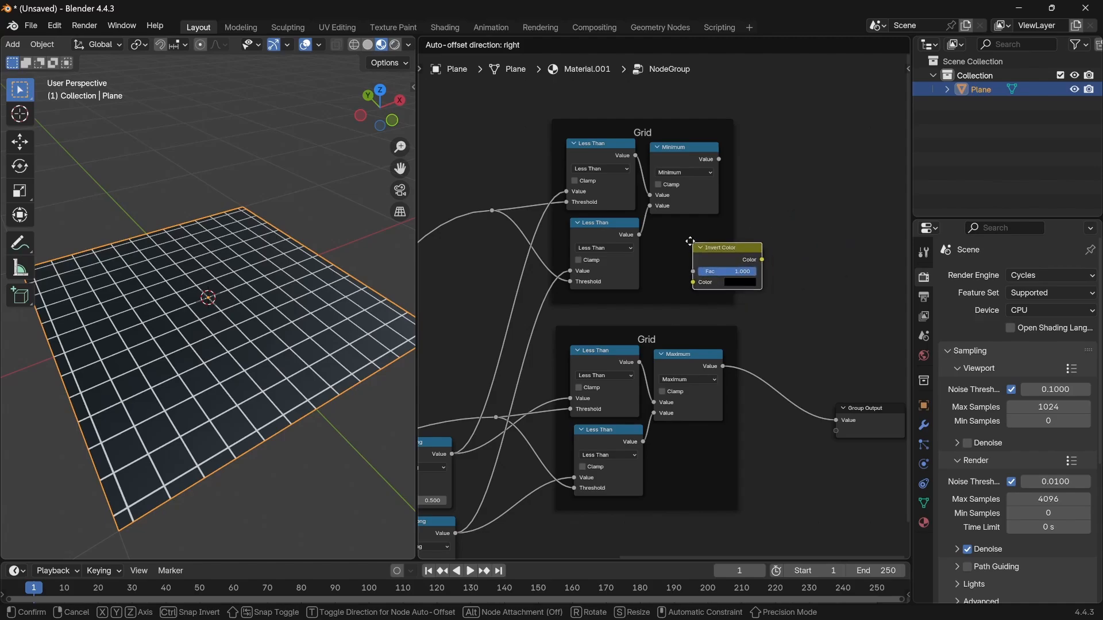
pyautogui.click(671, 237)
pyautogui.moveTo(720, 157); pyautogui.dragTo(675, 278)
pyautogui.moveTo(743, 255); pyautogui.dragTo(837, 420)
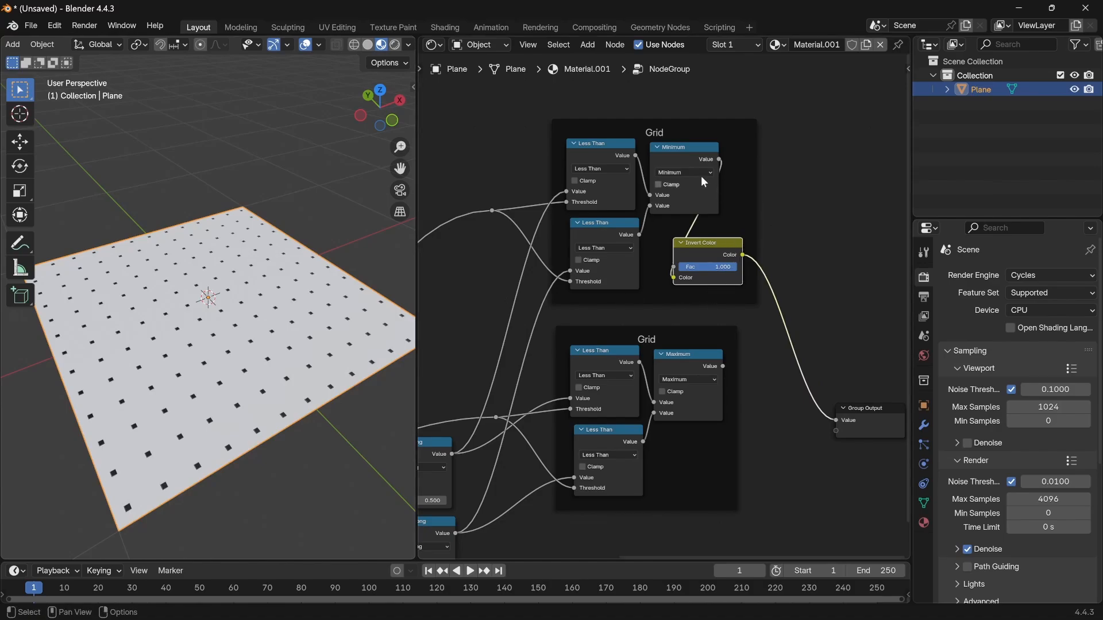
# Link the Maximum node to the Group Output again and move the Group Output farther from the frames
pyautogui.moveTo(723, 365); pyautogui.dragTo(838, 420)
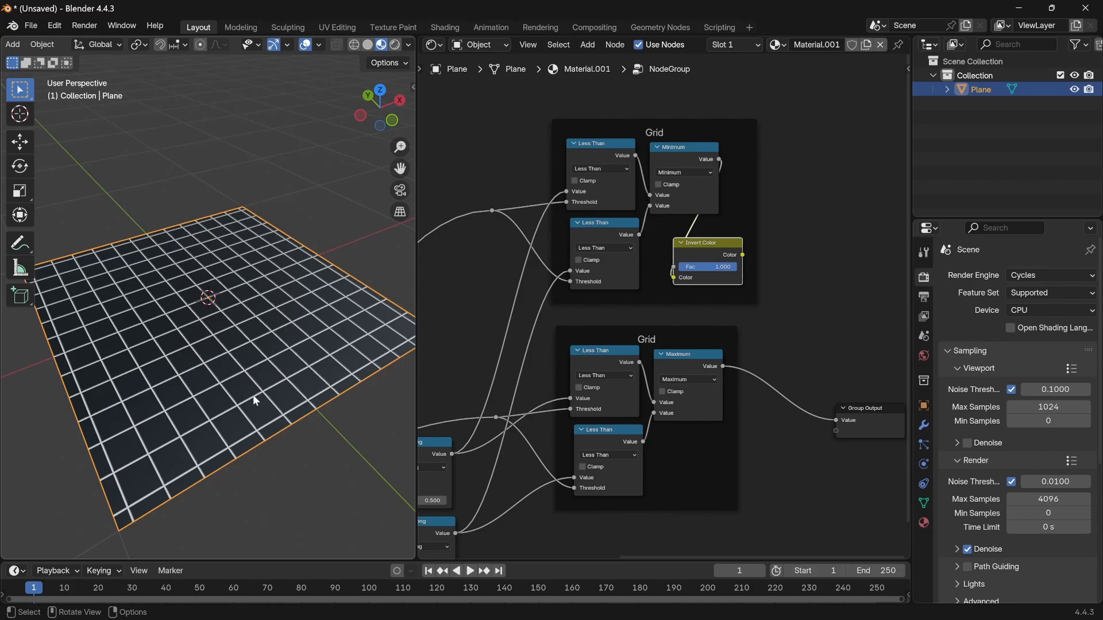
pyautogui.moveTo(650, 330); pyautogui.dragTo(550, 323, button='middle')
pyautogui.scroll(-4, 550, 324)
pyautogui.moveTo(728, 424); pyautogui.dragTo(675, 357)
pyautogui.press('g')
pyautogui.click(765, 300)
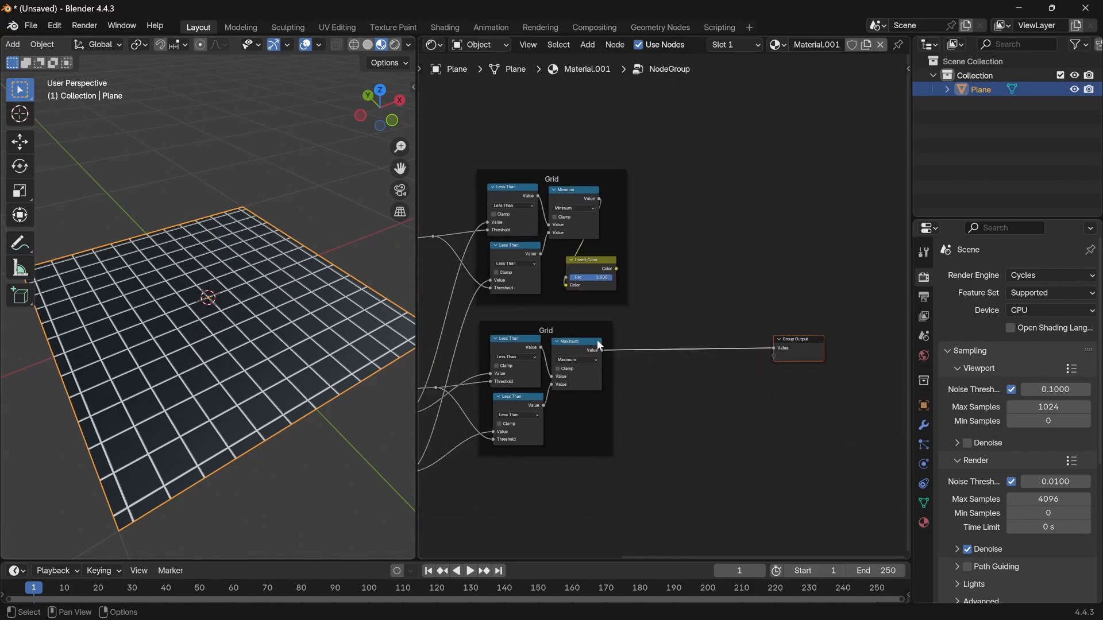
# Add a Math node between the Grid frames and the Group Output and set its operation to Minimum
pyautogui.hotkey('shift', 'a')
pyautogui.write('mi')
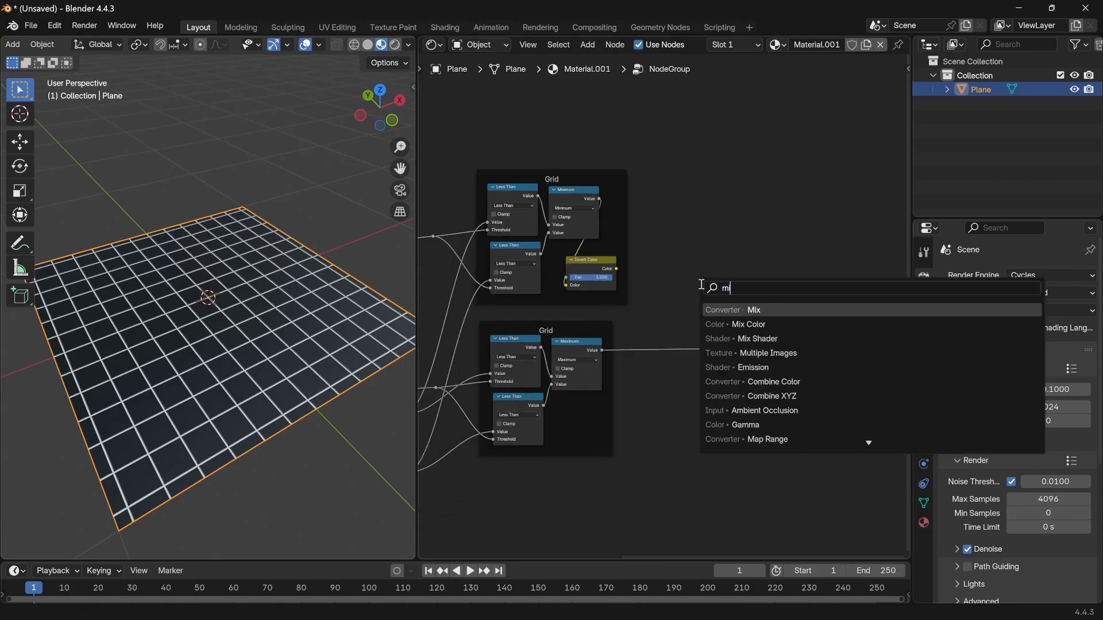
pyautogui.write('ni')
pyautogui.press('BackSpace')
pyautogui.press('BackSpace')
pyautogui.press('BackSpace')
pyautogui.write('inimum')
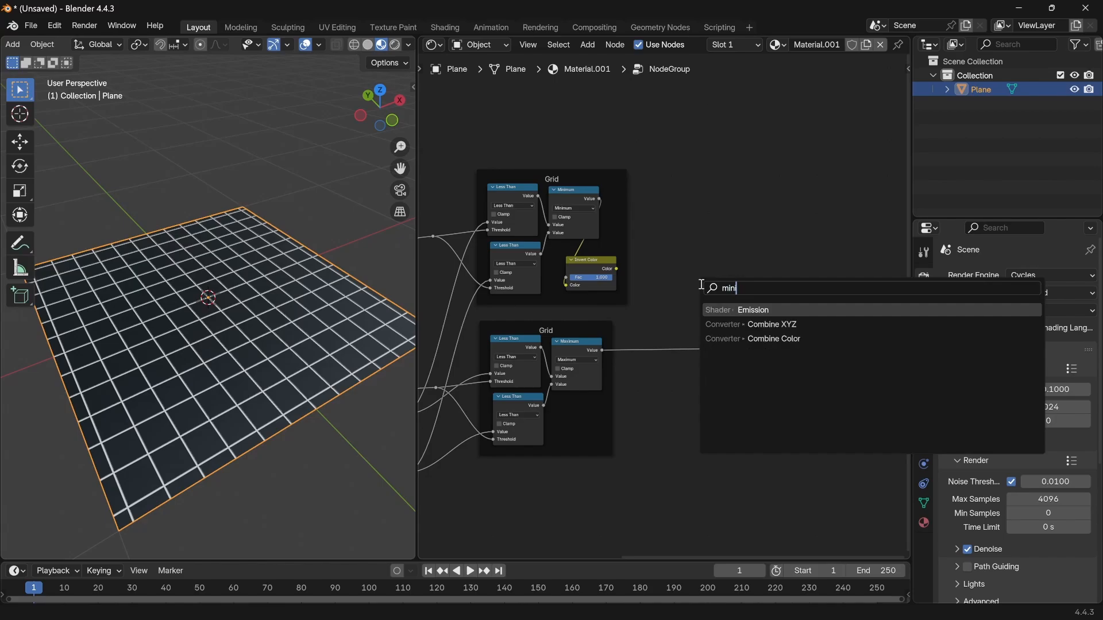
pyautogui.hotkey('ctrl', 'BackSpace')
pyautogui.write('add')
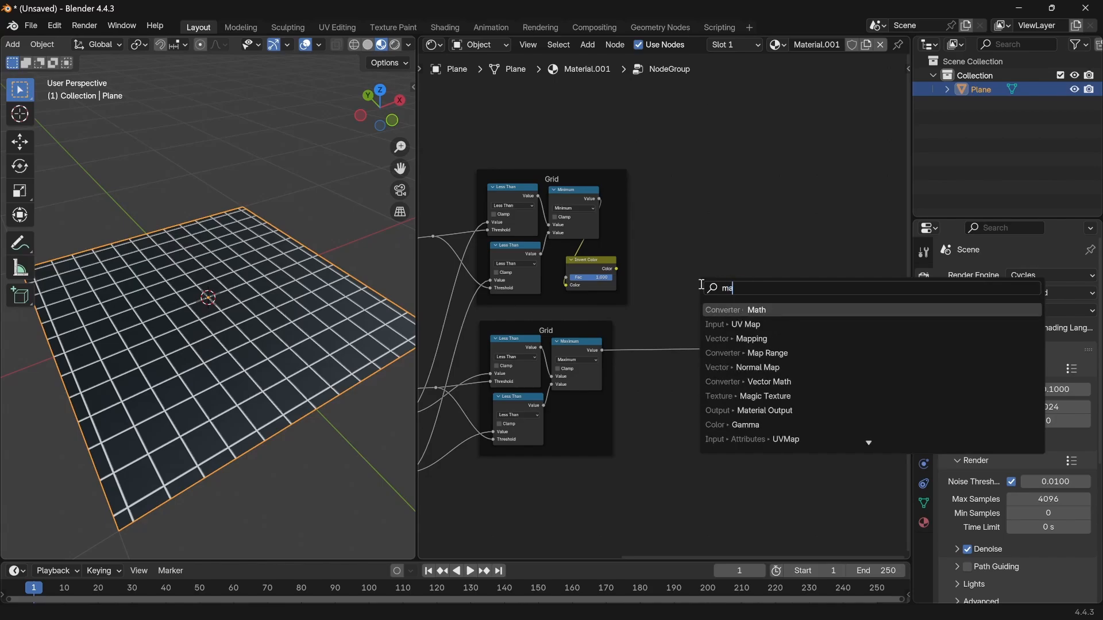
pyautogui.press('Return')
pyautogui.click(697, 259)
pyautogui.click(729, 281)
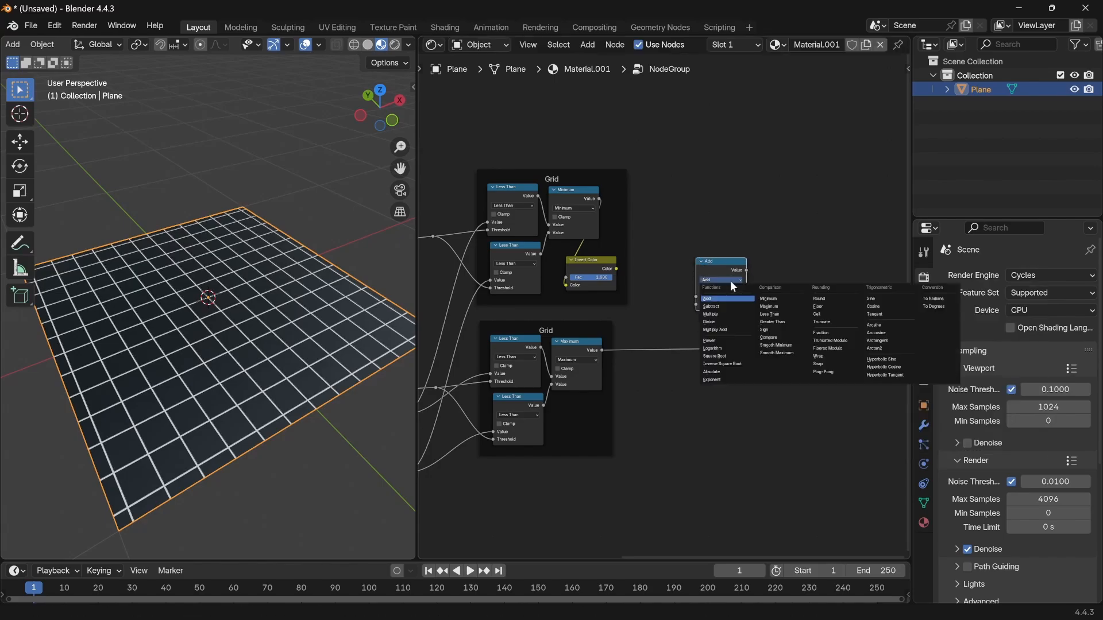
pyautogui.click(776, 300)
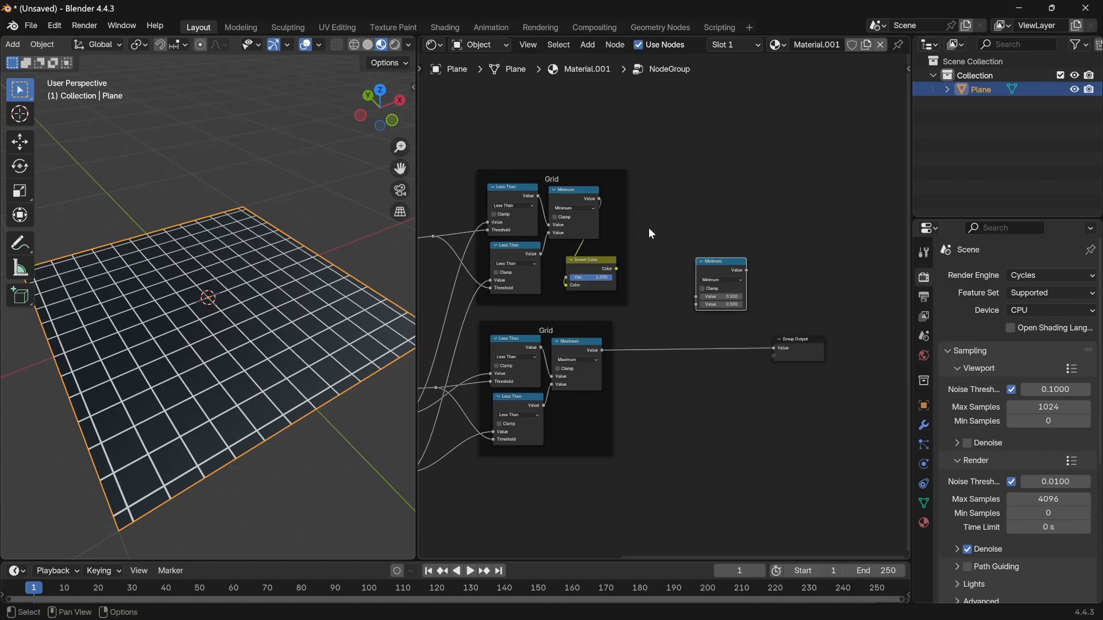
# Link the Invert Color and Maximum outputs into the new Minimum node, and its output to the Group Output
pyautogui.keyDown('alt'); pyautogui.moveTo(621, 265); pyautogui.dragTo(701, 278, button='right'); pyautogui.keyUp('alt')
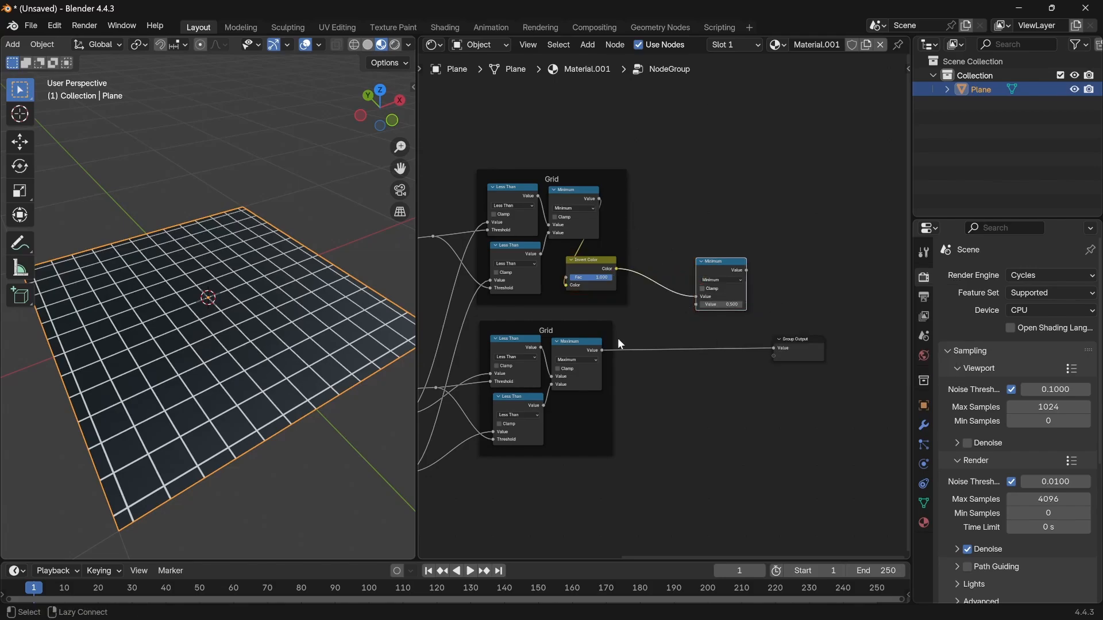
pyautogui.keyDown('alt'); pyautogui.moveTo(600, 356); pyautogui.dragTo(747, 287, button='right'); pyautogui.keyUp('alt')
pyautogui.moveTo(746, 270)
pyautogui.mouseDown()
pyautogui.moveTo(773, 358)
pyautogui.moveTo(774, 348)
pyautogui.mouseUp()
pyautogui.scroll(4, 196, 409)
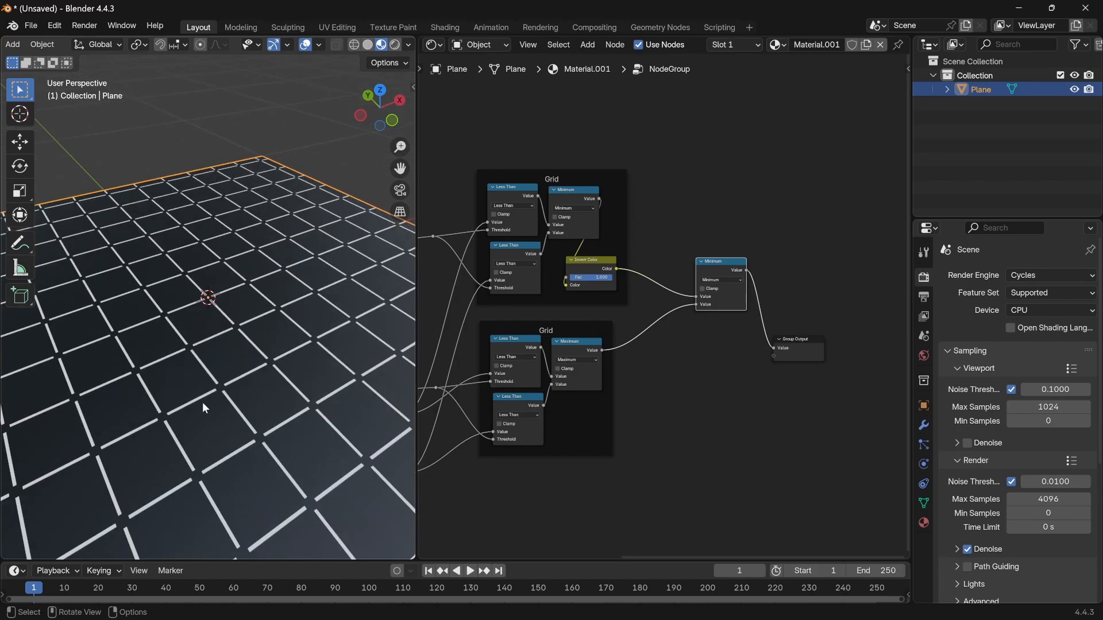
# Leave the node group and set its Grid Sup value to 0.000
pyautogui.moveTo(603, 329); pyautogui.dragTo(739, 276, button='middle')
pyautogui.scroll(-2, 730, 281)
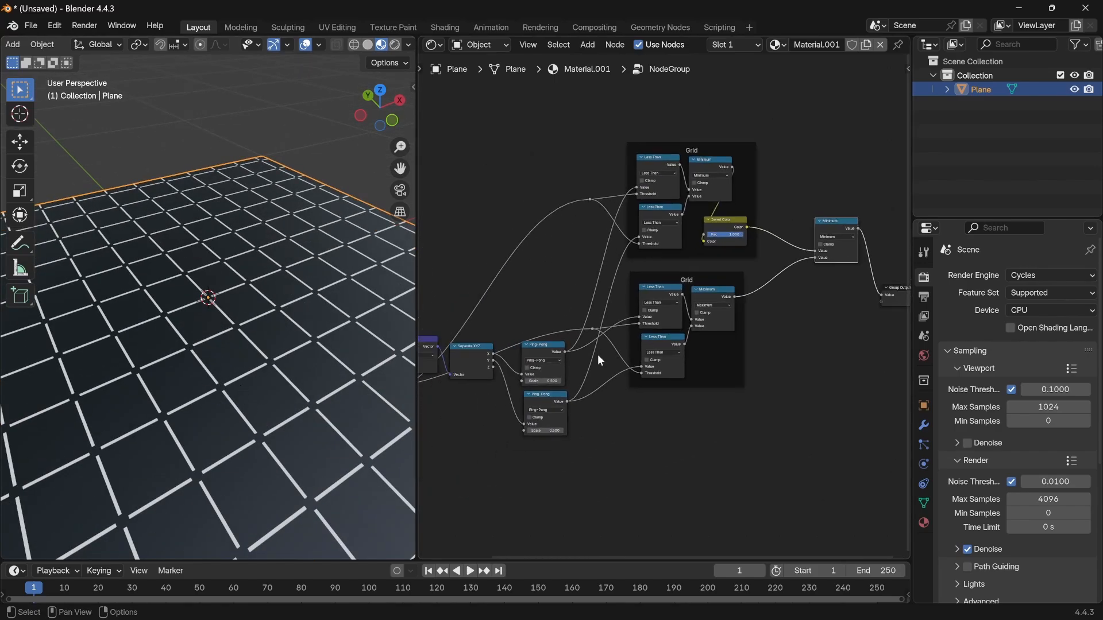
pyautogui.moveTo(598, 359); pyautogui.dragTo(611, 354, button='middle')
pyautogui.moveTo(621, 396); pyautogui.dragTo(695, 355, button='middle')
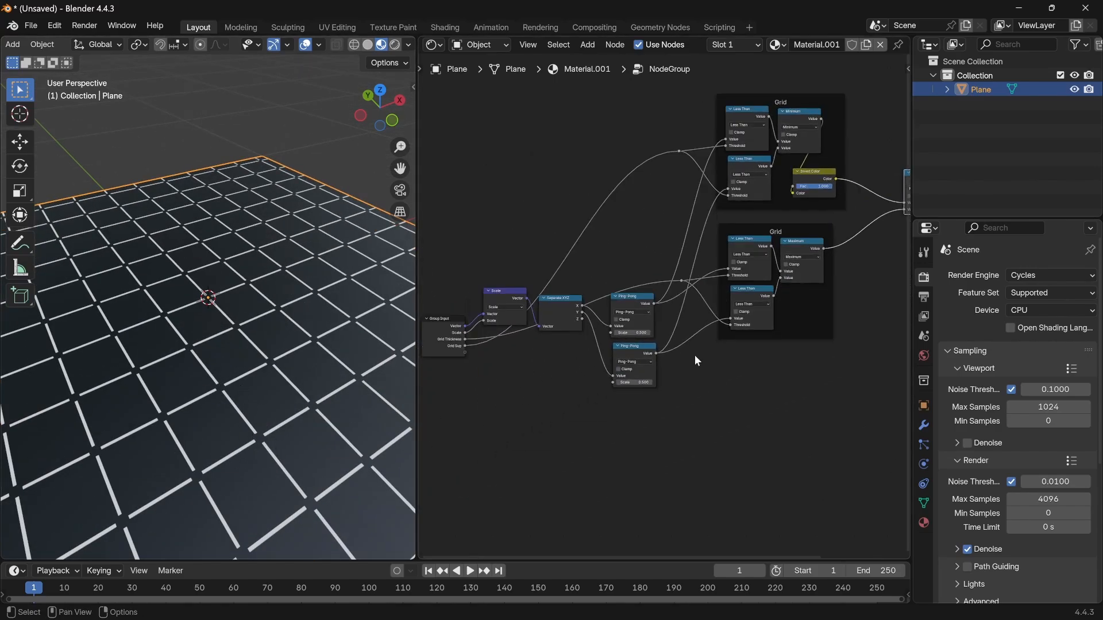
pyautogui.scroll(5, 625, 375)
pyautogui.moveTo(625, 375); pyautogui.dragTo(681, 344, button='middle')
pyautogui.press('Tab')
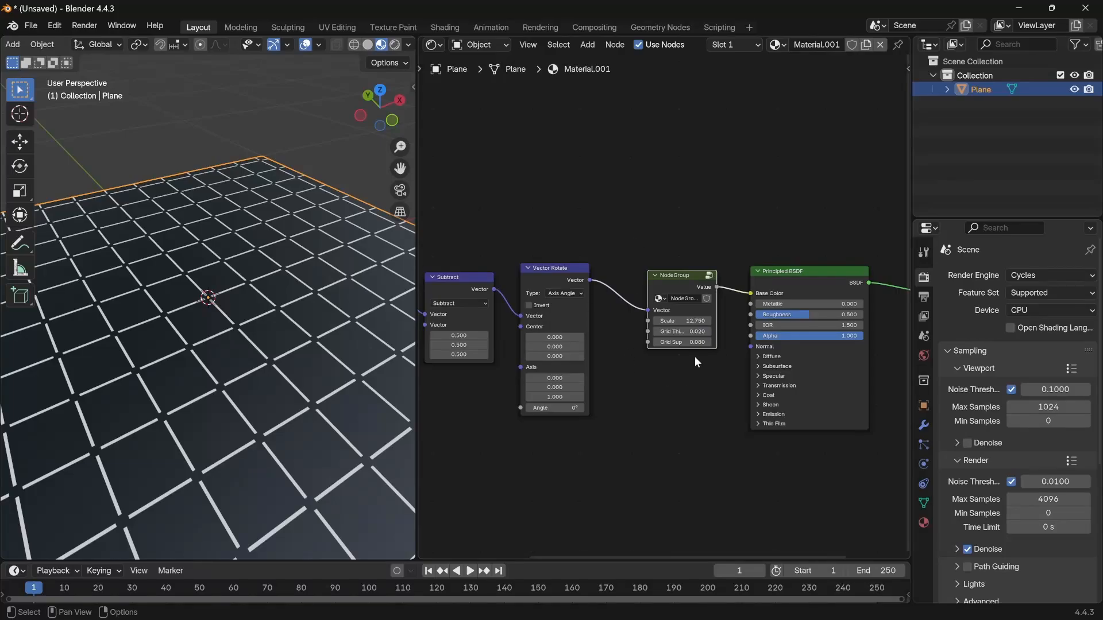
pyautogui.moveTo(679, 343)
pyautogui.mouseDown()
pyautogui.moveTo(733, 343)
pyautogui.moveTo(676, 343)
pyautogui.mouseUp()
pyautogui.scroll(-5, 216, 303)
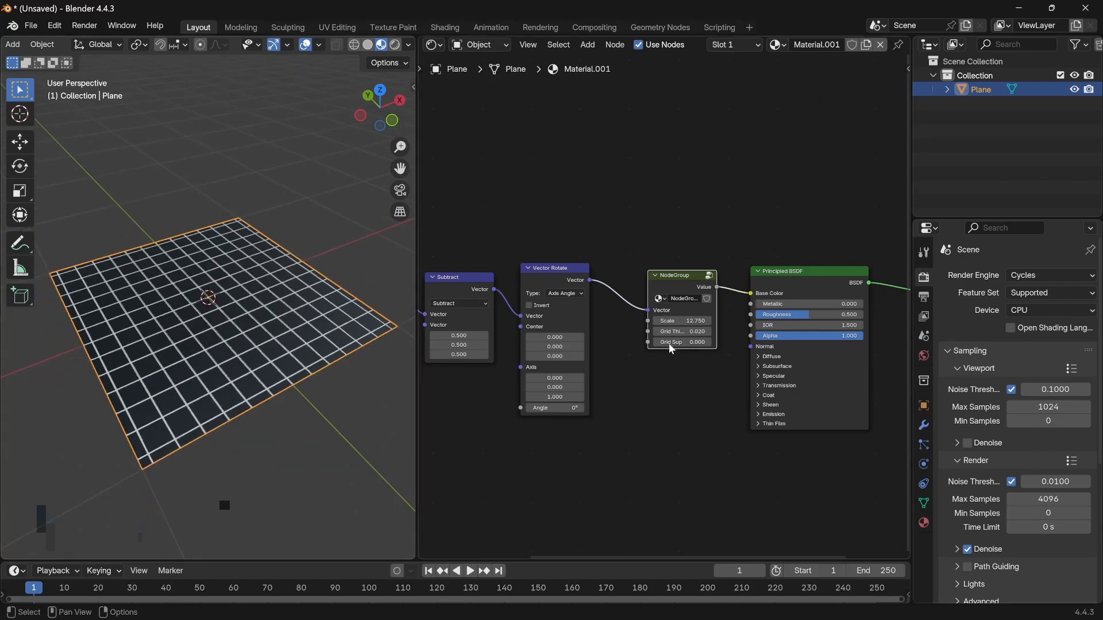
pyautogui.moveTo(681, 342)
pyautogui.mouseDown()
pyautogui.moveTo(697, 342)
pyautogui.moveTo(680, 343)
pyautogui.mouseUp()
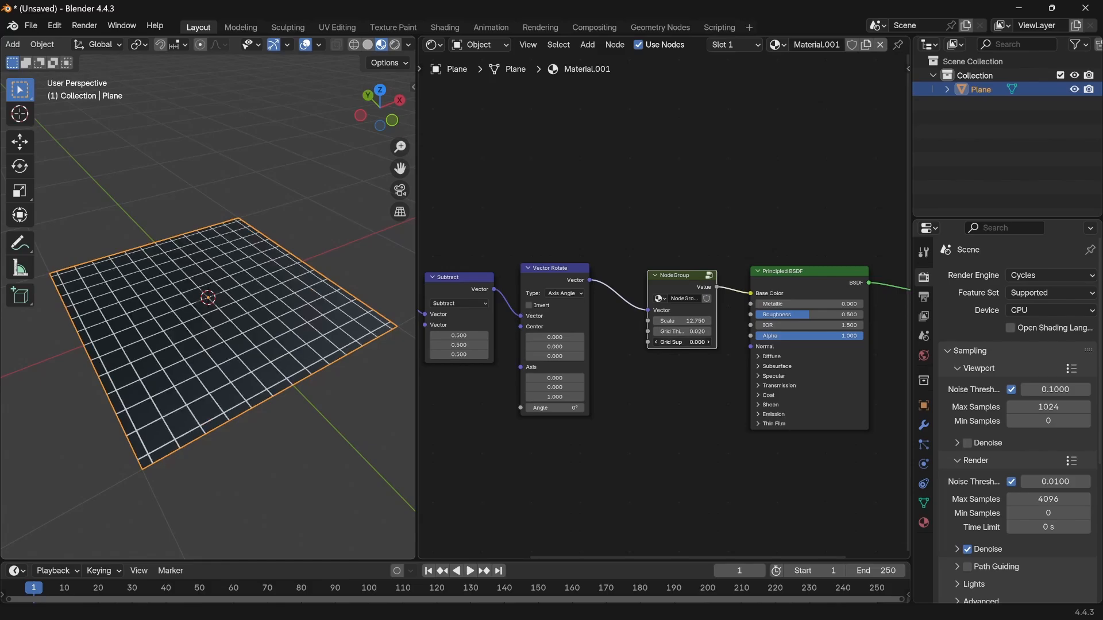
# Reopen the node group and examine the node chain from the Group Input through both Grid frames, alongside the grid on the plane
pyautogui.press('Tab')
pyautogui.scroll(3, 584, 265)
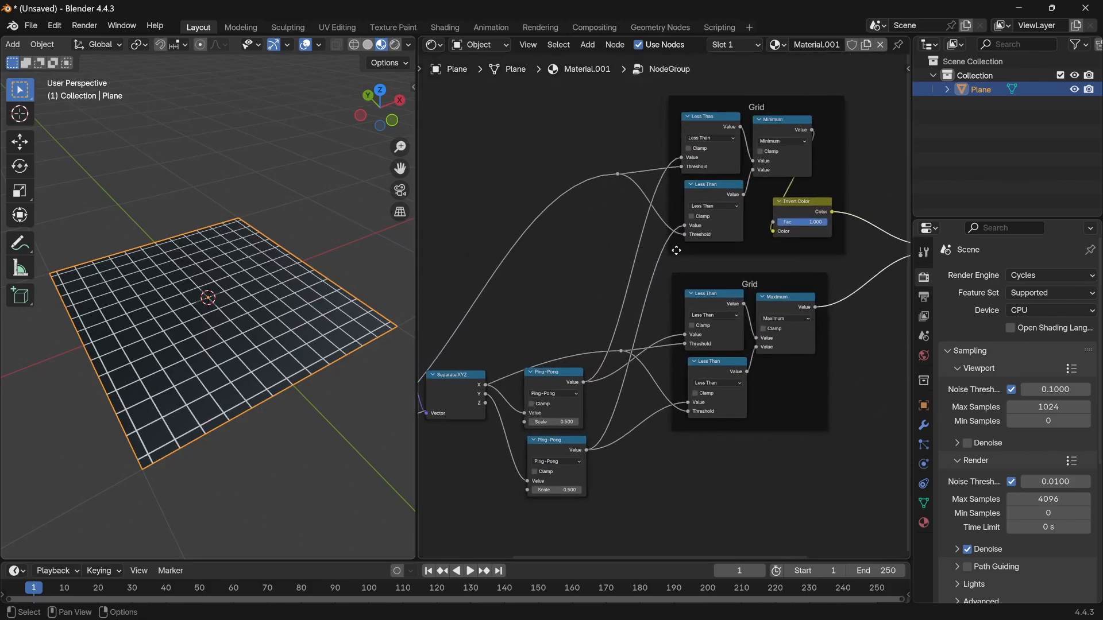
pyautogui.moveTo(602, 265); pyautogui.dragTo(624, 253, button='middle')
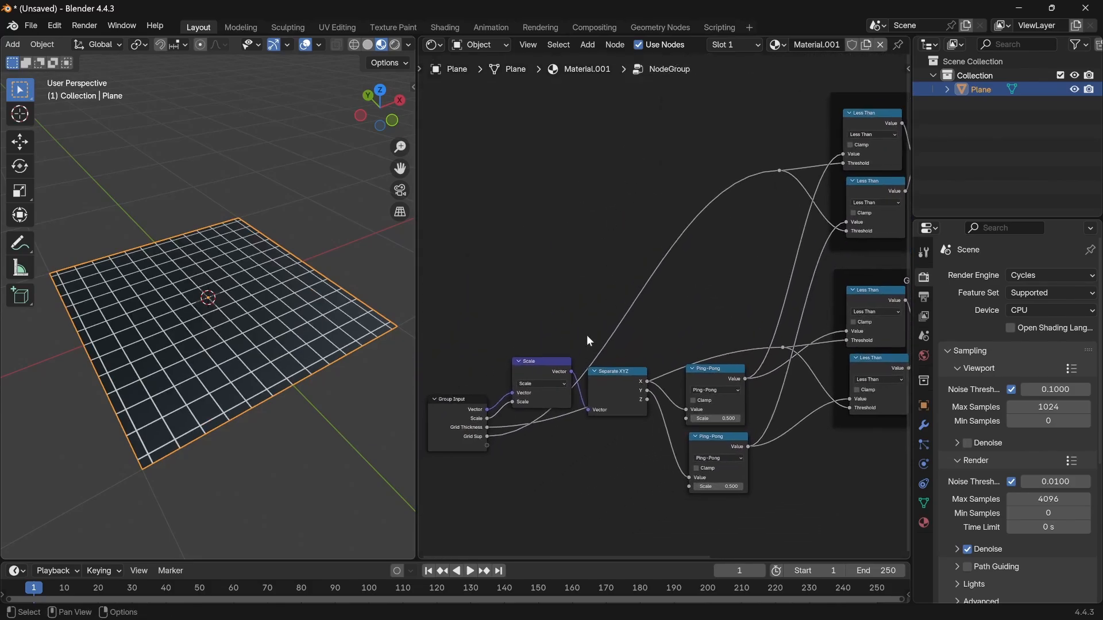
pyautogui.moveTo(626, 297); pyautogui.dragTo(579, 313, button='middle')
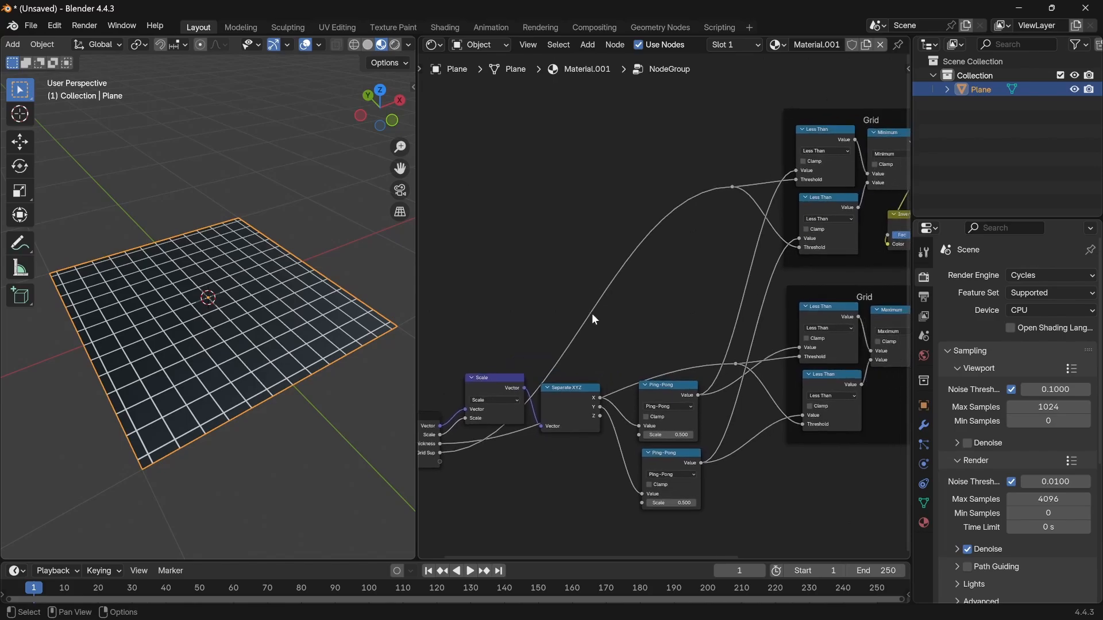
pyautogui.scroll(-2, 668, 287)
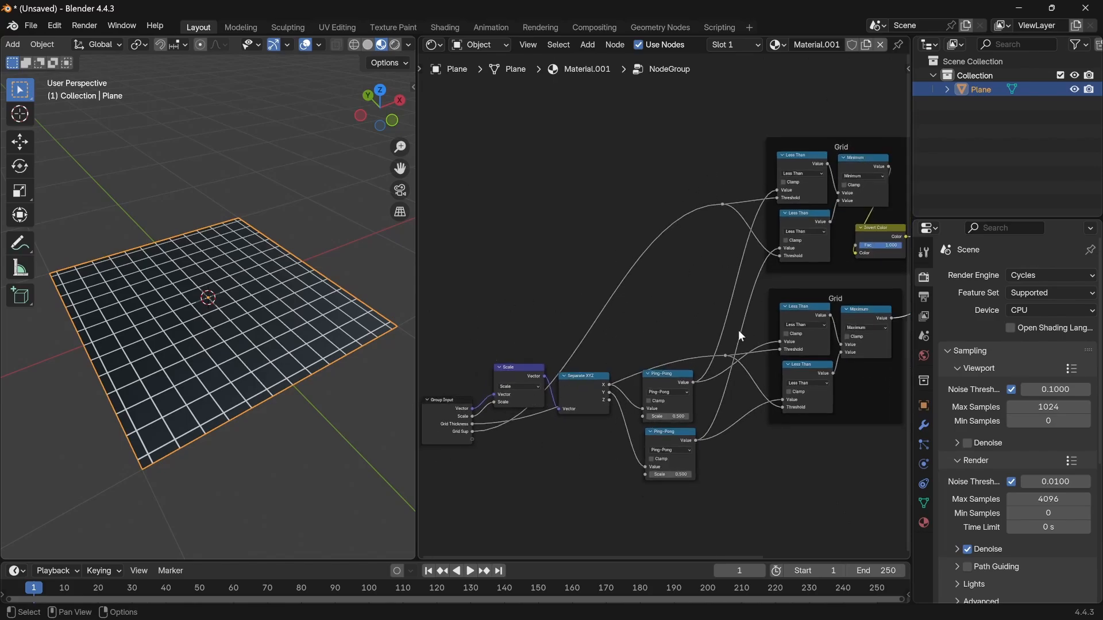
pyautogui.moveTo(683, 293); pyautogui.dragTo(615, 305, button='middle')
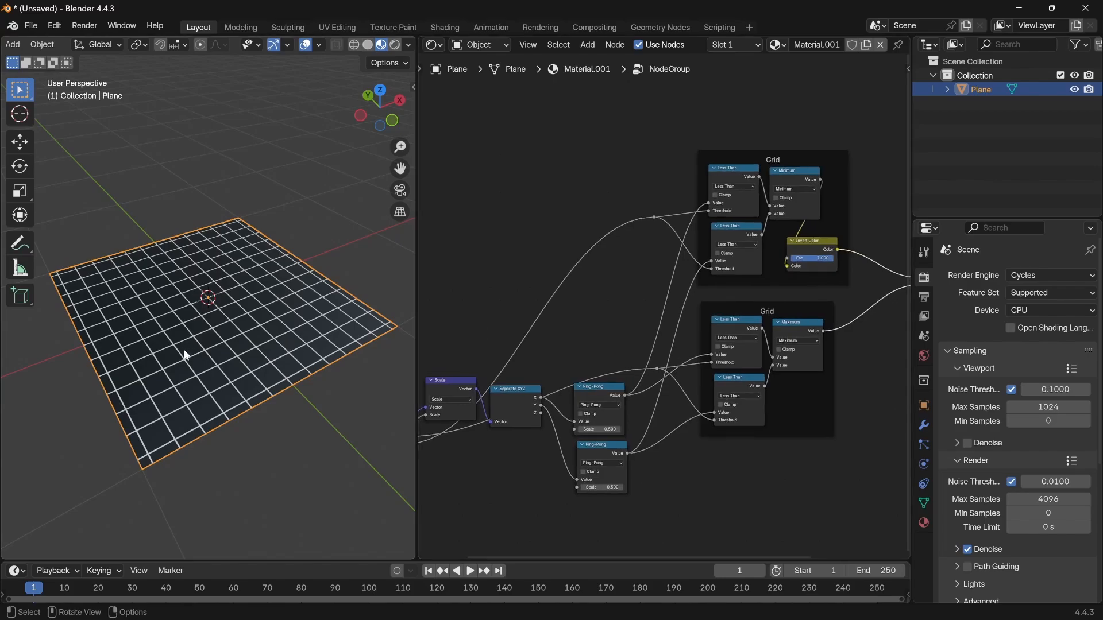
pyautogui.scroll(5, 175, 374)
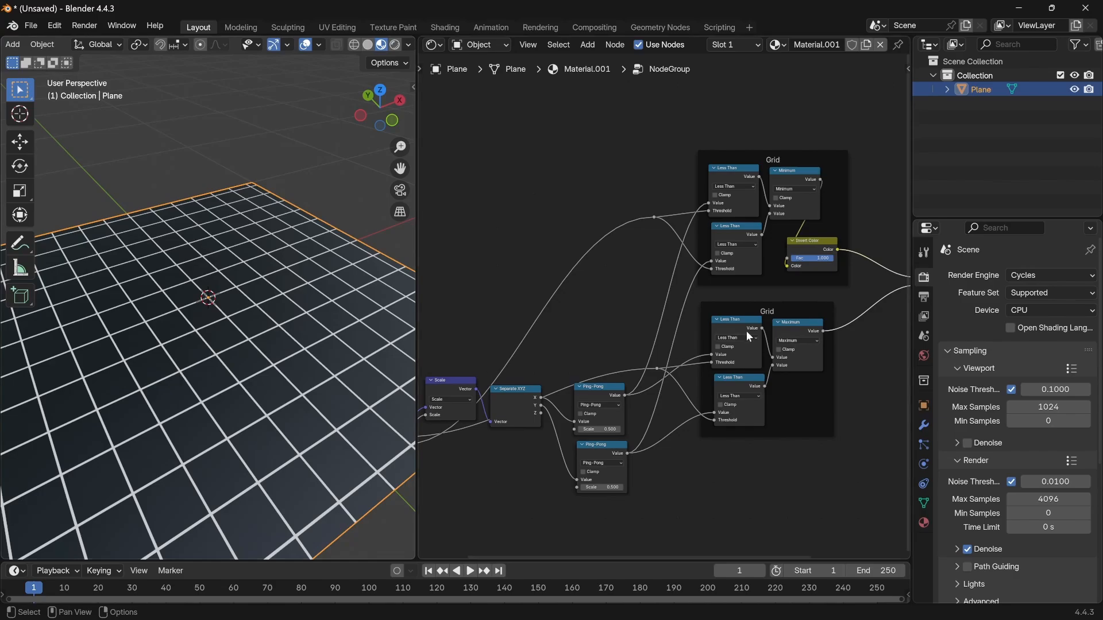
pyautogui.moveTo(607, 317); pyautogui.dragTo(434, 301, button='middle')
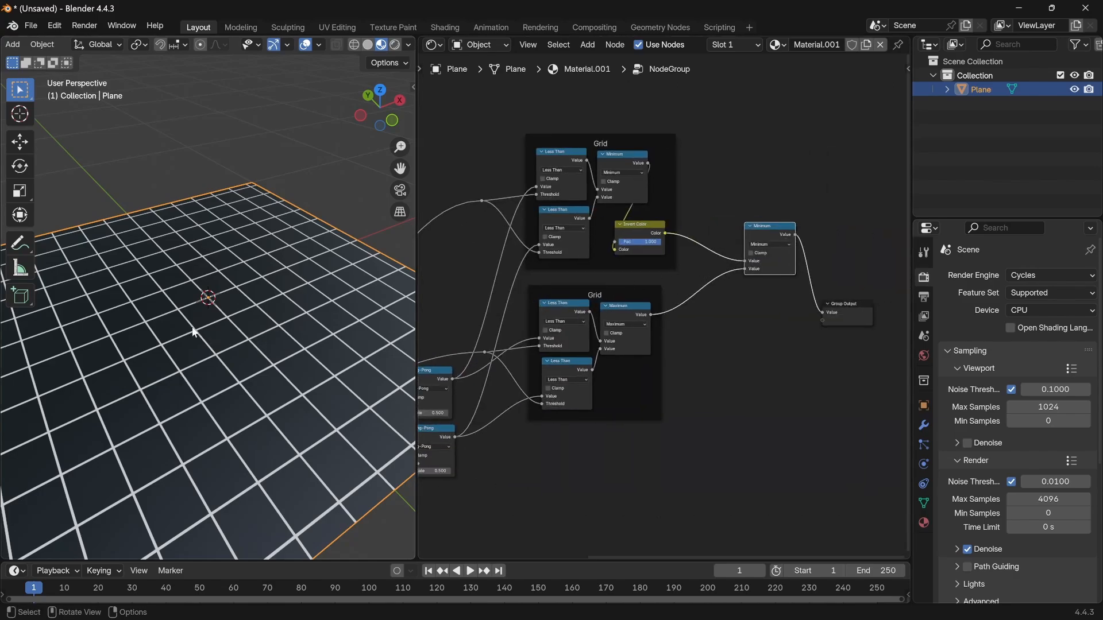
pyautogui.scroll(-2, 690, 315)
pyautogui.moveTo(664, 347); pyautogui.dragTo(683, 311, button='middle')
pyautogui.scroll(-2, 684, 311)
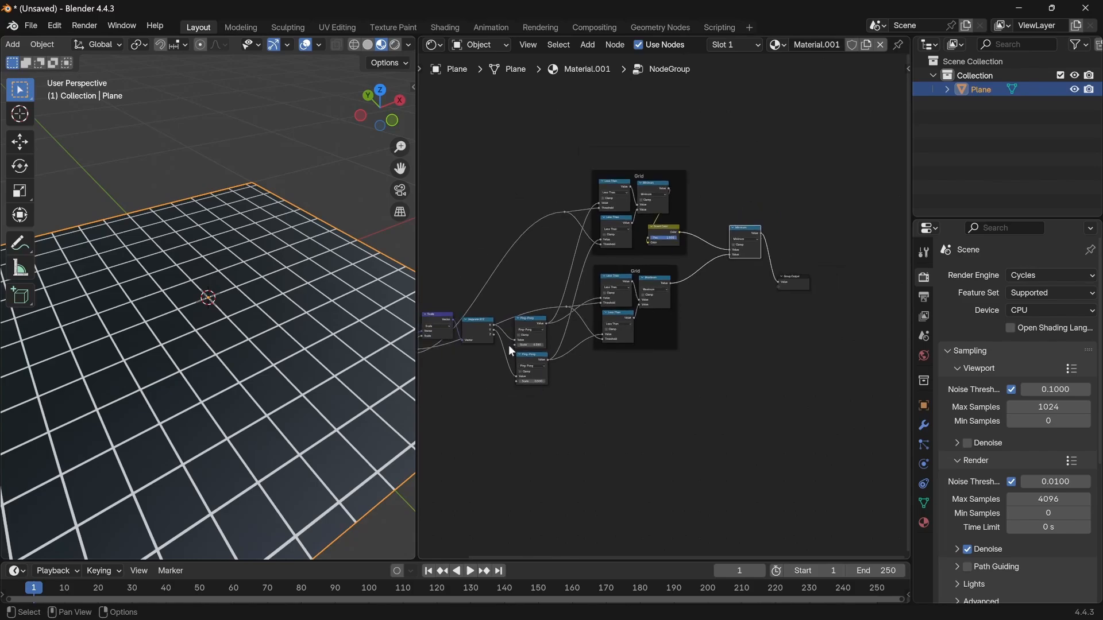
pyautogui.moveTo(247, 354); pyautogui.dragTo(181, 343, button='middle')
pyautogui.scroll(4, 225, 354)
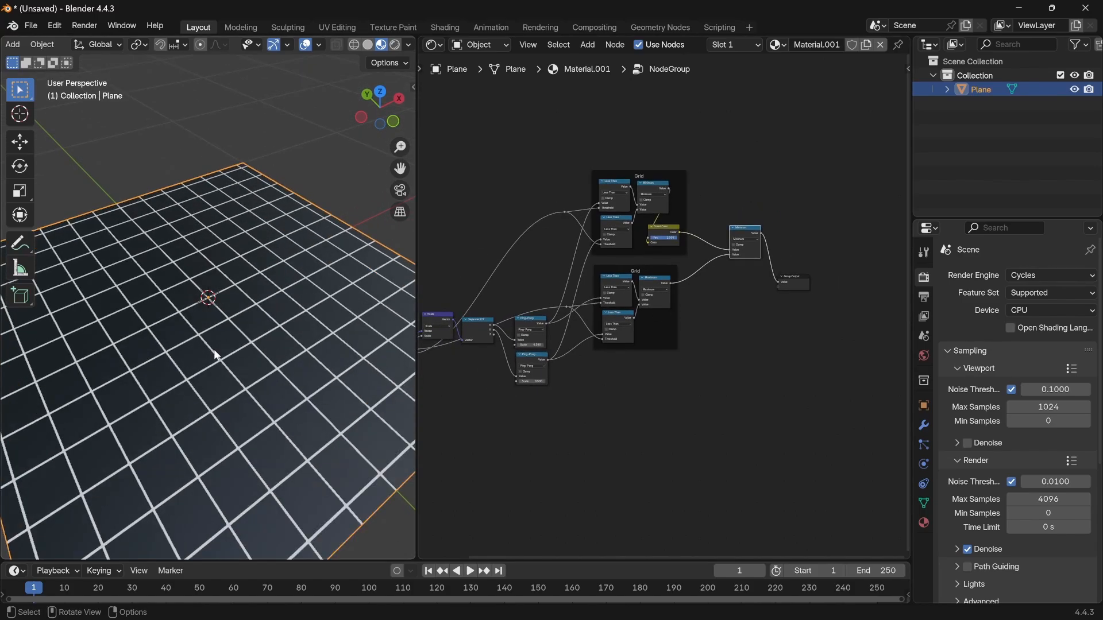
pyautogui.scroll(3, 713, 311)
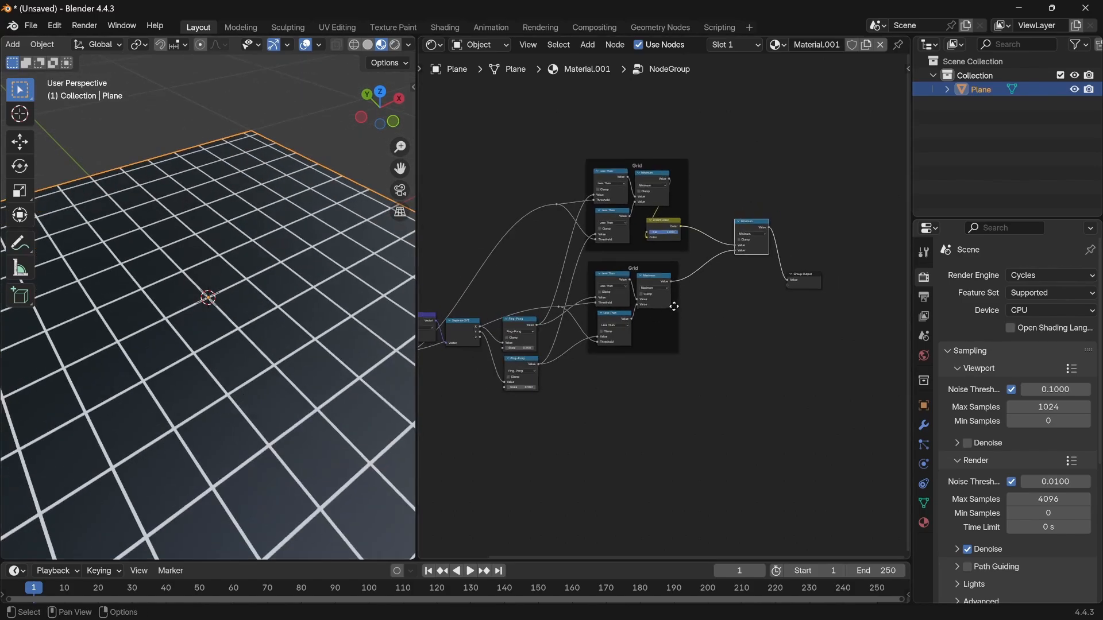
pyautogui.moveTo(660, 212); pyautogui.dragTo(642, 201)
pyautogui.moveTo(595, 379); pyautogui.dragTo(697, 318, button='middle')
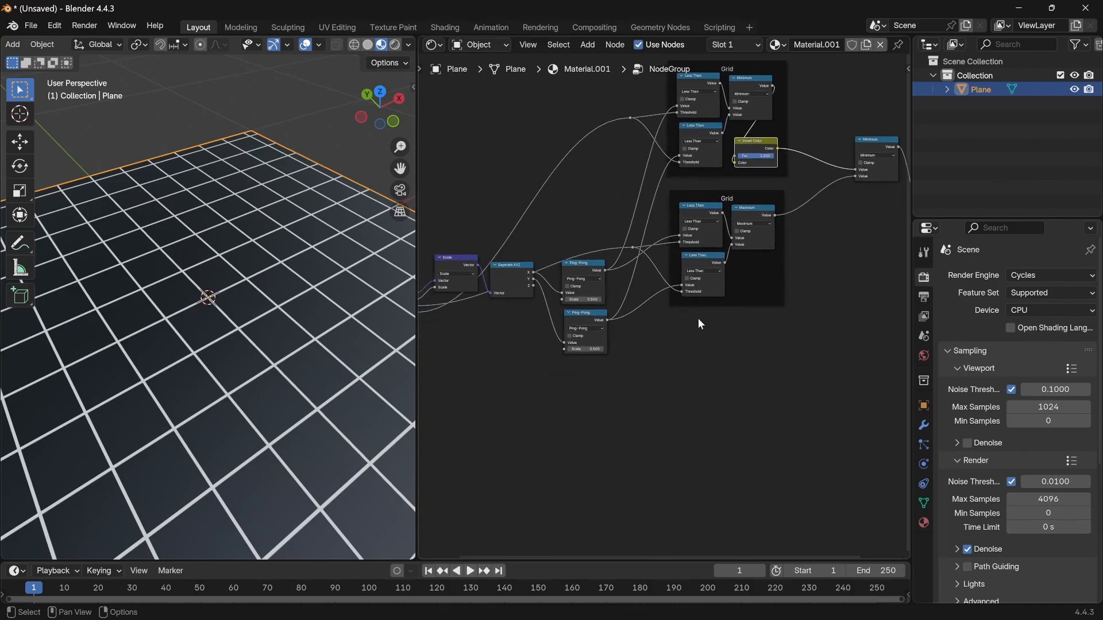
pyautogui.scroll(-4, 704, 325)
pyautogui.moveTo(758, 377); pyautogui.dragTo(694, 411, button='middle')
pyautogui.scroll(2, 633, 336)
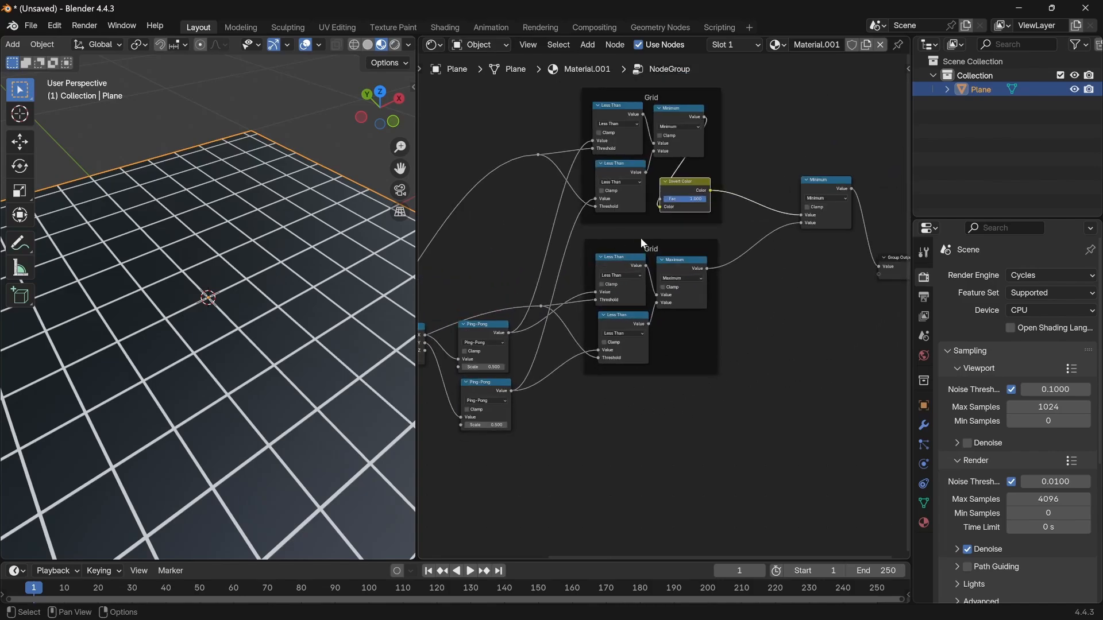
# Duplicate the lower Grid frame with its nodes and reroute, and place the copy below the original
pyautogui.moveTo(710, 367); pyautogui.dragTo(700, 362)
pyautogui.moveTo(764, 418); pyautogui.dragTo(538, 231)
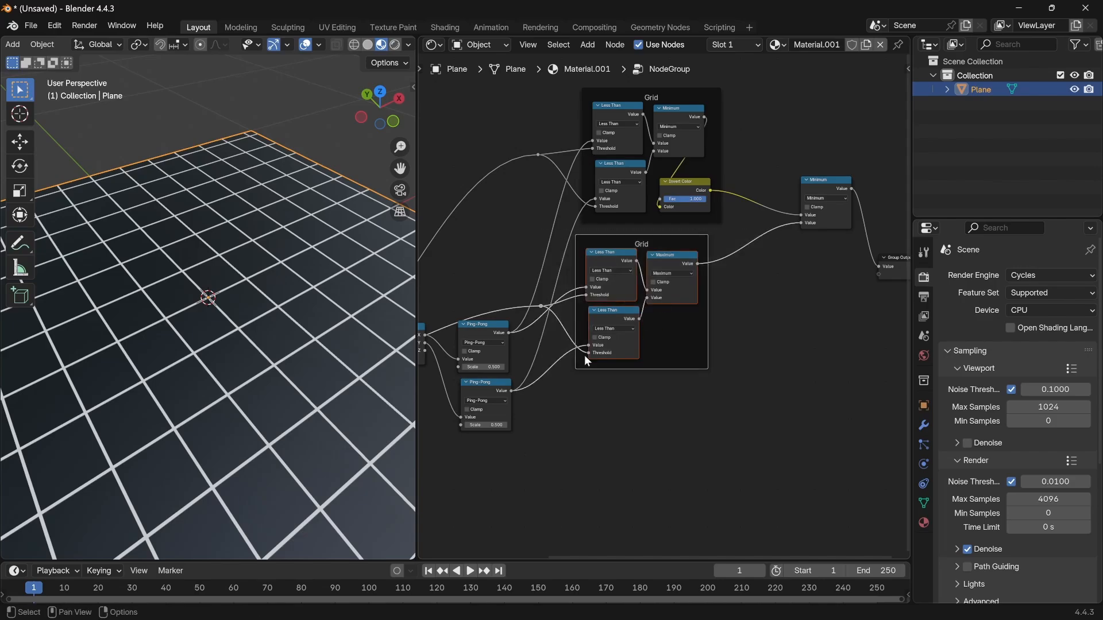
pyautogui.hotkey('shift', 'd')
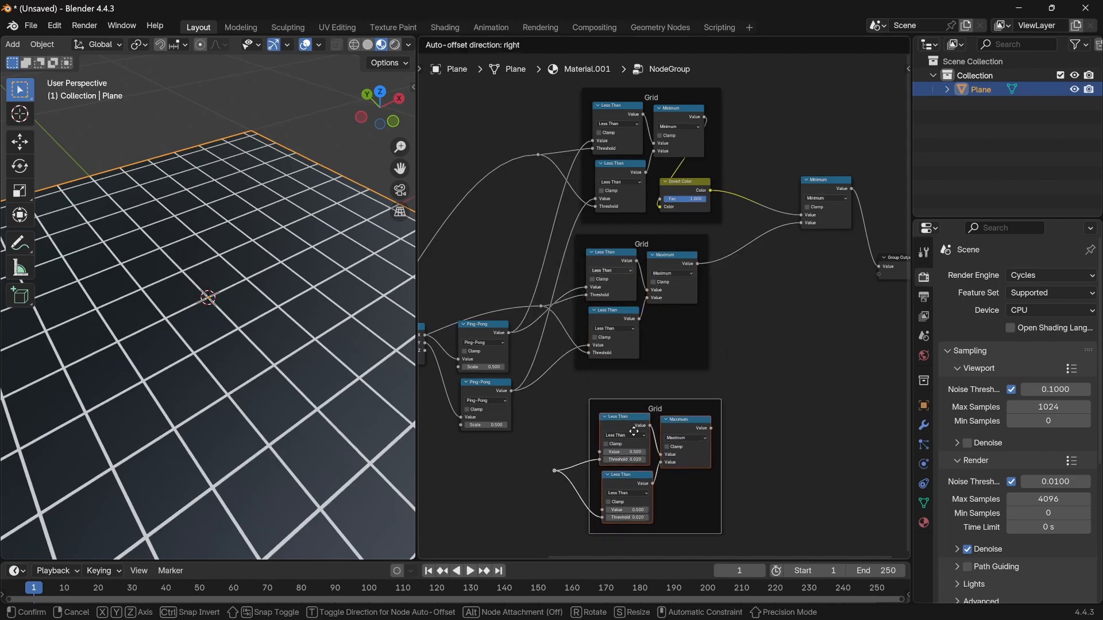
pyautogui.click(625, 430)
pyautogui.moveTo(717, 476); pyautogui.dragTo(721, 382, button='middle')
pyautogui.click(668, 394)
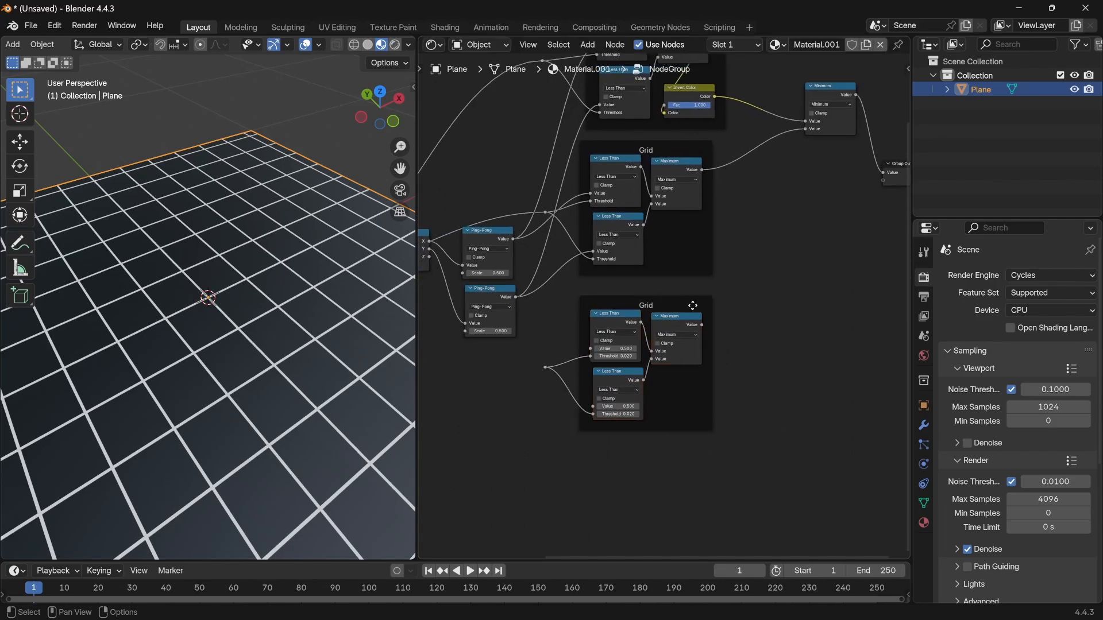
# Duplicate the new Grid frame's two Less Than nodes and Maximum node, placing the copies beneath them inside the frame
pyautogui.moveTo(691, 396); pyautogui.dragTo(606, 315)
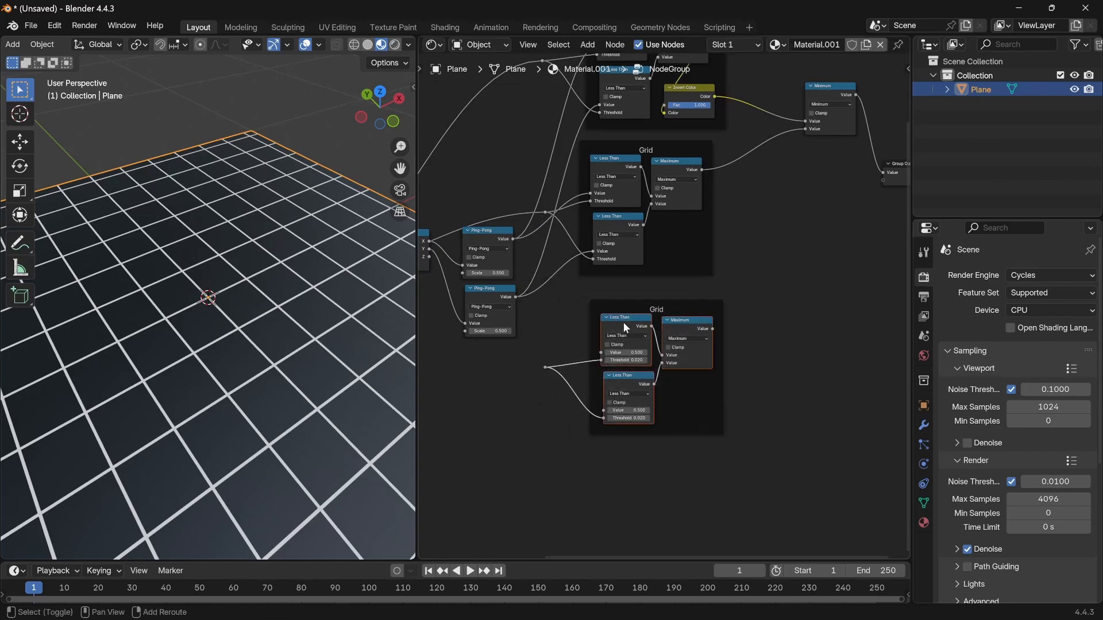
pyautogui.rightClick(635, 334)
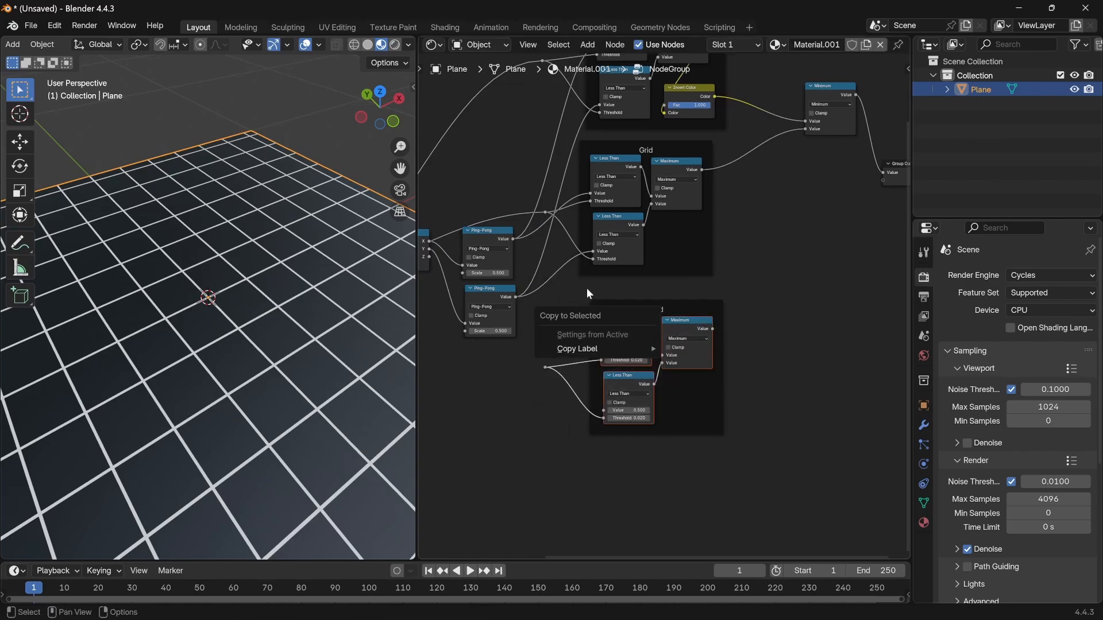
pyautogui.hotkey('shift', 'd')
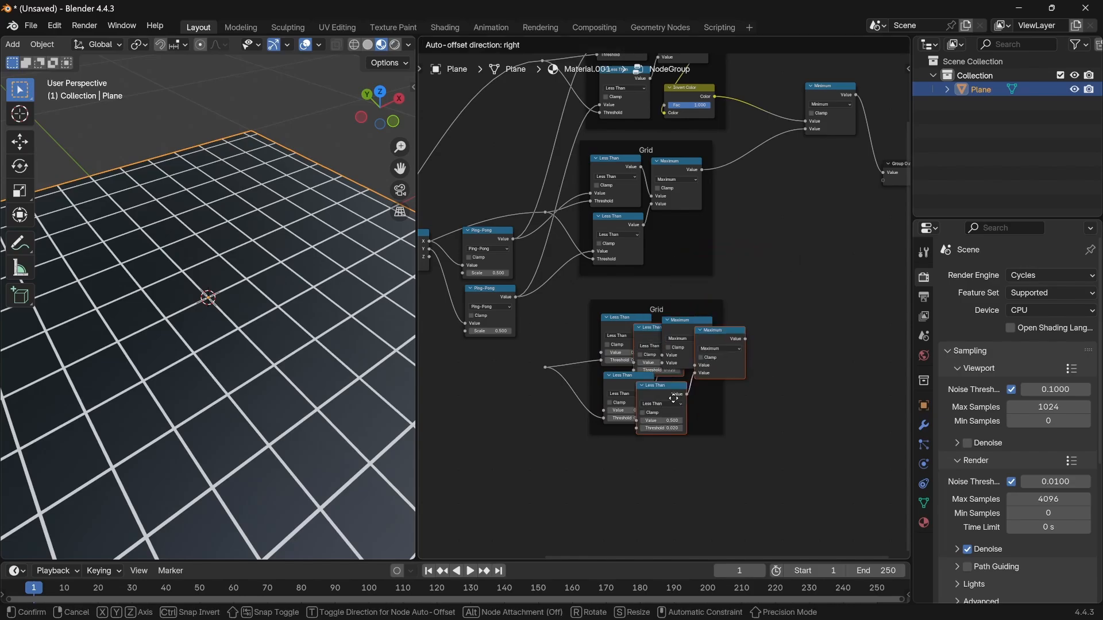
pyautogui.click(677, 417)
pyautogui.press('g')
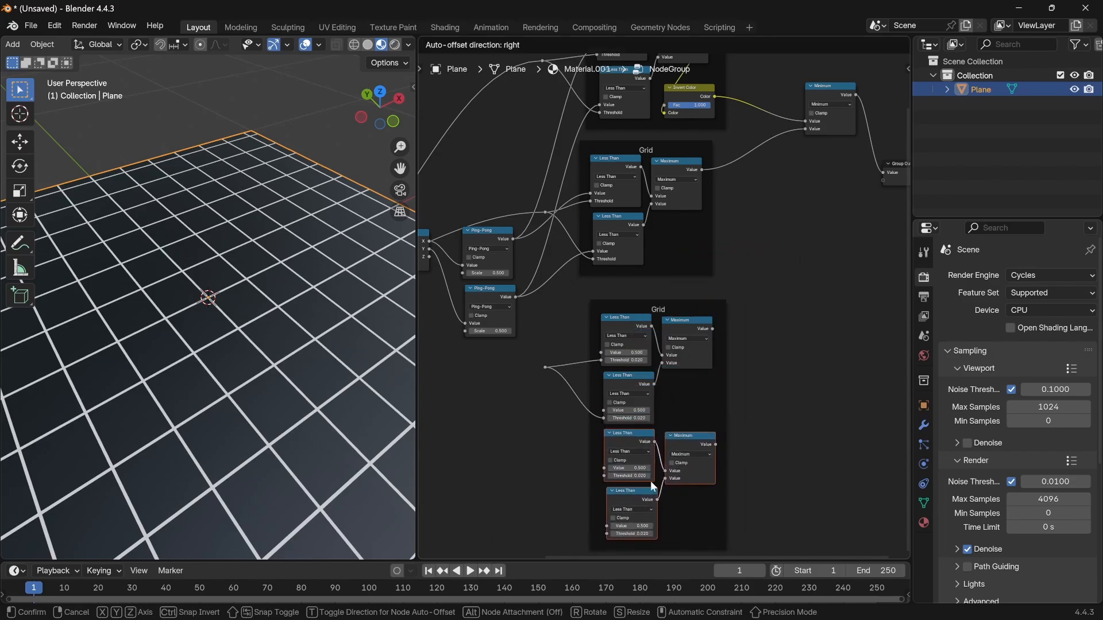
pyautogui.click(651, 481)
# Link the two Ping-Pong outputs to the Value inputs of the four Less Than nodes in the new Grid frame
pyautogui.scroll(-3, 665, 268)
pyautogui.moveTo(665, 269); pyautogui.dragTo(665, 277, button='middle')
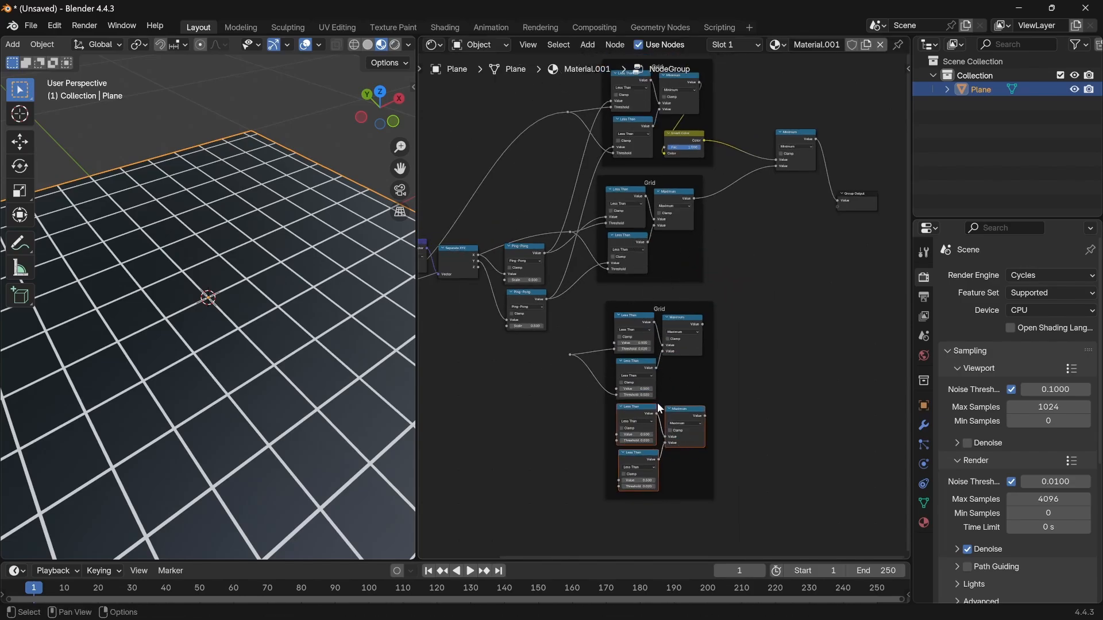
pyautogui.moveTo(589, 359); pyautogui.dragTo(656, 343, button='middle')
pyautogui.scroll(2, 683, 347)
pyautogui.keyDown('alt'); pyautogui.moveTo(585, 211); pyautogui.dragTo(710, 461, button='right'); pyautogui.keyUp('alt')
pyautogui.keyDown('alt'); pyautogui.moveTo(592, 268); pyautogui.dragTo(719, 393, button='right'); pyautogui.keyUp('alt')
pyautogui.keyDown('alt'); pyautogui.moveTo(581, 290); pyautogui.dragTo(713, 503, button='right'); pyautogui.keyUp('alt')
# Link two new Group Input sockets to the new frame's Less Than thresholds, one per pair, adding a reroute for the lower pair
pyautogui.moveTo(702, 434); pyautogui.dragTo(711, 425, button='middle')
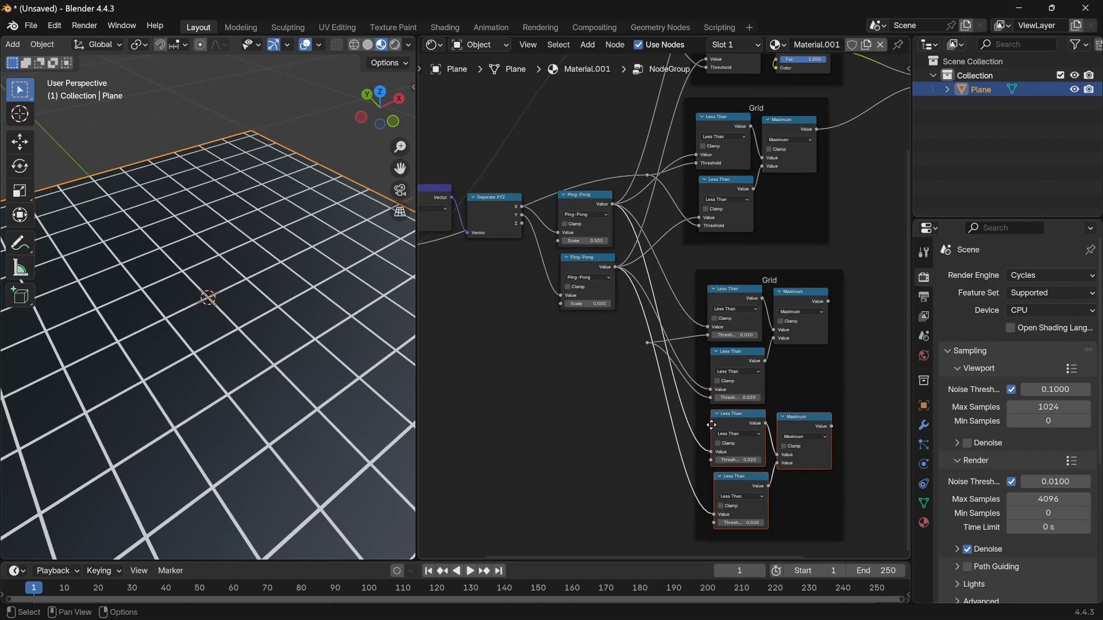
pyautogui.moveTo(653, 349); pyautogui.dragTo(723, 367, button='middle')
pyautogui.moveTo(462, 297); pyautogui.dragTo(521, 290, button='middle')
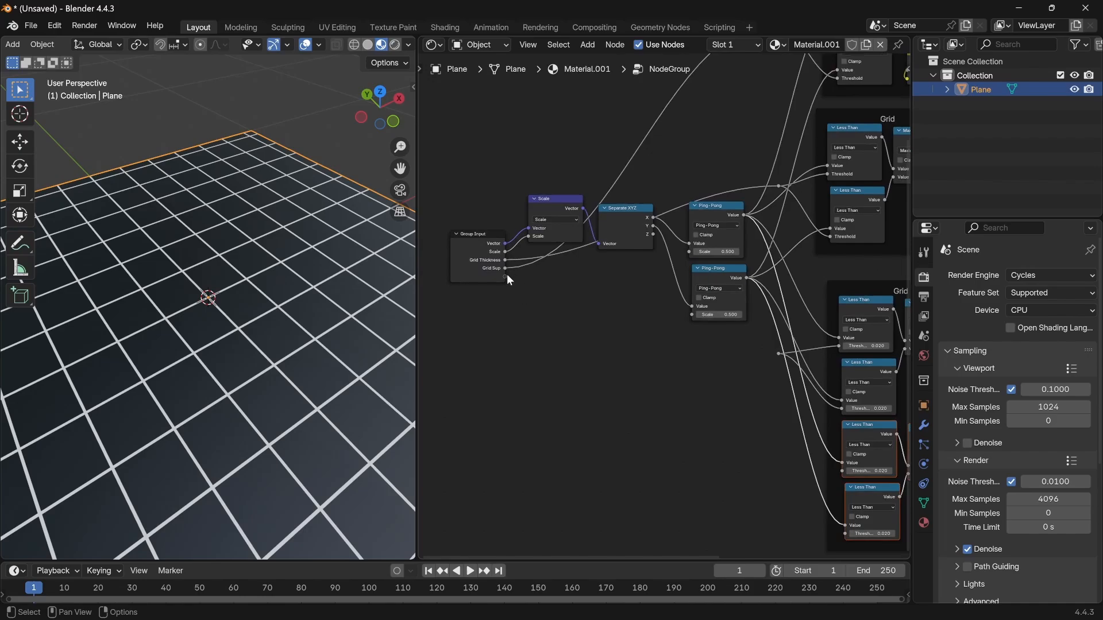
pyautogui.moveTo(505, 277); pyautogui.dragTo(778, 352)
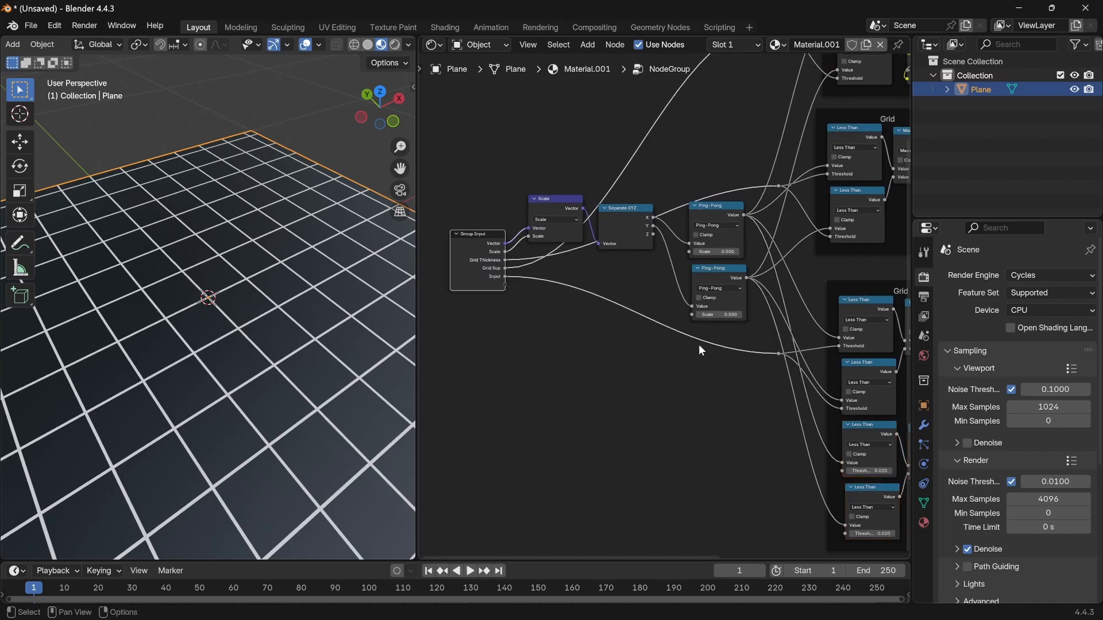
pyautogui.moveTo(506, 285); pyautogui.dragTo(835, 477)
pyautogui.keyDown('shift'); pyautogui.moveTo(765, 494); pyautogui.dragTo(771, 416, button='right'); pyautogui.keyUp('shift')
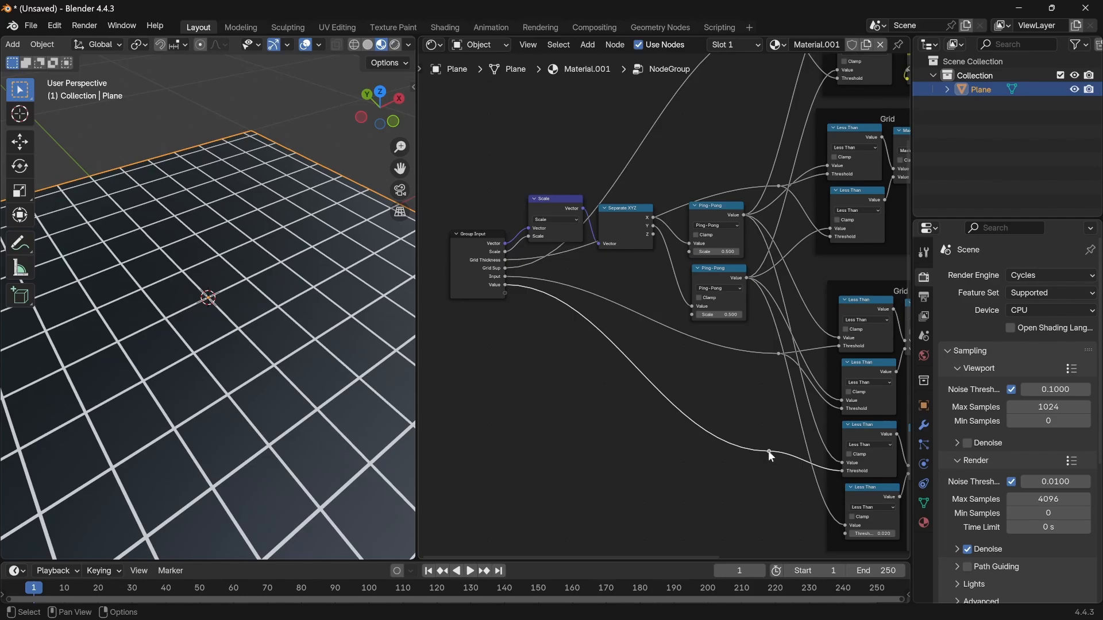
pyautogui.moveTo(769, 451); pyautogui.dragTo(842, 470)
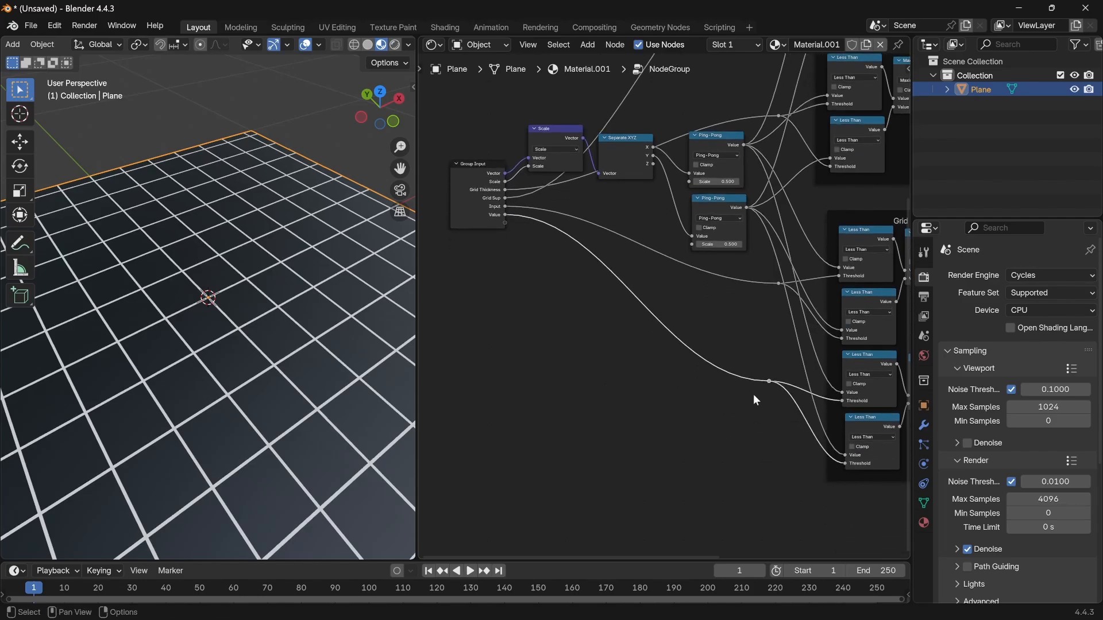
# Show the group's socket settings, enlarge the socket list and rename the Input socket to Cross Size
pyautogui.click(466, 242)
pyautogui.press('Tab')
pyautogui.press('Tab')
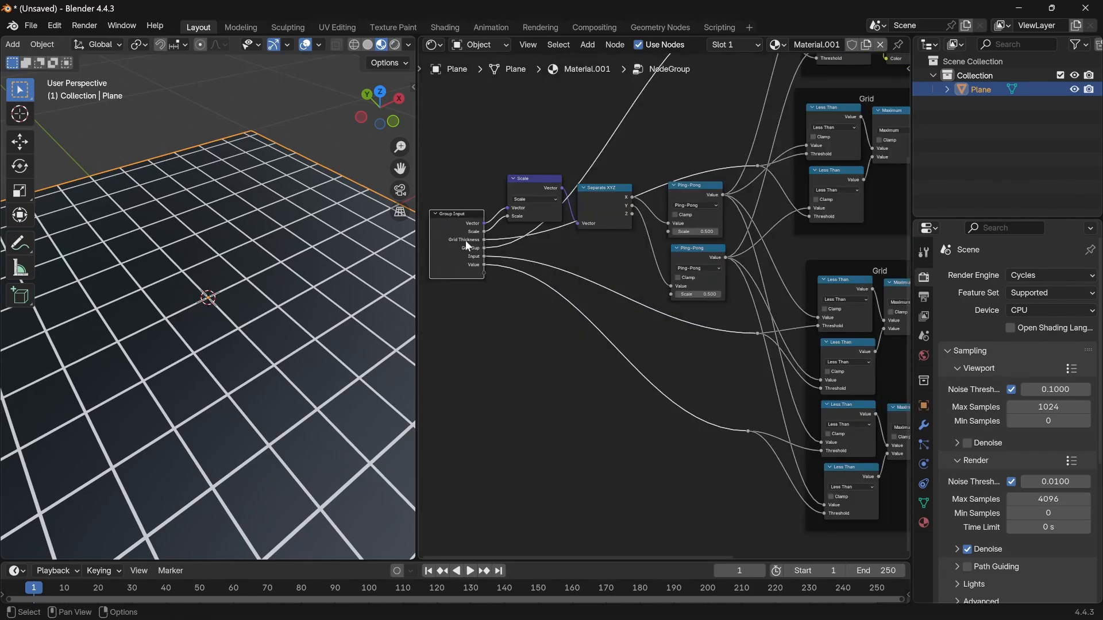
pyautogui.press('n')
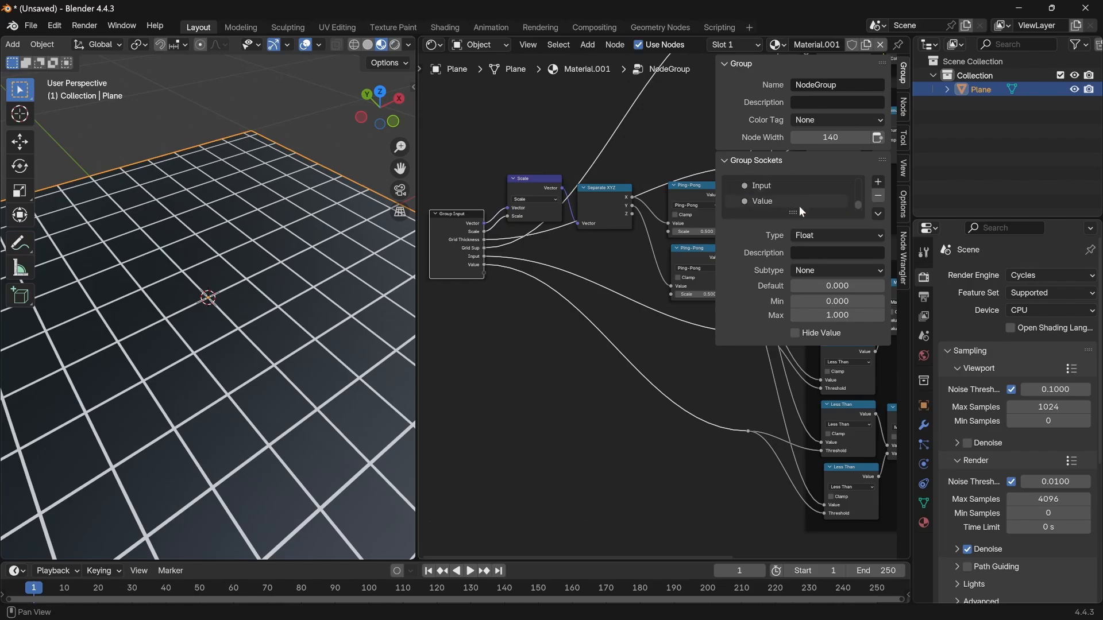
pyautogui.moveTo(795, 213); pyautogui.dragTo(793, 291)
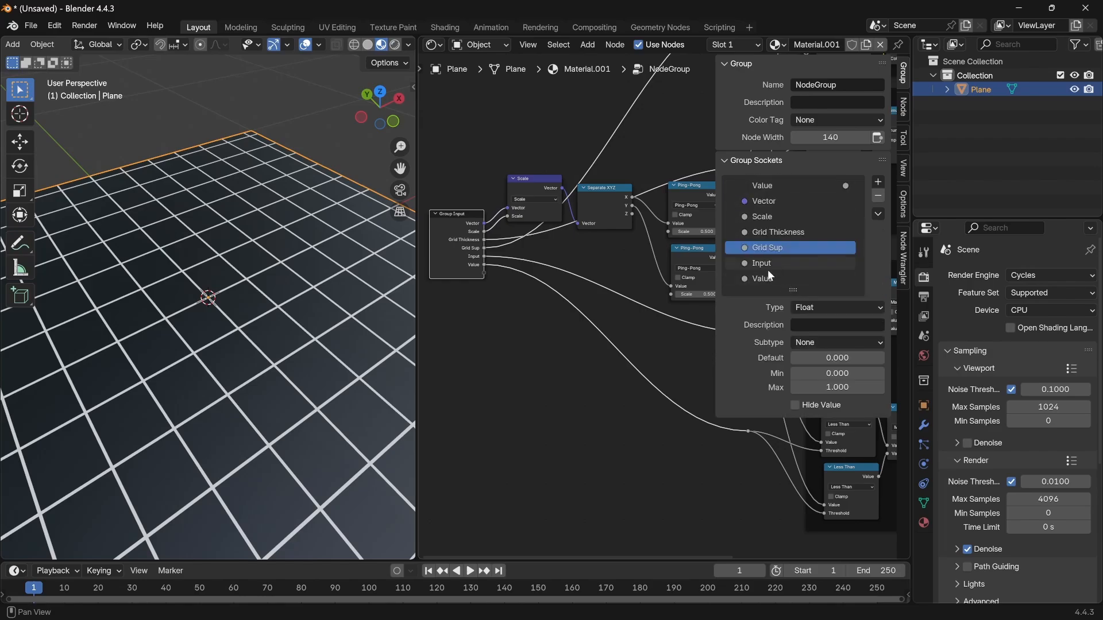
pyautogui.doubleClick(766, 265)
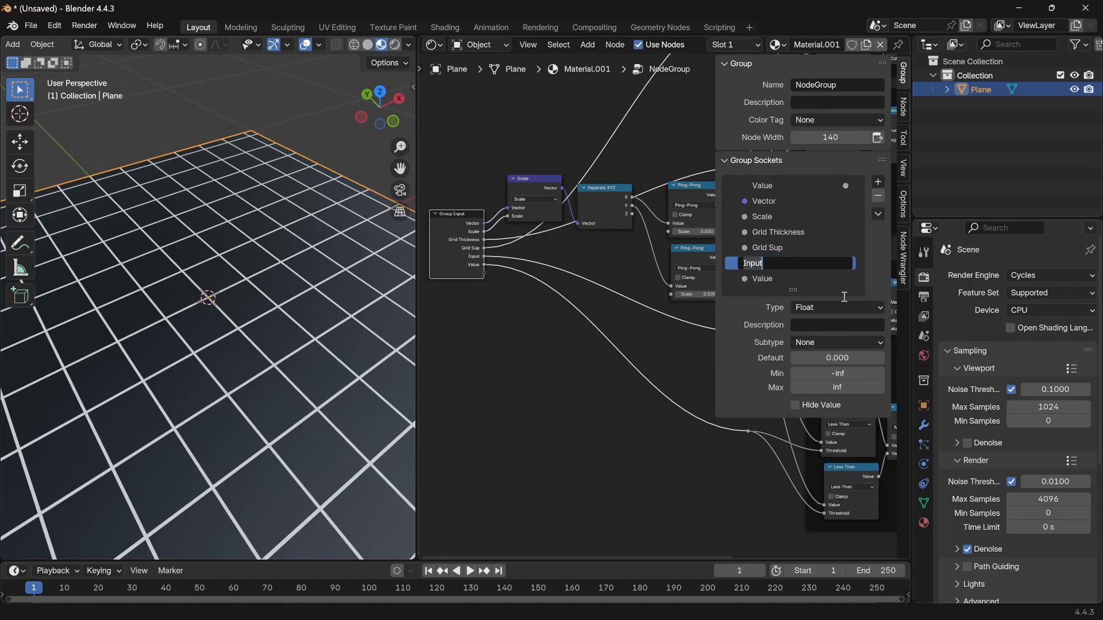
pyautogui.press('BackSpace')
pyautogui.press('Tab')
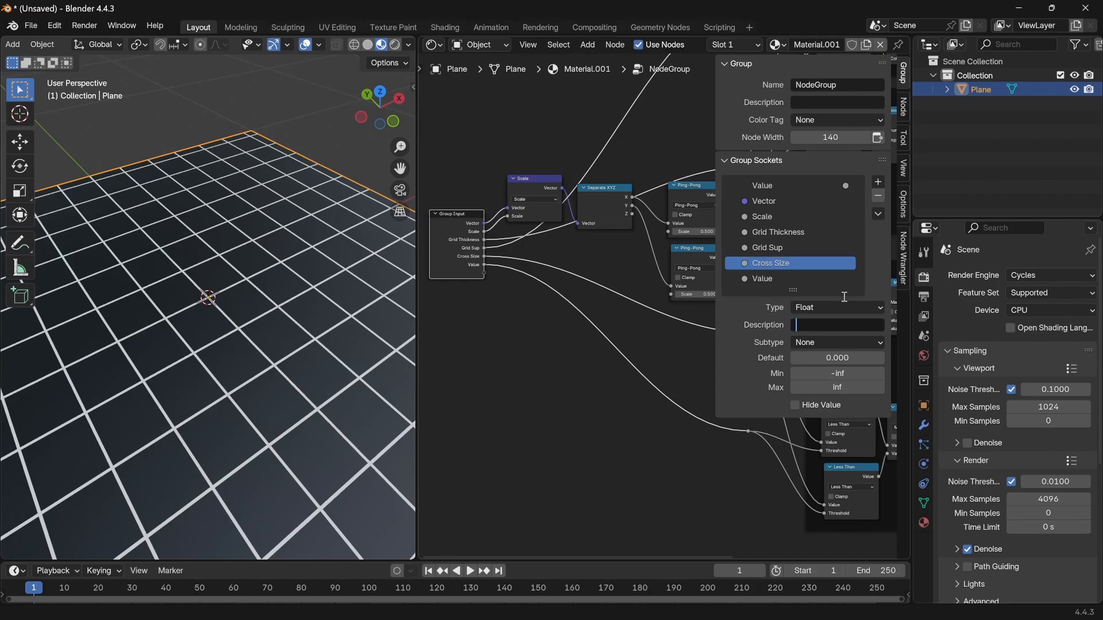
# Rename the group's last input socket, Value, to Cross Thickness
pyautogui.doubleClick(783, 279)
pyautogui.write('Cross ')
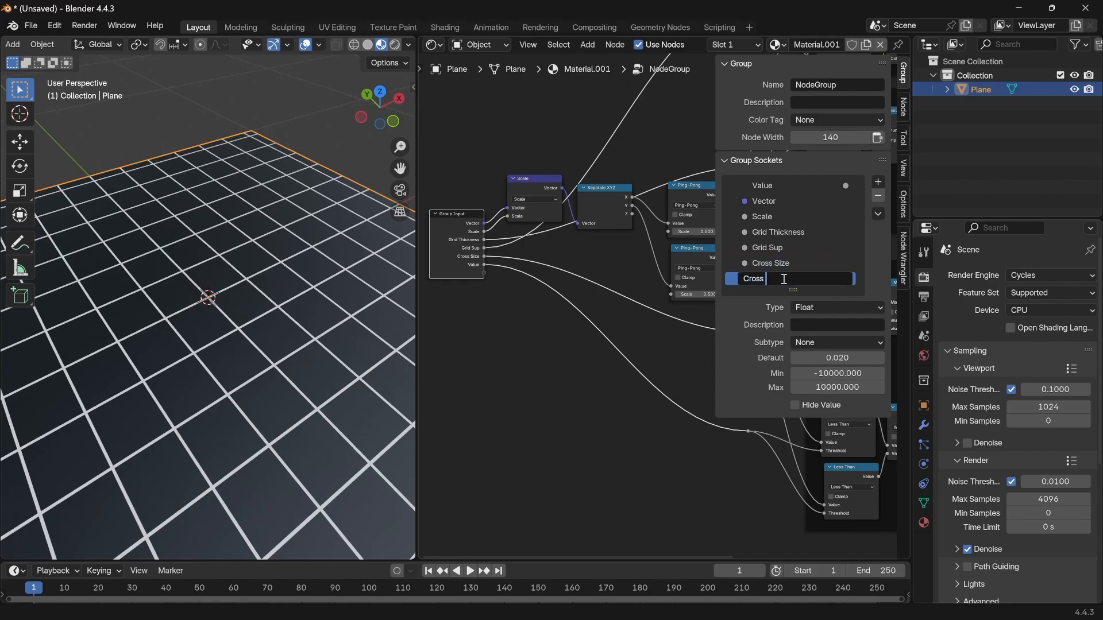
pyautogui.write('Thickness')
pyautogui.press('Return')
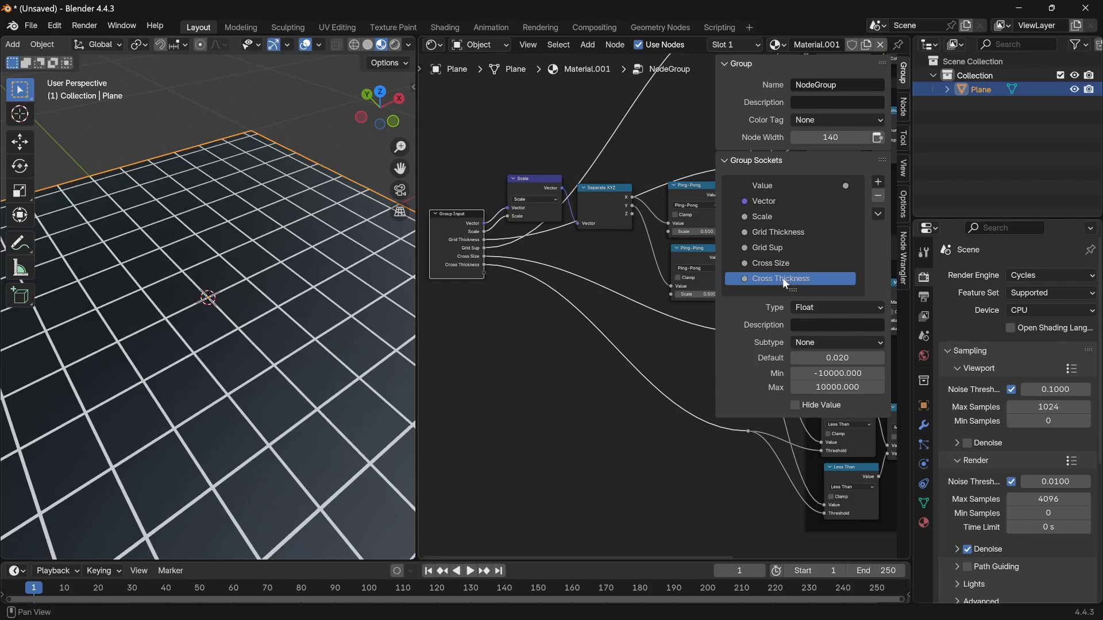
# Set the minimum of the Cross Thickness and Cross Size sockets to 0 and leave the node group
pyautogui.click(838, 373)
pyautogui.write('0')
pyautogui.press('Return')
pyautogui.click(780, 265)
pyautogui.click(861, 373)
pyautogui.write('0.0')
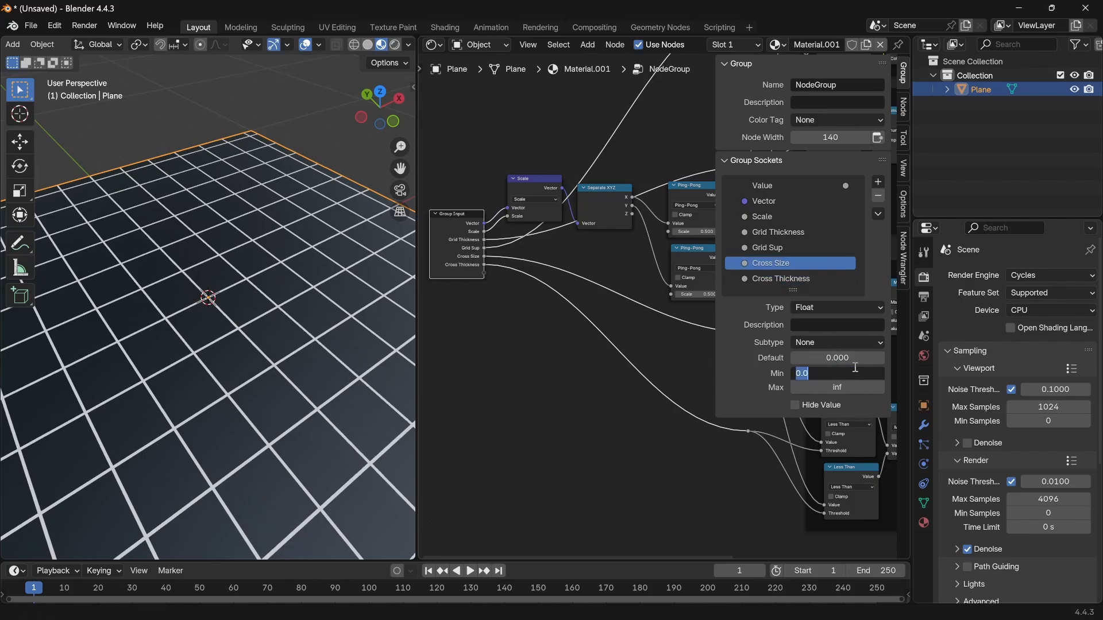
pyautogui.press('Return')
pyautogui.press('Tab')
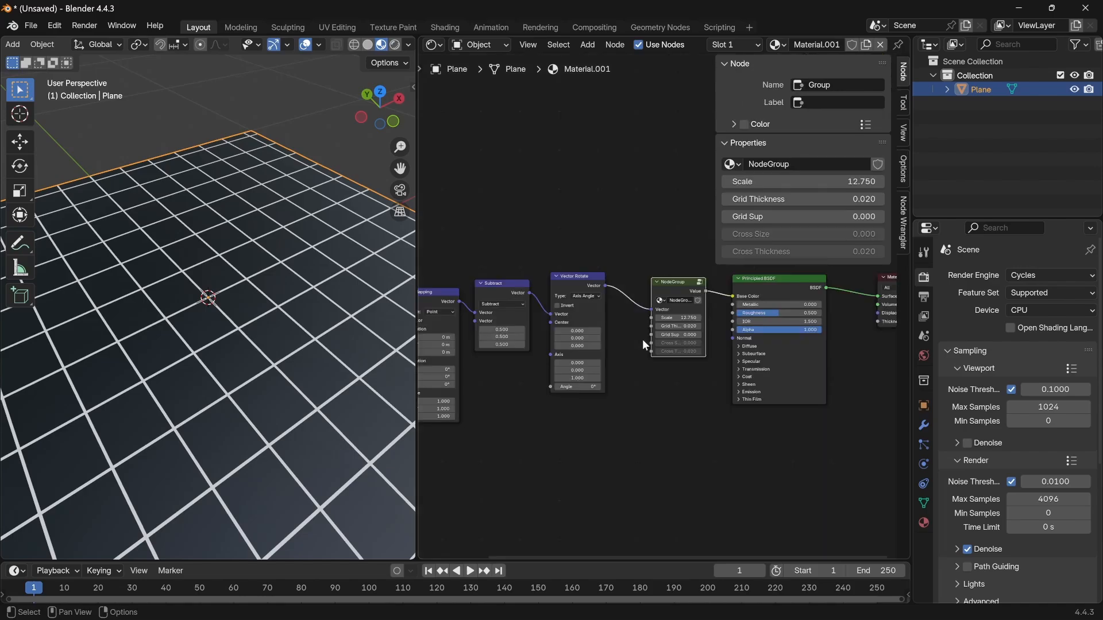
# Reopen the node group, hide the sidebar and examine the links into the new Grid frame's Less Than pairs
pyautogui.press('Tab')
pyautogui.press('n')
pyautogui.moveTo(643, 341); pyautogui.dragTo(632, 313, button='middle')
pyautogui.scroll(-4, 642, 326)
pyautogui.moveTo(698, 378); pyautogui.dragTo(668, 380, button='middle')
pyautogui.scroll(2, 674, 345)
pyautogui.moveTo(492, 330); pyautogui.dragTo(545, 337, button='middle')
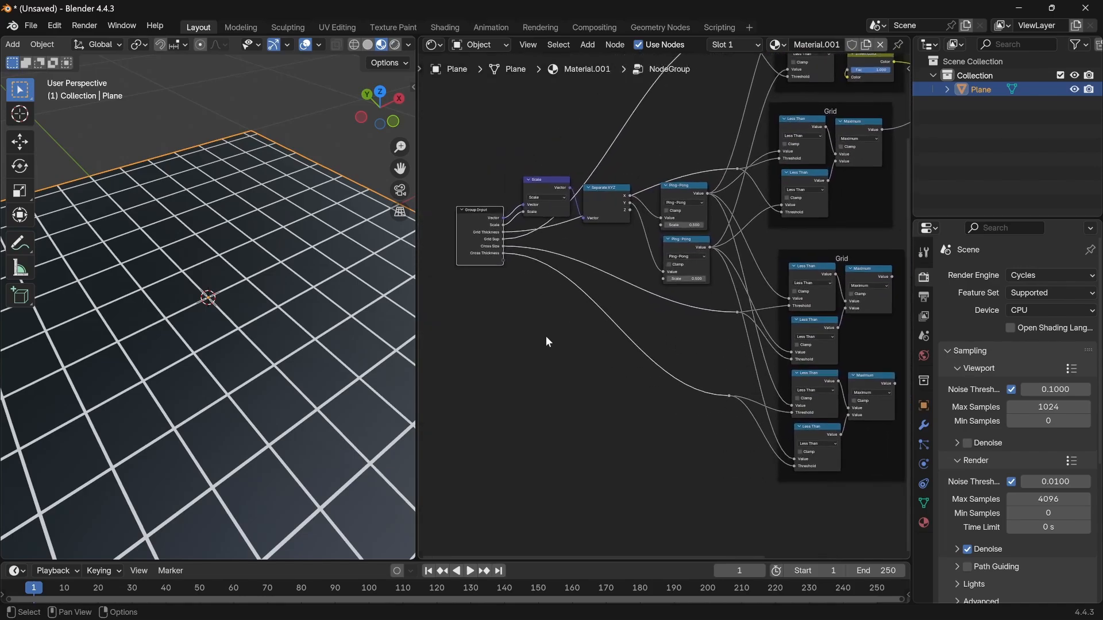
pyautogui.moveTo(638, 369); pyautogui.dragTo(615, 412, button='middle')
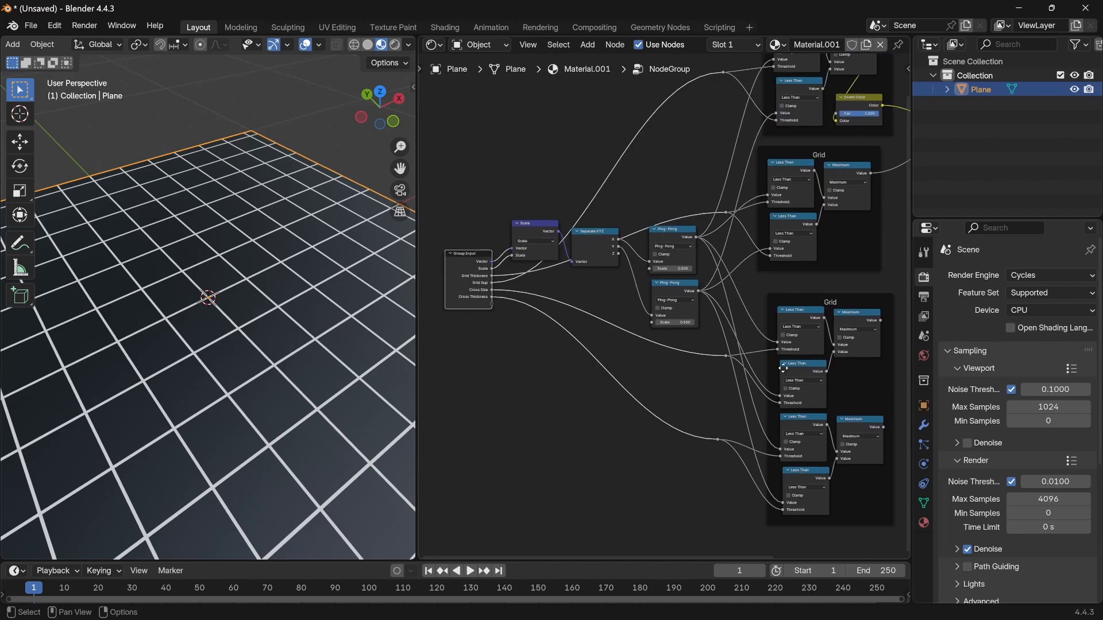
pyautogui.moveTo(783, 369); pyautogui.dragTo(648, 364, button='middle')
pyautogui.scroll(3, 661, 408)
pyautogui.moveTo(660, 411); pyautogui.dragTo(629, 375, button='middle')
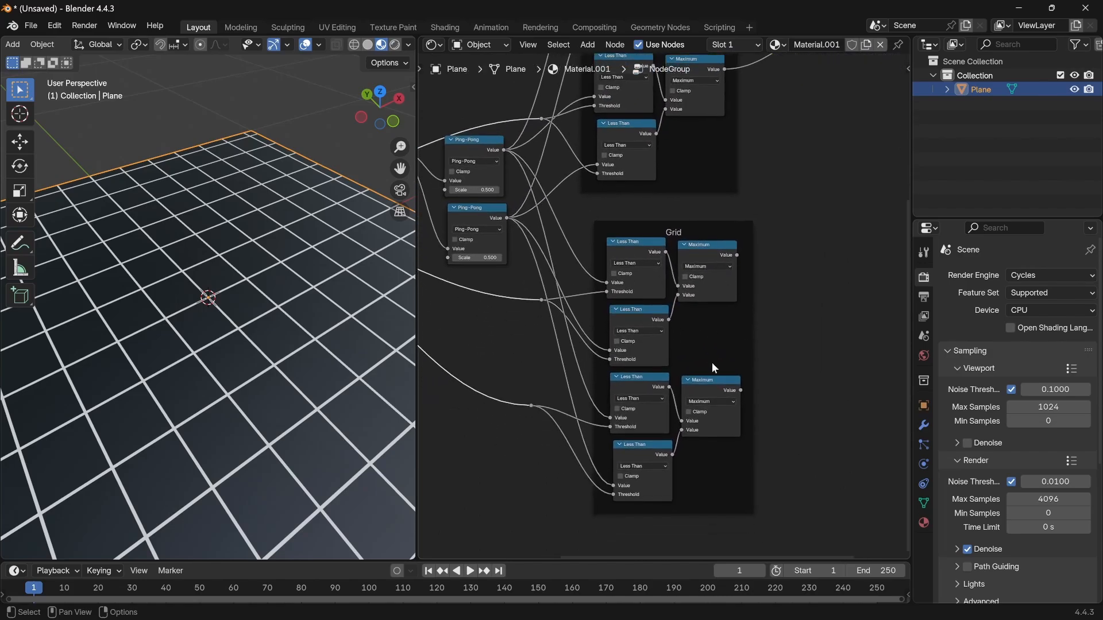
pyautogui.moveTo(615, 306); pyautogui.dragTo(617, 316, button='middle')
pyautogui.scroll(-3, 613, 215)
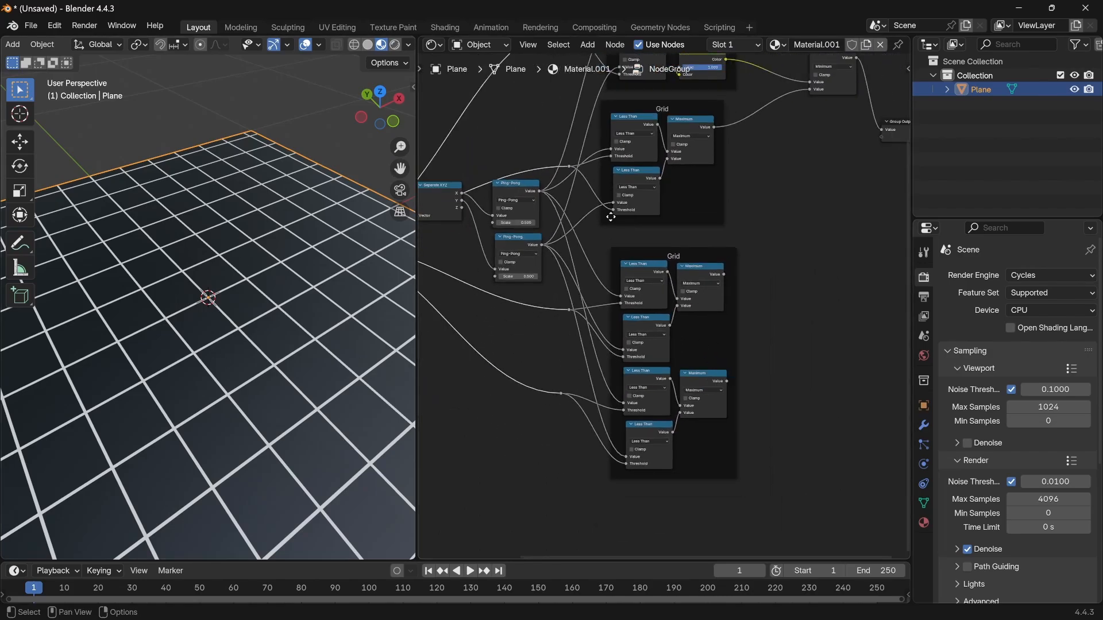
# Sketch an annotation square around one grid intersection in the 3D viewport and undo the drawing
pyautogui.click(19, 241)
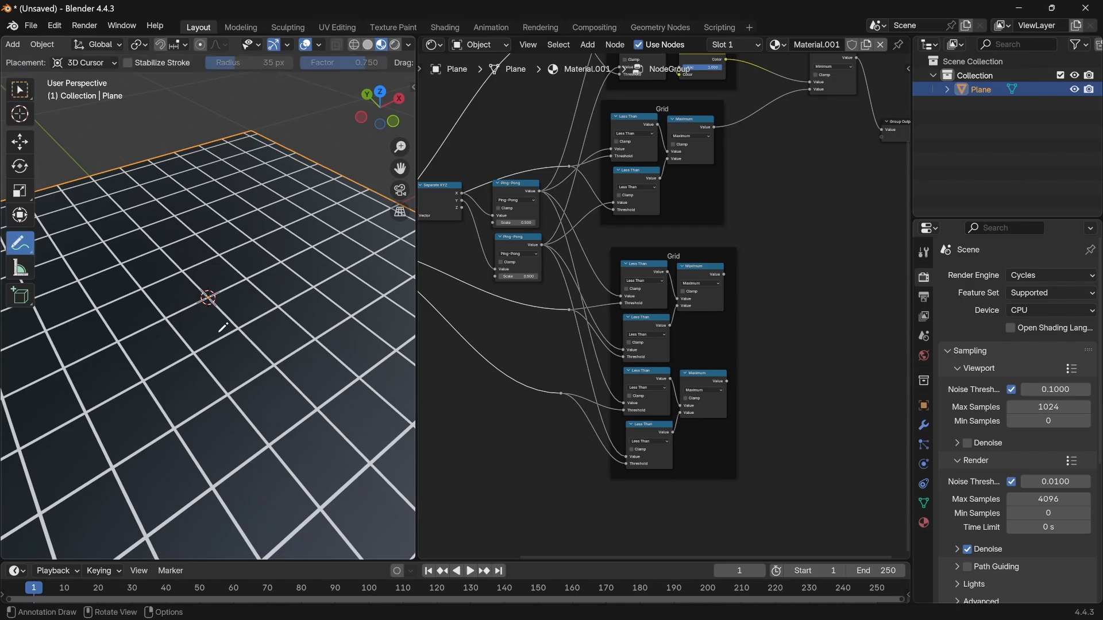
pyautogui.moveTo(241, 332)
pyautogui.mouseDown()
pyautogui.moveTo(231, 318)
pyautogui.moveTo(248, 325)
pyautogui.moveTo(242, 338)
pyautogui.mouseUp()
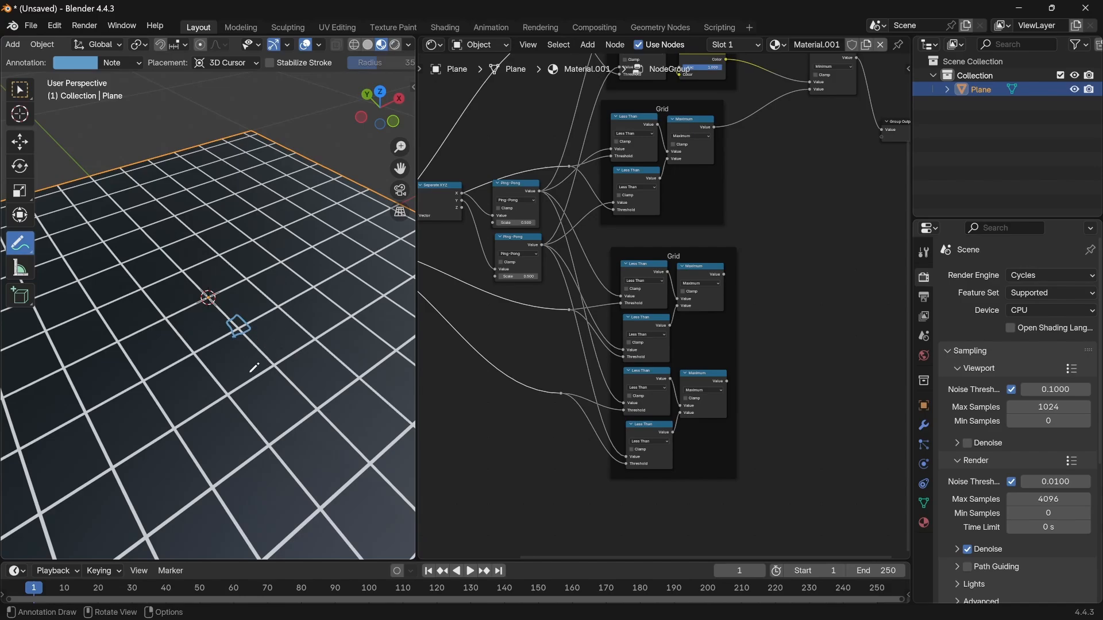
pyautogui.moveTo(230, 376)
pyautogui.mouseDown()
pyautogui.moveTo(217, 365)
pyautogui.moveTo(252, 326)
pyautogui.moveTo(270, 364)
pyautogui.moveTo(223, 376)
pyautogui.mouseUp()
pyautogui.hotkey('ctrl', 'z')
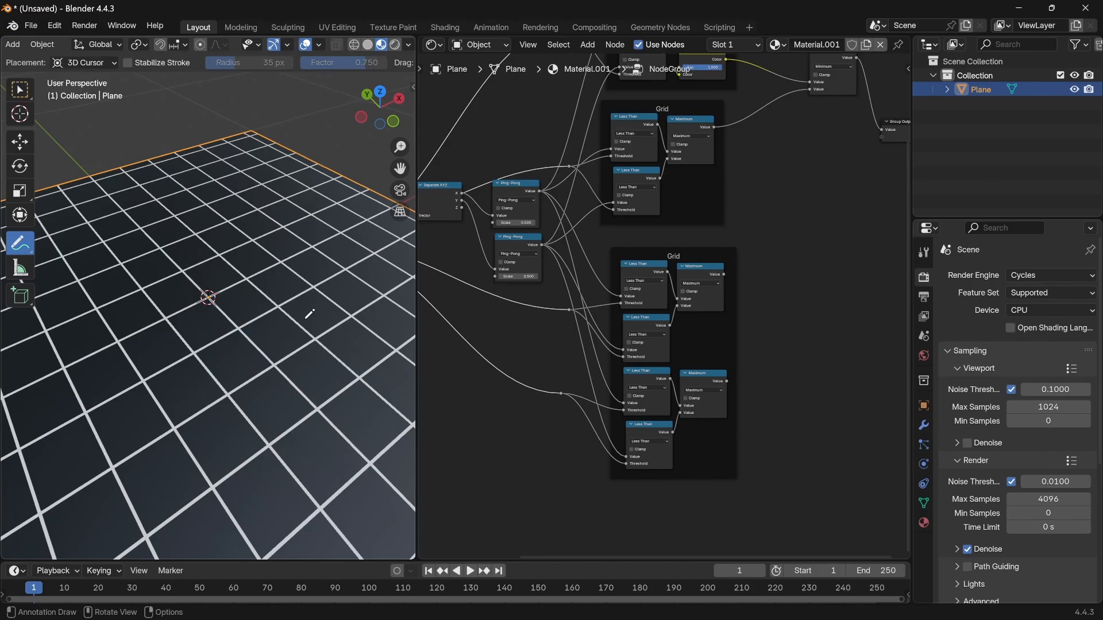
# Switch the upper Maximum node in the new Grid frame to Minimum
pyautogui.scroll(4, 714, 283)
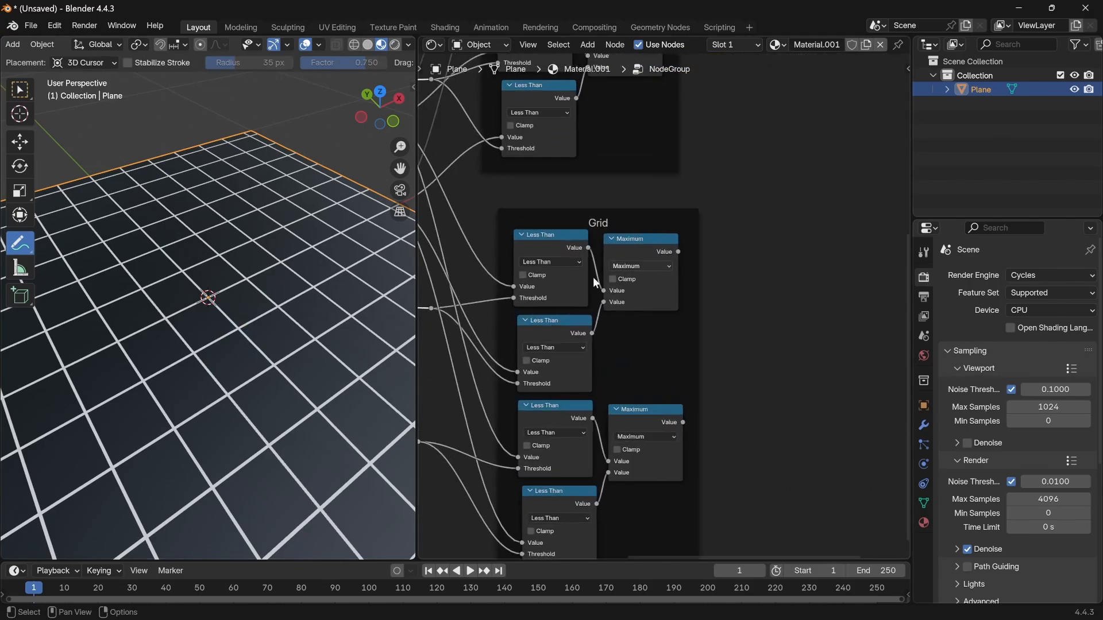
pyautogui.click(650, 263)
pyautogui.click(730, 296)
pyautogui.press('Tab')
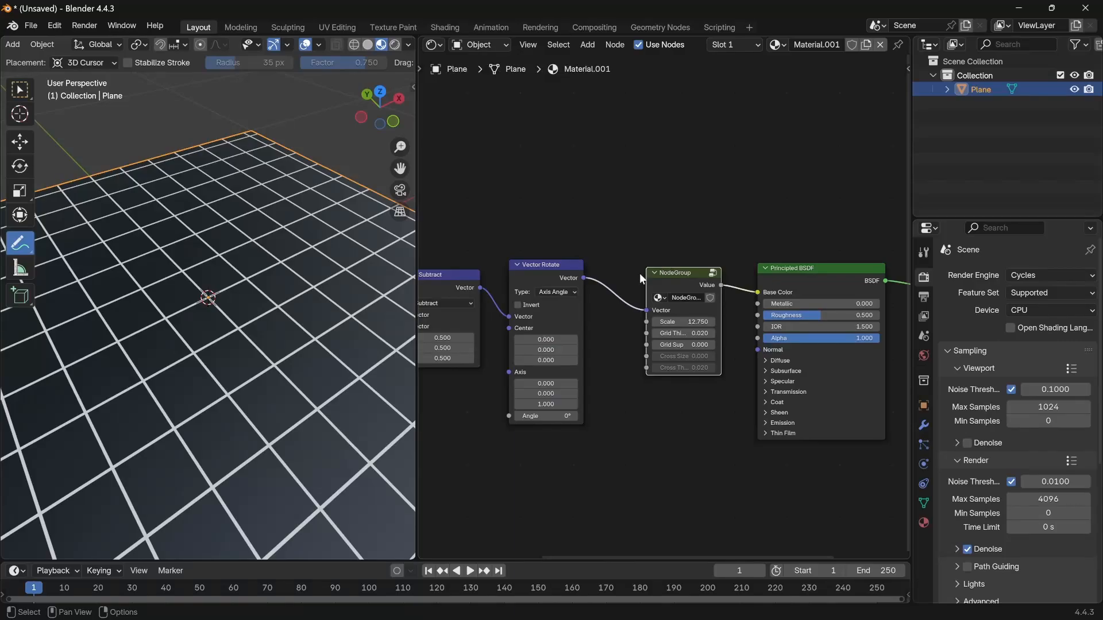
pyautogui.press('Tab')
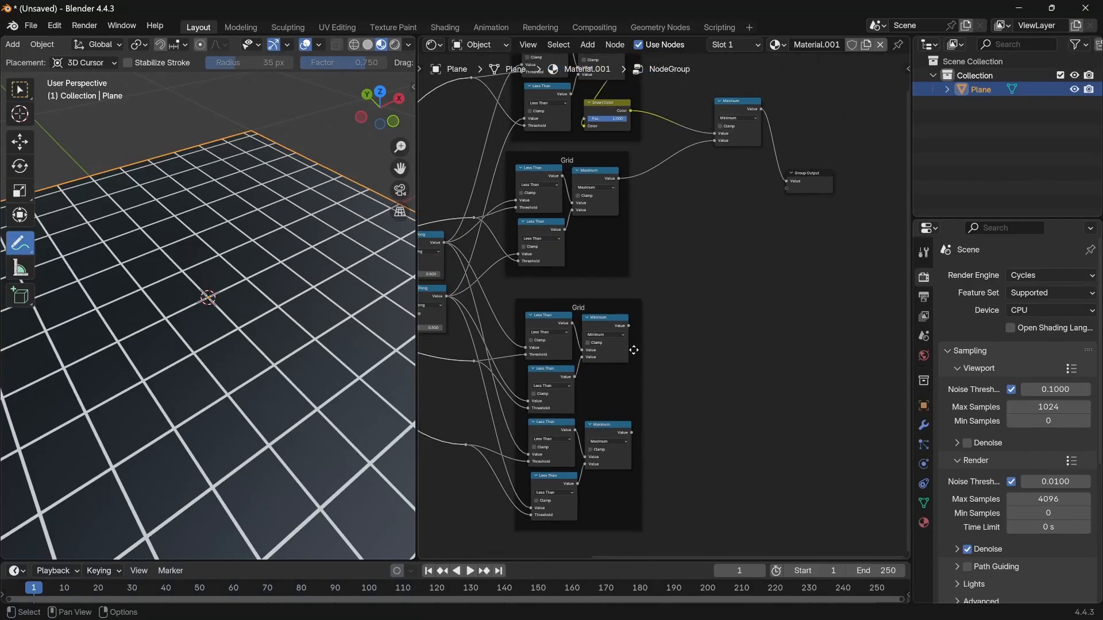
# Link the new Grid frame's upper Minimum output directly to the Group Output's Value socket
pyautogui.moveTo(635, 424); pyautogui.dragTo(615, 390, button='middle')
pyautogui.moveTo(603, 262); pyautogui.dragTo(629, 224, button='middle')
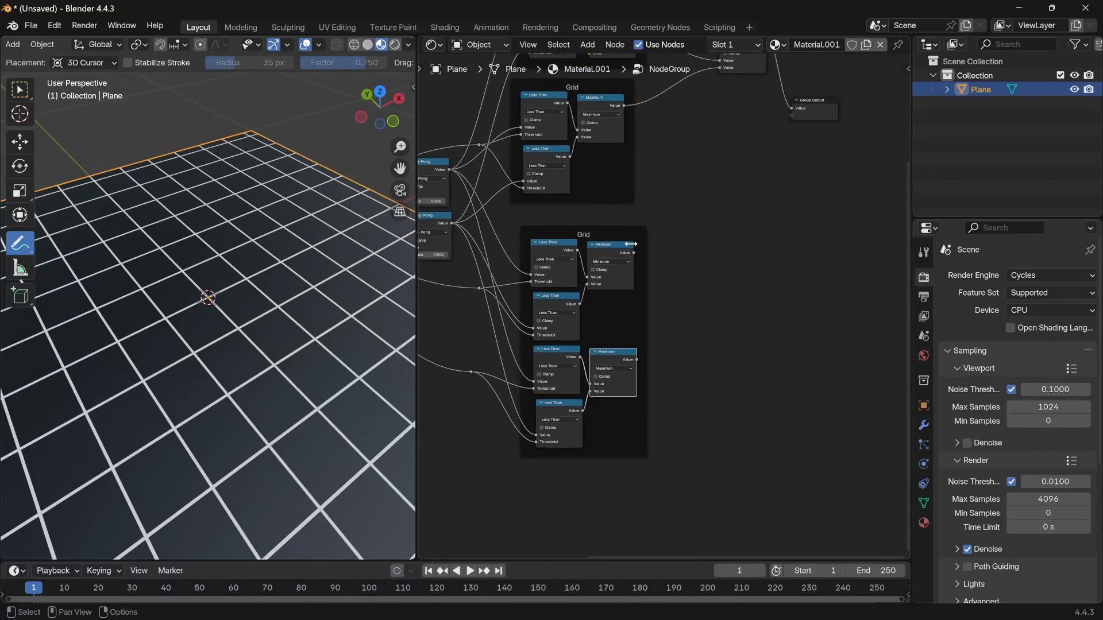
pyautogui.moveTo(634, 252); pyautogui.dragTo(791, 106)
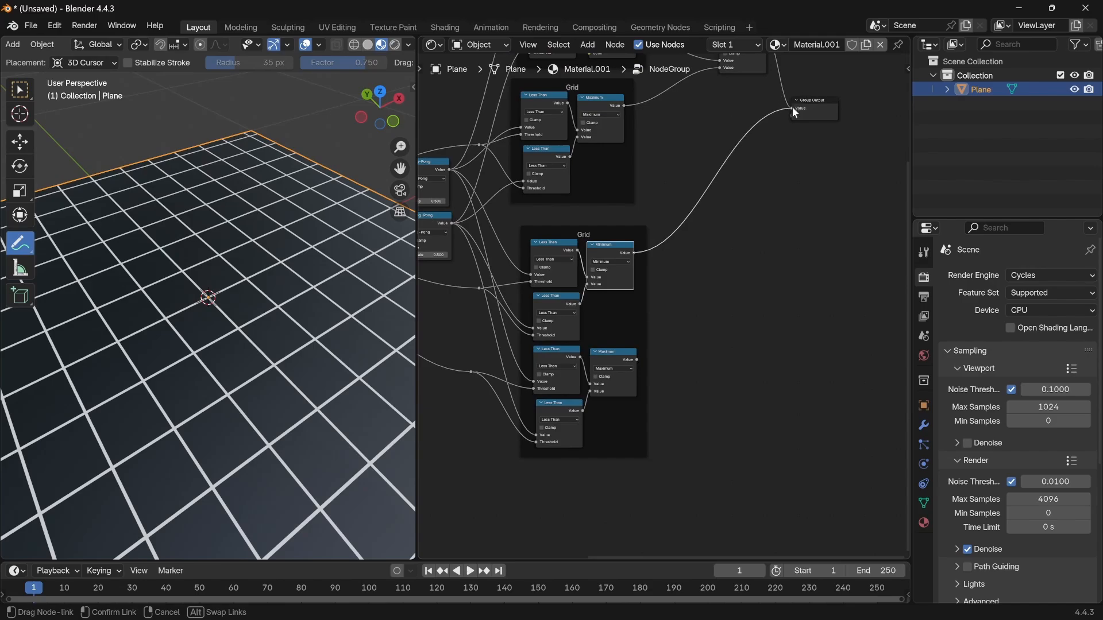
# Leave the node group and set its Cross Size to 0.1
pyautogui.press('Tab')
pyautogui.scroll(5, 648, 371)
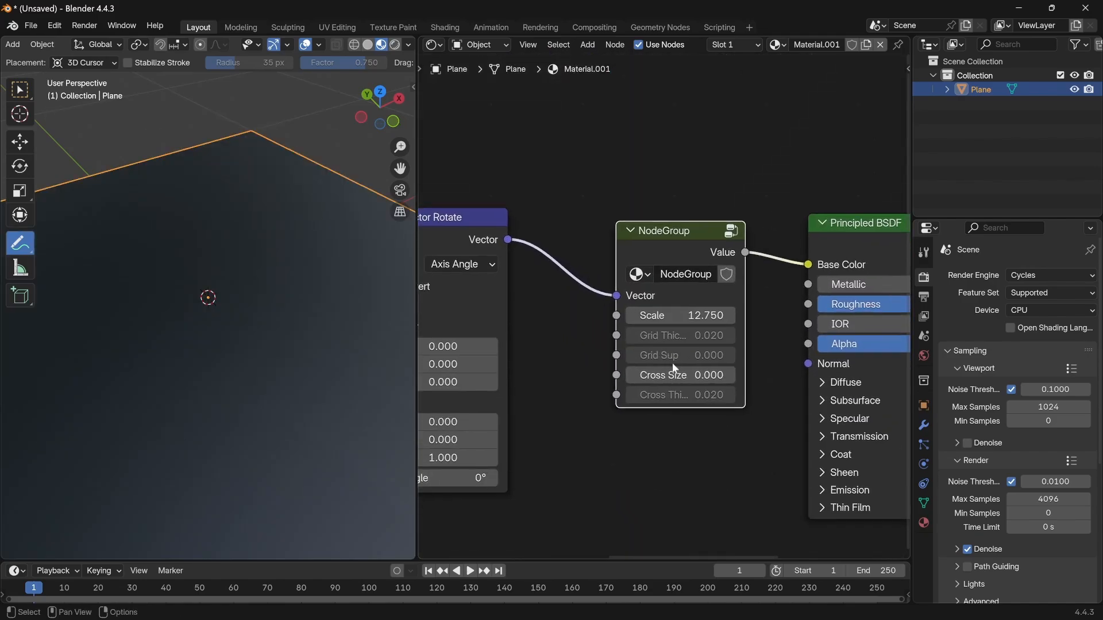
pyautogui.click(682, 375)
pyautogui.press('BackSpace')
pyautogui.write('0.1')
pyautogui.press('Return')
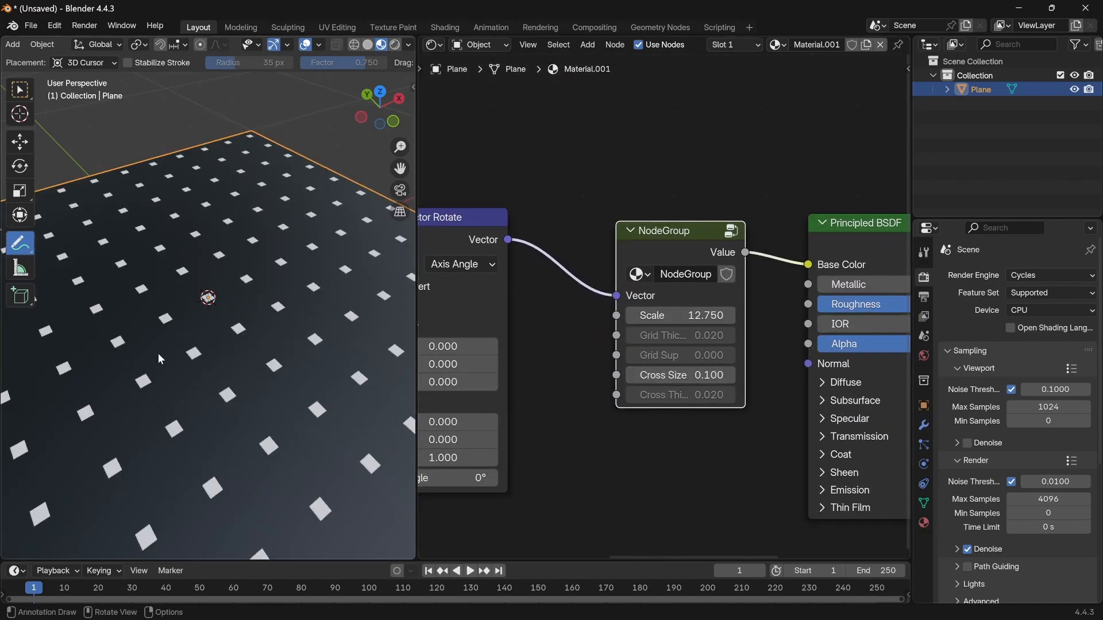
pyautogui.scroll(-2, 178, 312)
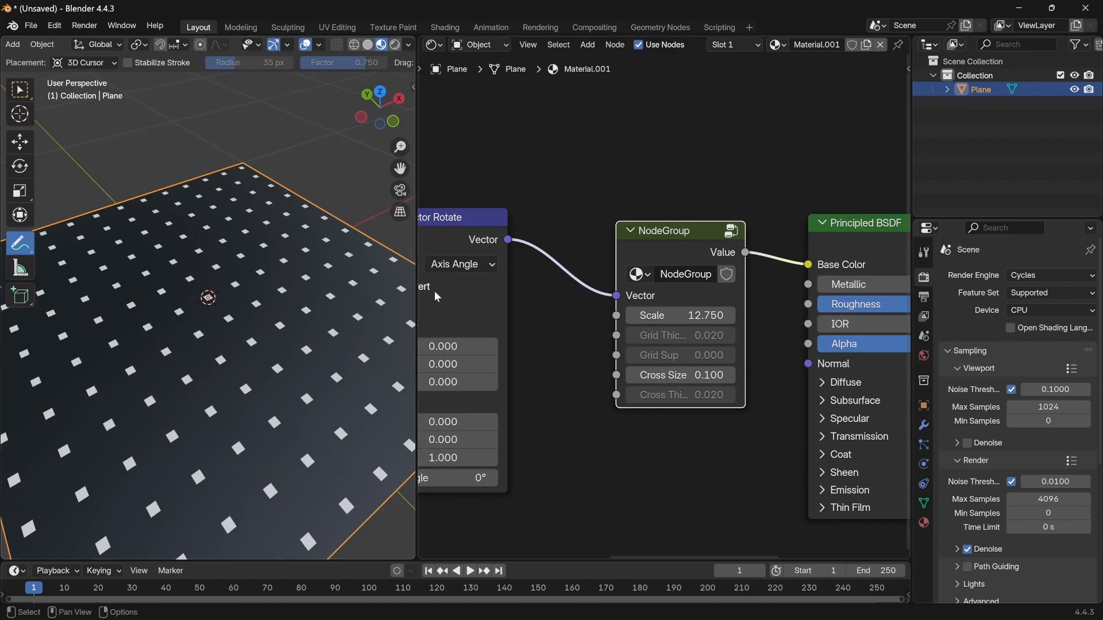
# Reopen the group and make room by moving the Group Output farther right and the loose Minimum node closer to the Grid frames
pyautogui.press('Tab')
pyautogui.scroll(-2, 755, 241)
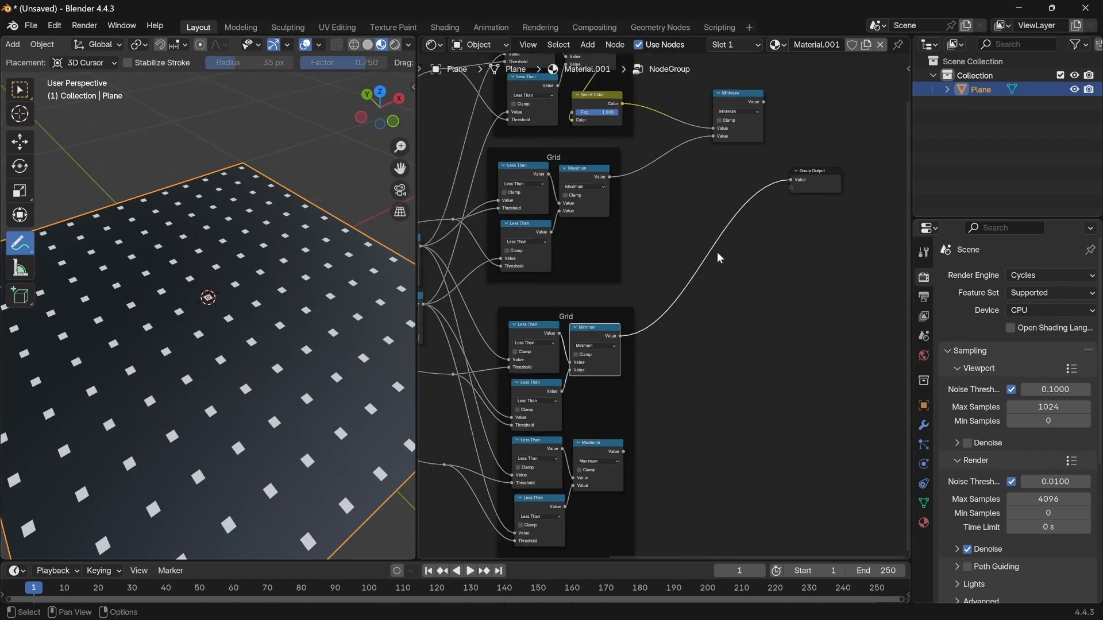
pyautogui.moveTo(831, 292); pyautogui.dragTo(747, 219)
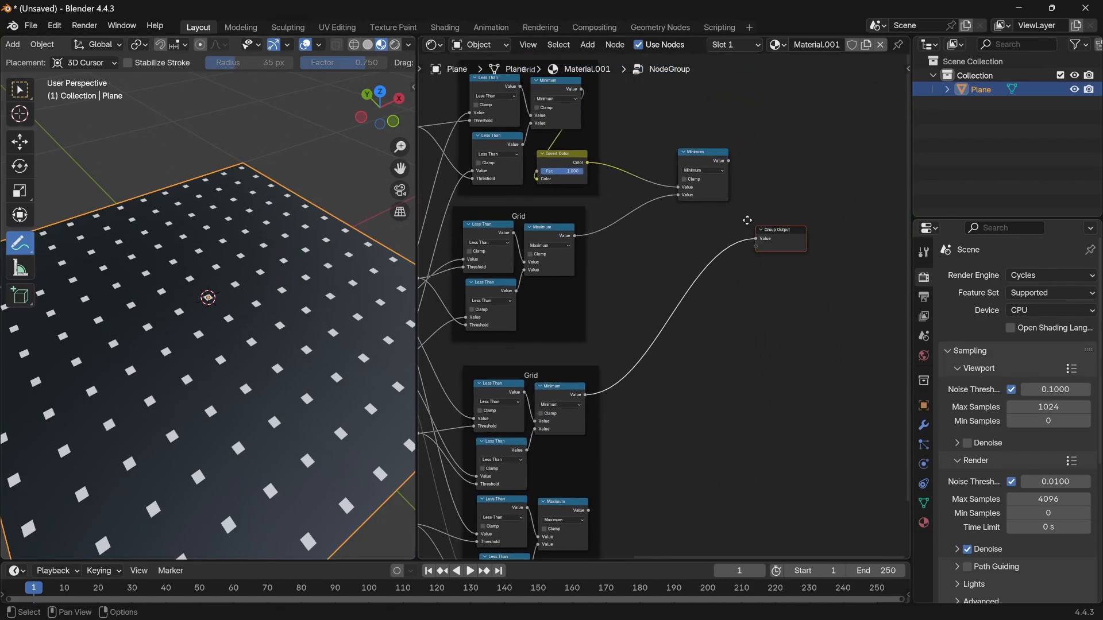
pyautogui.press('g')
pyautogui.click(818, 215)
pyautogui.moveTo(714, 162); pyautogui.dragTo(699, 166, button='middle')
pyautogui.moveTo(699, 166); pyautogui.dragTo(638, 210)
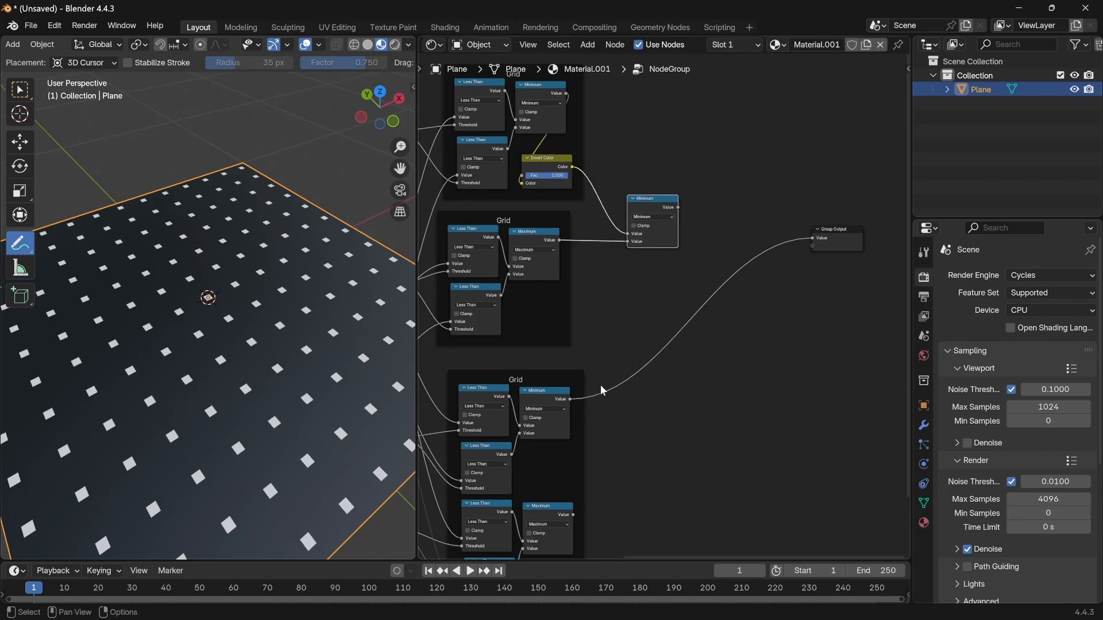
# Duplicate the loose Minimum node as a Maximum, insert it before the Group Output and link the original Minimum into it
pyautogui.hotkey('shift', 'd')
pyautogui.click(727, 239)
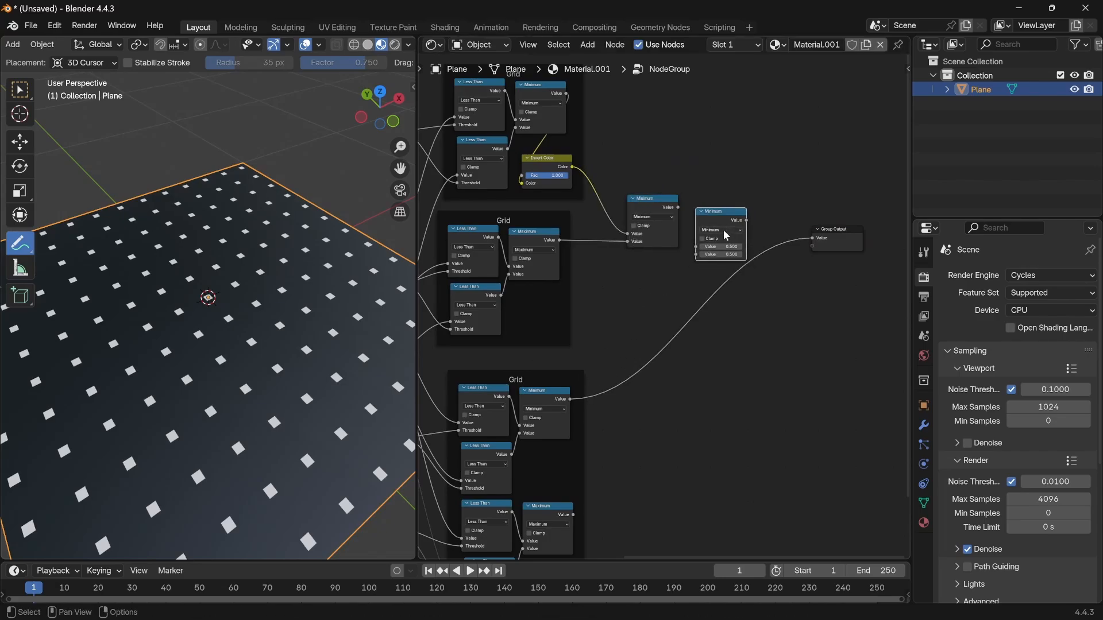
pyautogui.click(727, 235)
pyautogui.click(775, 267)
pyautogui.moveTo(702, 221); pyautogui.dragTo(730, 238)
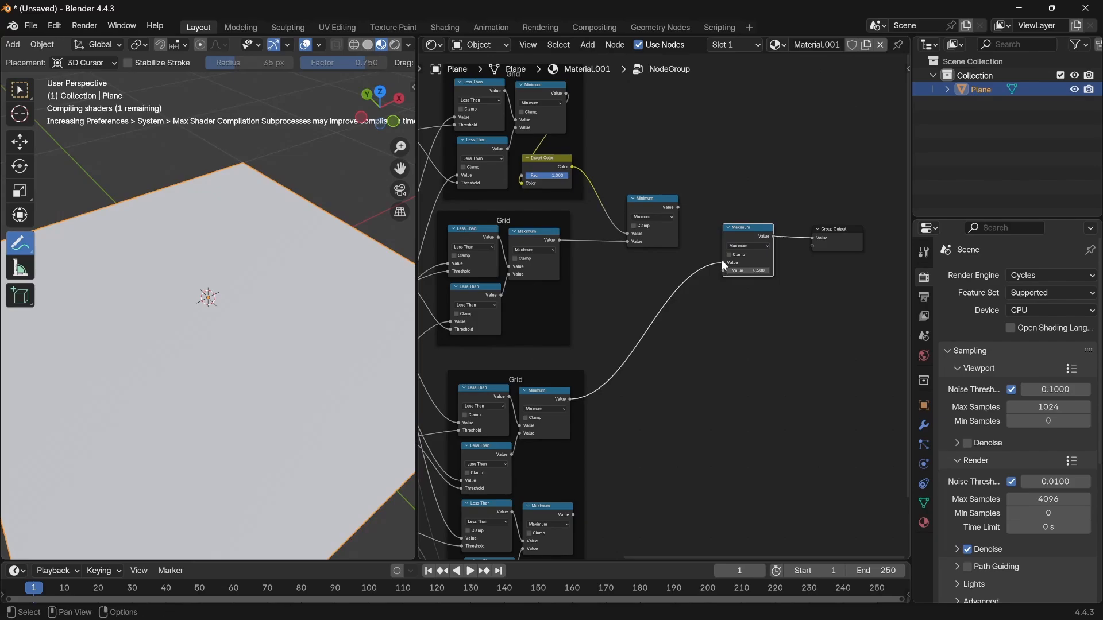
pyautogui.keyDown('alt'); pyautogui.moveTo(673, 205); pyautogui.dragTo(728, 260, button='right'); pyautogui.keyUp('alt')
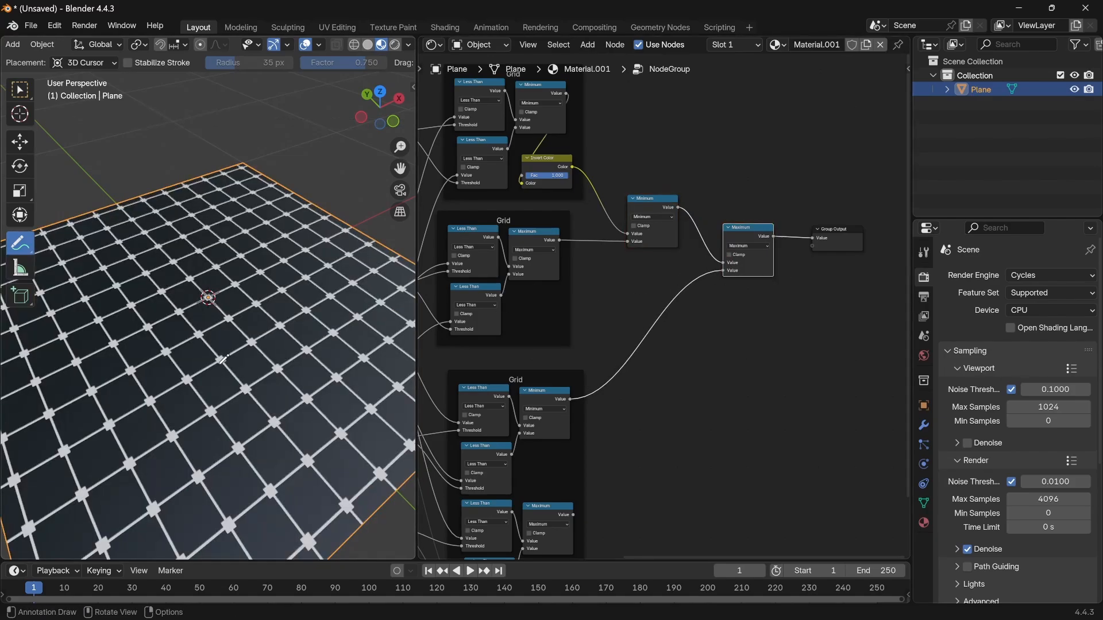
# Leave the node group, return to the selection tool and raise the group's Cross Size to 0.13
pyautogui.moveTo(224, 359); pyautogui.dragTo(228, 359, button='middle')
pyautogui.moveTo(588, 465); pyautogui.dragTo(630, 384, button='middle')
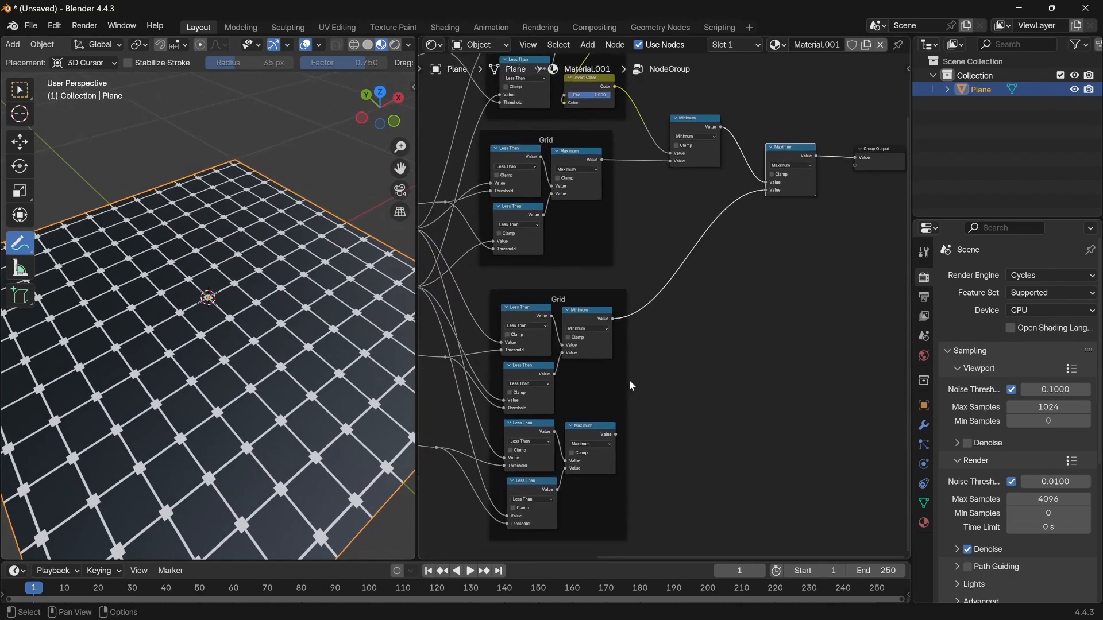
pyautogui.scroll(5, 182, 399)
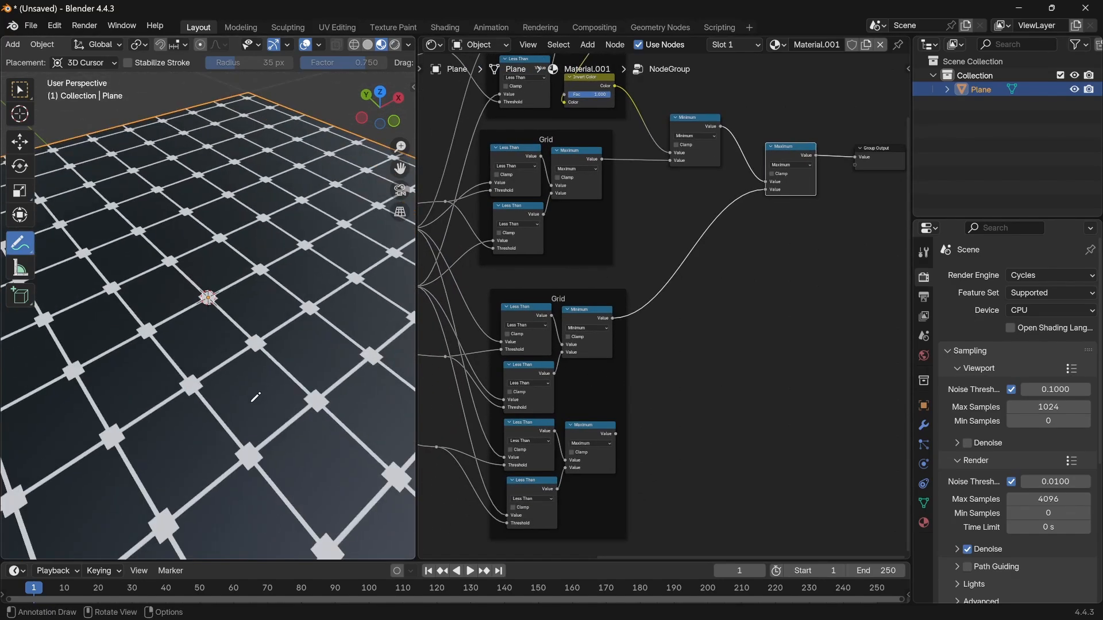
pyautogui.scroll(-3, 653, 313)
pyautogui.moveTo(693, 293); pyautogui.dragTo(847, 266, button='middle')
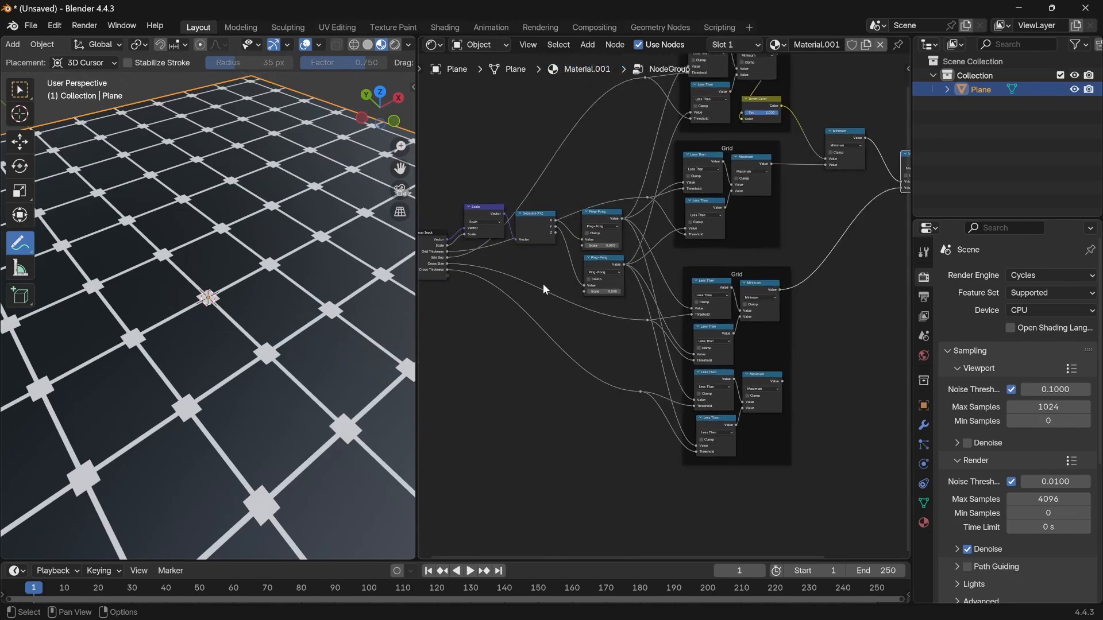
pyautogui.press('Tab')
pyautogui.click(20, 90)
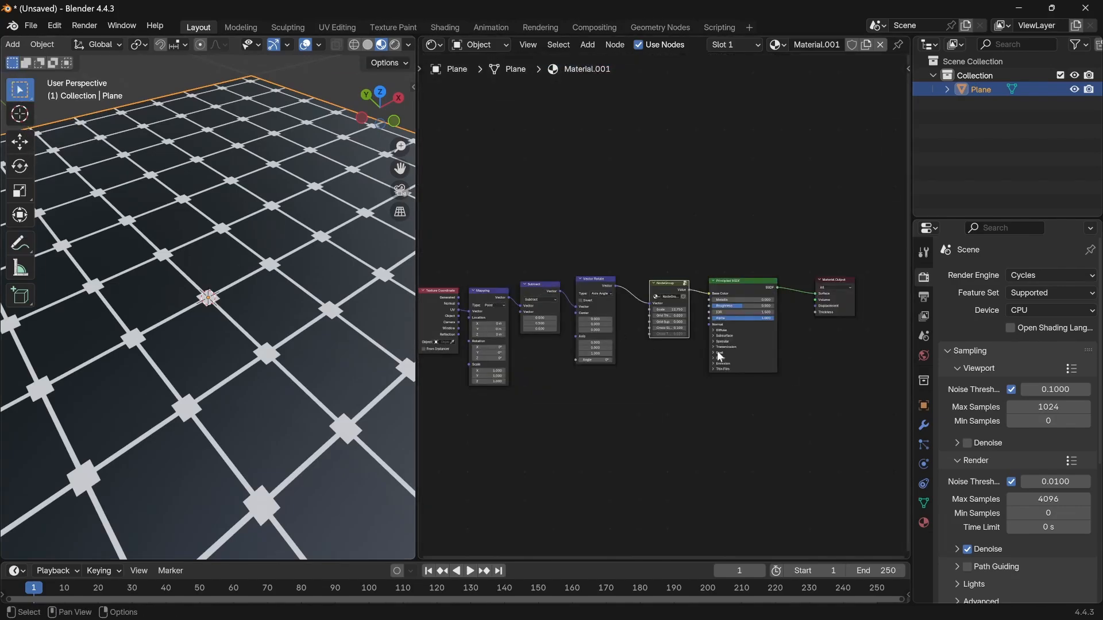
pyautogui.scroll(2, 694, 350)
pyautogui.scroll(2, 693, 349)
pyautogui.moveTo(674, 367)
pyautogui.mouseDown()
pyautogui.moveTo(874, 368)
pyautogui.moveTo(691, 367)
pyautogui.mouseUp()
pyautogui.scroll(-1, 658, 334)
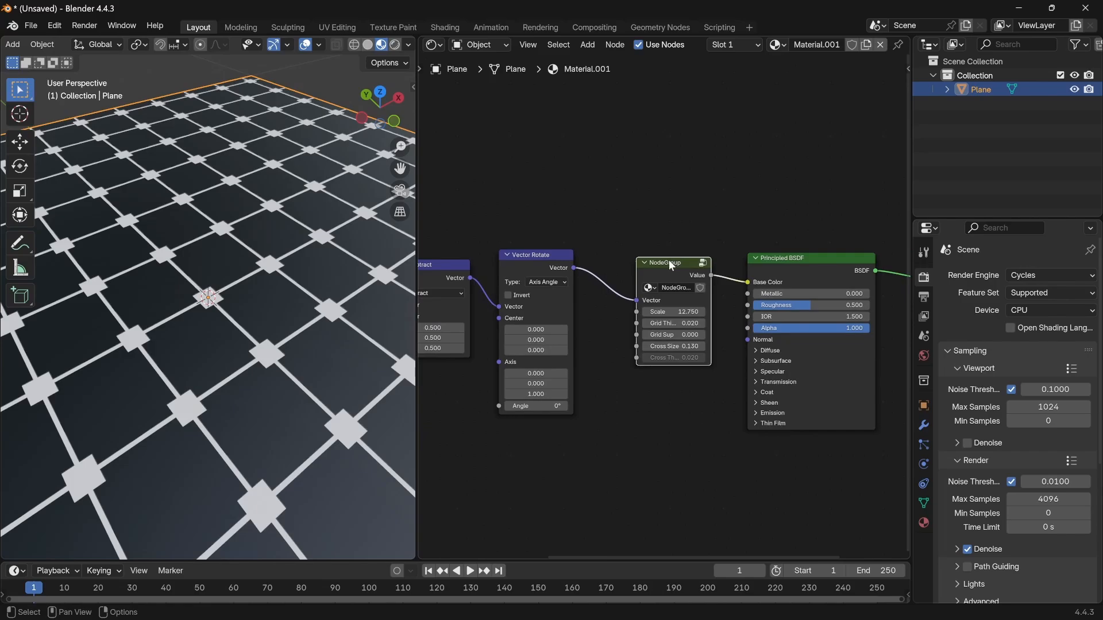
# Reopen the group and link the new Grid frame's lower Maximum output to the final Maximum's second Value input
pyautogui.press('Tab')
pyautogui.moveTo(714, 323); pyautogui.dragTo(679, 349, button='middle')
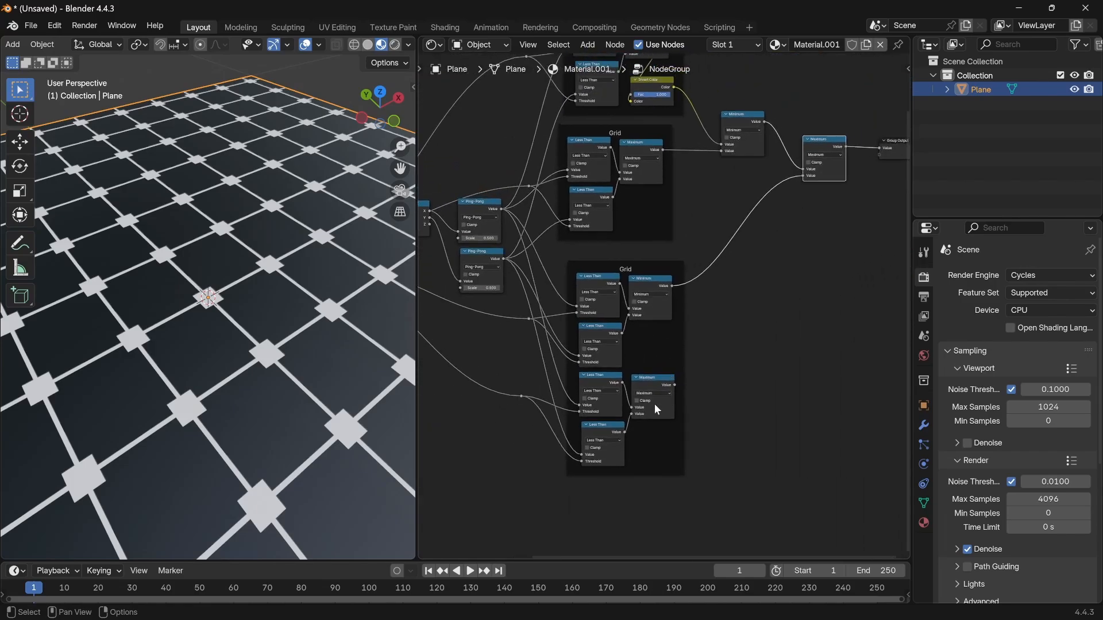
pyautogui.moveTo(674, 384); pyautogui.dragTo(804, 178)
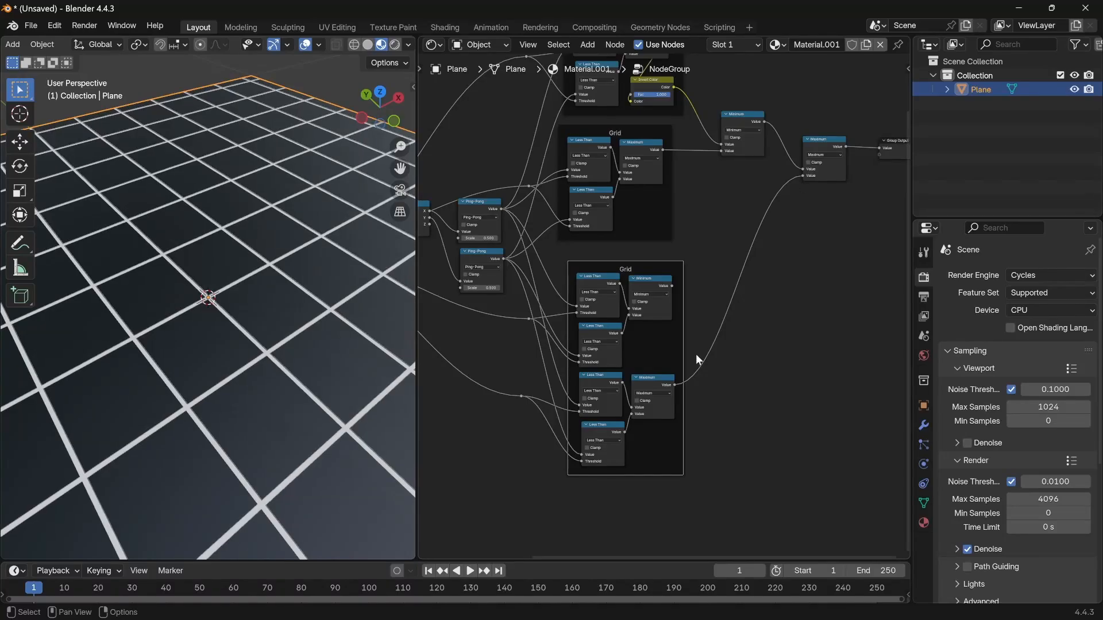
# Duplicate the lower Maximum beside the Minimum in the bottom Grid frame and link the Minimum and lower Maximum outputs into its two Value inputs
pyautogui.scroll(2, 653, 422)
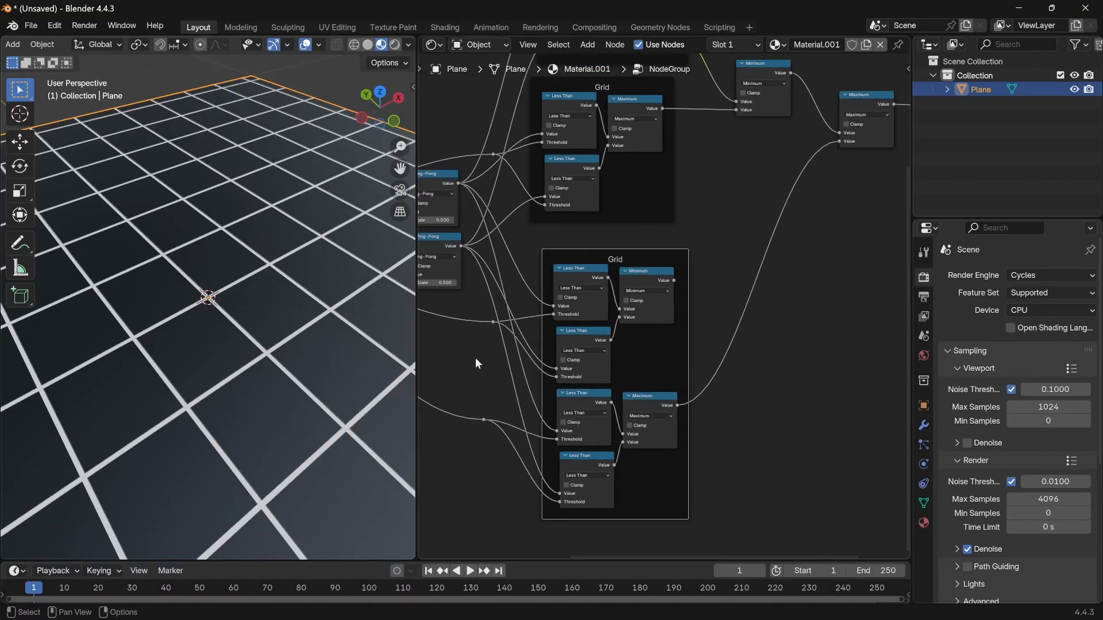
pyautogui.moveTo(563, 384); pyautogui.dragTo(510, 407, button='middle')
pyautogui.click(588, 430)
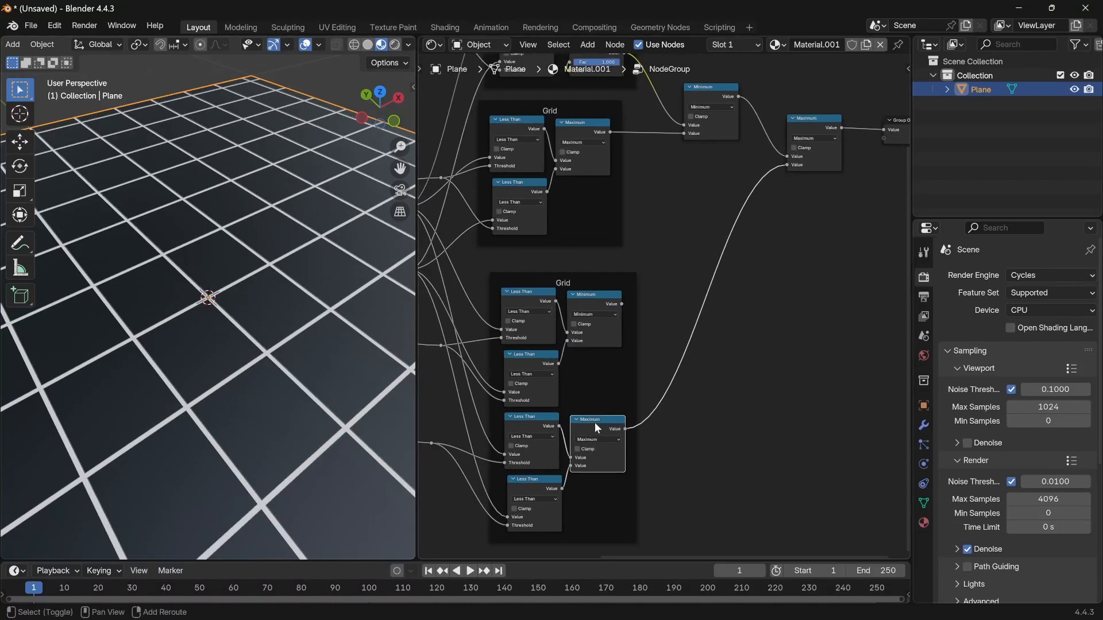
pyautogui.hotkey('shift', 'd')
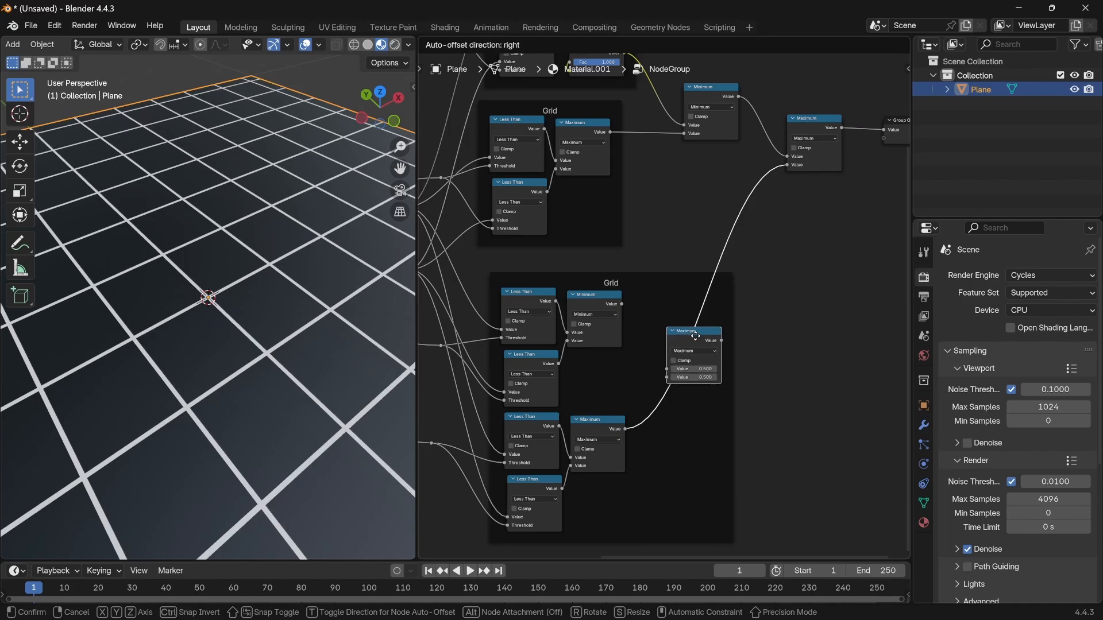
pyautogui.click(659, 310)
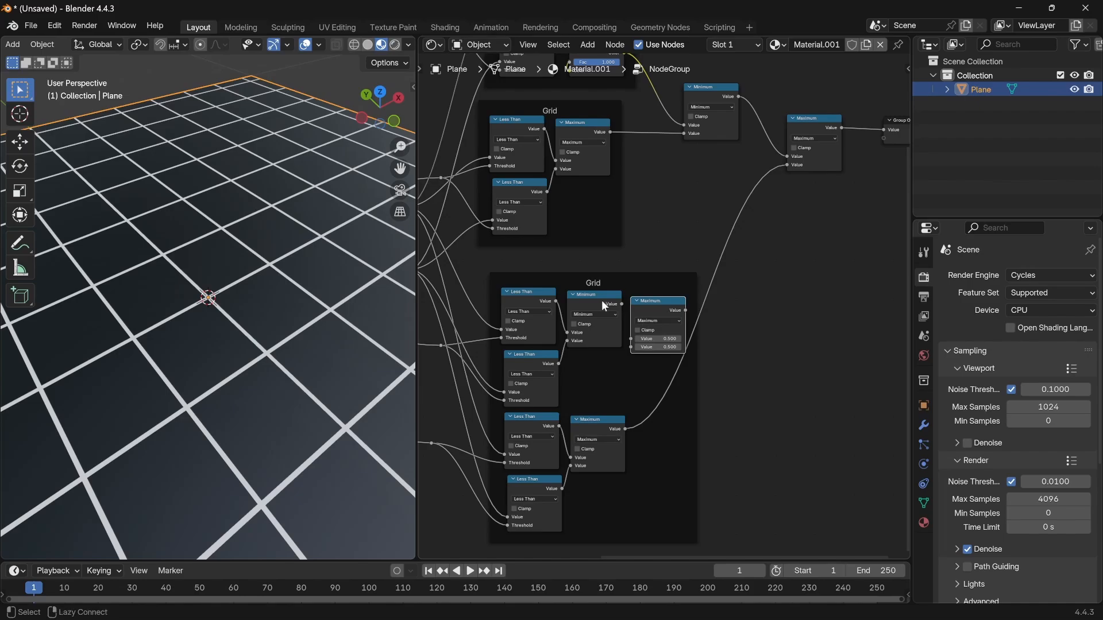
pyautogui.moveTo(615, 304); pyautogui.dragTo(645, 347)
pyautogui.moveTo(625, 428); pyautogui.dragTo(641, 347)
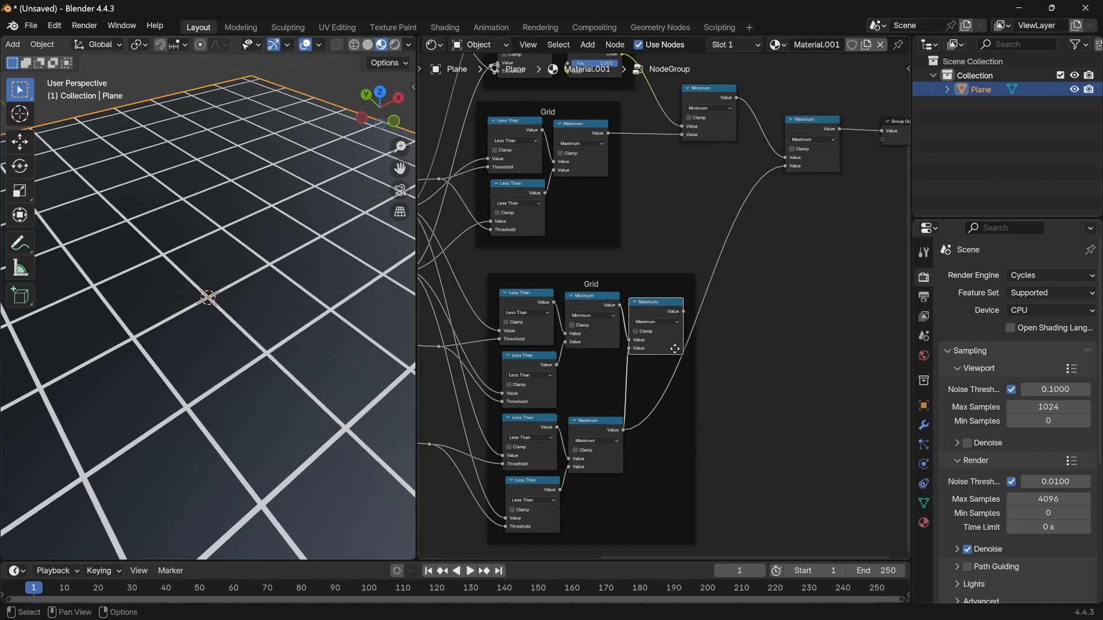
# Change the duplicated node's operation to Minimum and link its output to the final Maximum's second Value input
pyautogui.scroll(1, 644, 333)
pyautogui.click(635, 339)
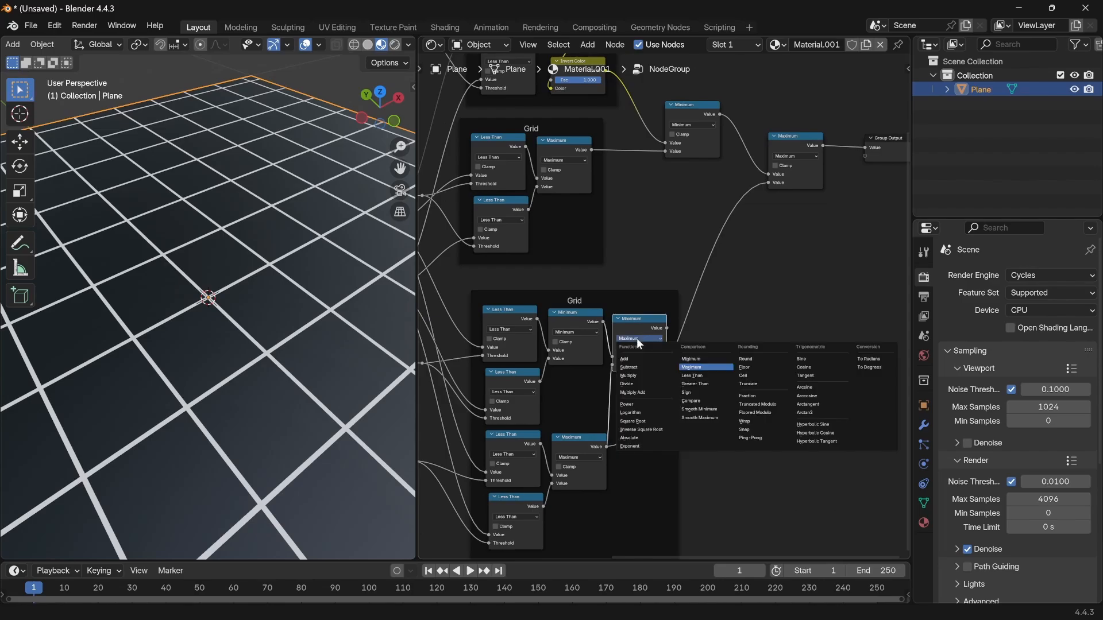
pyautogui.click(701, 363)
pyautogui.moveTo(666, 326); pyautogui.dragTo(772, 183)
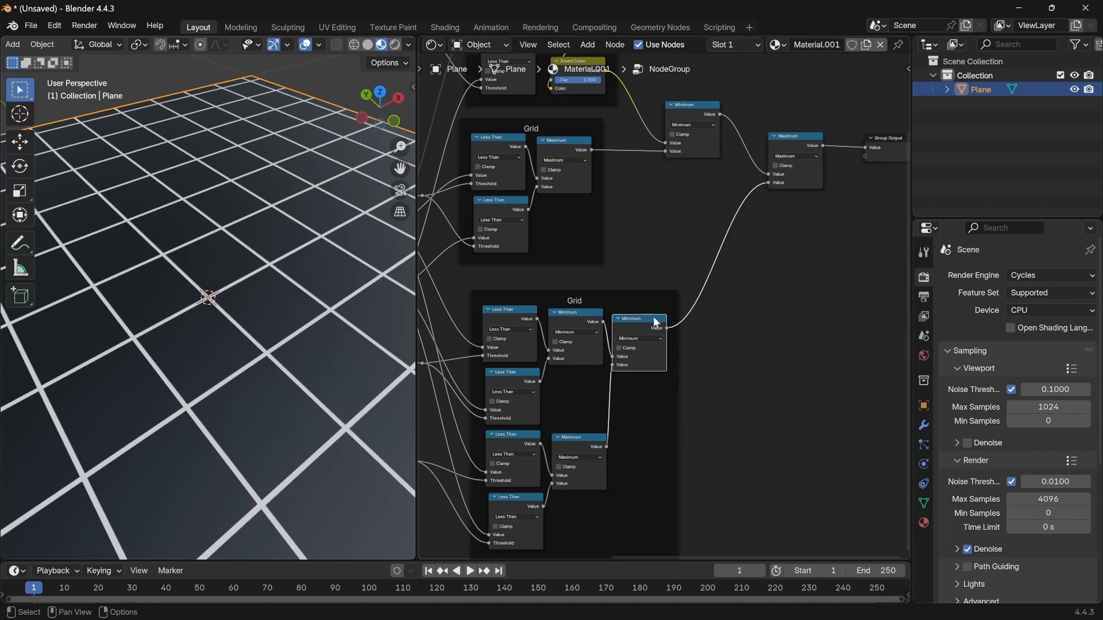
# Leave the node group and set its Cross Thickness to 0.1
pyautogui.press('Tab')
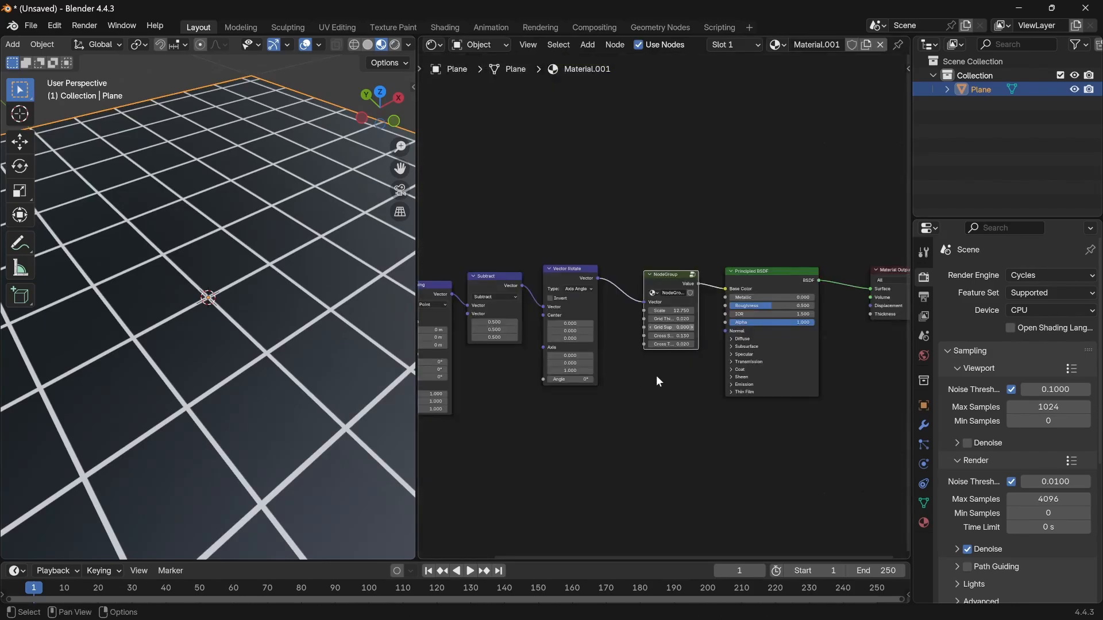
pyautogui.scroll(2, 661, 373)
pyautogui.doubleClick(685, 362)
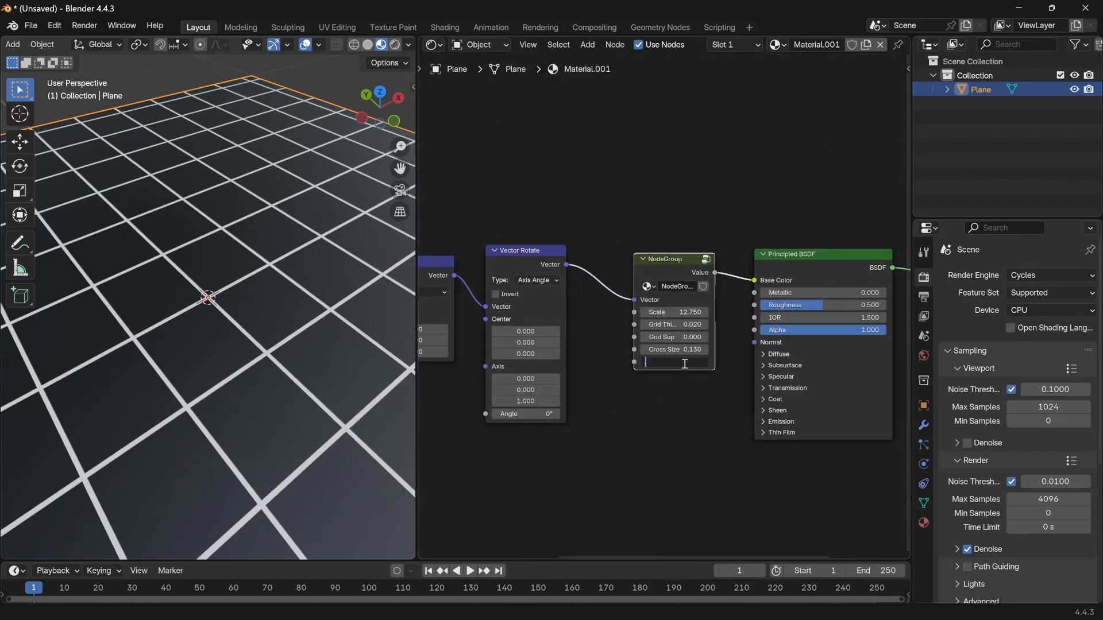
pyautogui.write('0.1')
pyautogui.press('Return')
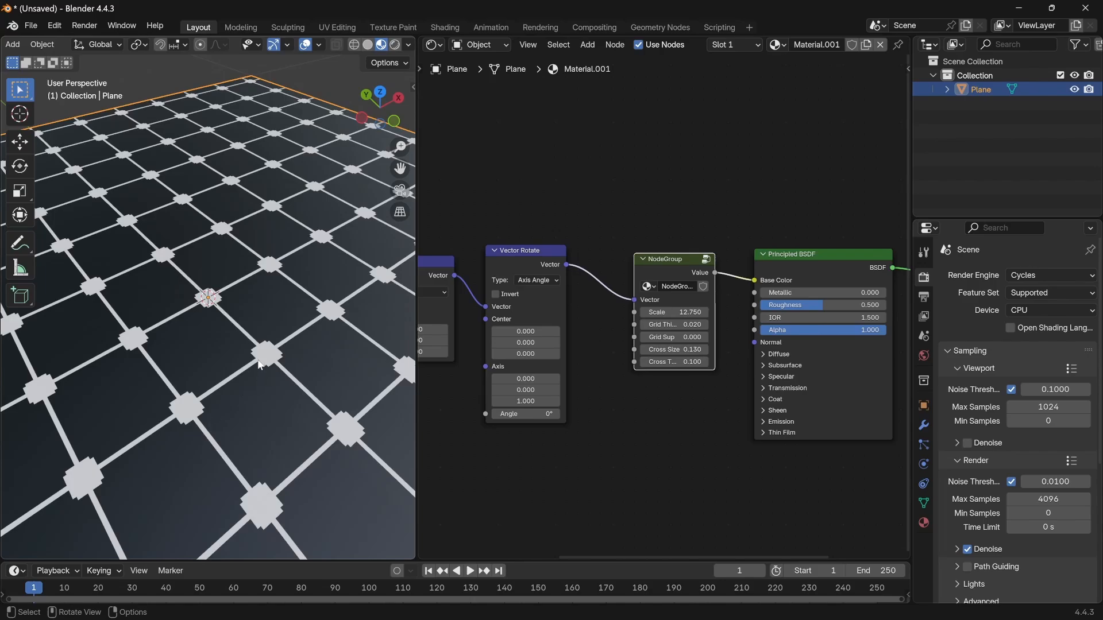
# Set the group's Cross Size to 0.2 and Cross Thickness to 0.05
pyautogui.doubleClick(688, 351)
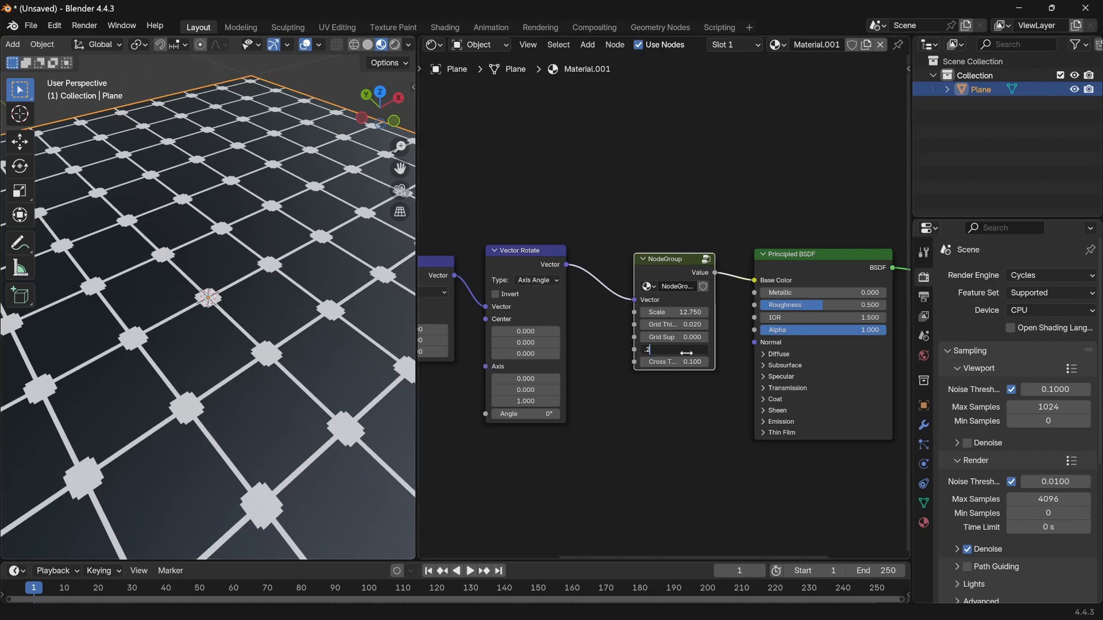
pyautogui.write('.2')
pyautogui.press('Return')
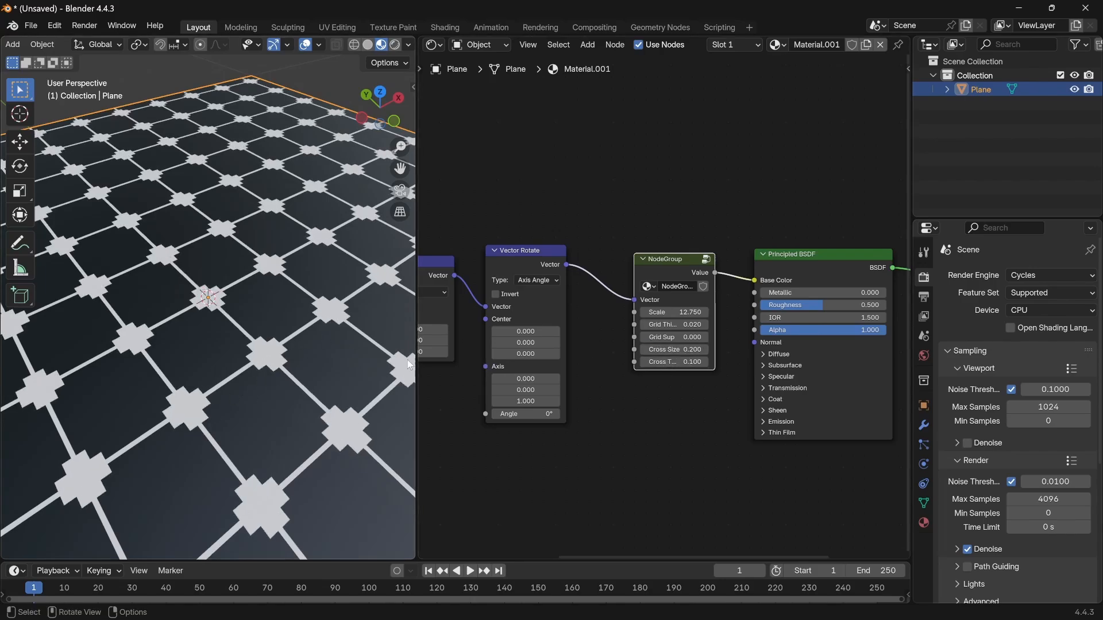
pyautogui.doubleClick(675, 362)
pyautogui.press('Return')
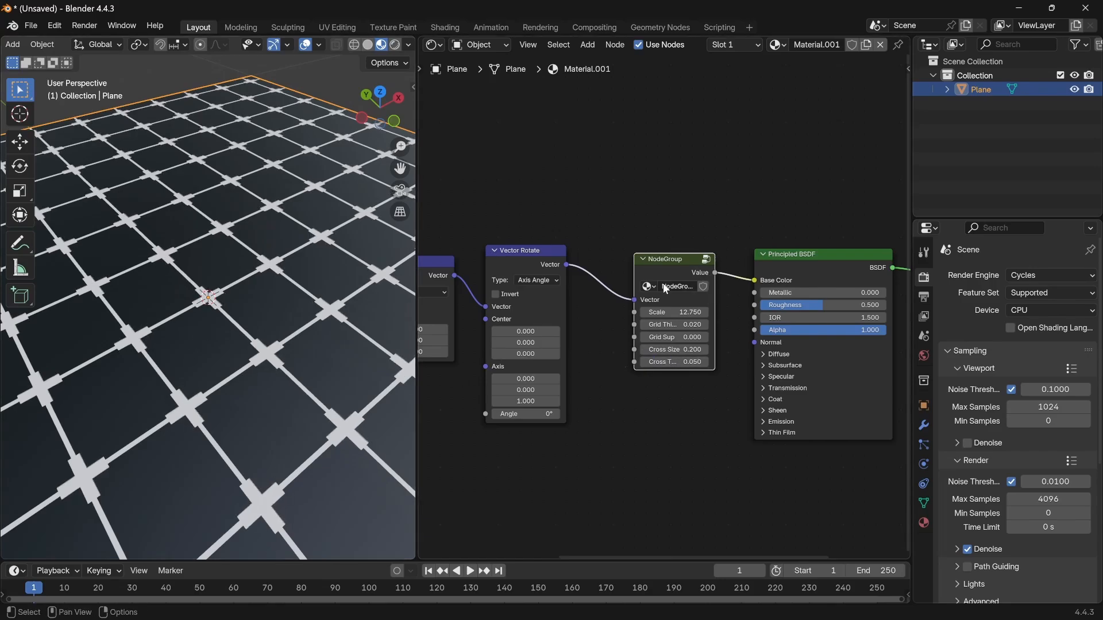
# Reopen the group and move the new Minimum node closer to the two nodes feeding it in the bottom Grid frame
pyautogui.press('Tab')
pyautogui.scroll(-4, 672, 282)
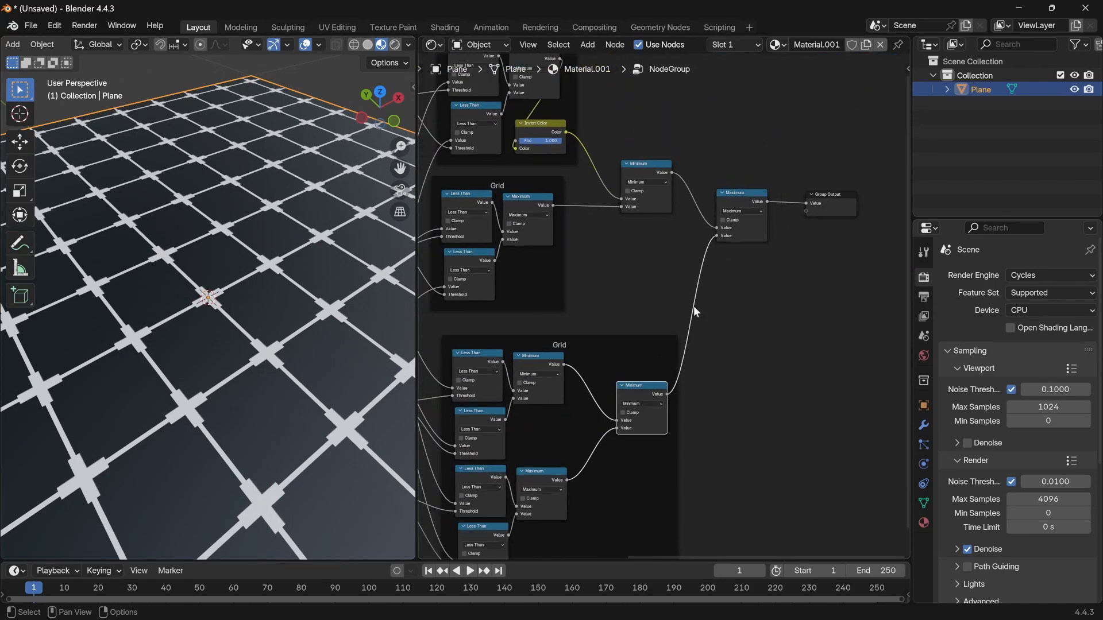
pyautogui.moveTo(694, 311); pyautogui.dragTo(692, 289, button='middle')
pyautogui.press('g')
pyautogui.click(633, 352)
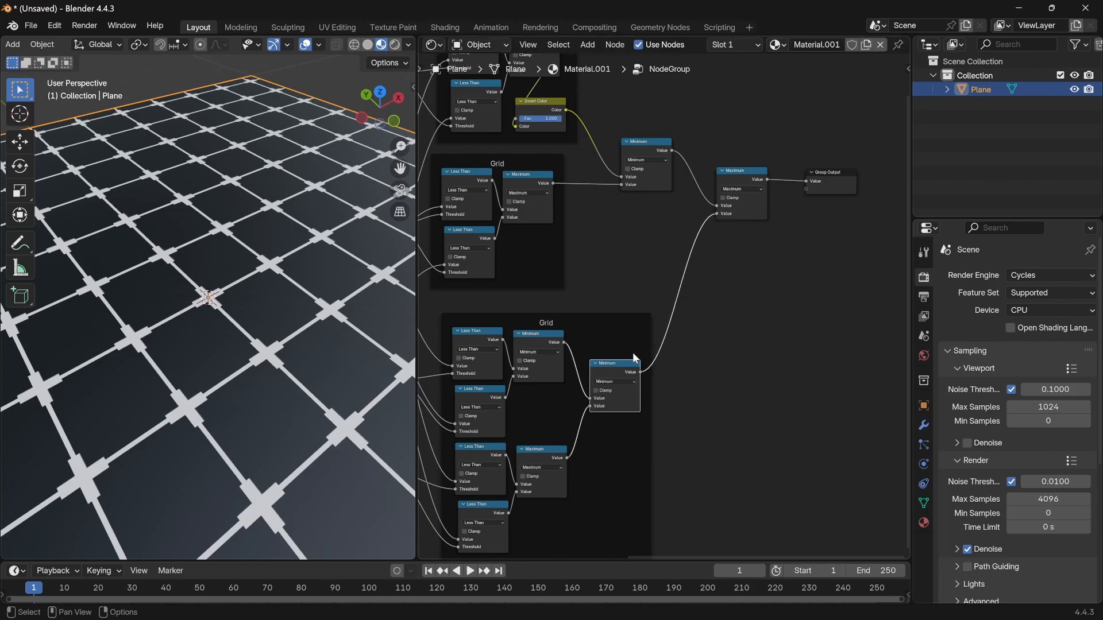
# Leave the node group and adjust its Scale to 11.03 and Cross Thickness to 0.06
pyautogui.scroll(-6, 635, 350)
pyautogui.moveTo(590, 345); pyautogui.dragTo(651, 326, button='middle')
pyautogui.press('Tab')
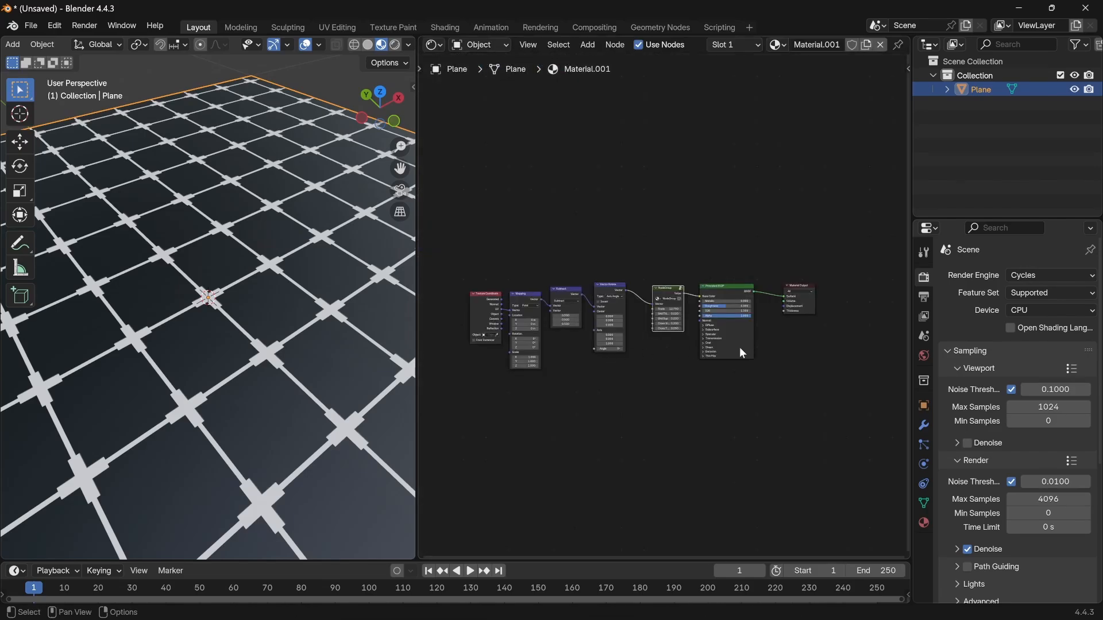
pyautogui.press('Tab')
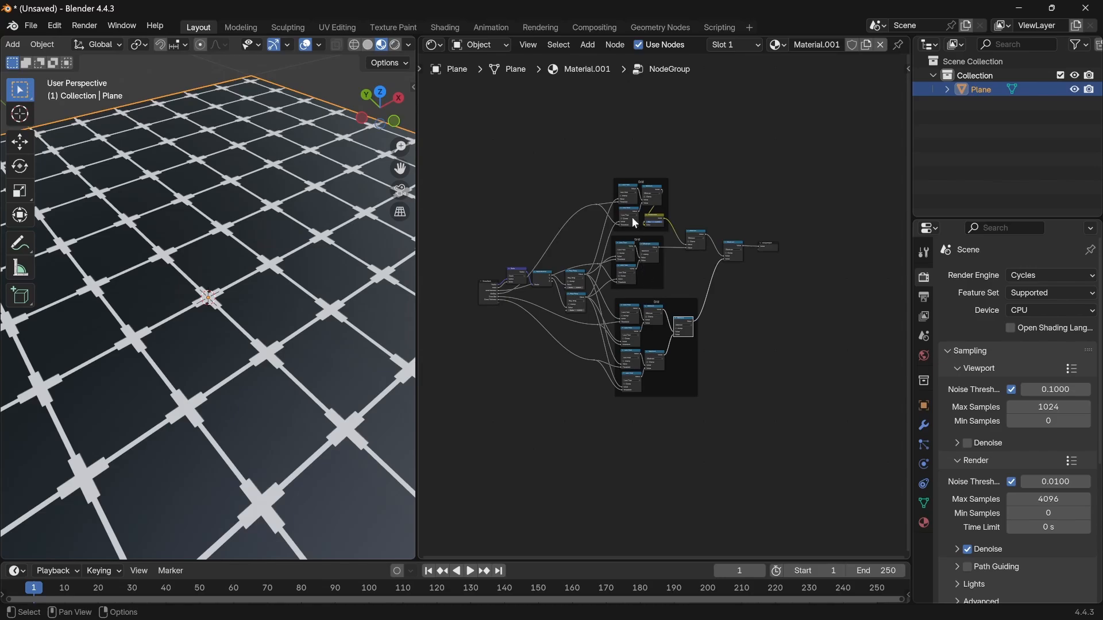
pyautogui.press('Tab')
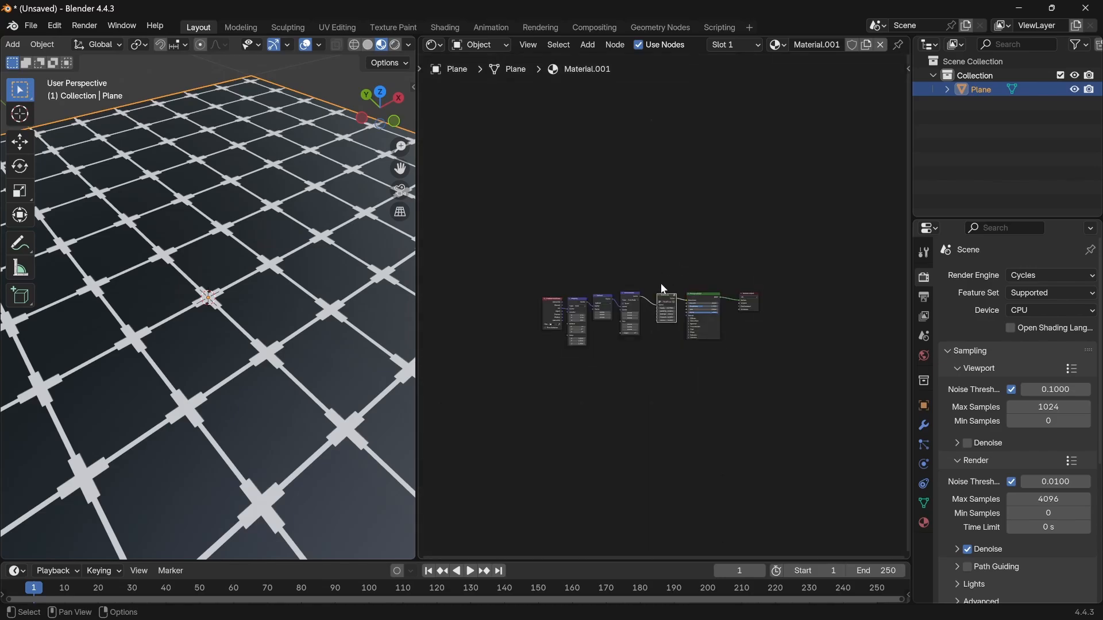
pyautogui.scroll(5, 665, 344)
pyautogui.moveTo(670, 277); pyautogui.dragTo(661, 356)
pyautogui.scroll(4, 662, 321)
# Reopen the group and place an Add math node fed by the Group Input's Grid Thickness in the empty area below the Ping-Pong nodes
pyautogui.press('Tab')
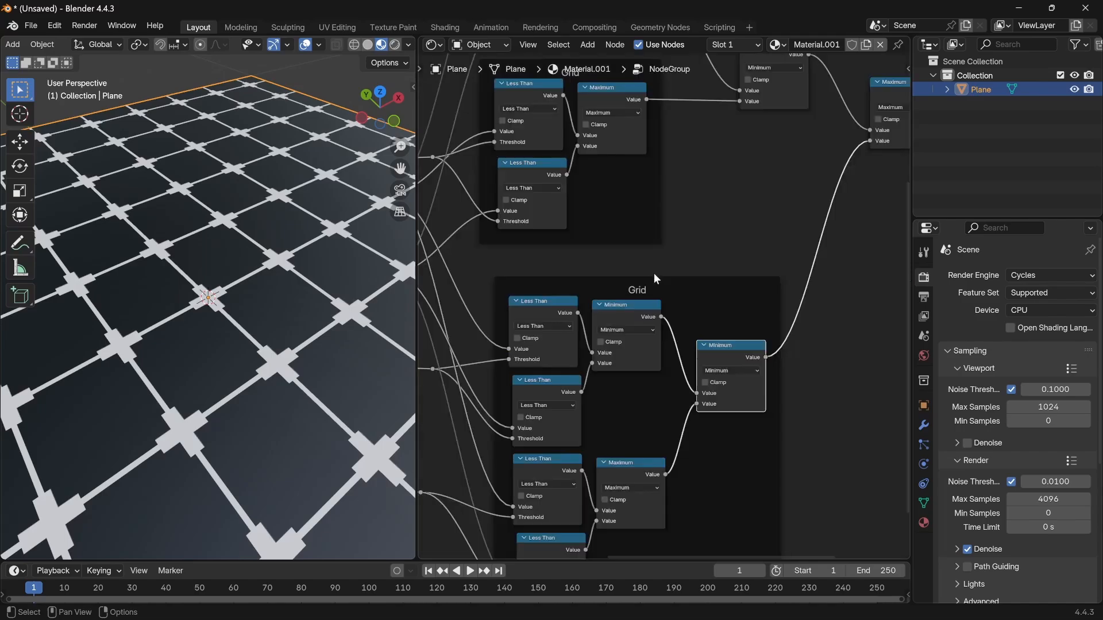
pyautogui.scroll(-4, 654, 274)
pyautogui.scroll(2, 494, 259)
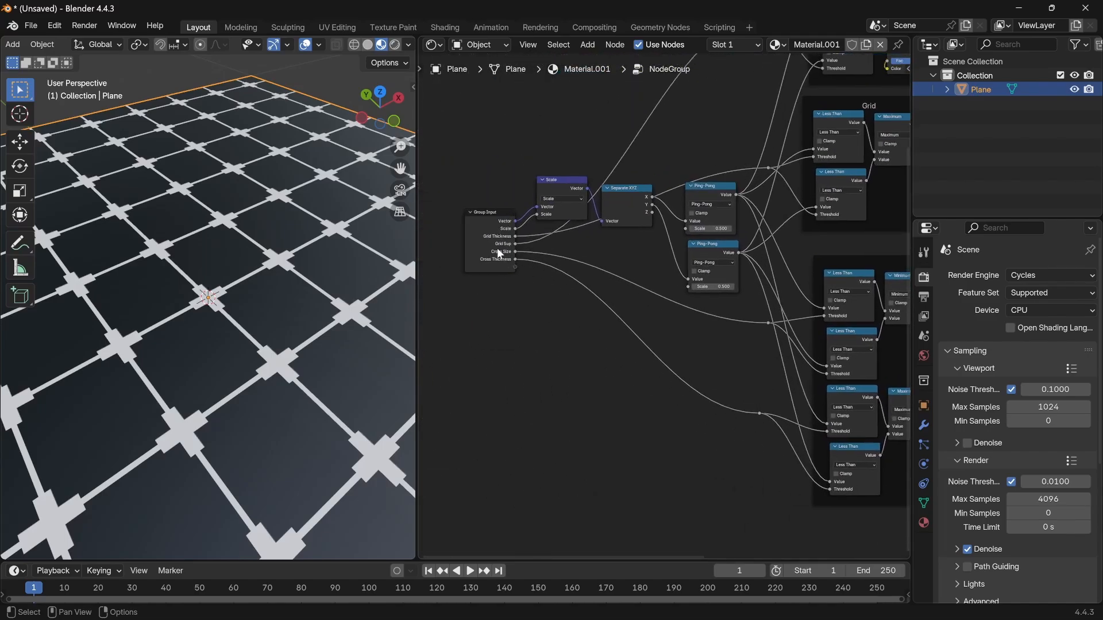
pyautogui.moveTo(516, 235); pyautogui.dragTo(678, 343)
pyautogui.write('add')
pyautogui.press('Return')
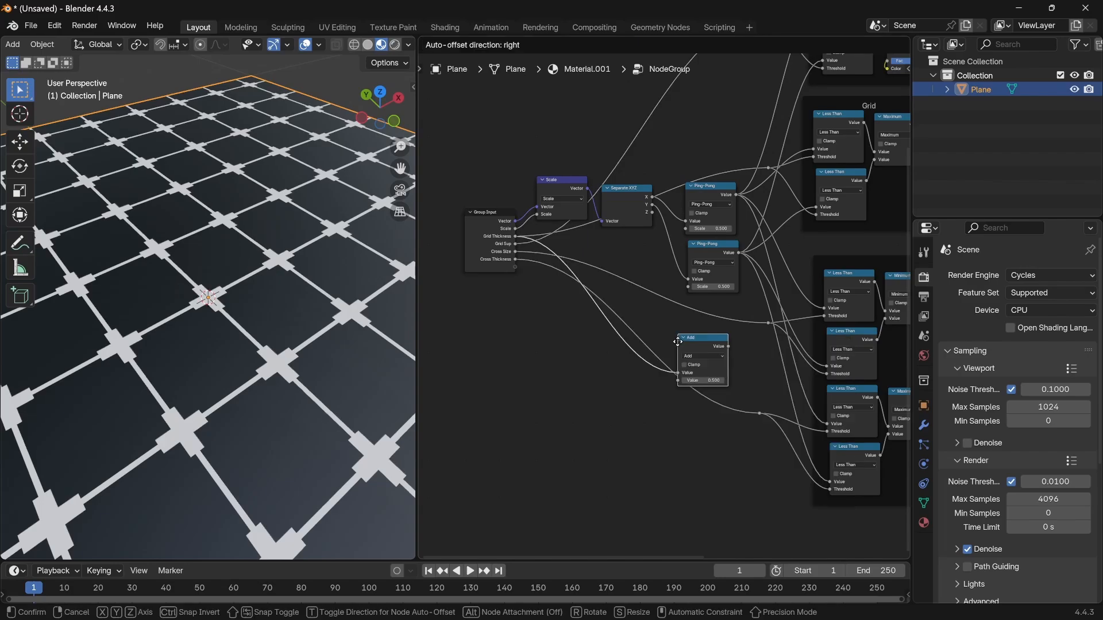
pyautogui.click(594, 402)
# Link the Add node's output to the reroute feeding the lower Less Than thresholds in place of Cross Thickness, and set its second value to 0.01
pyautogui.click(620, 433)
pyautogui.write('0.1')
pyautogui.press('Return')
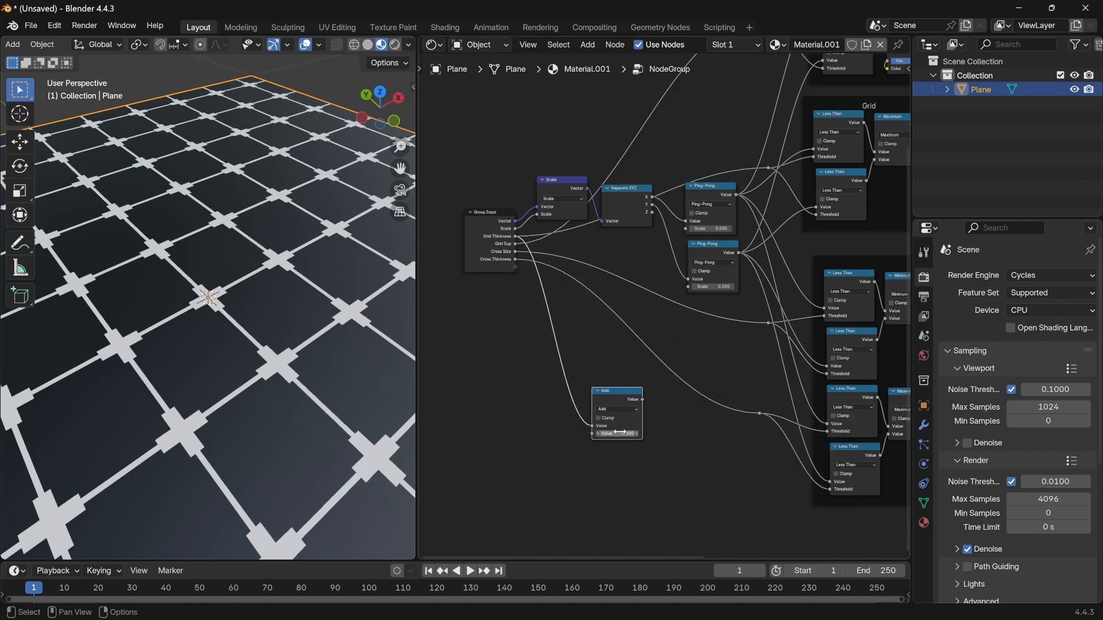
pyautogui.moveTo(642, 399); pyautogui.dragTo(758, 414)
pyautogui.click(618, 433)
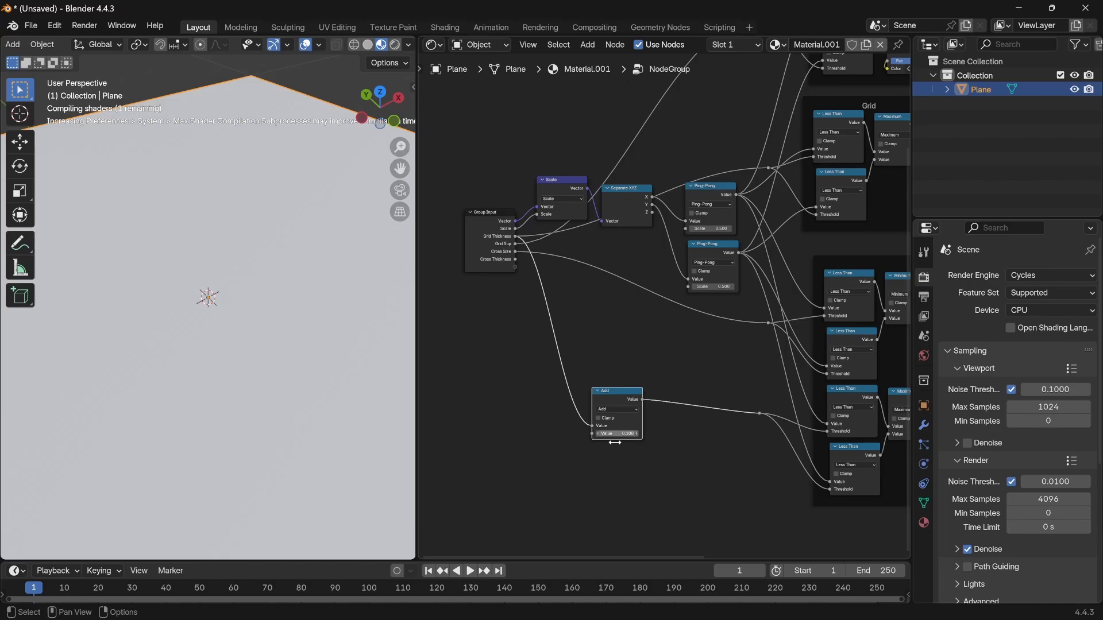
pyautogui.write('0.01')
pyautogui.press('Return')
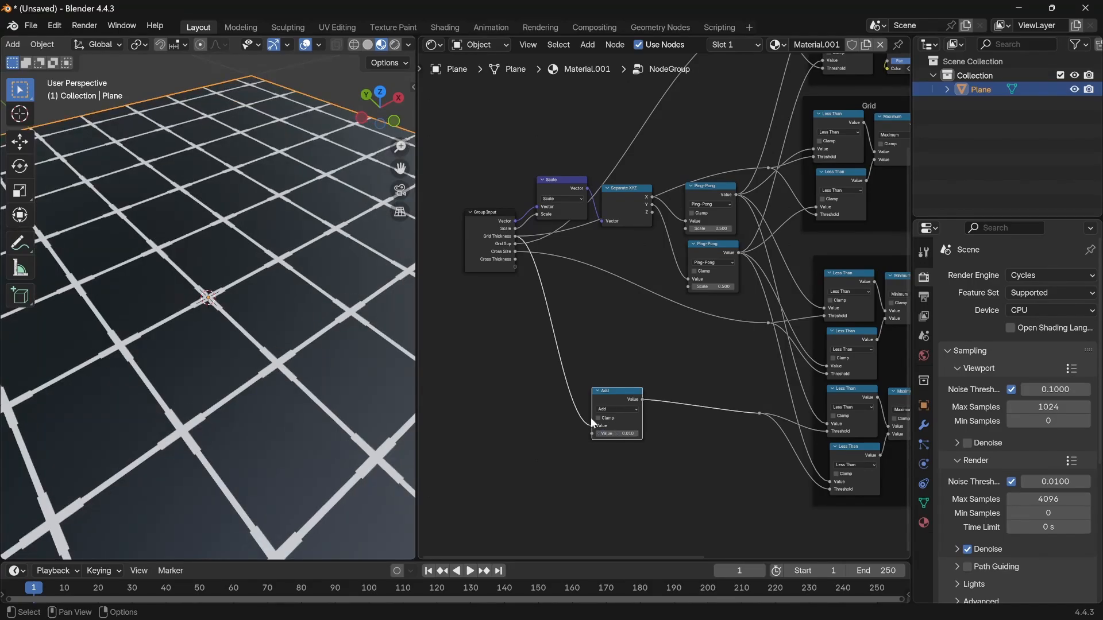
# Leave the node group, raise its Grid Thickness to 0.05 and briefly review the internal node layout
pyautogui.press('Tab')
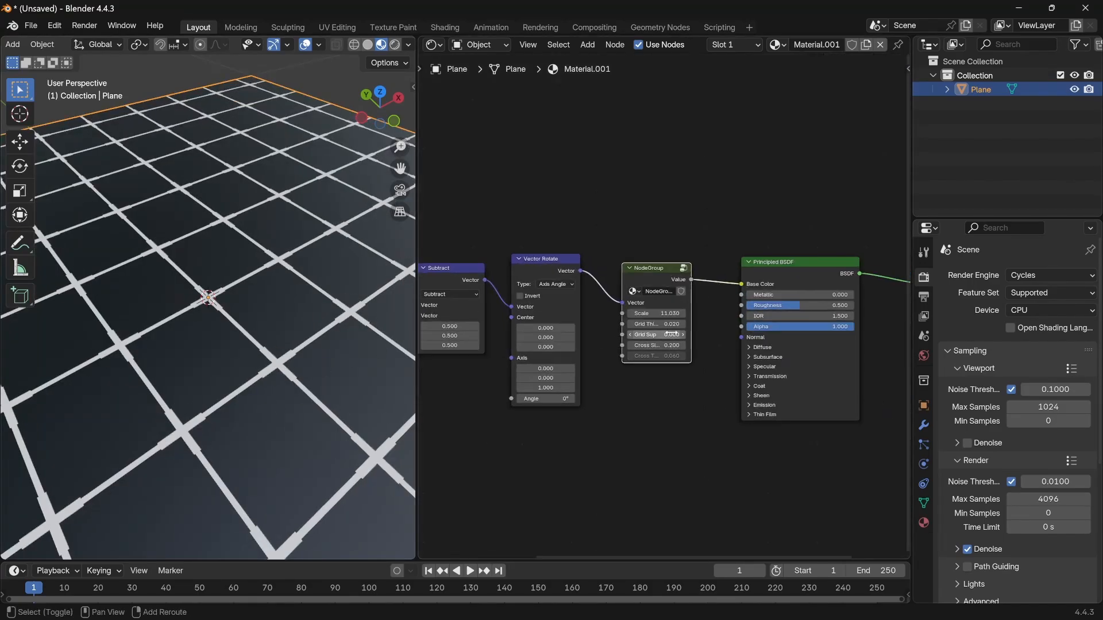
pyautogui.moveTo(671, 324)
pyautogui.mouseDown()
pyautogui.moveTo(709, 324)
pyautogui.moveTo(671, 324)
pyautogui.mouseUp()
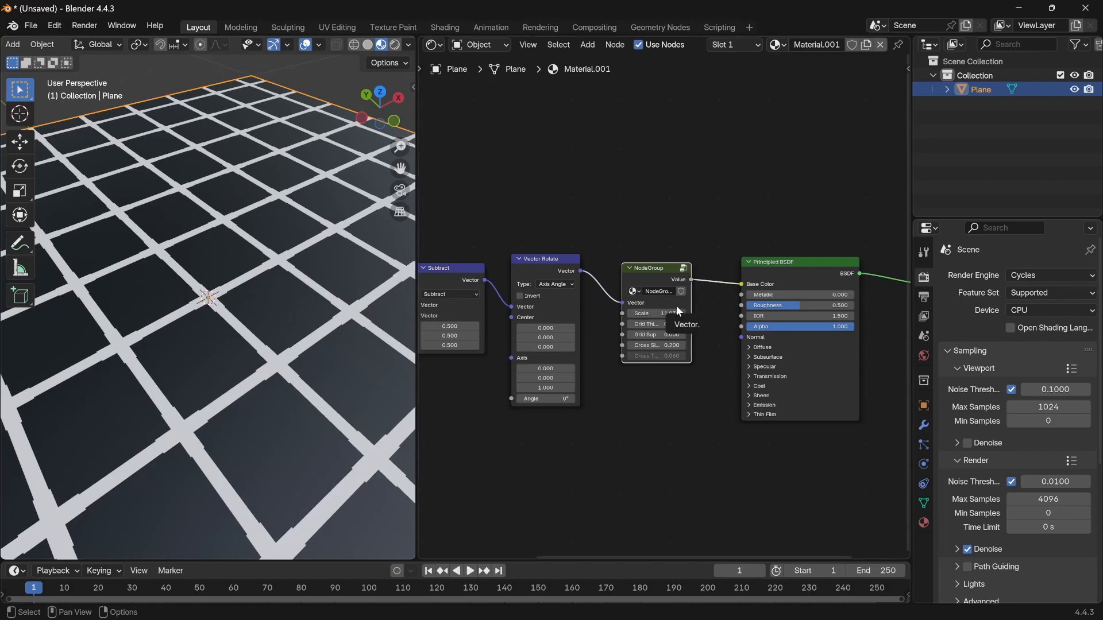
pyautogui.press('Tab')
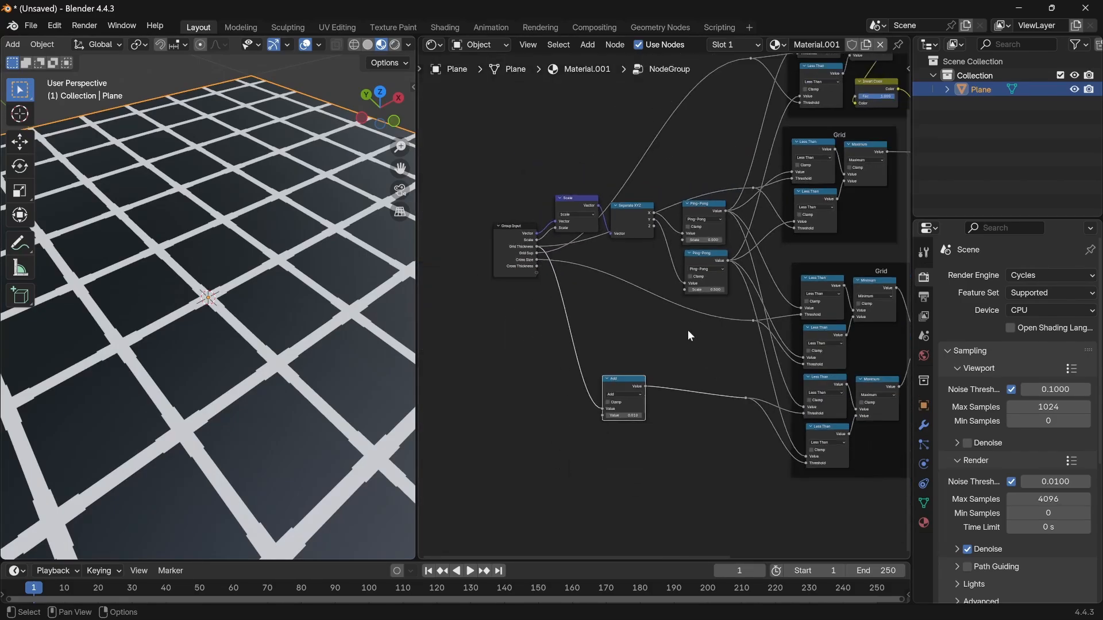
pyautogui.scroll(-2, 702, 344)
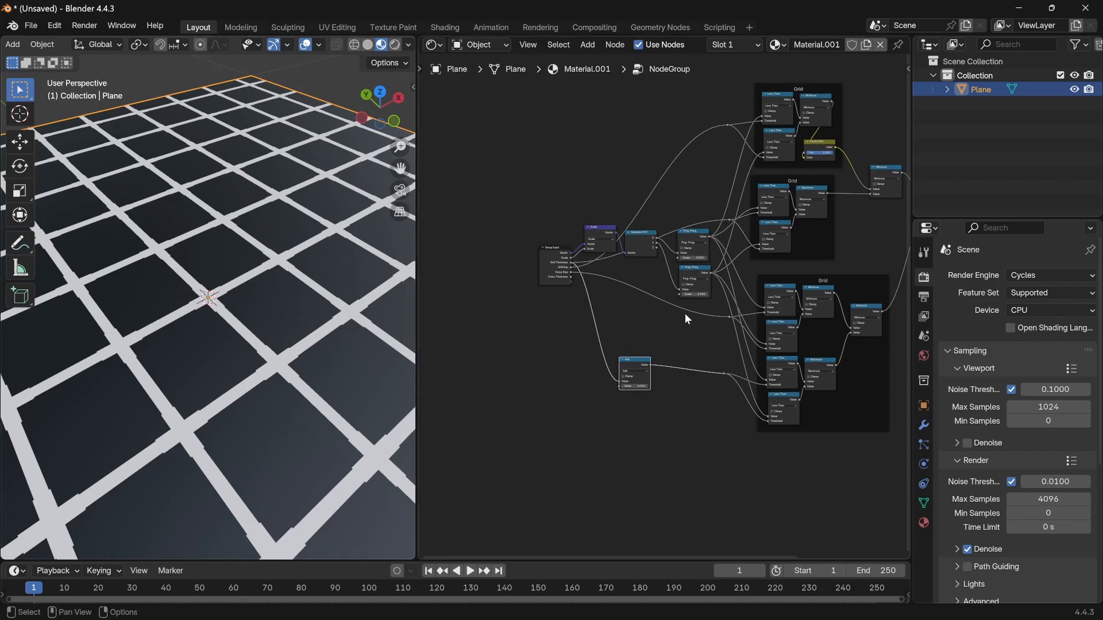
pyautogui.press('Tab')
pyautogui.scroll(5, 643, 327)
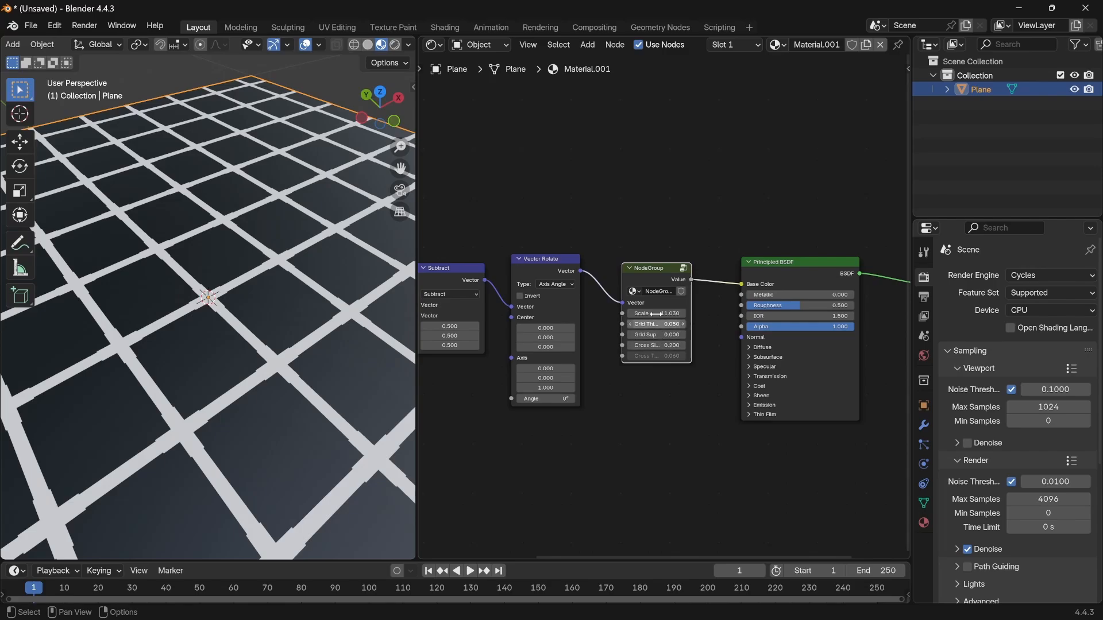
# Rotate the grid pattern by setting the Vector Rotate node's Angle to 8.3° and check it across the whole plane
pyautogui.moveTo(653, 325); pyautogui.dragTo(745, 306, button='middle')
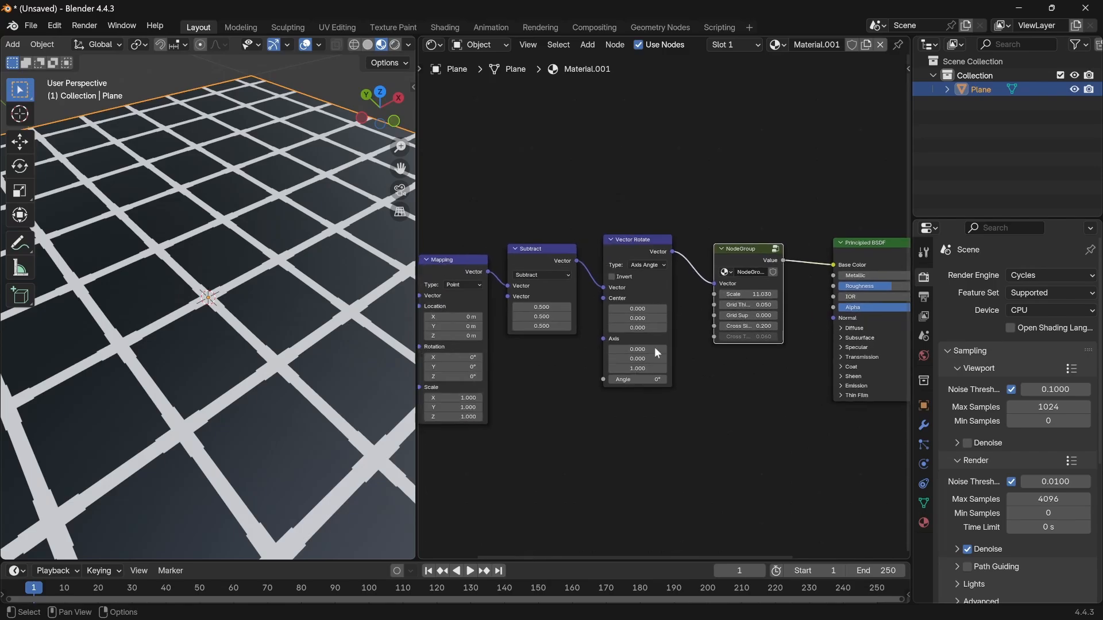
pyautogui.moveTo(638, 379)
pyautogui.mouseDown()
pyautogui.moveTo(672, 379)
pyautogui.moveTo(648, 379)
pyautogui.mouseUp()
pyautogui.scroll(-5, 296, 363)
pyautogui.scroll(-4, 299, 344)
pyautogui.scroll(4, 299, 336)
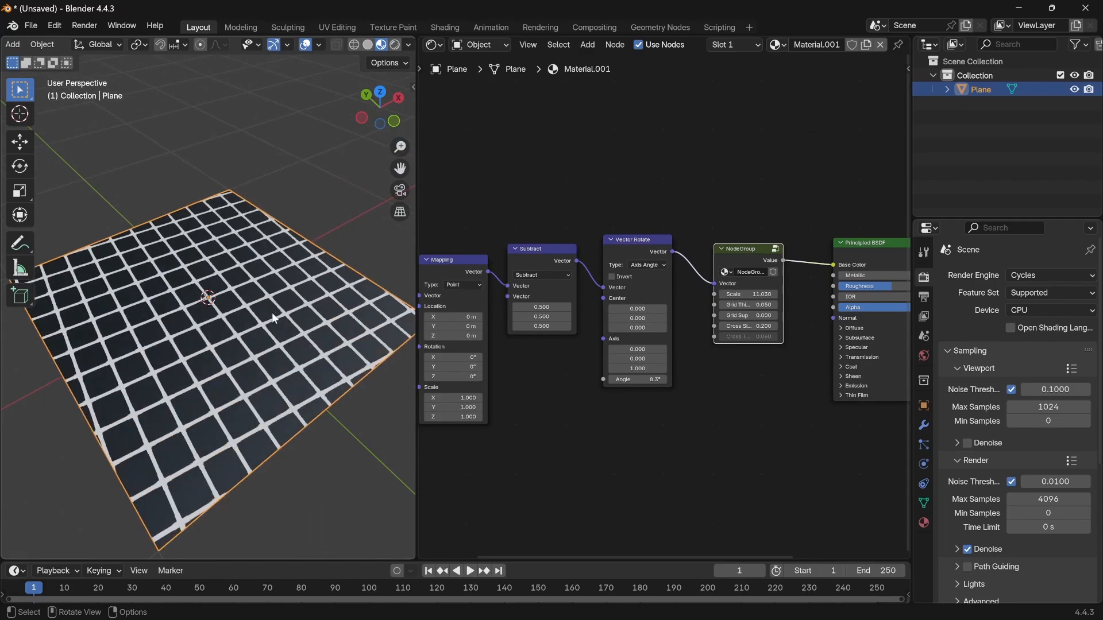
pyautogui.moveTo(300, 334); pyautogui.dragTo(314, 273, button='middle')
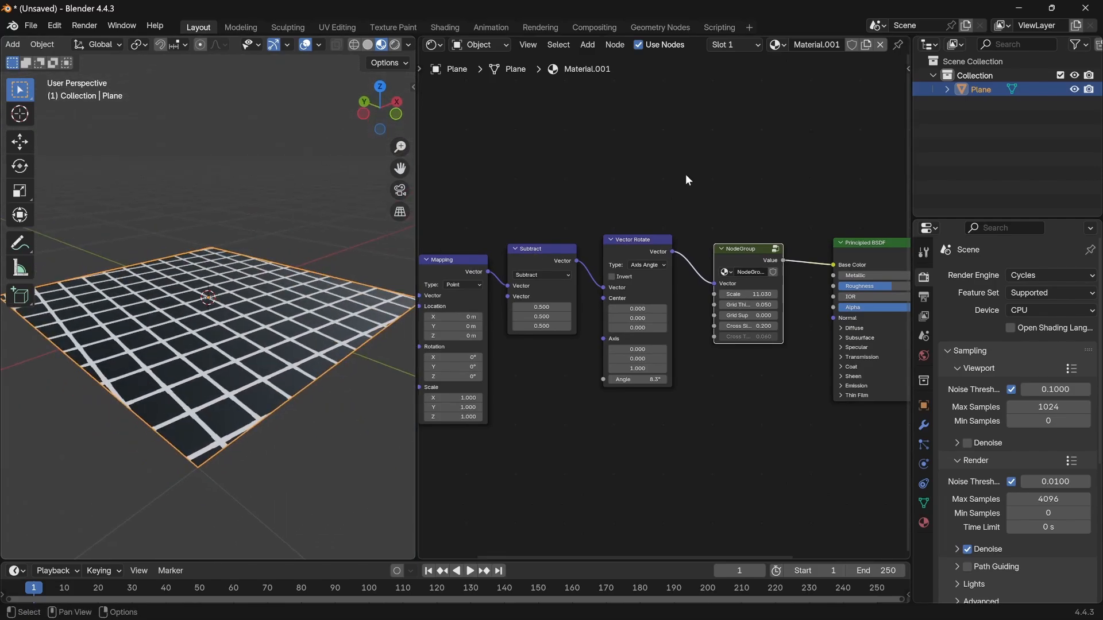
# Select and copy the pattern nodes from Texture Coordinate through the NodeGroup, leaving out the Principled BSDF and Material Output
pyautogui.scroll(-2, 695, 227)
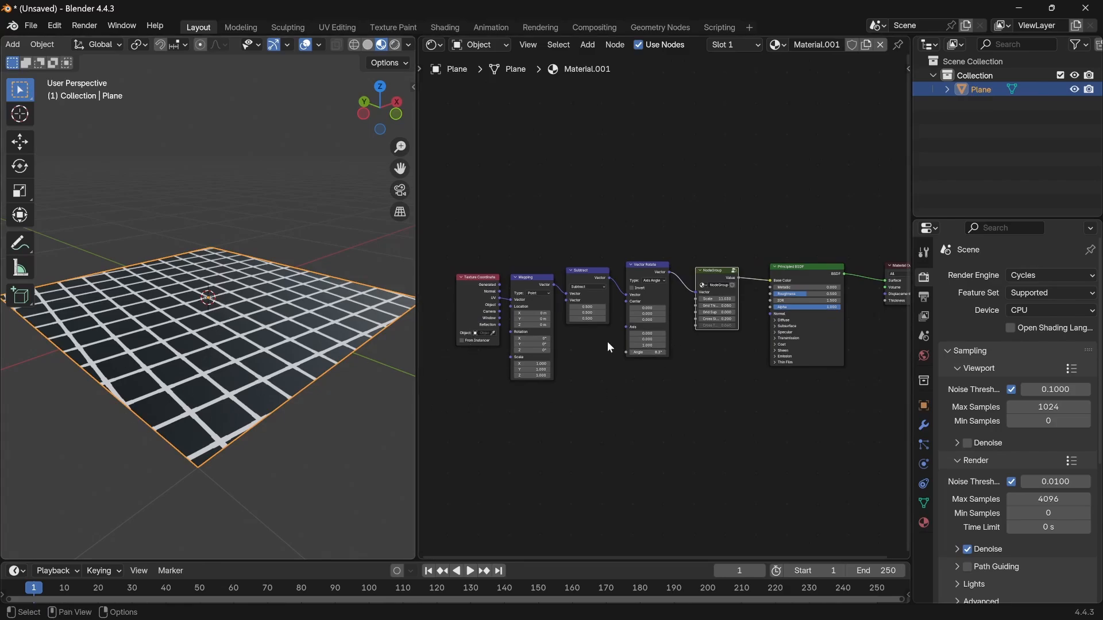
pyautogui.scroll(2, 673, 356)
pyautogui.scroll(-1, 711, 425)
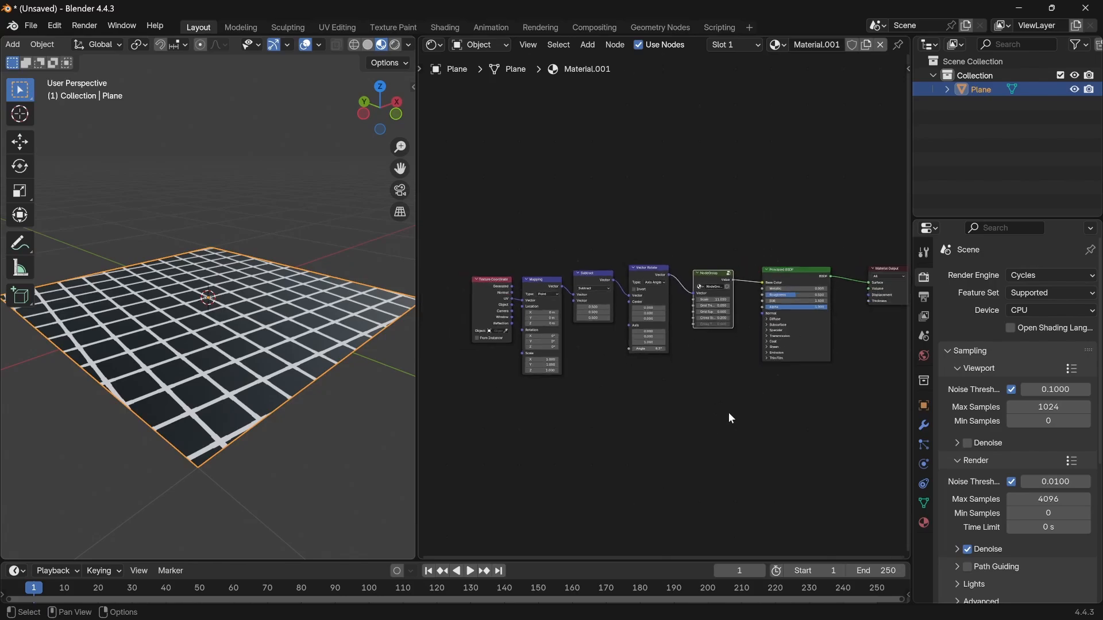
pyautogui.moveTo(730, 415); pyautogui.dragTo(454, 230)
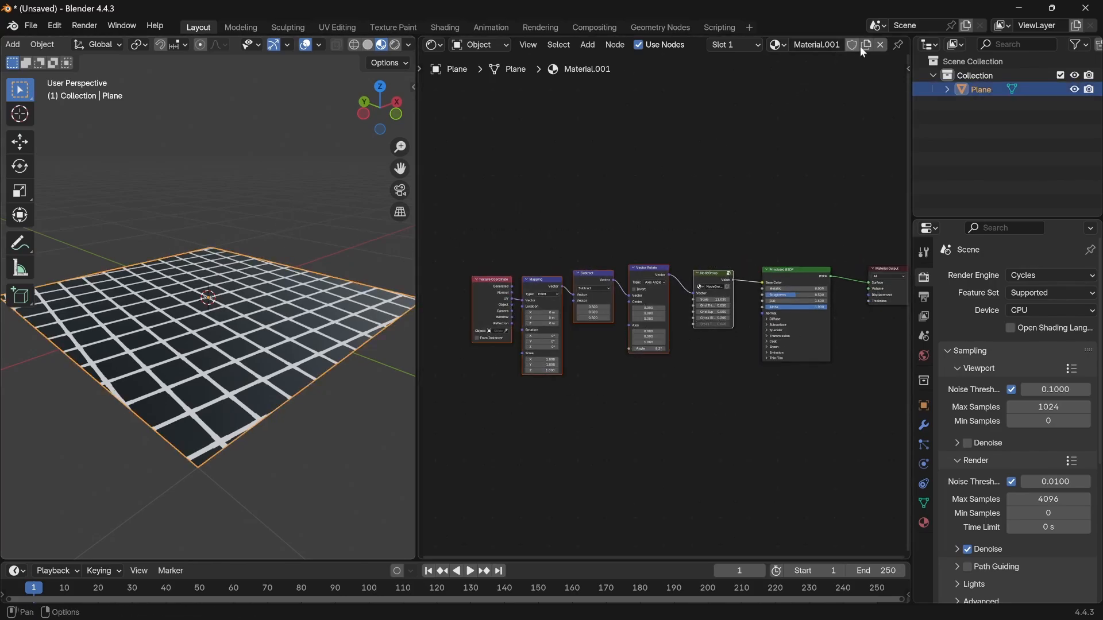
# Replace the plane's grid material with a new material and darken its Base Color to black
pyautogui.click(881, 45)
pyautogui.click(754, 45)
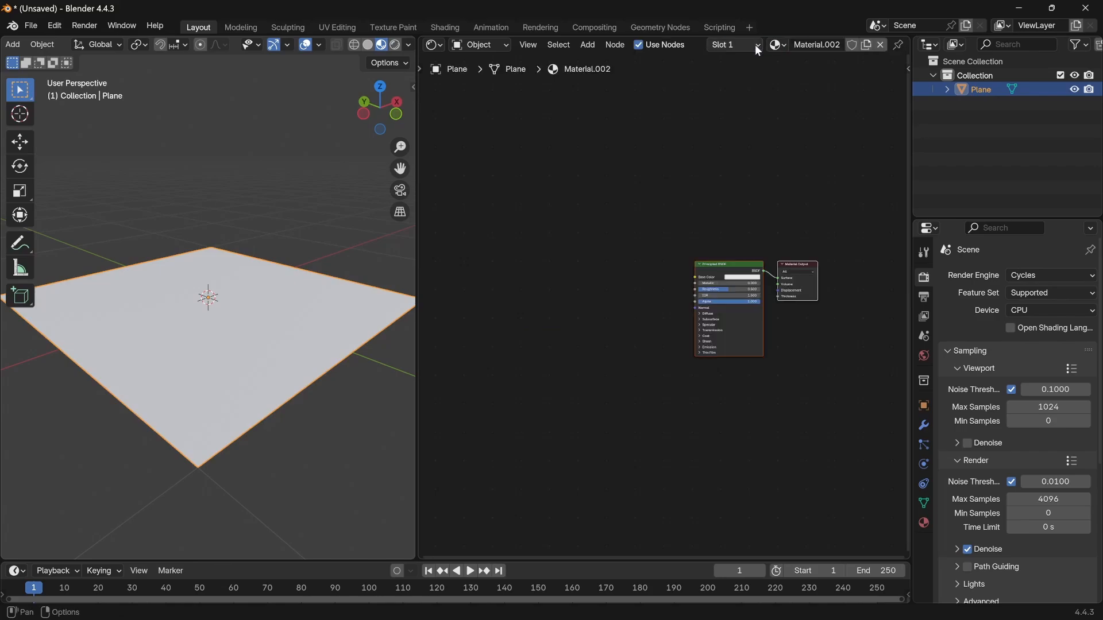
pyautogui.click(745, 278)
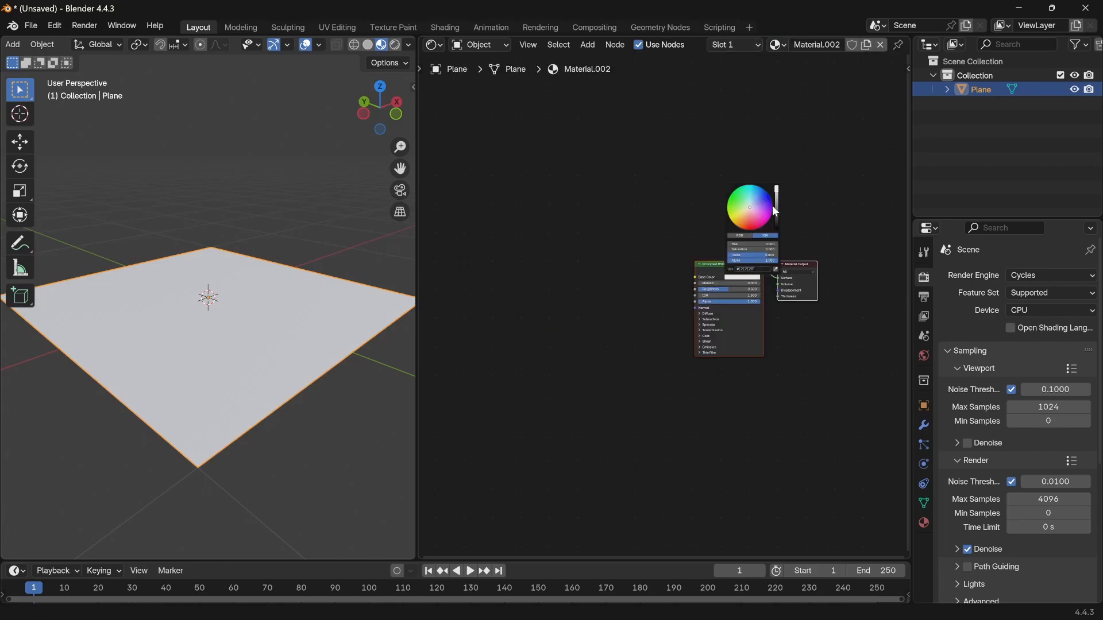
pyautogui.moveTo(772, 205); pyautogui.dragTo(776, 229)
pyautogui.click(348, 210)
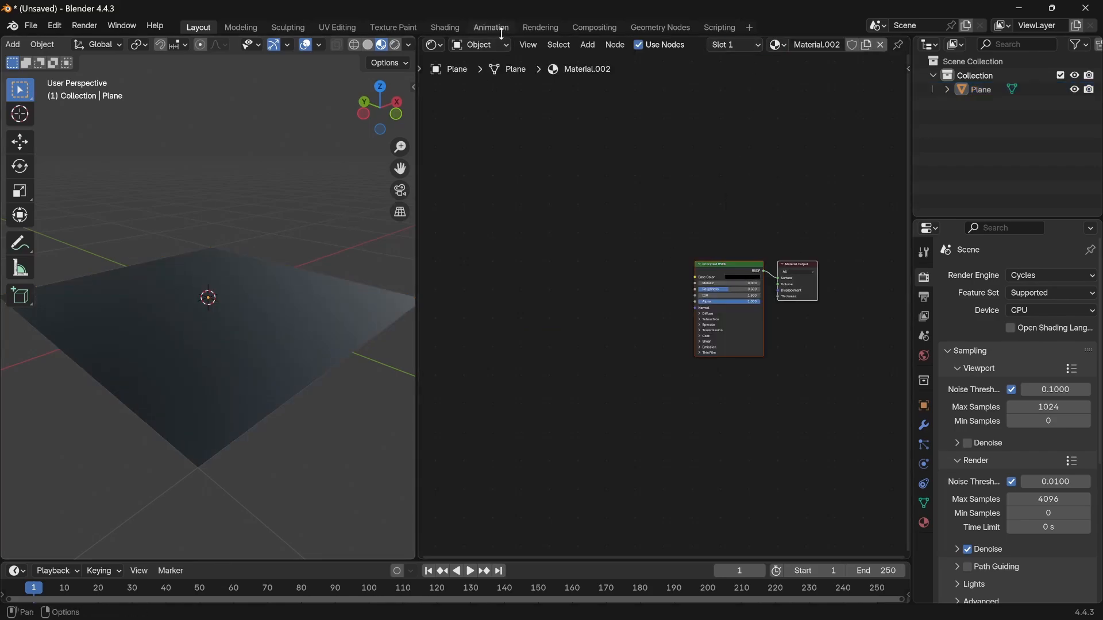
# Darken the World Background color to black and set the Cycles render device to GPU Compute
pyautogui.click(480, 45)
pyautogui.click(498, 95)
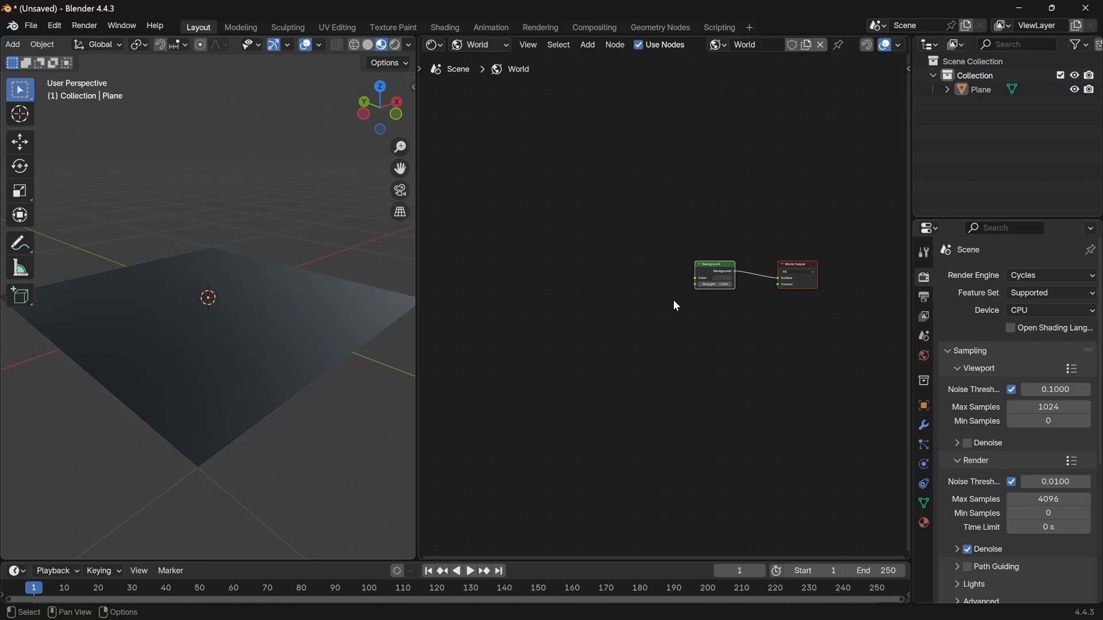
pyautogui.click(721, 279)
pyautogui.moveTo(767, 228); pyautogui.dragTo(768, 241)
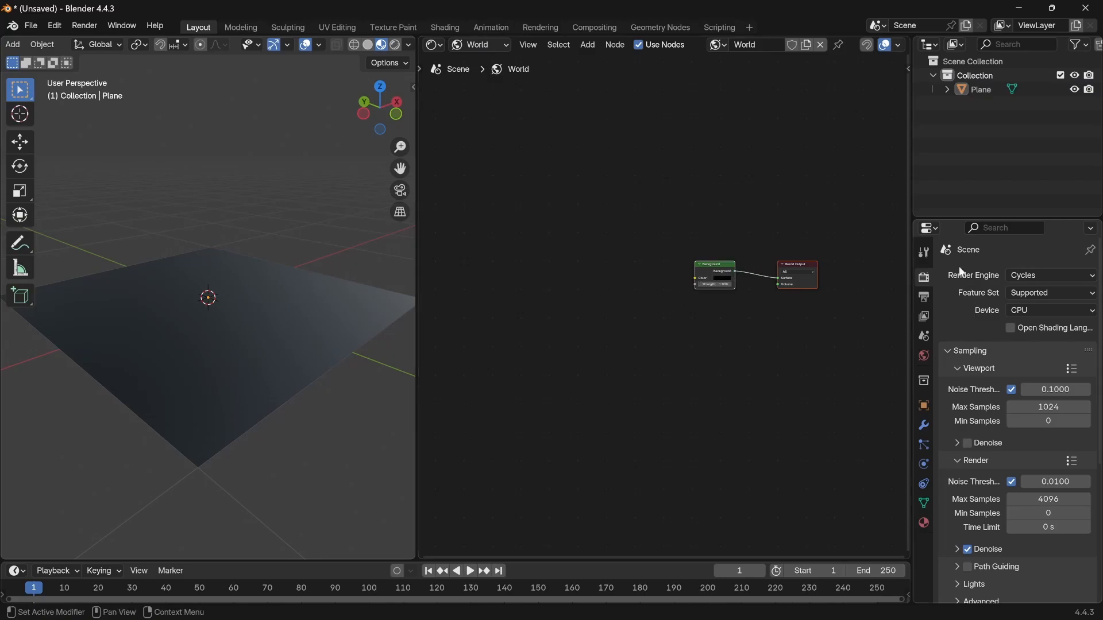
pyautogui.click(1034, 310)
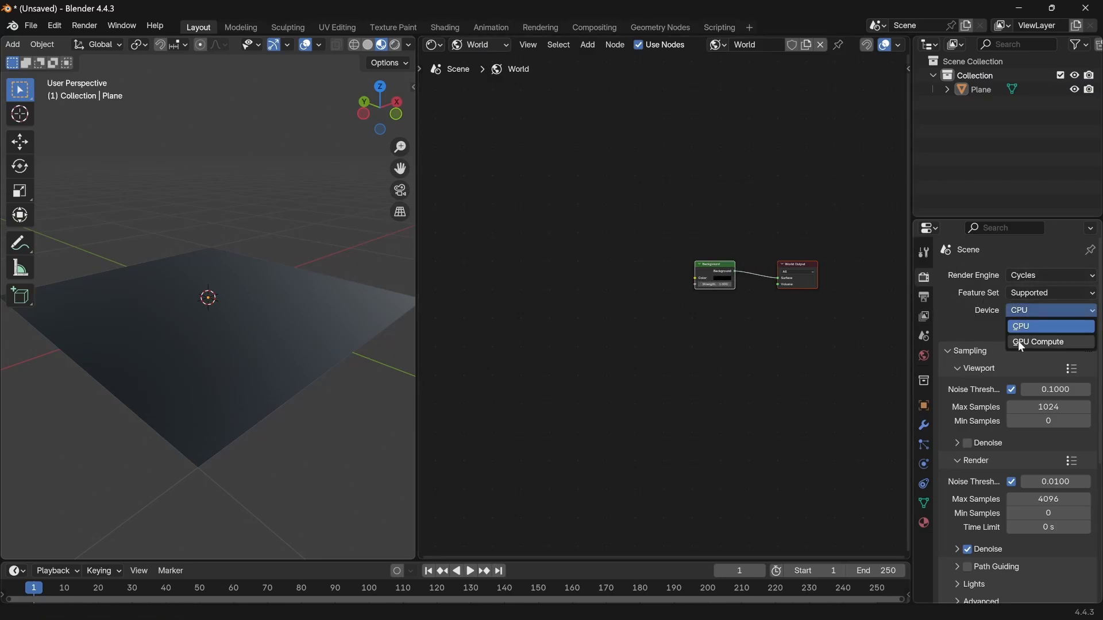
pyautogui.click(1018, 340)
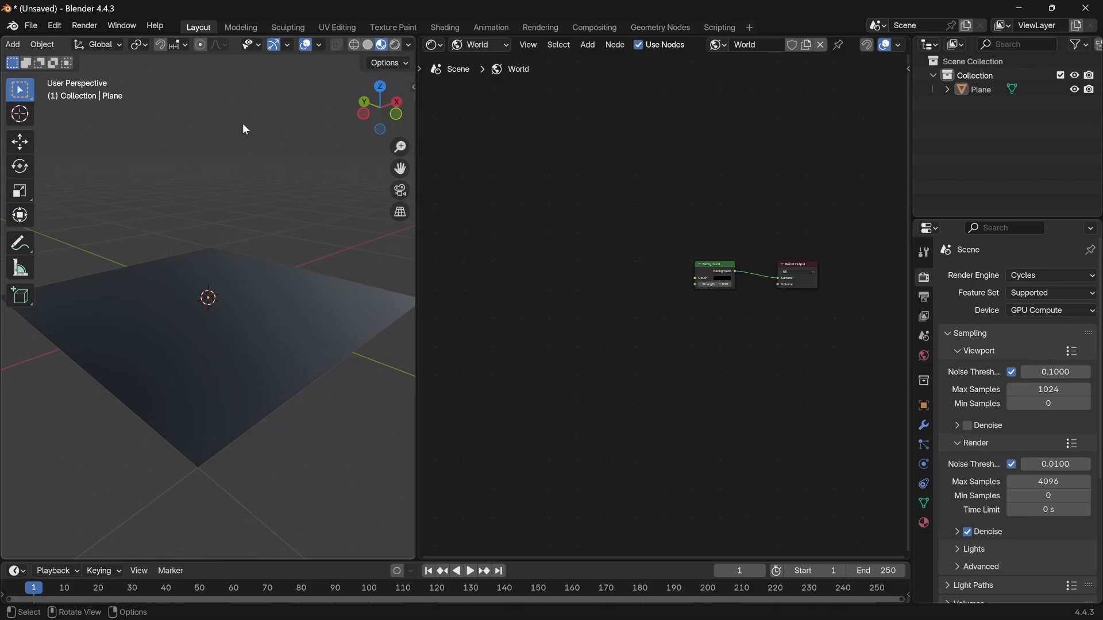
# Add an area light, raise it along Z above the plane and scale it up to extend past the plane's edges
pyautogui.hotkey('shift', 'a')
pyautogui.moveTo(208, 344)
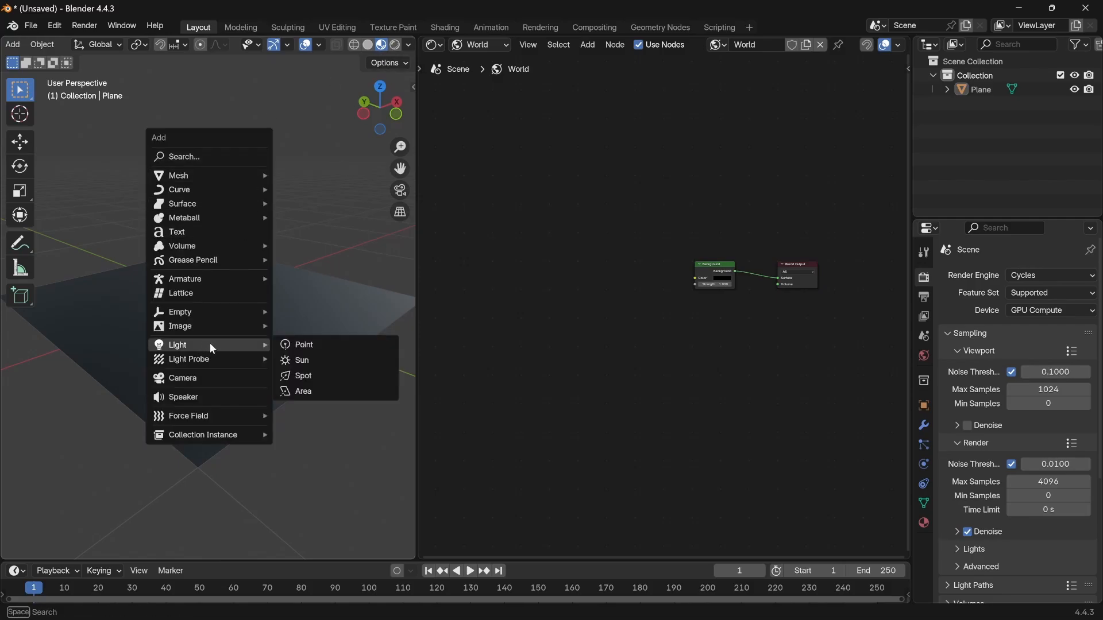
pyautogui.click(296, 389)
pyautogui.scroll(-5, 296, 390)
pyautogui.press('g')
pyautogui.press('z')
pyautogui.click(261, 270)
pyautogui.press('s')
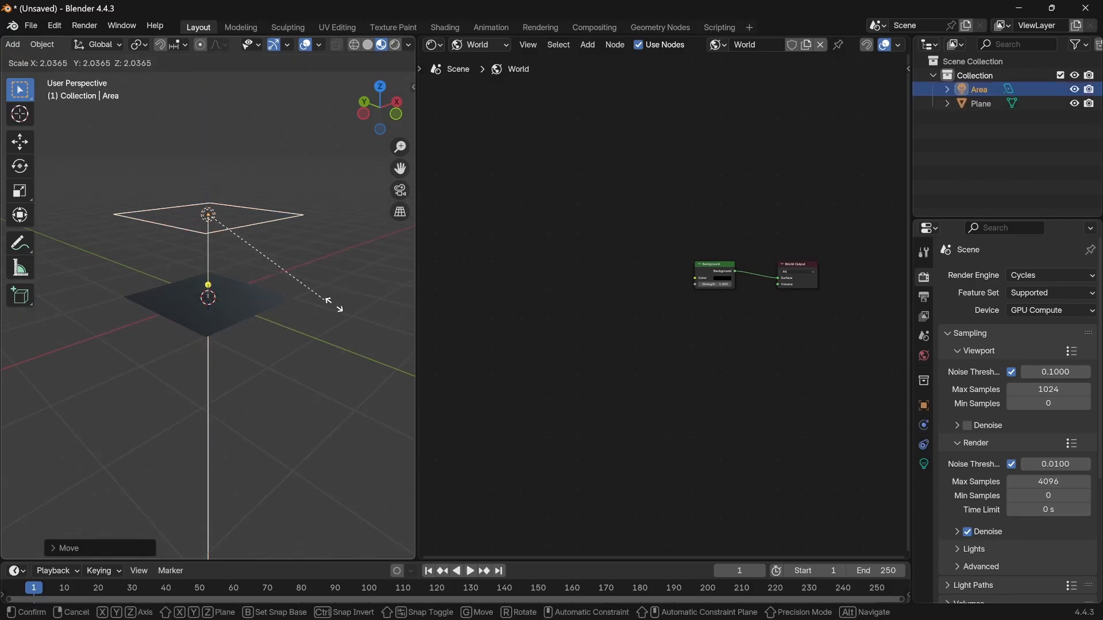
pyautogui.click(338, 312)
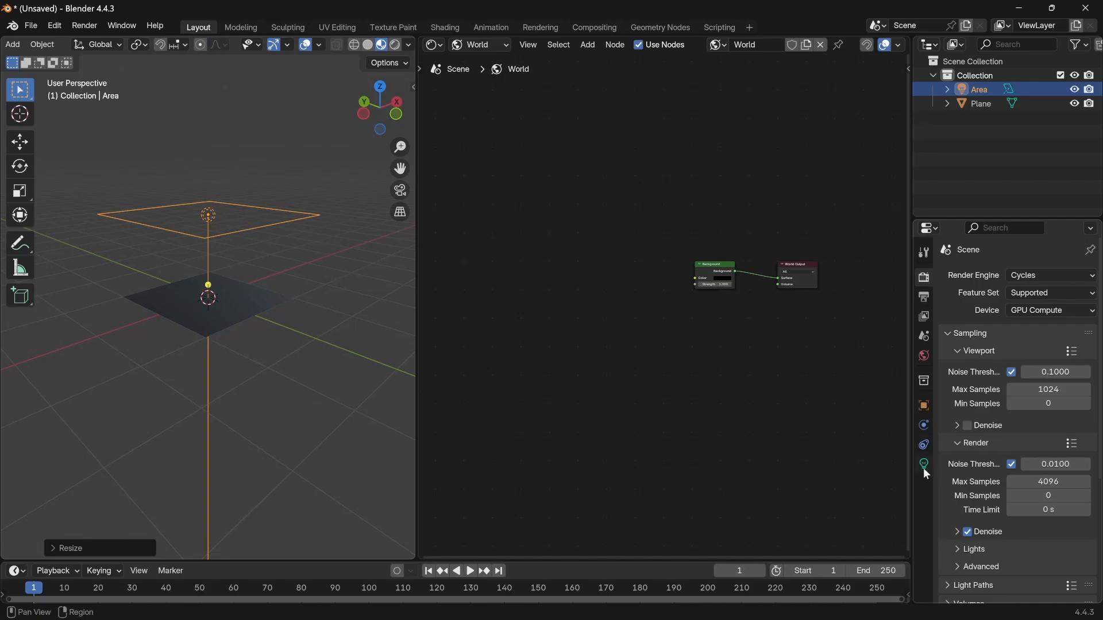
# Show the area light's own shader nodes with Use Nodes enabled and delete its Emission node
pyautogui.scroll(2, 669, 267)
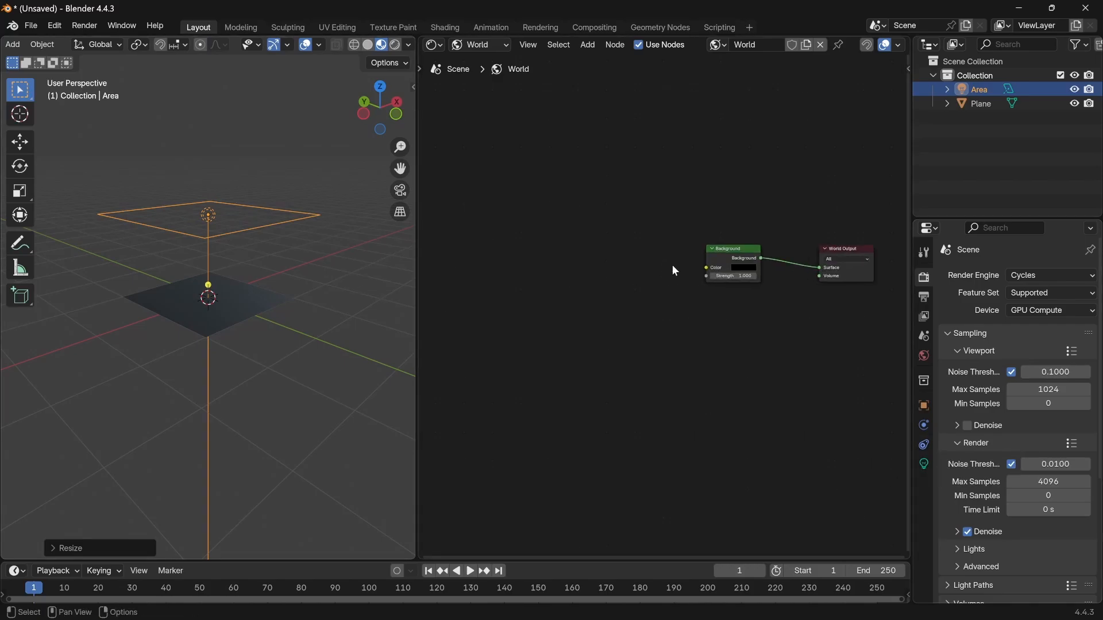
pyautogui.click(468, 46)
pyautogui.click(461, 51)
pyautogui.click(461, 51)
pyautogui.click(479, 81)
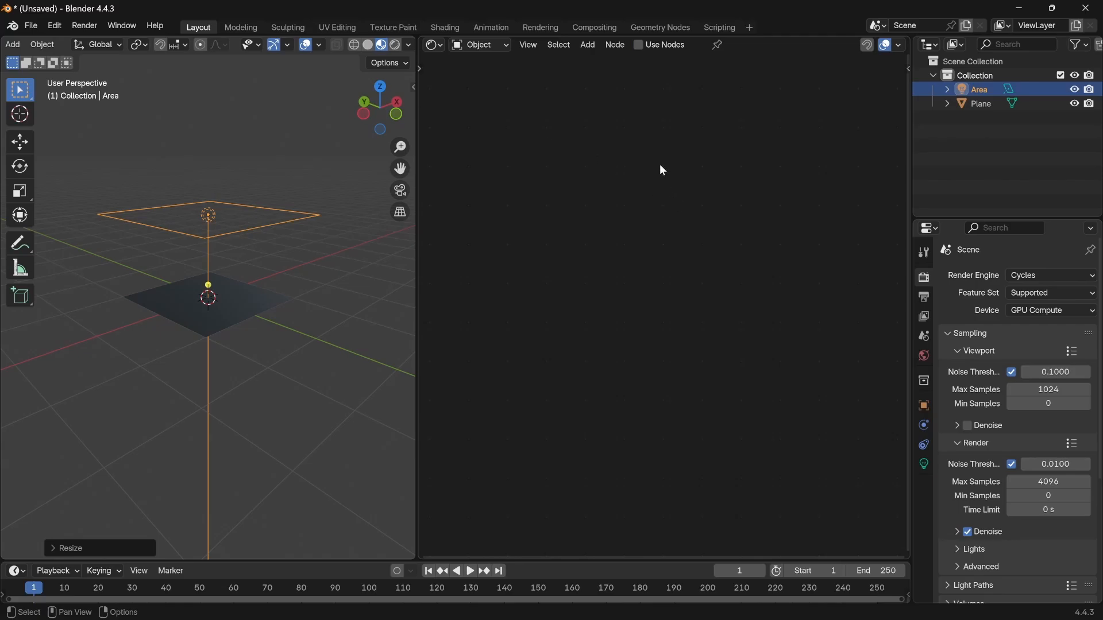
pyautogui.click(659, 45)
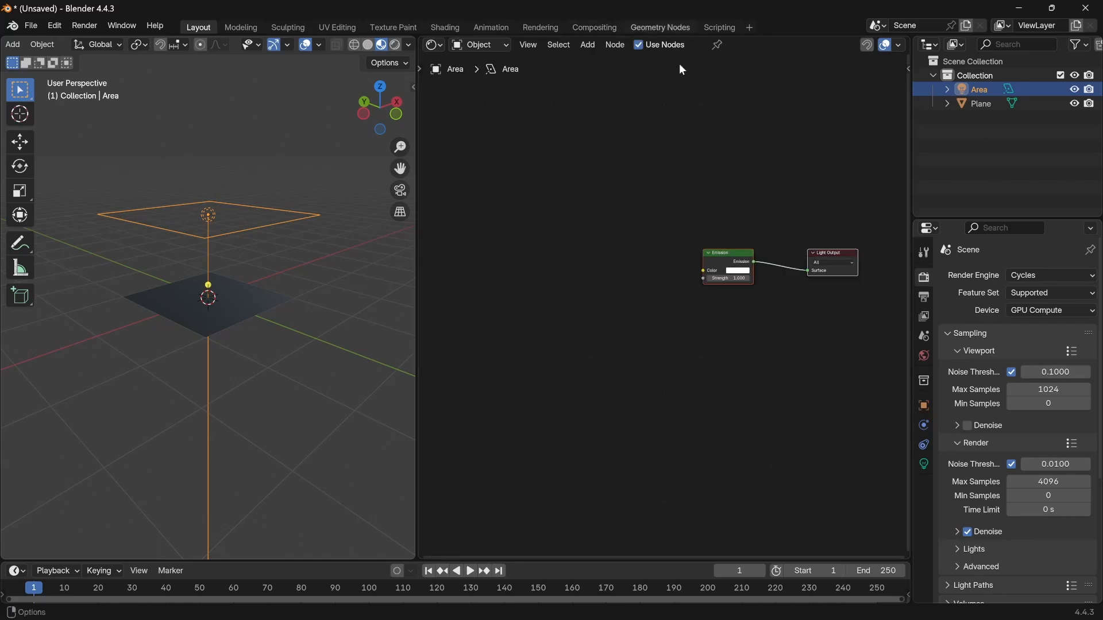
pyautogui.scroll(5, 739, 236)
pyautogui.click(755, 225)
pyautogui.moveTo(758, 224); pyautogui.dragTo(677, 247, button='middle')
pyautogui.press('x')
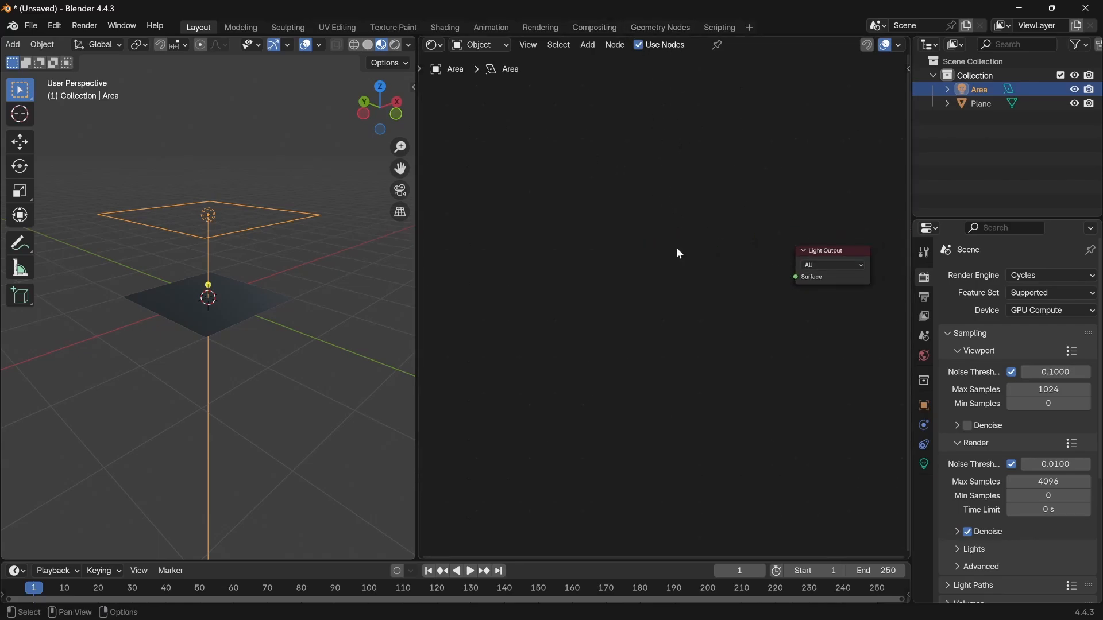
# Paste the copied pattern nodes into the light's node tree before Light Output and link the NodeGroup's Value to its Surface
pyautogui.scroll(-6, 677, 250)
pyautogui.hotkey('ctrl', 'v')
pyautogui.scroll(-3, 677, 249)
pyautogui.press('g')
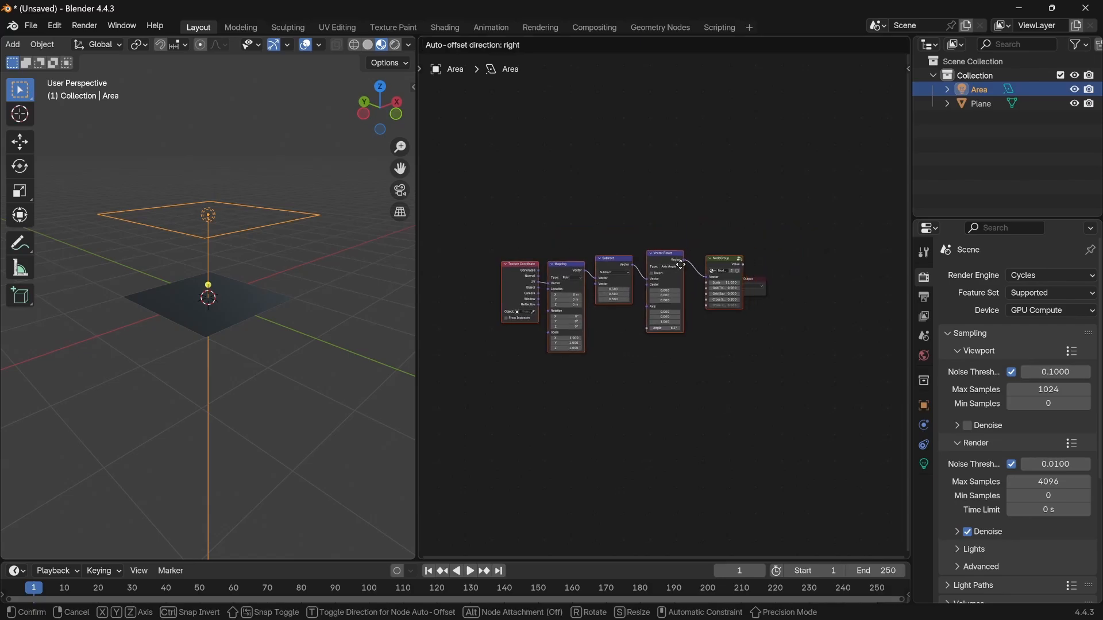
pyautogui.click(666, 279)
pyautogui.scroll(2, 712, 268)
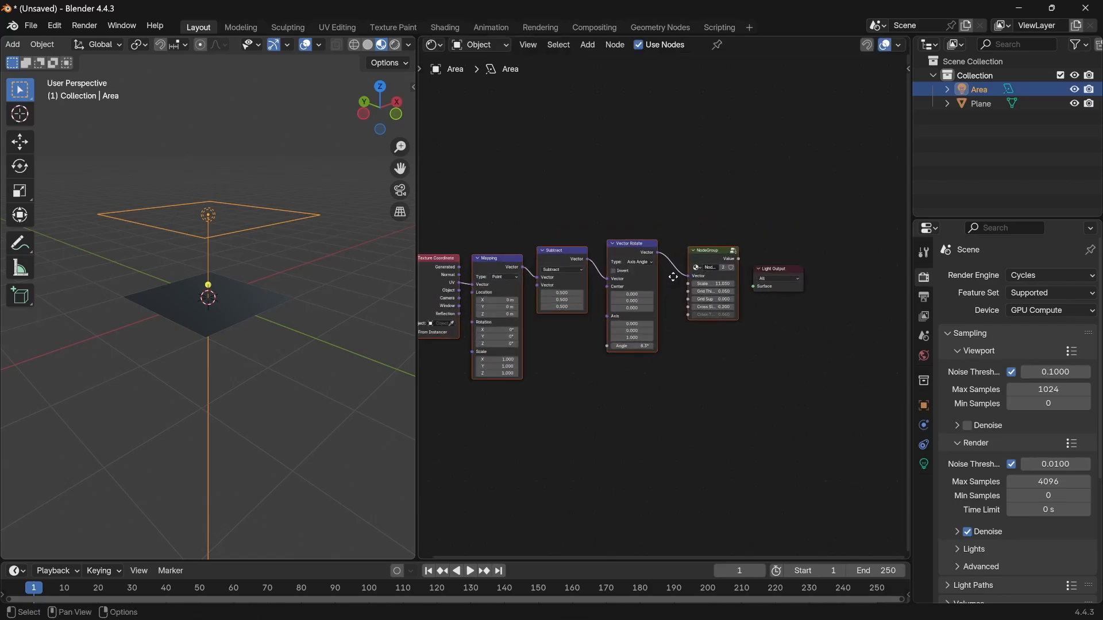
pyautogui.press('g')
pyautogui.moveTo(674, 277); pyautogui.dragTo(744, 286, button='middle')
pyautogui.click(655, 290)
pyautogui.click(761, 243)
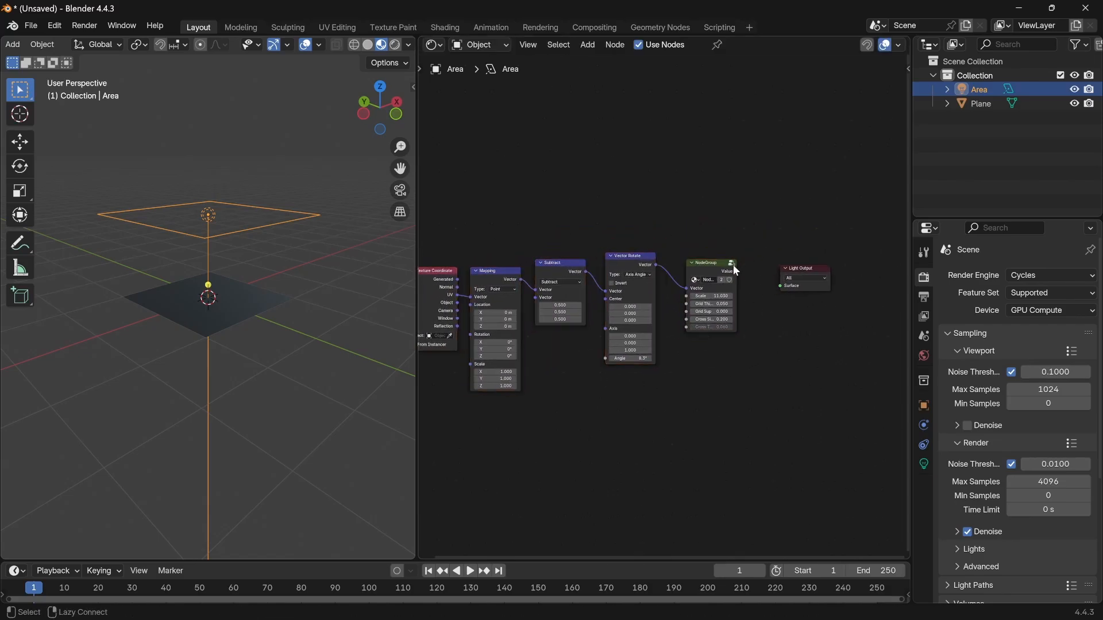
pyautogui.moveTo(737, 272); pyautogui.dragTo(781, 286)
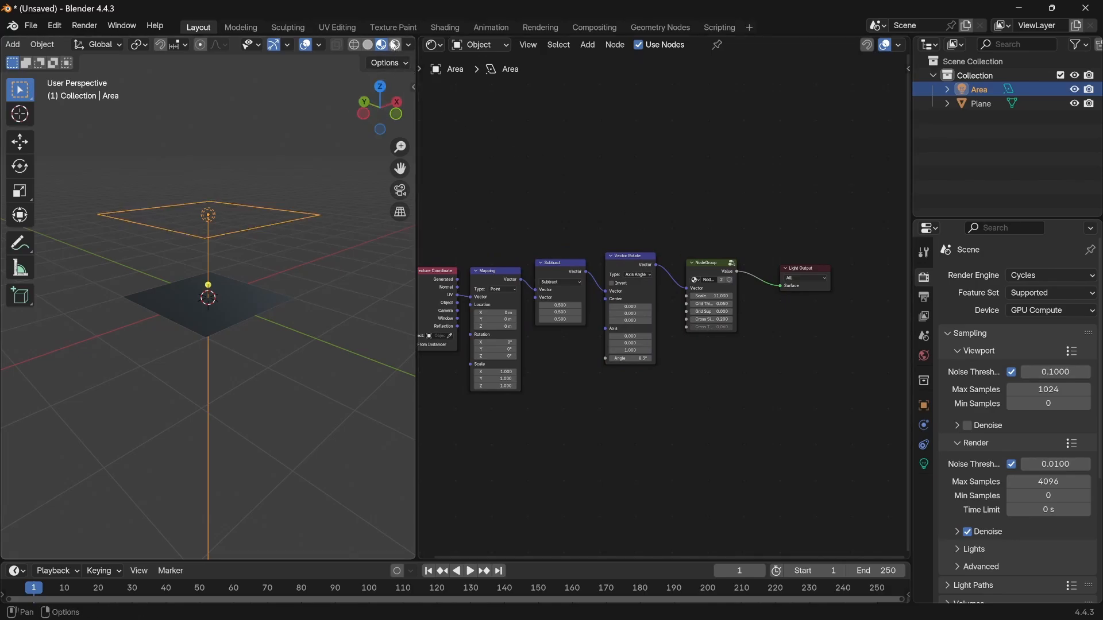
# Show the viewport in Rendered shading and set the area light's Power to 100000 W
pyautogui.click(395, 44)
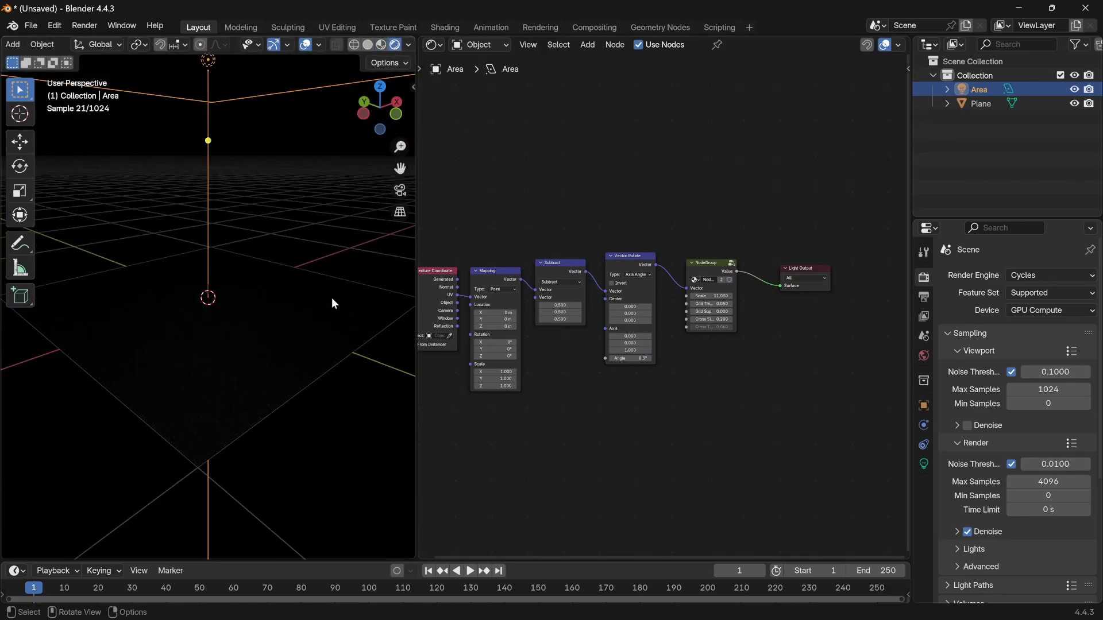
pyautogui.click(923, 465)
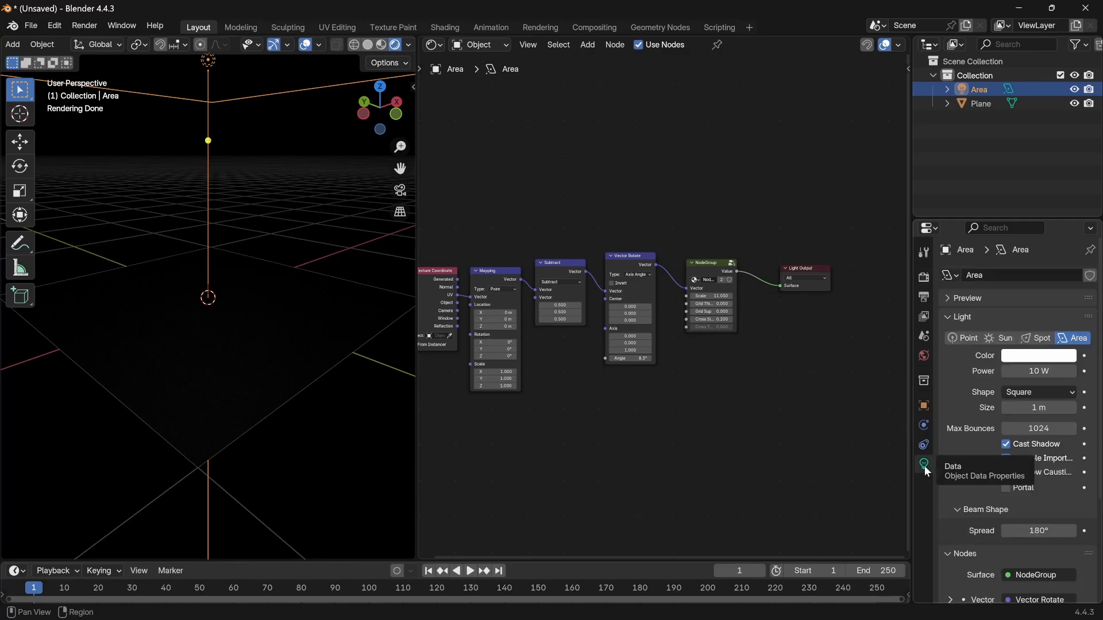
pyautogui.click(1043, 371)
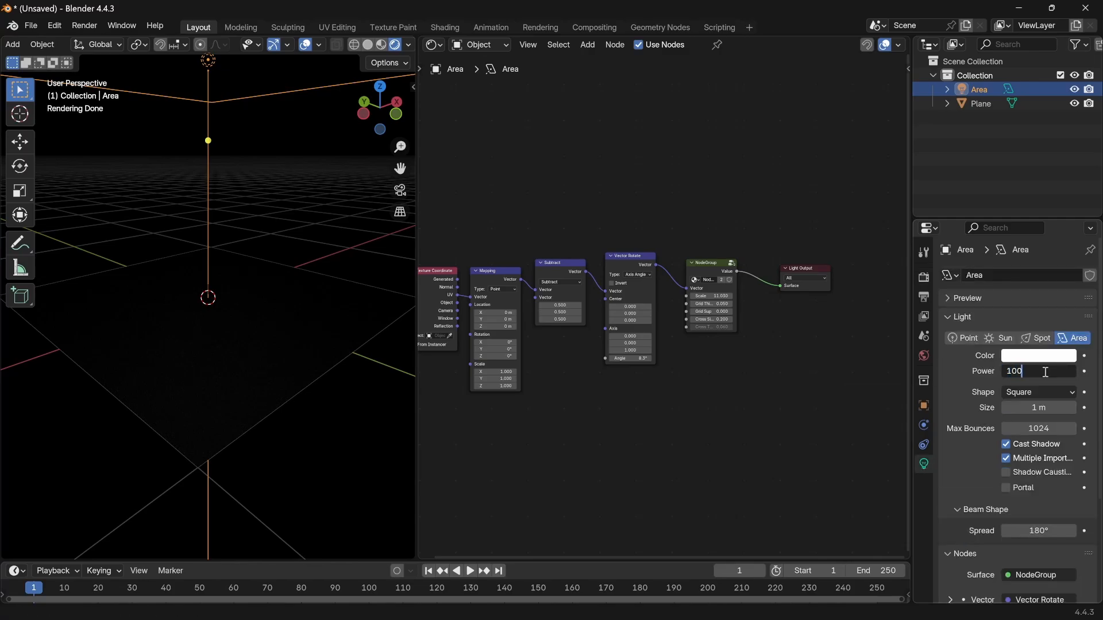
pyautogui.write('100000')
pyautogui.press('Return')
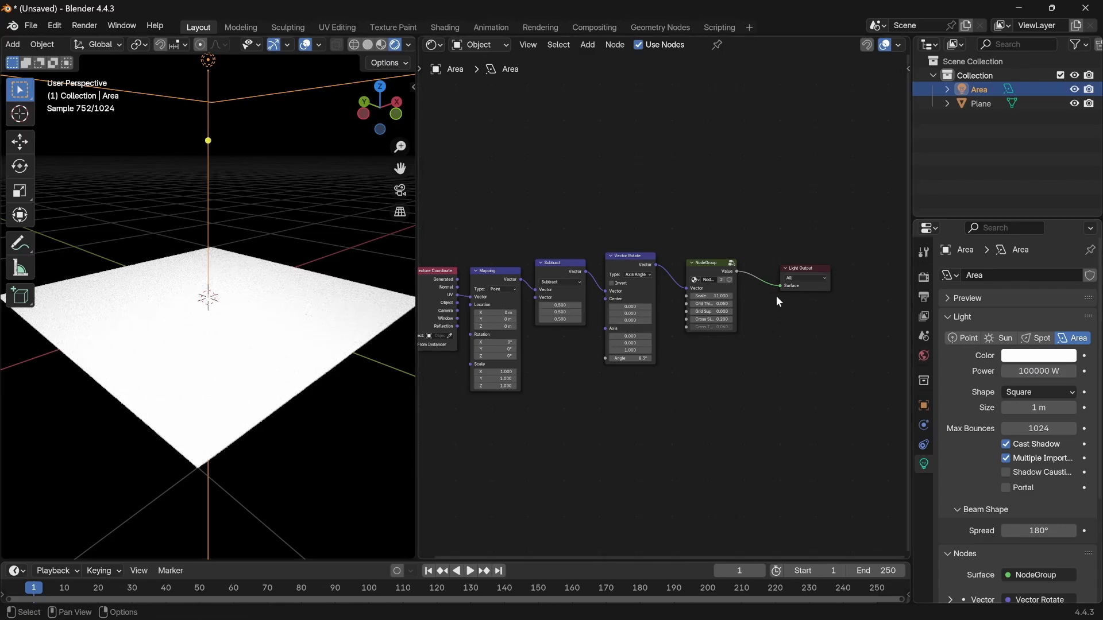
# Move the Light Output node farther from the NodeGroup to leave space between them
pyautogui.scroll(-1, 757, 287)
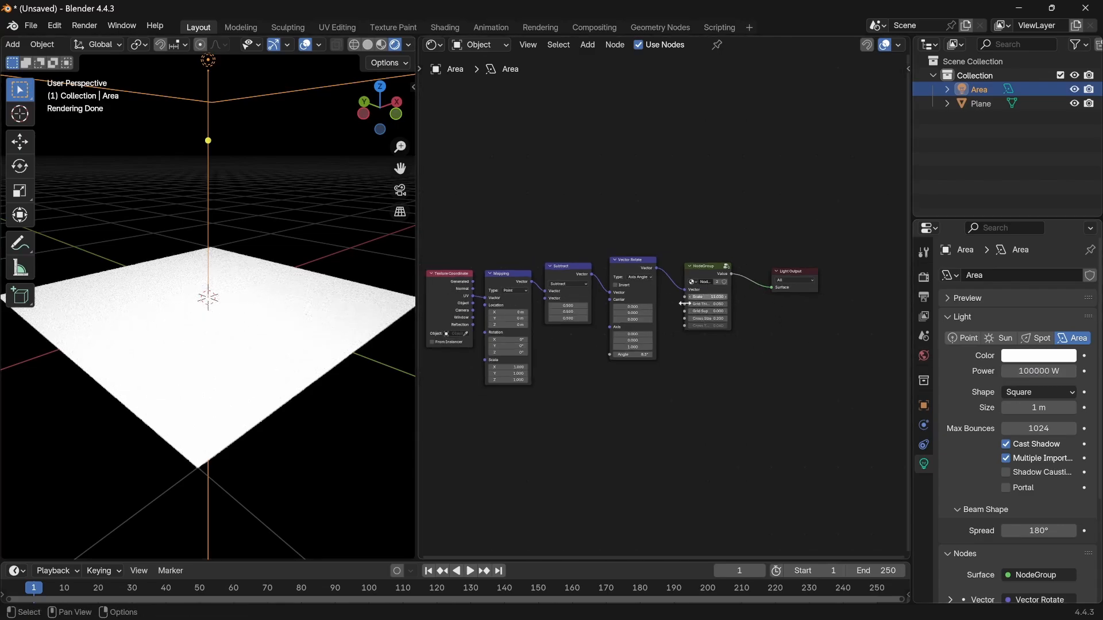
pyautogui.moveTo(789, 324); pyautogui.dragTo(711, 342, button='middle')
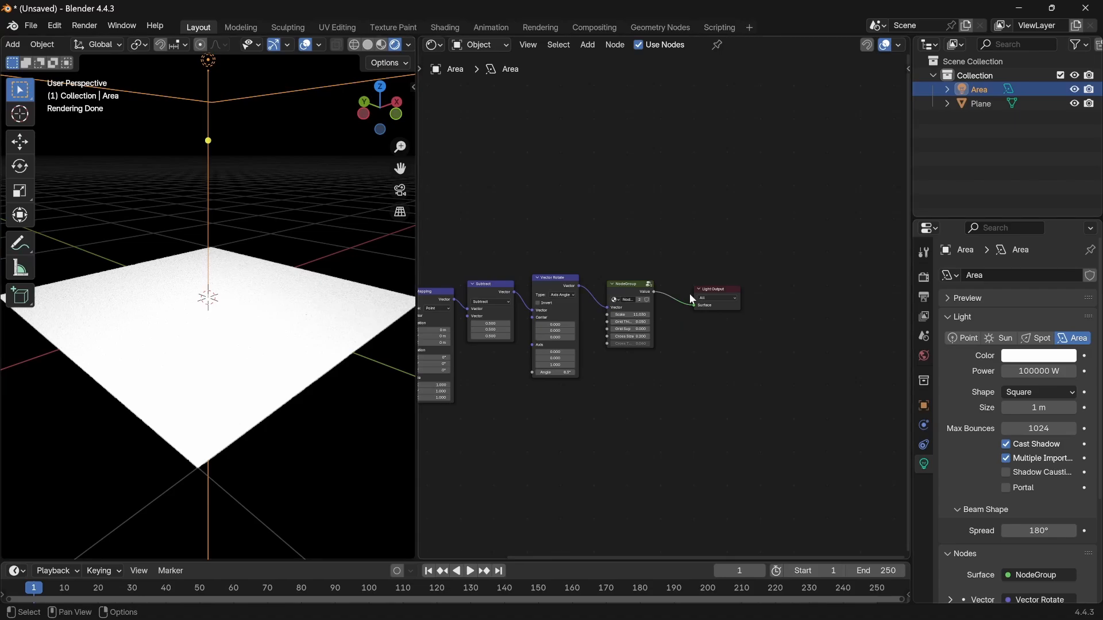
pyautogui.moveTo(707, 294); pyautogui.dragTo(753, 290)
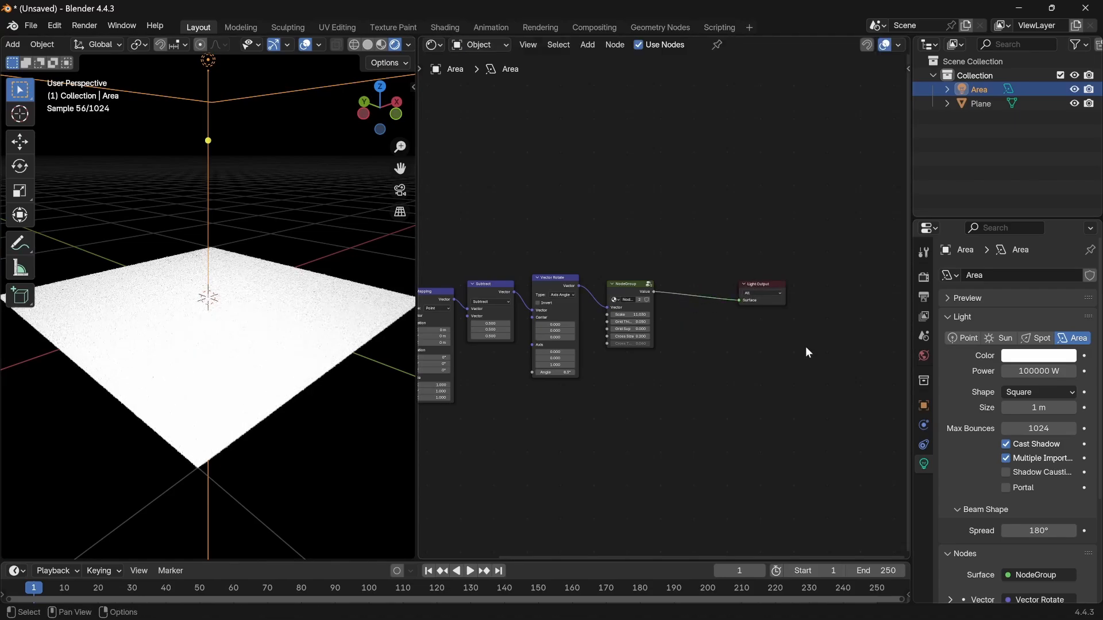
# Narrow the area light's beam Spread to 0°, check the projection on the plane, and settle on 1°
pyautogui.click(1039, 531)
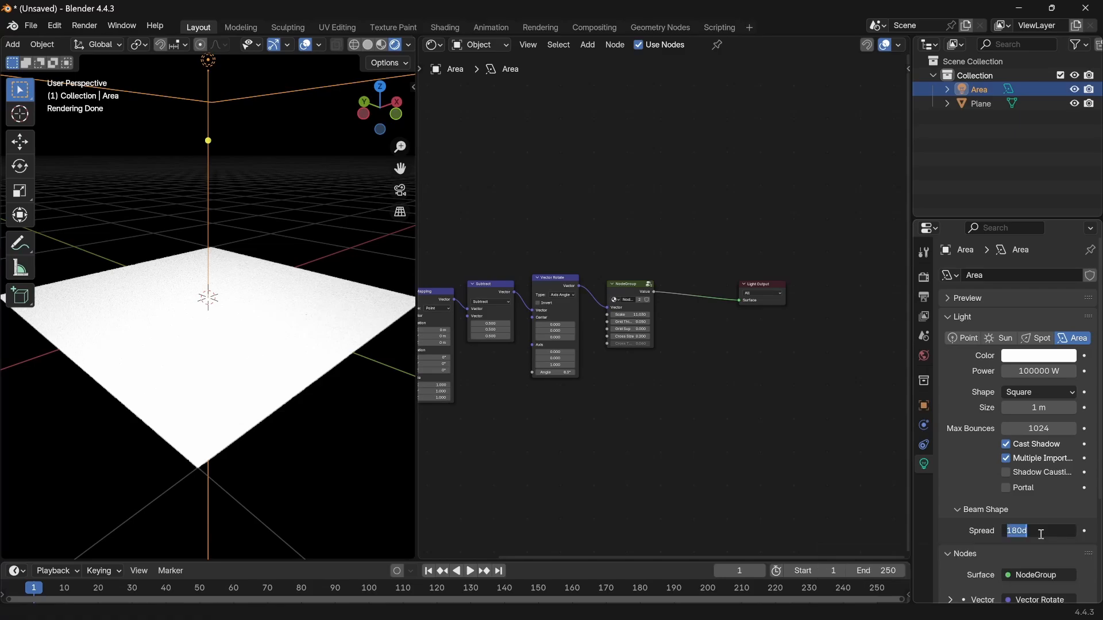
pyautogui.press('Return')
pyautogui.moveTo(230, 339); pyautogui.dragTo(115, 405, button='middle')
pyautogui.click(1047, 532)
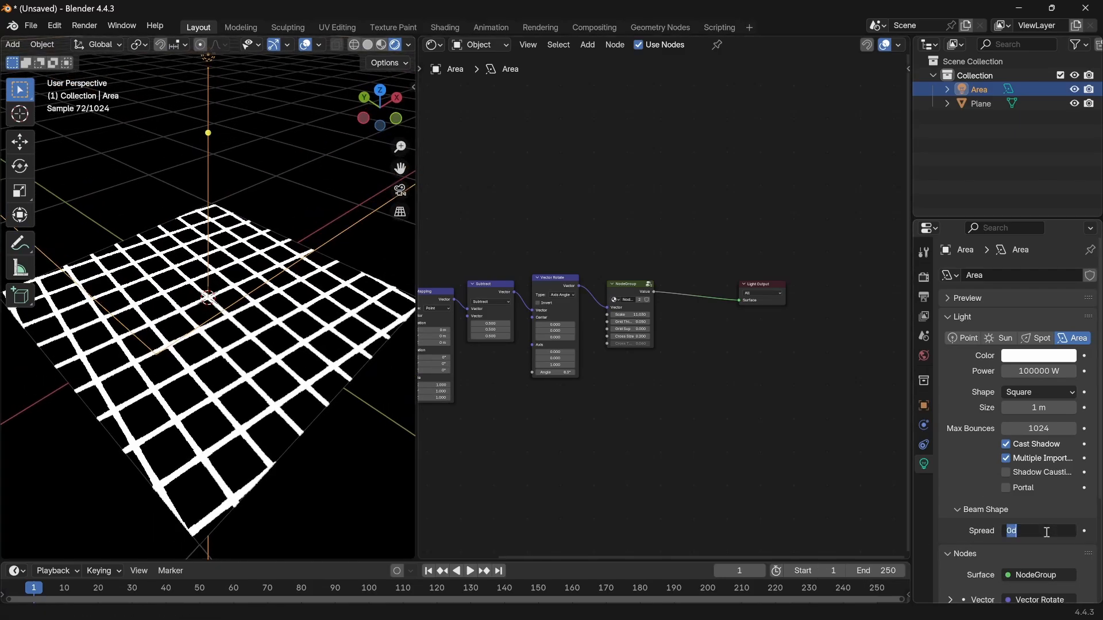
pyautogui.write('1')
pyautogui.press('Return')
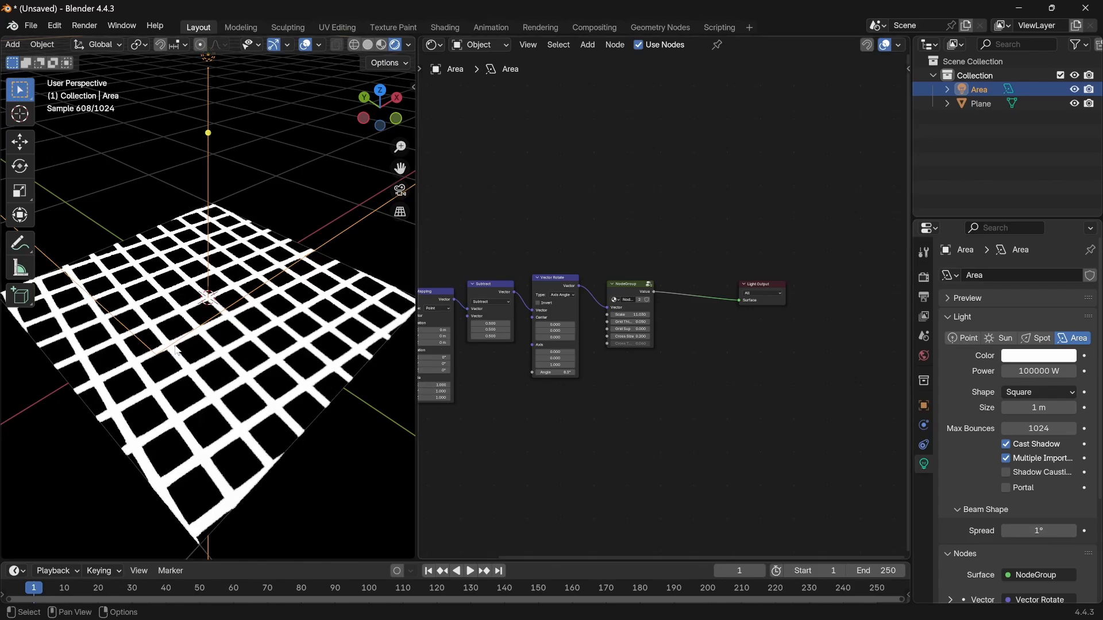
# Move the area light off to the side of the plane and aim its beam back at the plane's centre
pyautogui.scroll(-4, 259, 288)
pyautogui.moveTo(256, 239)
pyautogui.mouseDown(button='middle')
pyautogui.moveTo(250, 224)
pyautogui.moveTo(239, 239)
pyautogui.mouseUp(button='middle')
pyautogui.press('g')
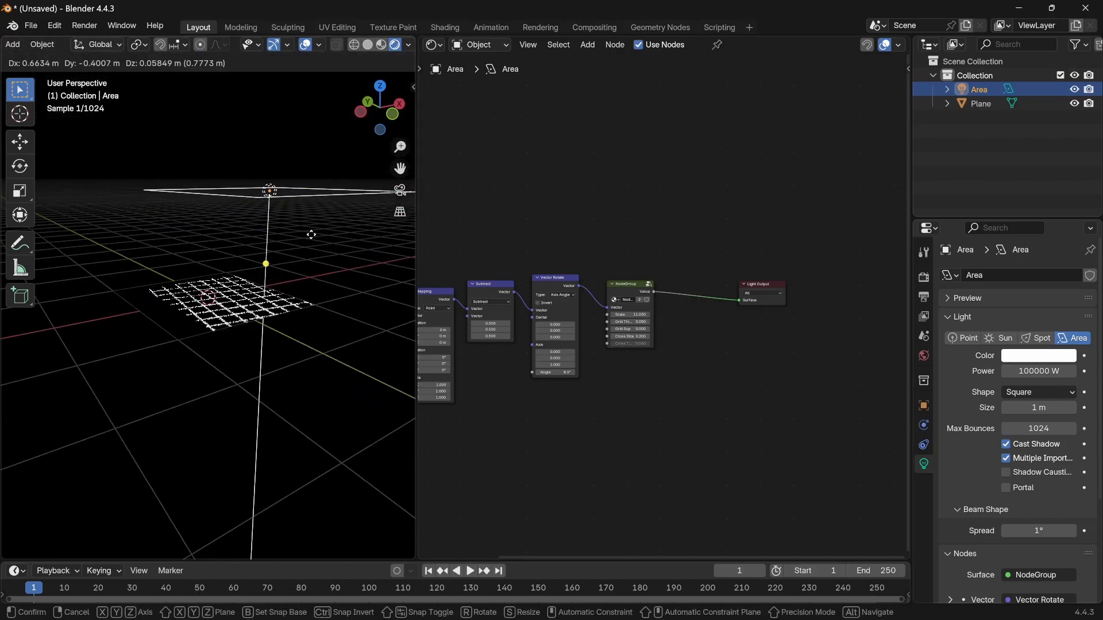
pyautogui.click(323, 230)
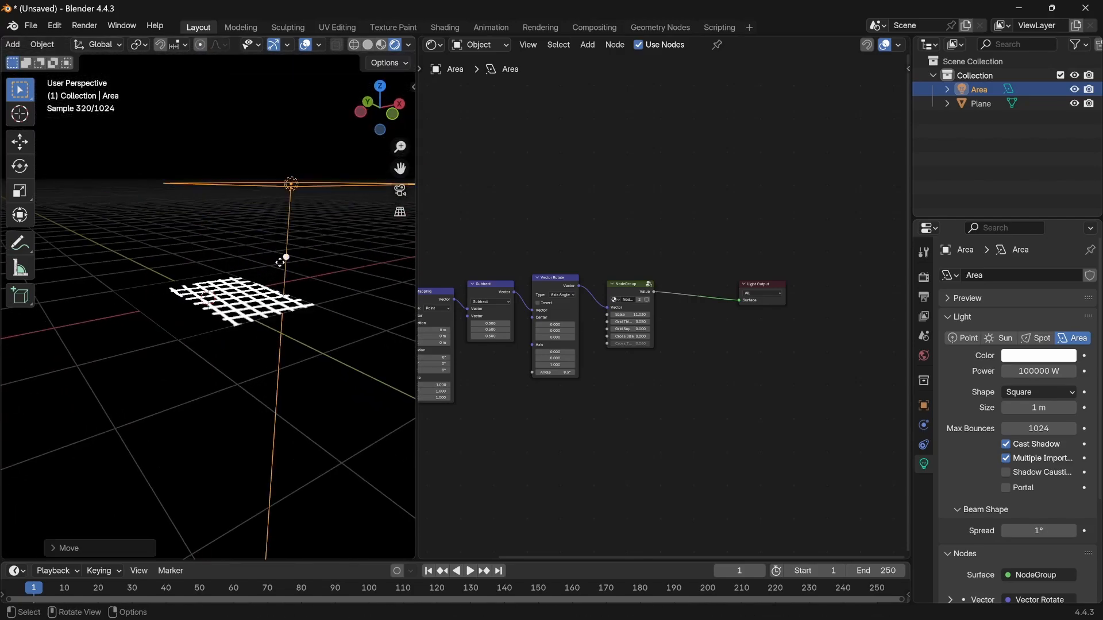
pyautogui.moveTo(280, 262); pyautogui.dragTo(210, 301)
pyautogui.moveTo(241, 319); pyautogui.dragTo(360, 319, button='middle')
pyautogui.scroll(1, 580, 346)
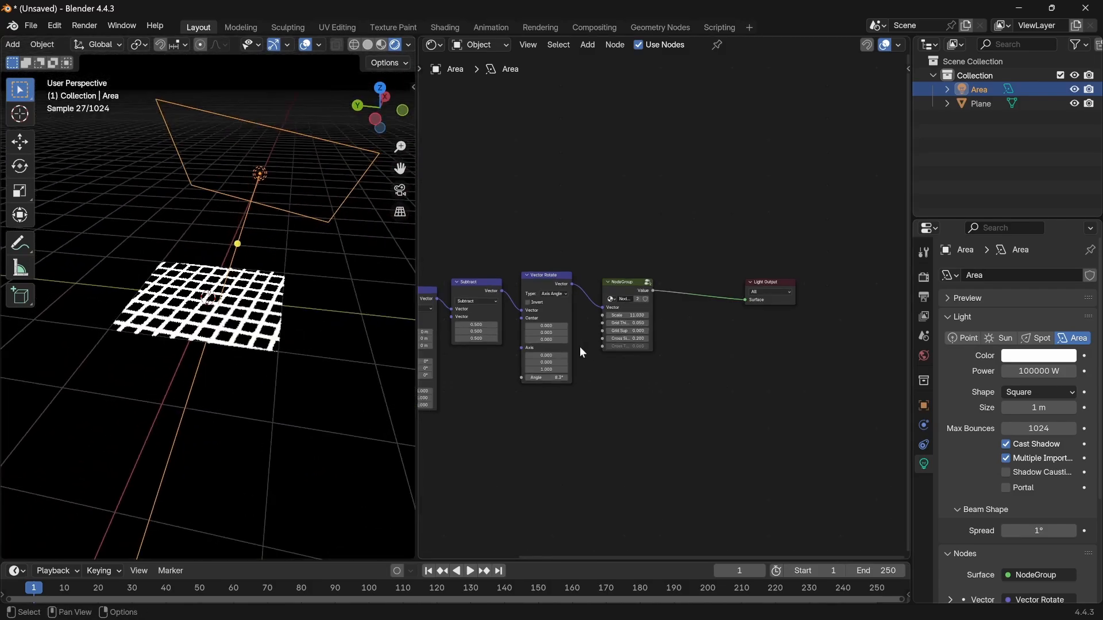
pyautogui.scroll(2, 580, 346)
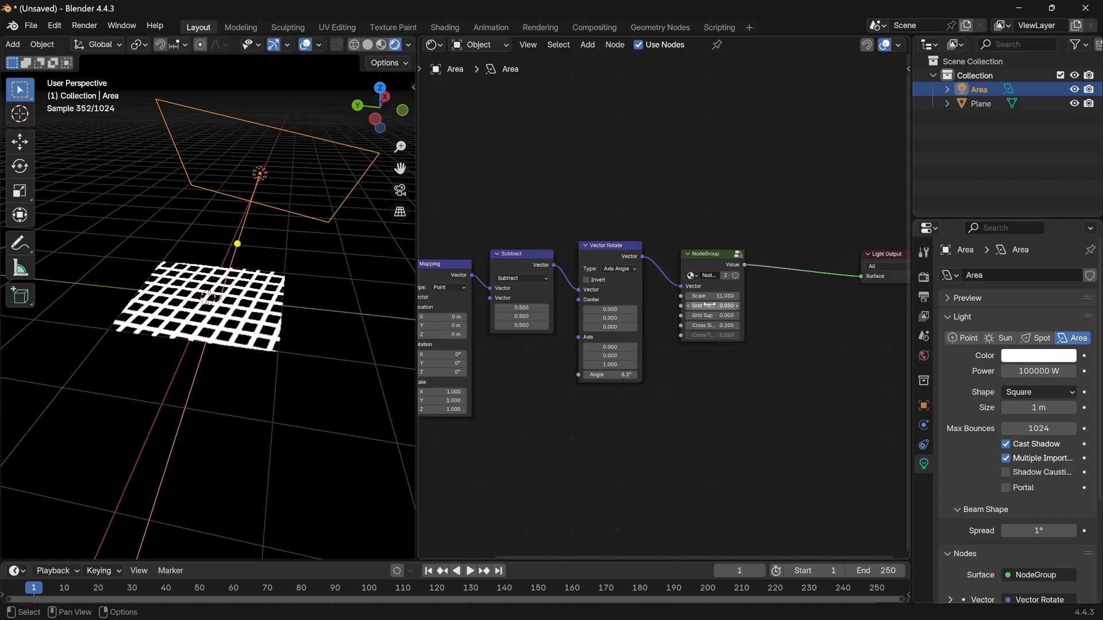
# Set the node group's Grid Thickness to 0.02
pyautogui.write('.02')
pyautogui.press('Return')
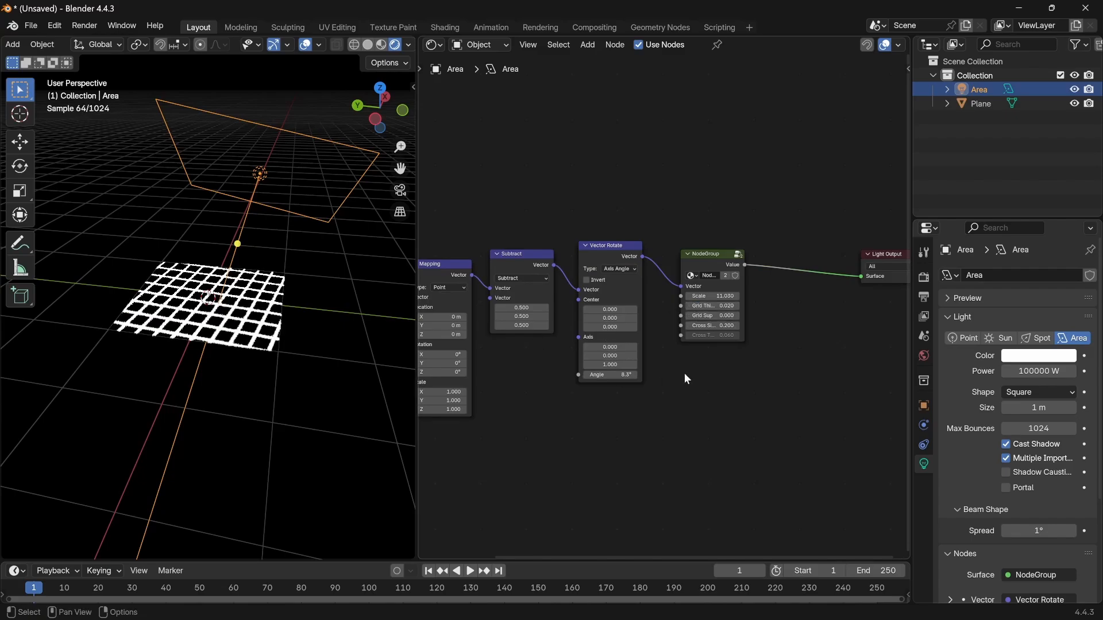
pyautogui.moveTo(322, 320); pyautogui.dragTo(221, 343, button='middle')
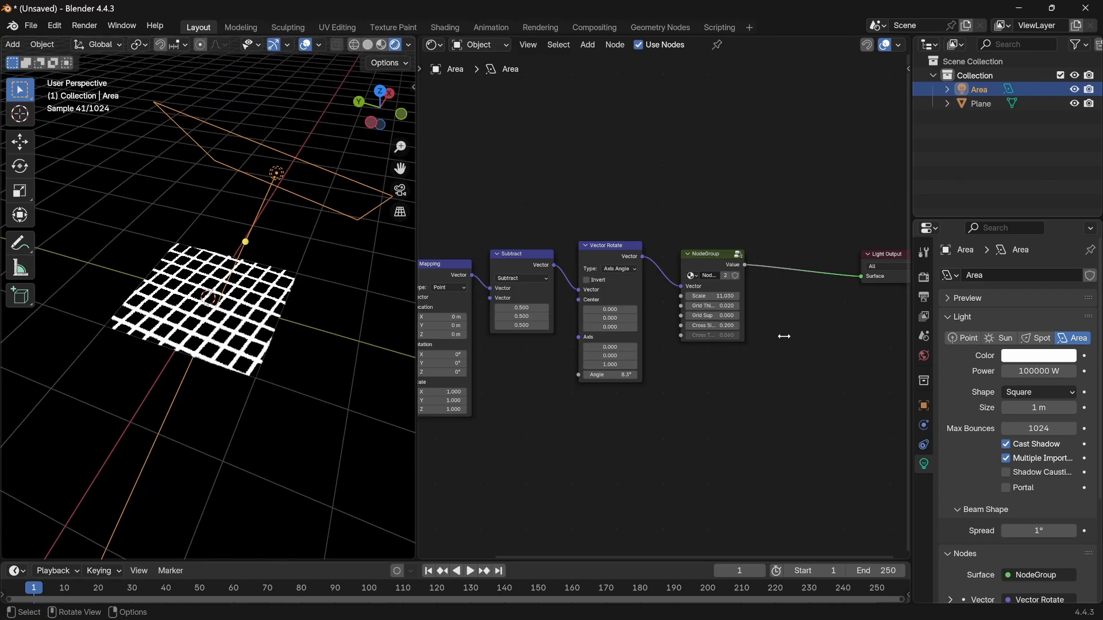
# Insert a Color Ramp node on the link between the NodeGroup and the Light Output
pyautogui.moveTo(784, 337); pyautogui.dragTo(689, 325, button='middle')
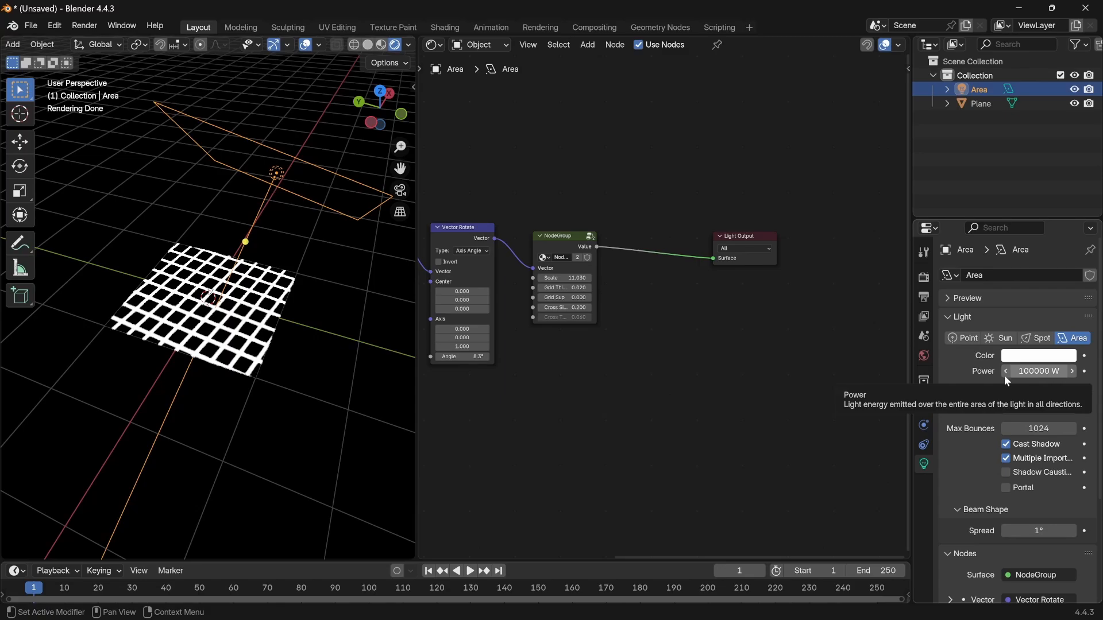
pyautogui.moveTo(582, 286); pyautogui.dragTo(679, 289, button='middle')
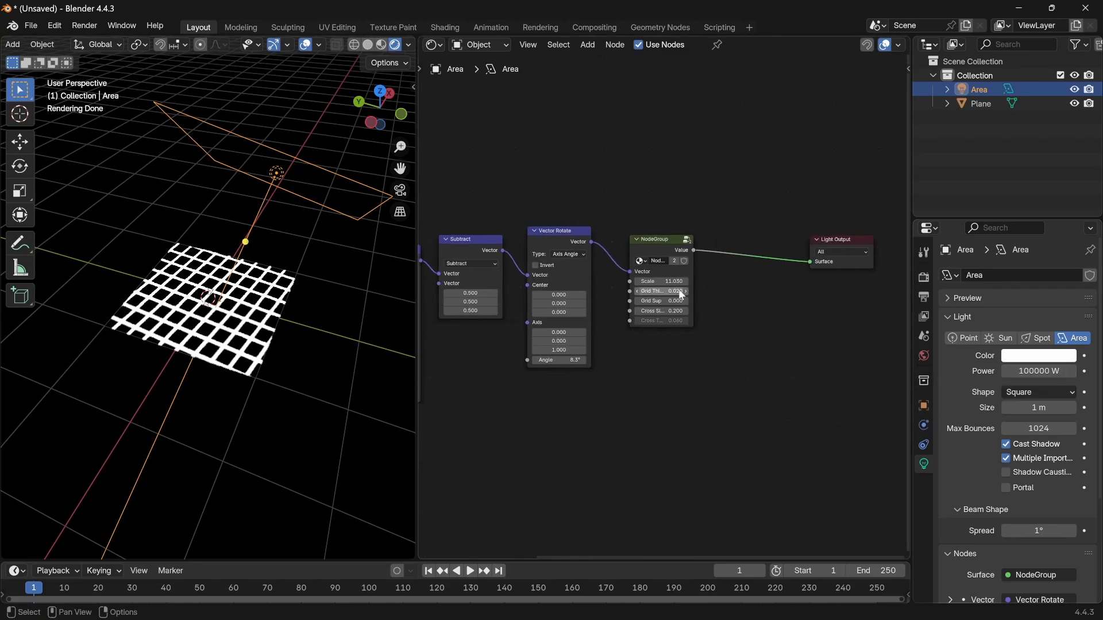
pyautogui.hotkey('shift', 'a')
pyautogui.click(738, 211)
pyautogui.write('color')
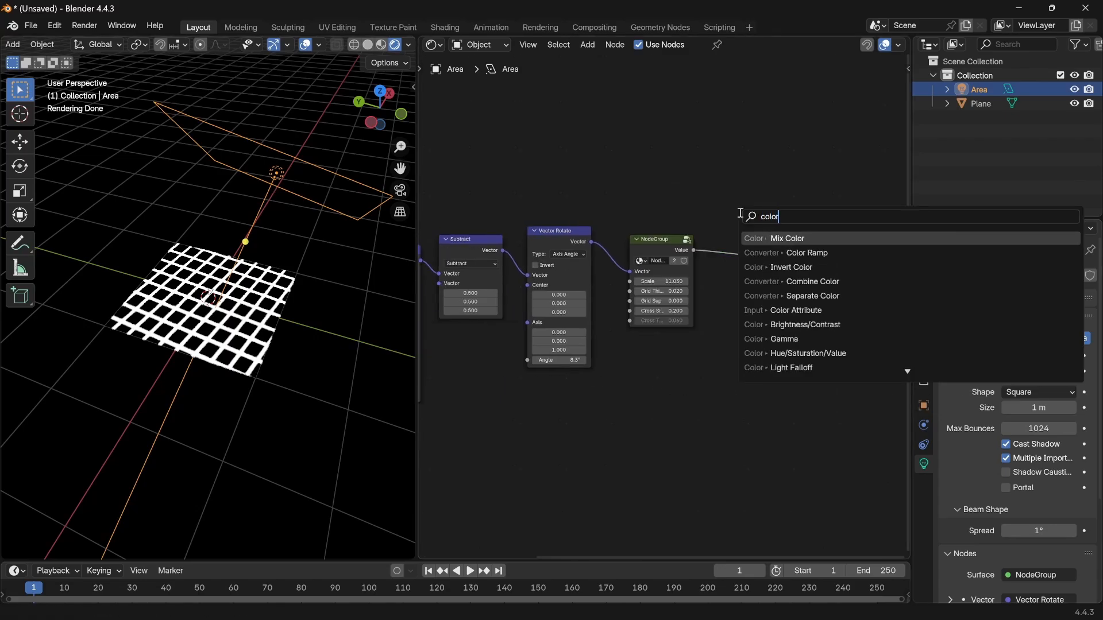
pyautogui.press('Down')
pyautogui.press('Return')
pyautogui.click(739, 219)
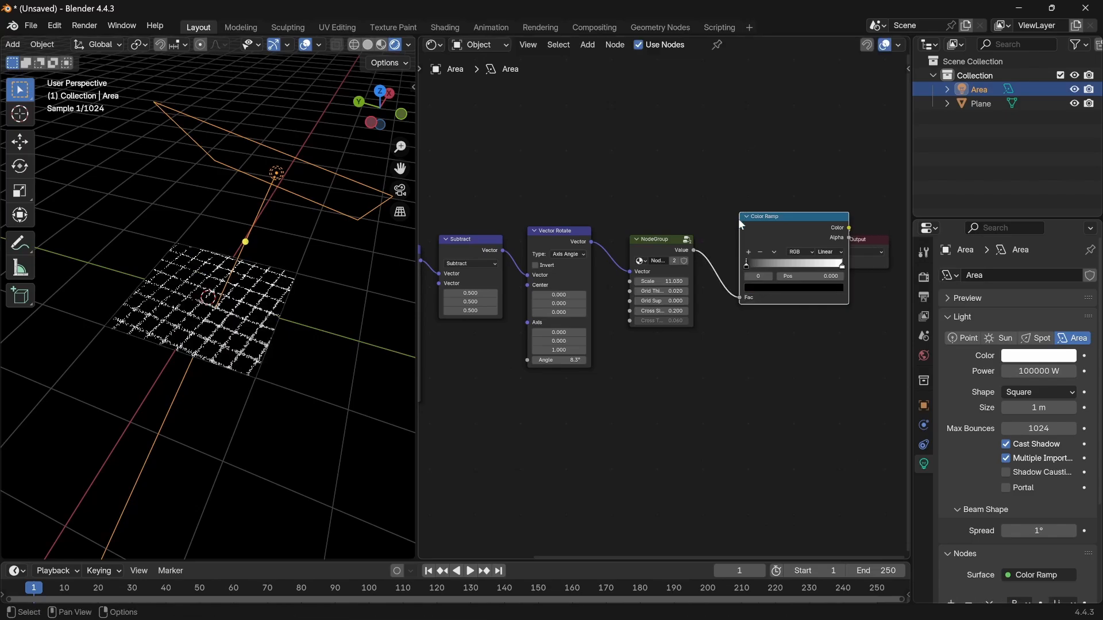
# Change the Color Ramp's white end stop to red so the projected grid is tinted
pyautogui.moveTo(774, 227); pyautogui.dragTo(701, 246, button='middle')
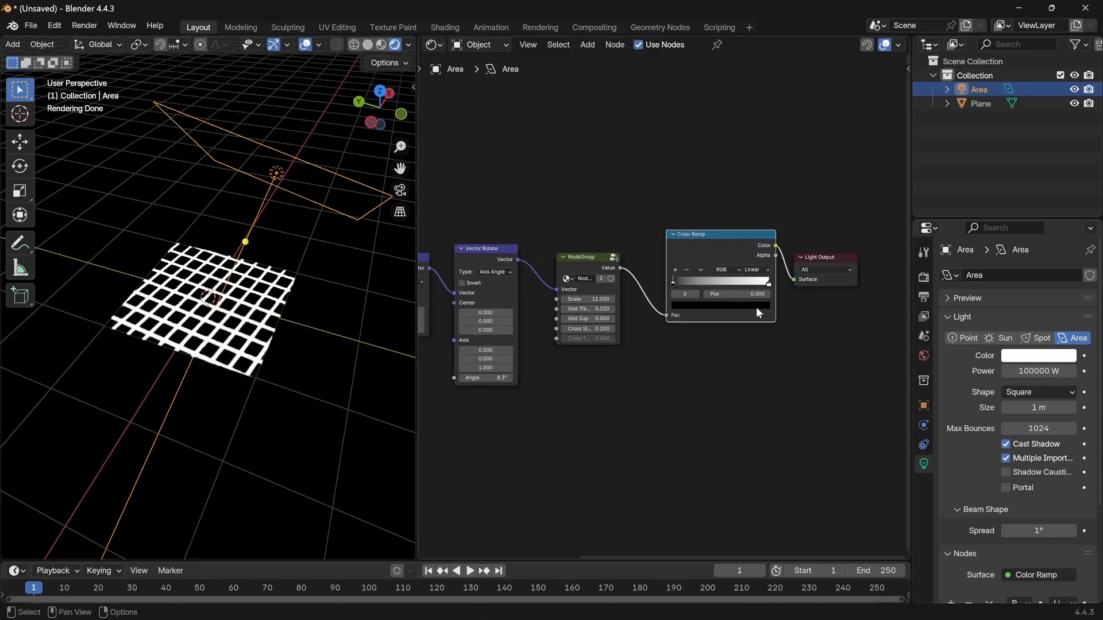
pyautogui.click(770, 285)
pyautogui.click(721, 305)
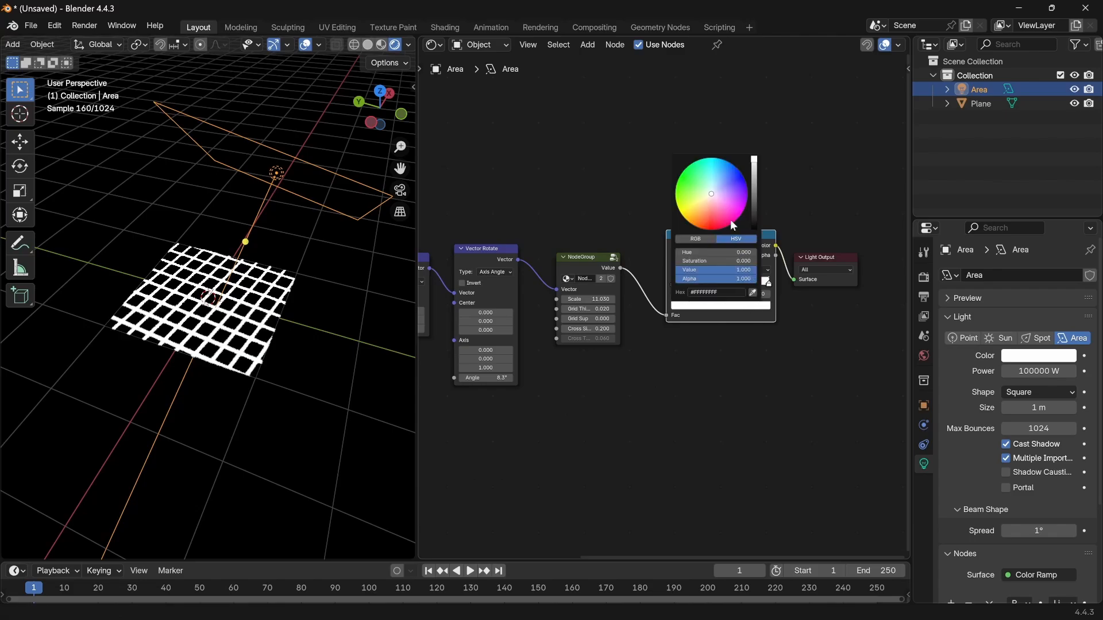
pyautogui.moveTo(730, 219); pyautogui.dragTo(710, 230)
pyautogui.moveTo(284, 357); pyautogui.dragTo(274, 338, button='middle')
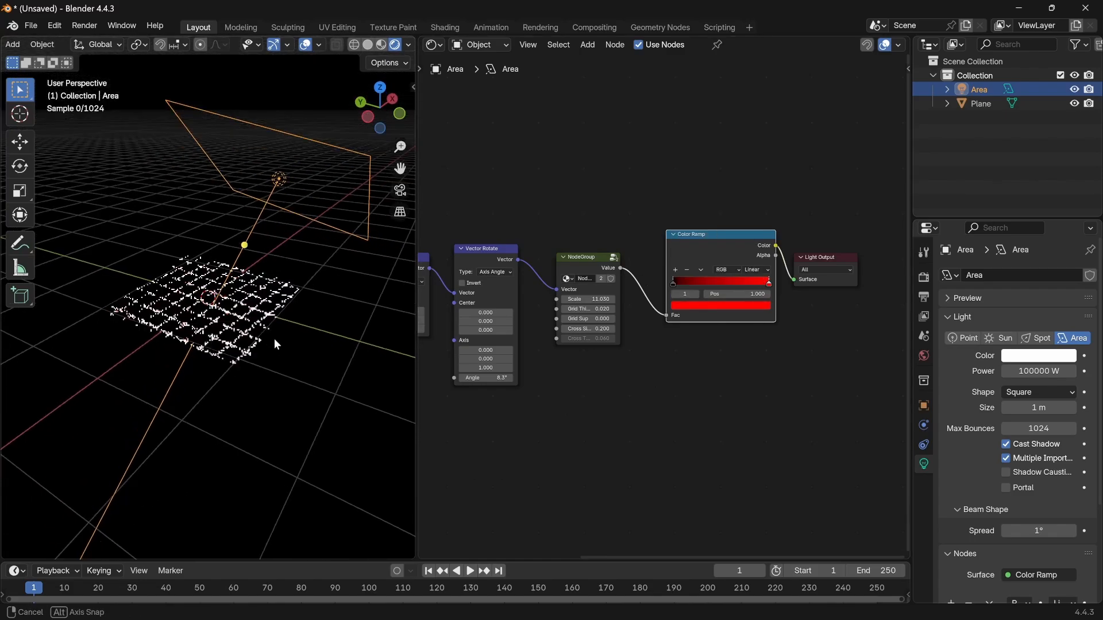
pyautogui.moveTo(564, 381); pyautogui.dragTo(596, 385, button='middle')
pyautogui.scroll(3, 240, 327)
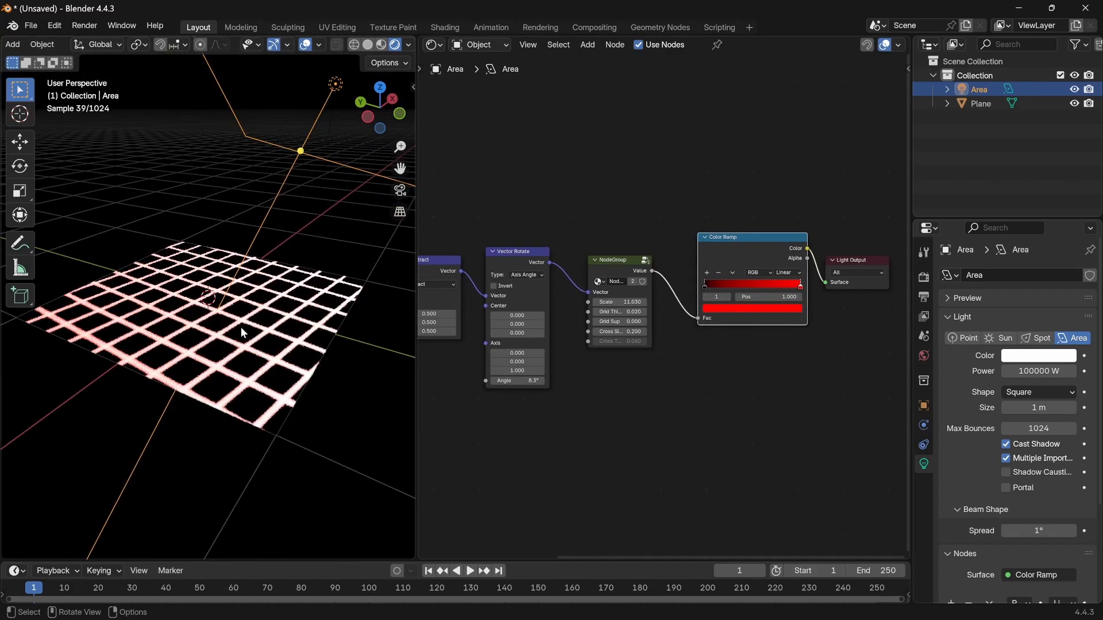
# Shift the area light slightly to a new position above the plane
pyautogui.scroll(-4, 287, 251)
pyautogui.press('g')
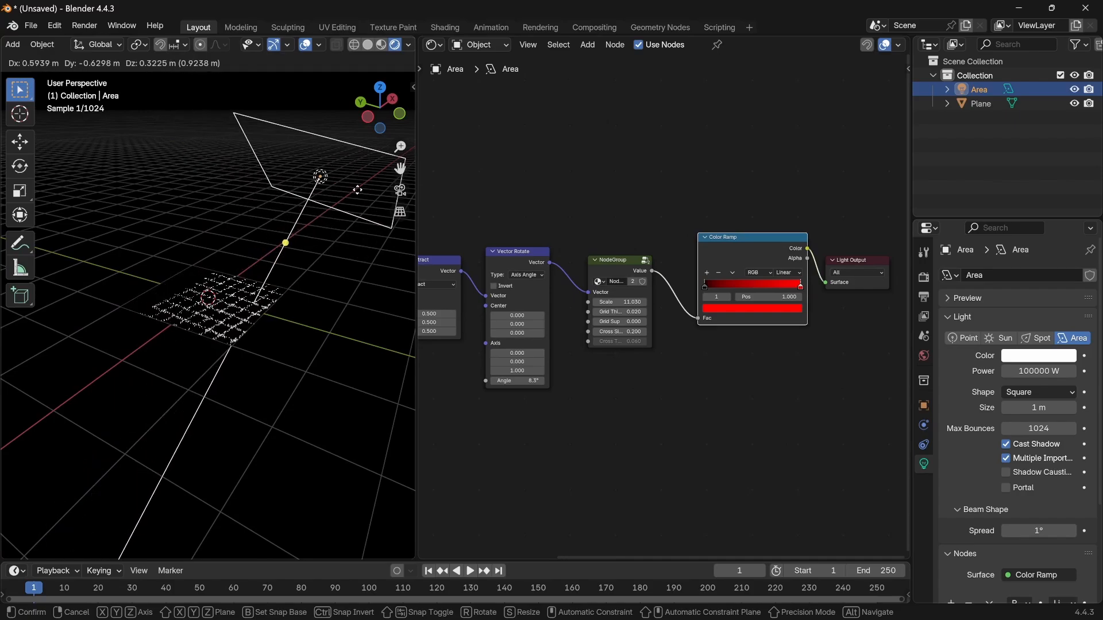
pyautogui.click(326, 169)
# Move the NodeGroup node down to free the space between Vector Rotate and the Color Ramp
pyautogui.moveTo(528, 393); pyautogui.dragTo(598, 398, button='middle')
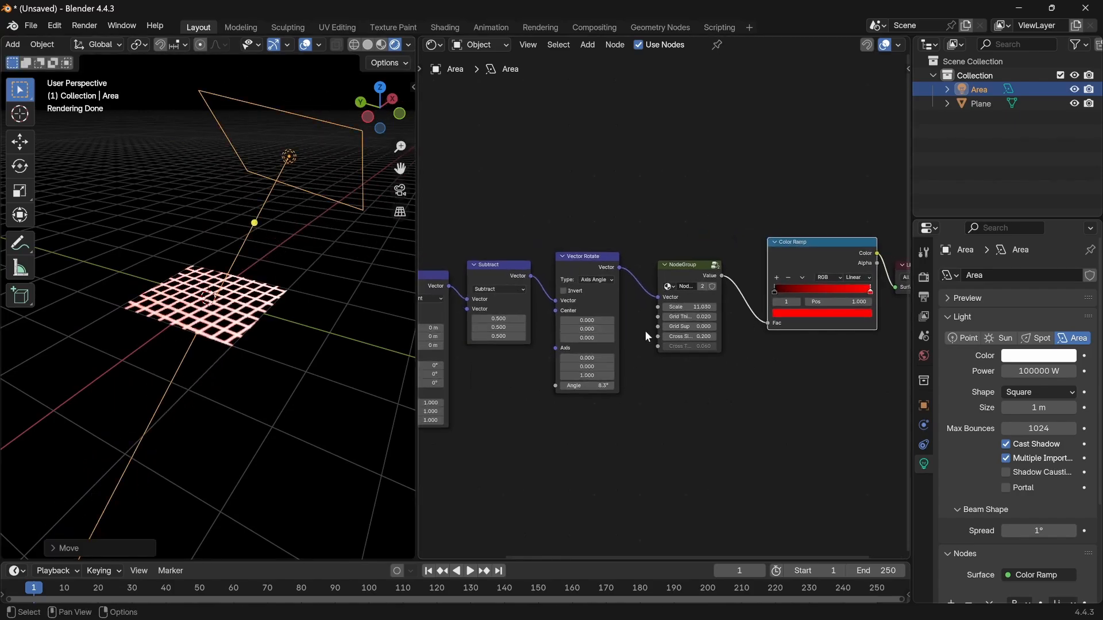
pyautogui.scroll(-3, 647, 333)
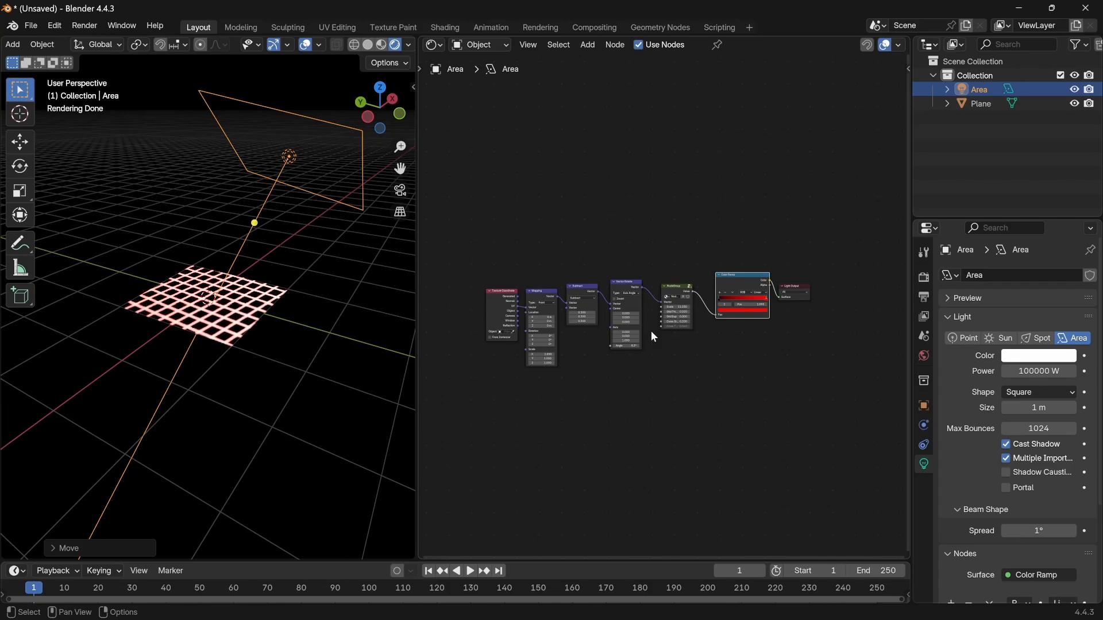
pyautogui.scroll(2, 655, 304)
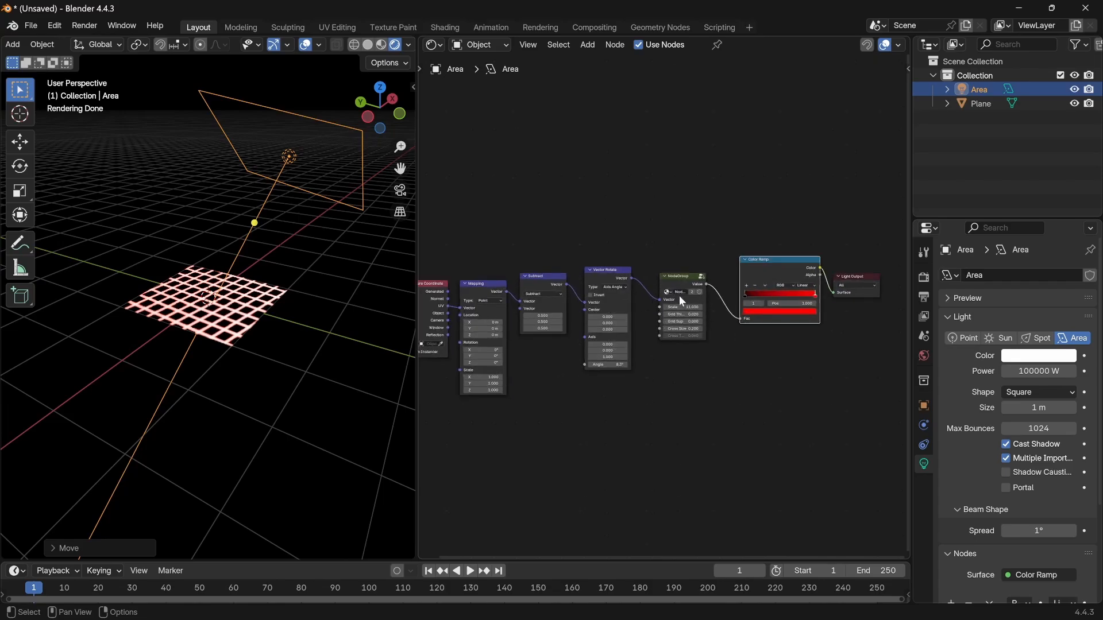
pyautogui.click(661, 303)
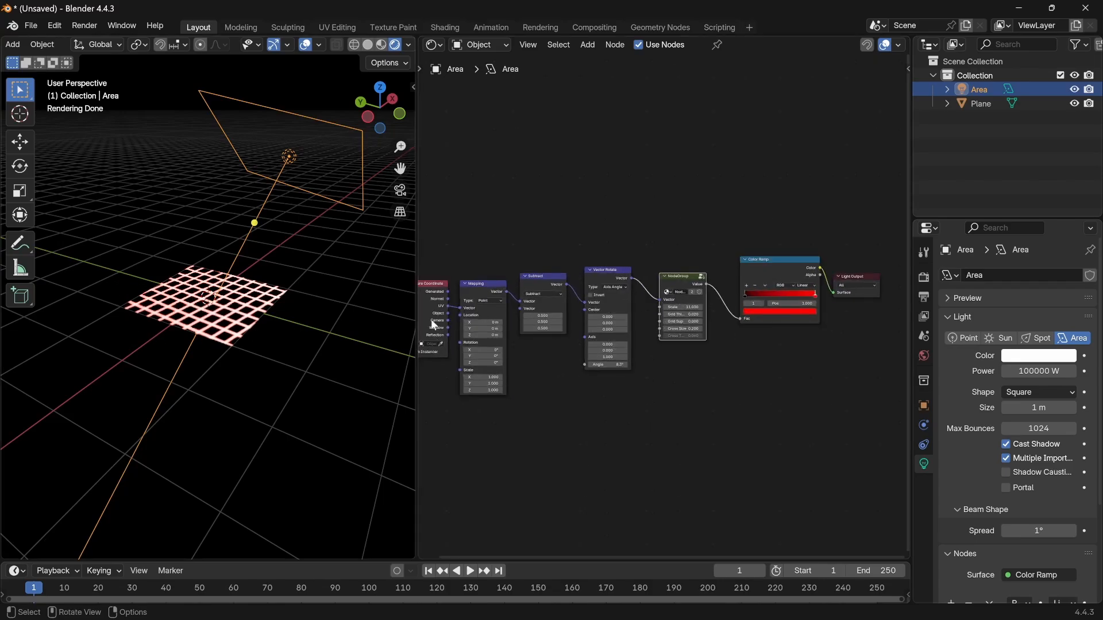
pyautogui.moveTo(720, 359); pyautogui.dragTo(645, 274)
pyautogui.press('g')
pyautogui.click(651, 330)
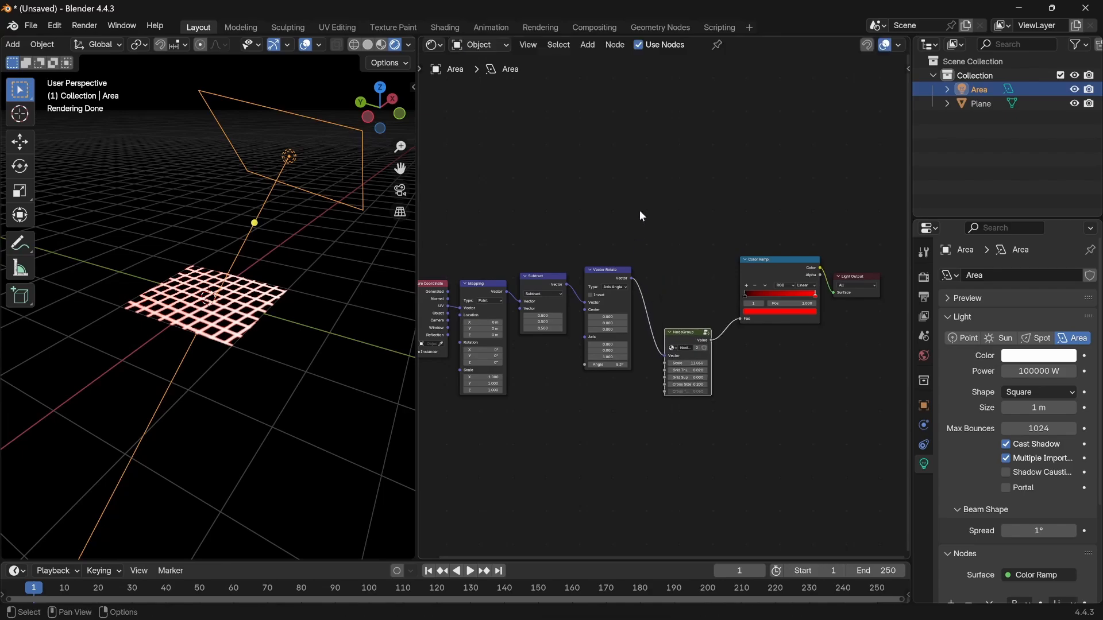
# Add a Separate XYZ node above the NodeGroup and feed it the Vector Rotate output
pyautogui.hotkey('shift', 'a')
pyautogui.click(641, 212)
pyautogui.write('sepa')
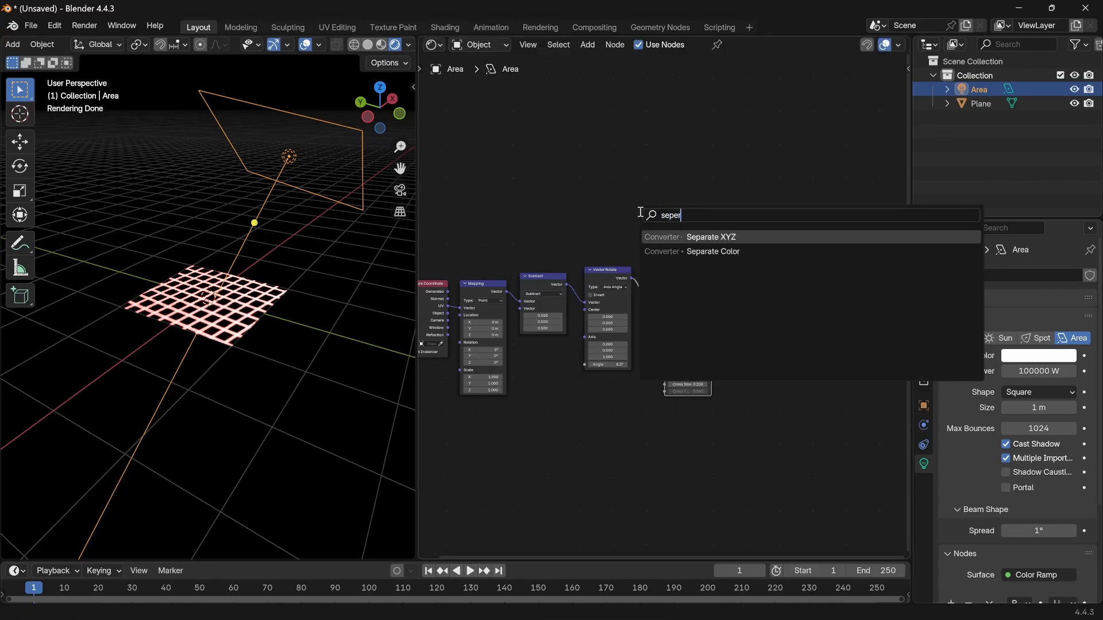
pyautogui.press('Return')
pyautogui.click(654, 217)
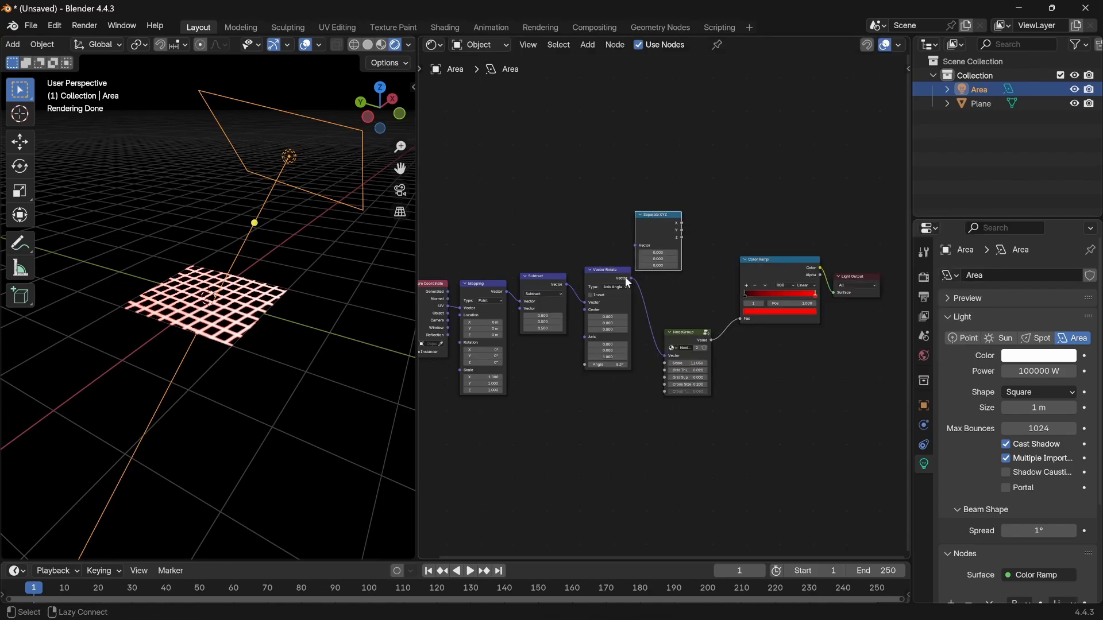
pyautogui.keyDown('alt'); pyautogui.moveTo(625, 278); pyautogui.dragTo(651, 248, button='right'); pyautogui.keyUp('alt')
# Make room around Separate XYZ by moving the Color Ramp and Light Output farther from it and the NodeGroup lower
pyautogui.scroll(-5, 711, 284)
pyautogui.moveTo(841, 365); pyautogui.dragTo(741, 279)
pyautogui.press('g')
pyautogui.click(806, 270)
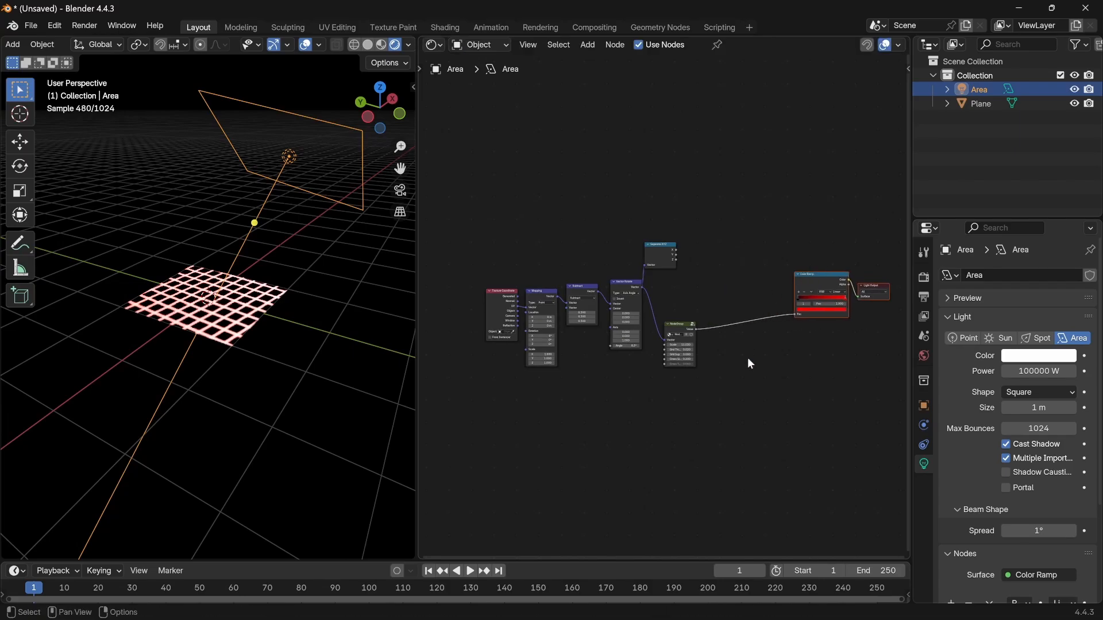
pyautogui.moveTo(681, 356); pyautogui.dragTo(681, 404)
pyautogui.moveTo(643, 454); pyautogui.dragTo(601, 475, button='middle')
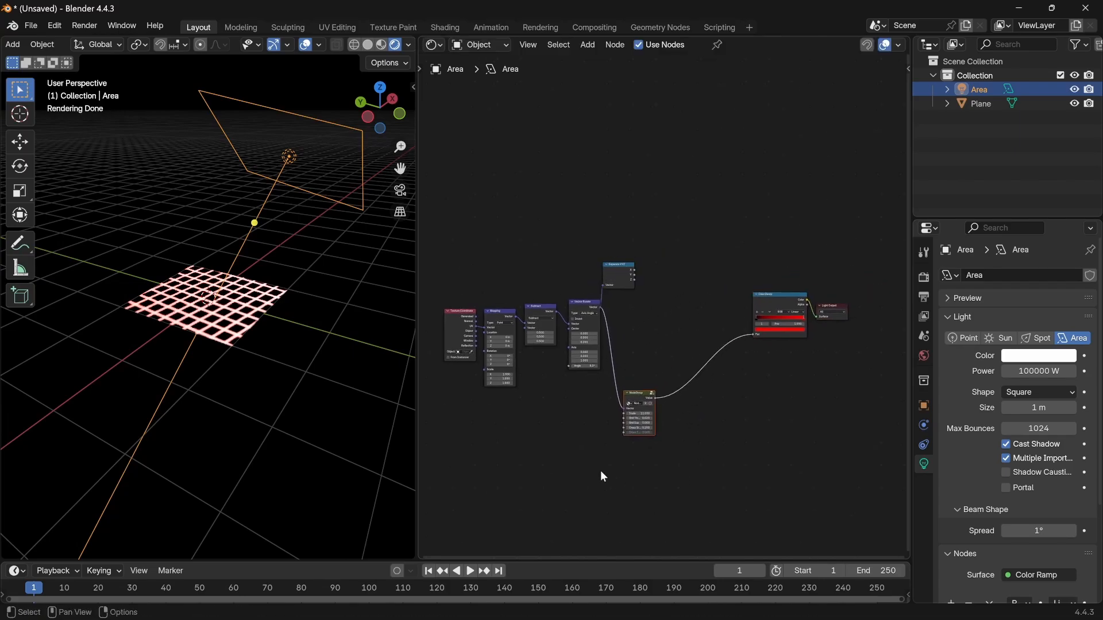
pyautogui.scroll(7, 696, 440)
pyautogui.moveTo(593, 251); pyautogui.dragTo(640, 270)
pyautogui.scroll(1, 708, 236)
pyautogui.hotkey('shift', 'a')
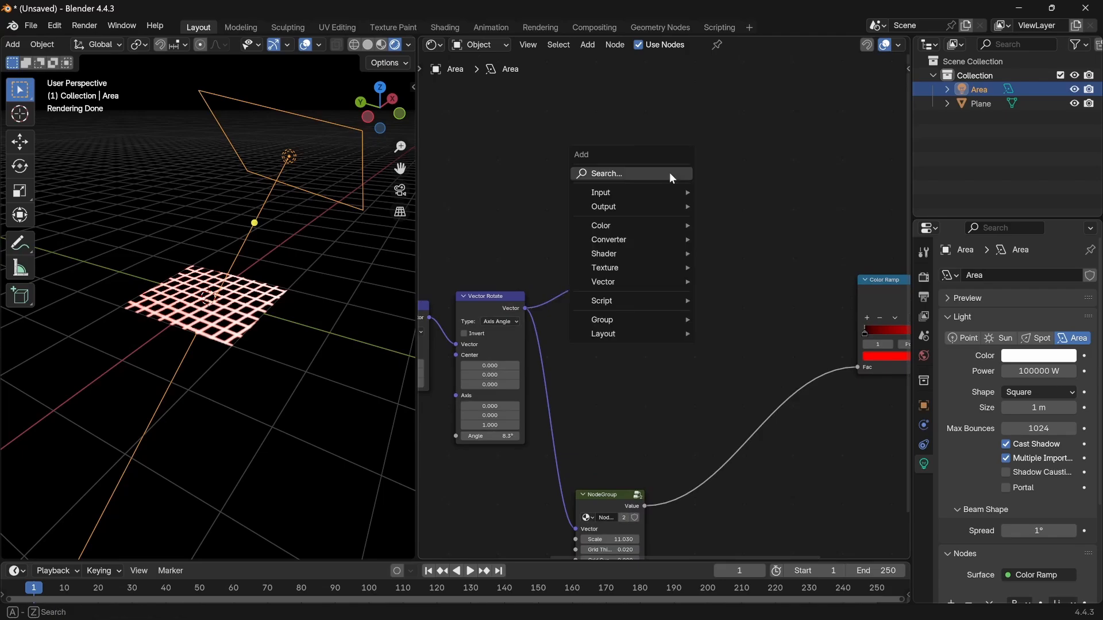
pyautogui.click(670, 173)
pyautogui.write('ping')
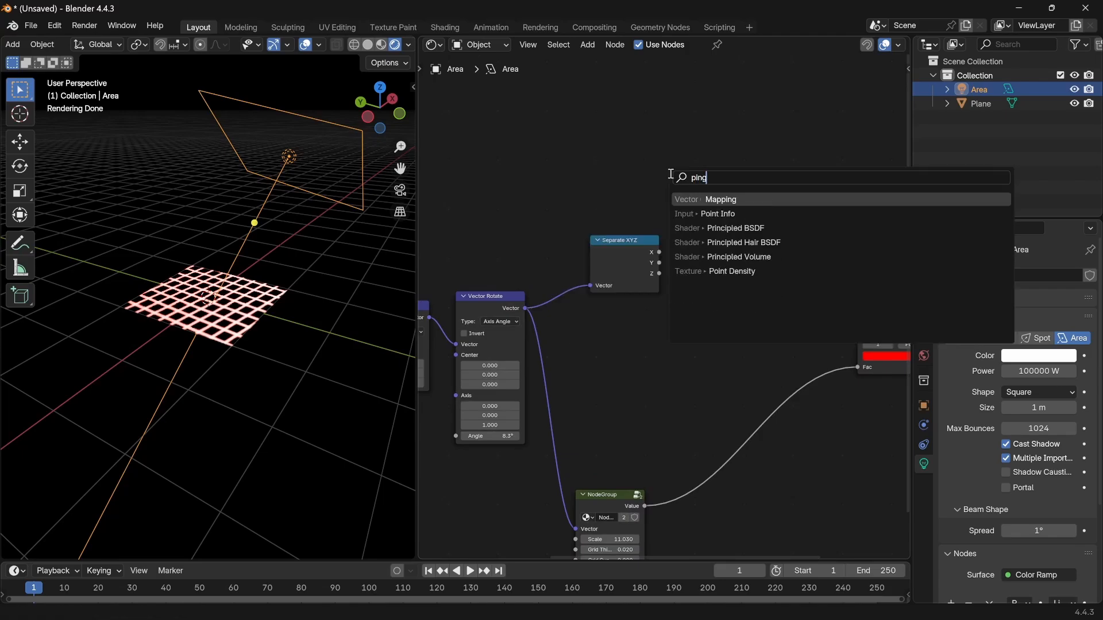
pyautogui.press('Escape')
# Add a Math node set to Ping-Pong and connect the Separate XYZ X output to its Value
pyautogui.hotkey('shift', 'a')
pyautogui.click(669, 172)
pyautogui.write('math')
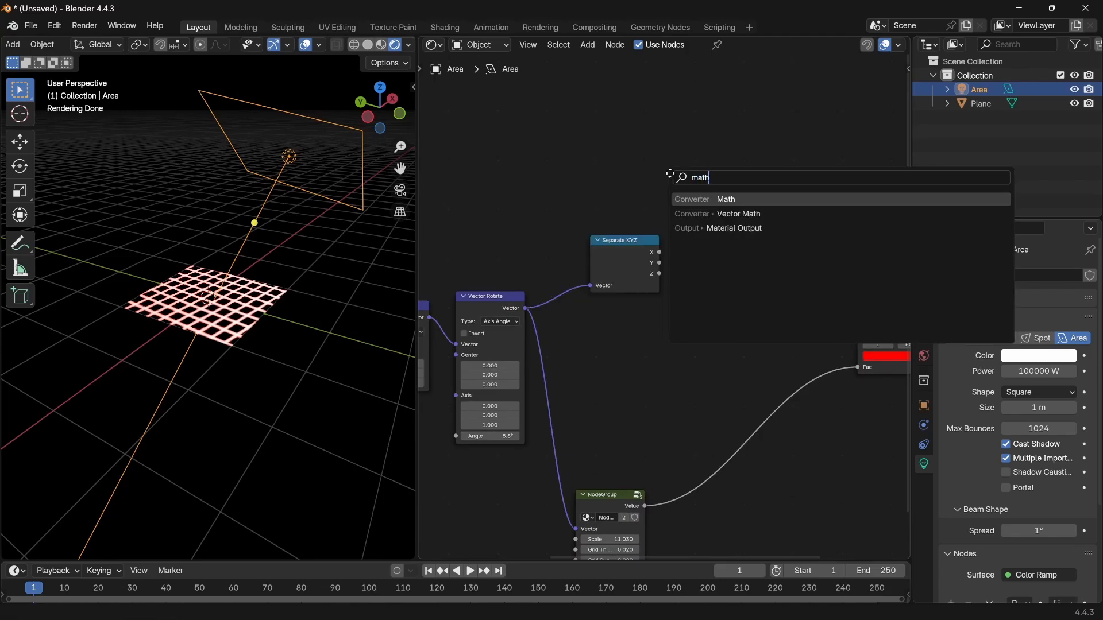
pyautogui.press('Return')
pyautogui.click(726, 226)
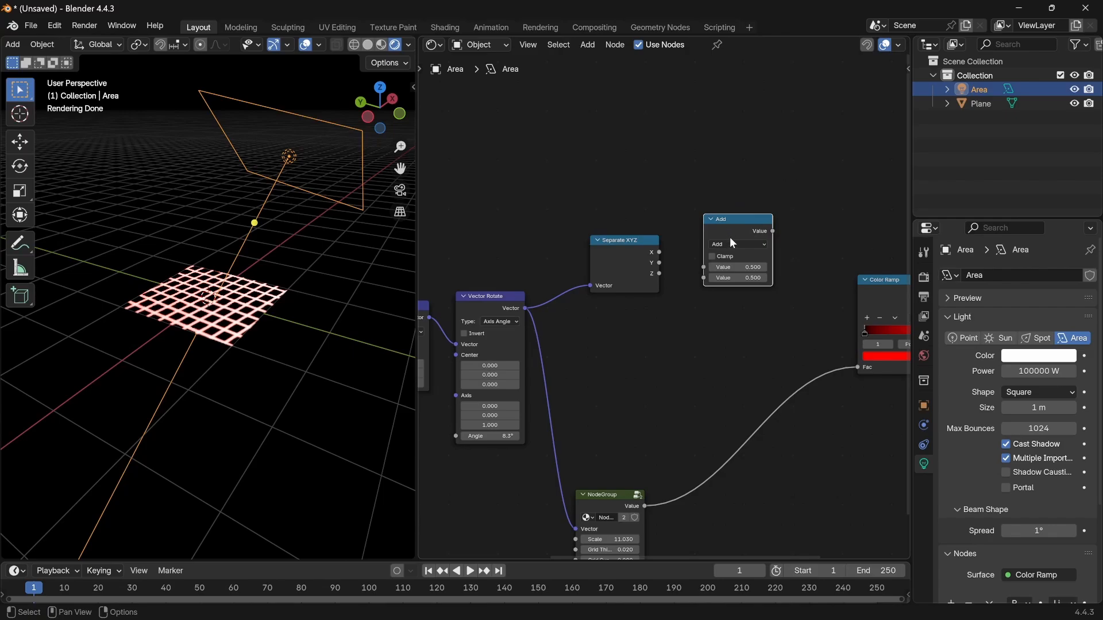
pyautogui.click(731, 244)
pyautogui.click(578, 370)
pyautogui.moveTo(659, 255); pyautogui.dragTo(733, 250)
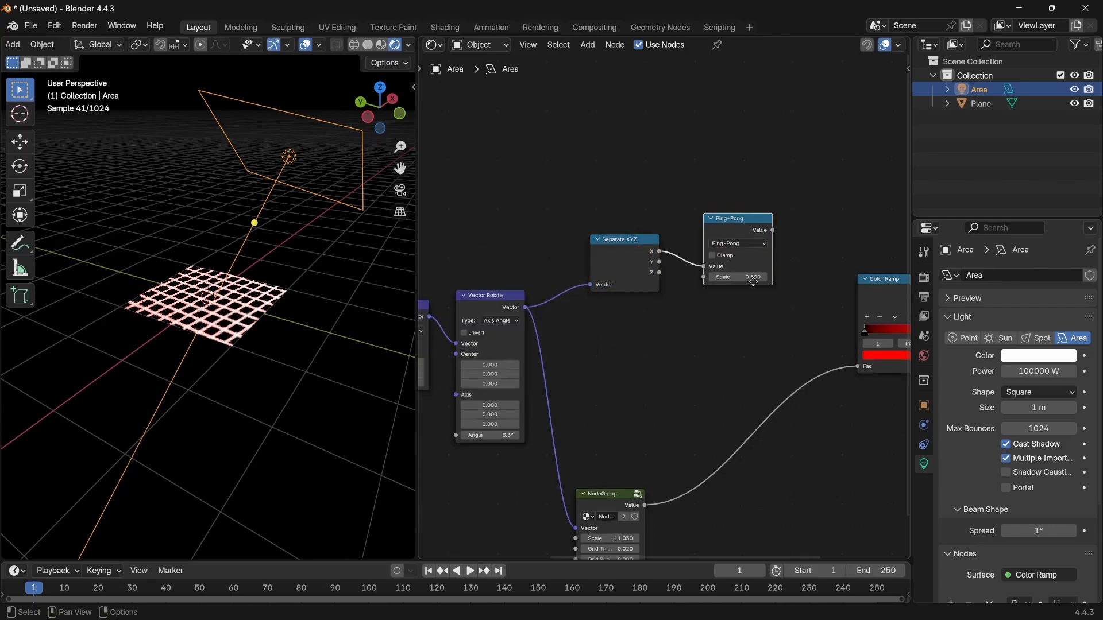
# Add a Math node set to Less Than and feed it the Ping-Pong result
pyautogui.moveTo(811, 214); pyautogui.dragTo(722, 226, button='middle')
pyautogui.hotkey('shift', 'a')
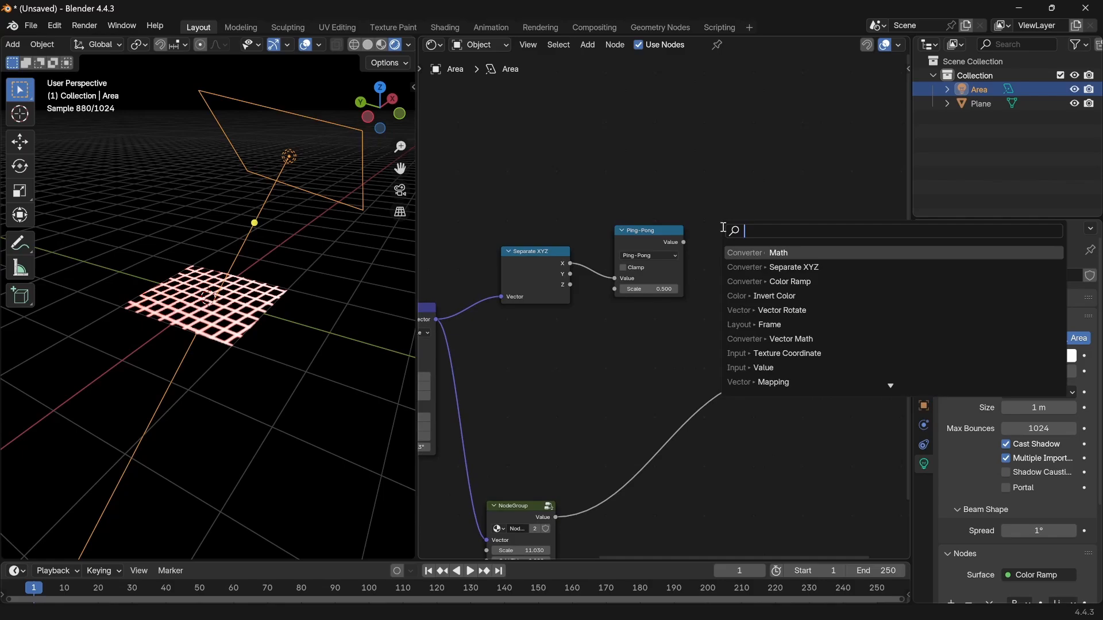
pyautogui.write('less')
pyautogui.press('BackSpace')
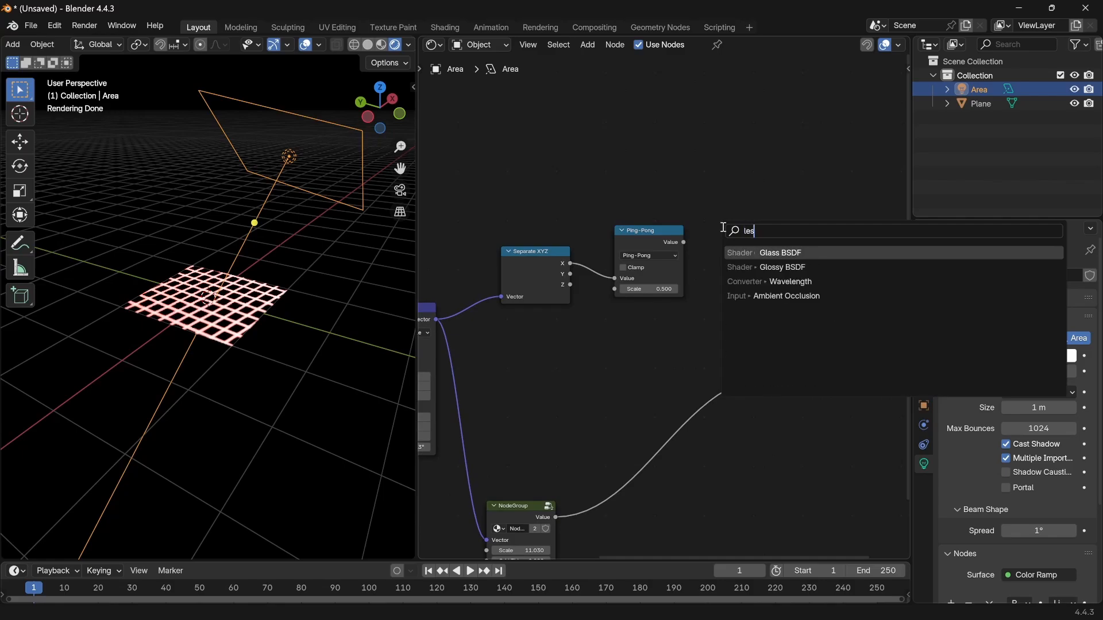
pyautogui.press('BackSpace')
pyautogui.press('BackSpace')
pyautogui.press('BackSpace')
pyautogui.write('ma')
pyautogui.press('Return')
pyautogui.click(750, 261)
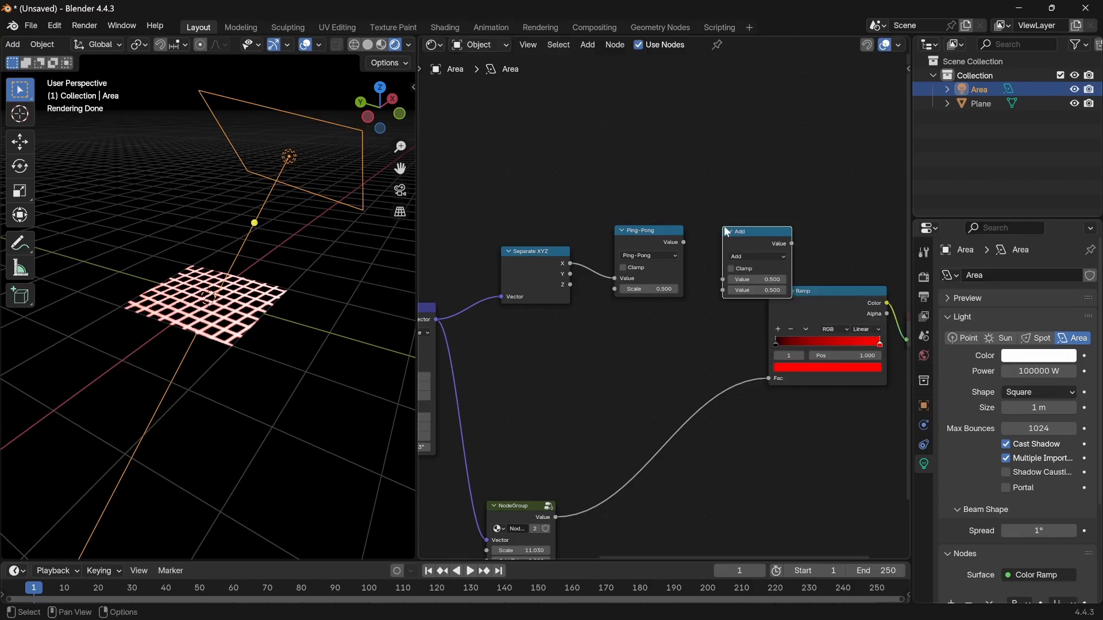
pyautogui.click(758, 257)
pyautogui.click(534, 303)
pyautogui.moveTo(683, 242); pyautogui.dragTo(722, 278)
# Connect the Less Than result to the Color Ramp's Fac in place of the NodeGroup, and set its Threshold to 0.03
pyautogui.moveTo(775, 246); pyautogui.dragTo(658, 234, button='middle')
pyautogui.moveTo(673, 232); pyautogui.dragTo(683, 232)
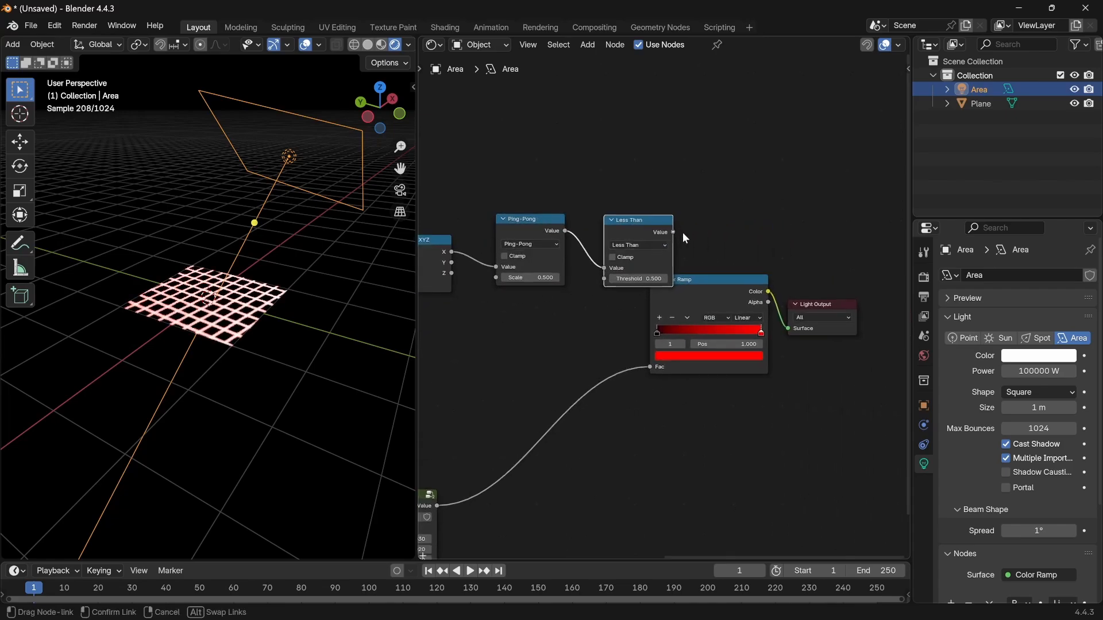
pyautogui.moveTo(649, 370); pyautogui.dragTo(649, 370)
pyautogui.moveTo(724, 312); pyautogui.dragTo(791, 285)
pyautogui.moveTo(649, 280); pyautogui.dragTo(621, 280)
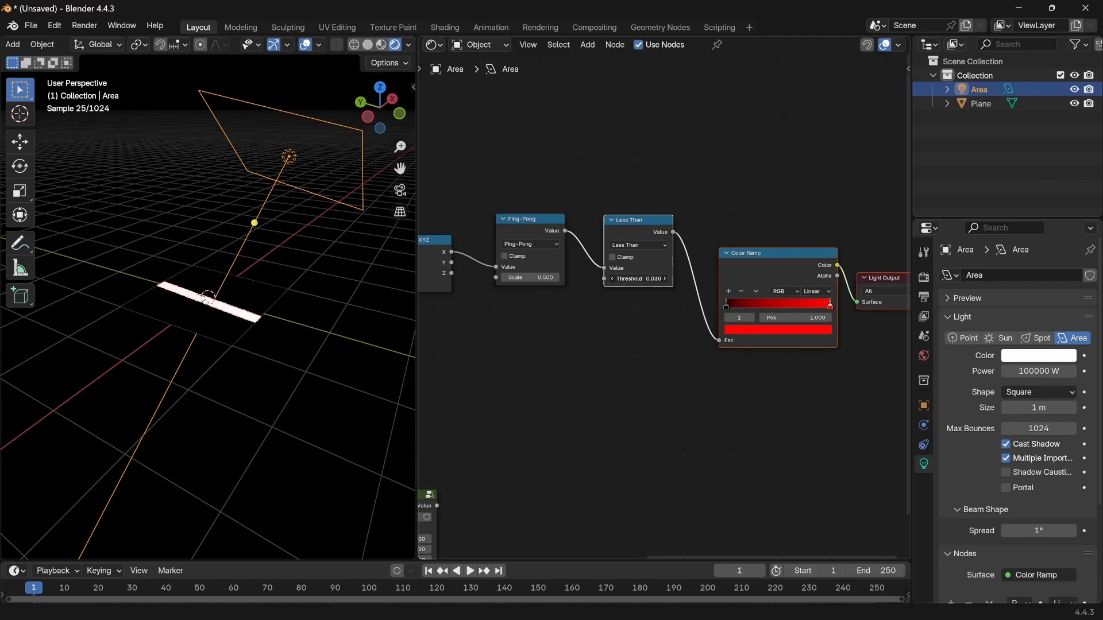
# Try shifting the projected line by adjusting the Mapping node's Location
pyautogui.scroll(-6, 540, 311)
pyautogui.moveTo(490, 302); pyautogui.dragTo(684, 278, button='middle')
pyautogui.scroll(4, 629, 312)
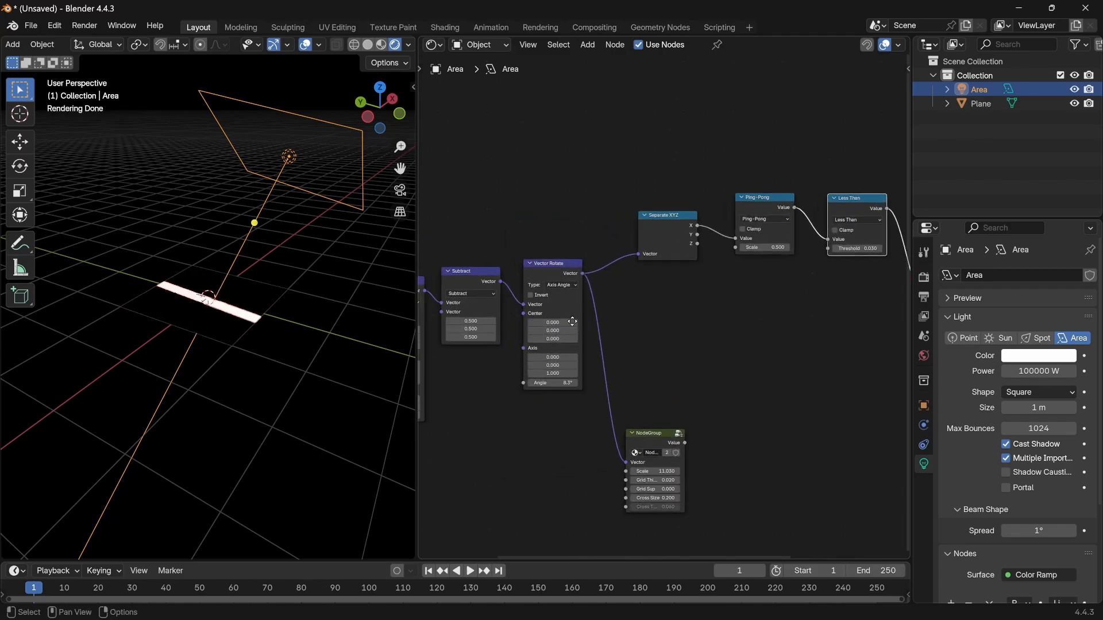
pyautogui.moveTo(447, 338); pyautogui.dragTo(632, 333, button='middle')
pyautogui.scroll(5, 632, 334)
pyautogui.moveTo(569, 317)
pyautogui.mouseDown()
pyautogui.moveTo(540, 317)
pyautogui.moveTo(587, 317)
pyautogui.moveTo(563, 317)
pyautogui.mouseUp()
# Feed the Ping-Pong node from the Separate XYZ Y output instead of X to turn the line's direction
pyautogui.scroll(-4, 744, 252)
pyautogui.moveTo(743, 252); pyautogui.dragTo(726, 263, button='middle')
pyautogui.scroll(3, 635, 252)
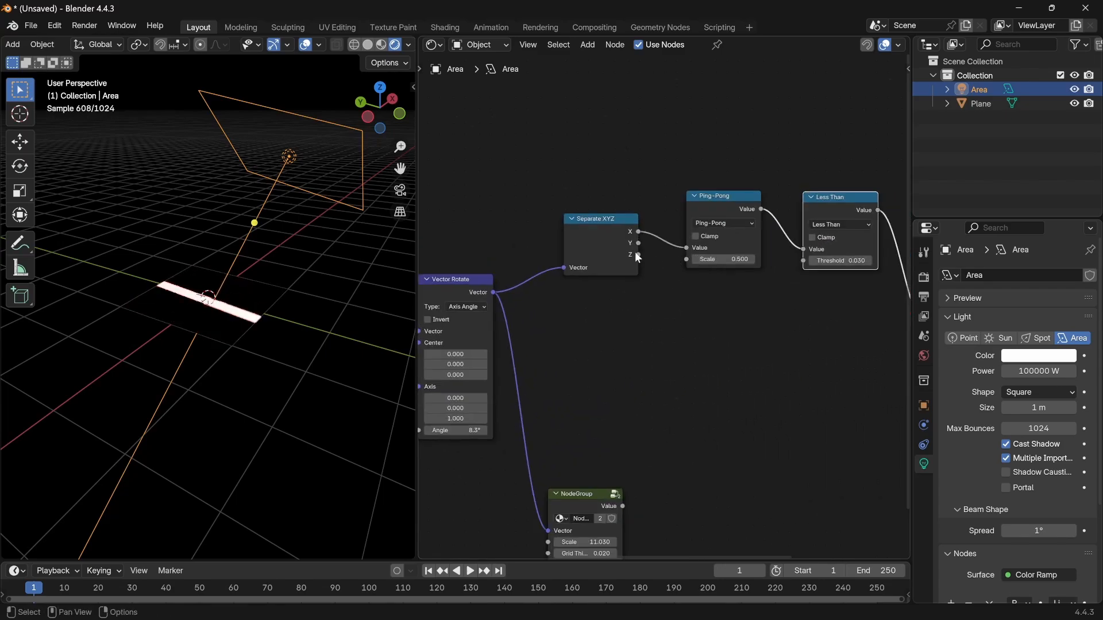
pyautogui.moveTo(638, 243); pyautogui.dragTo(687, 247)
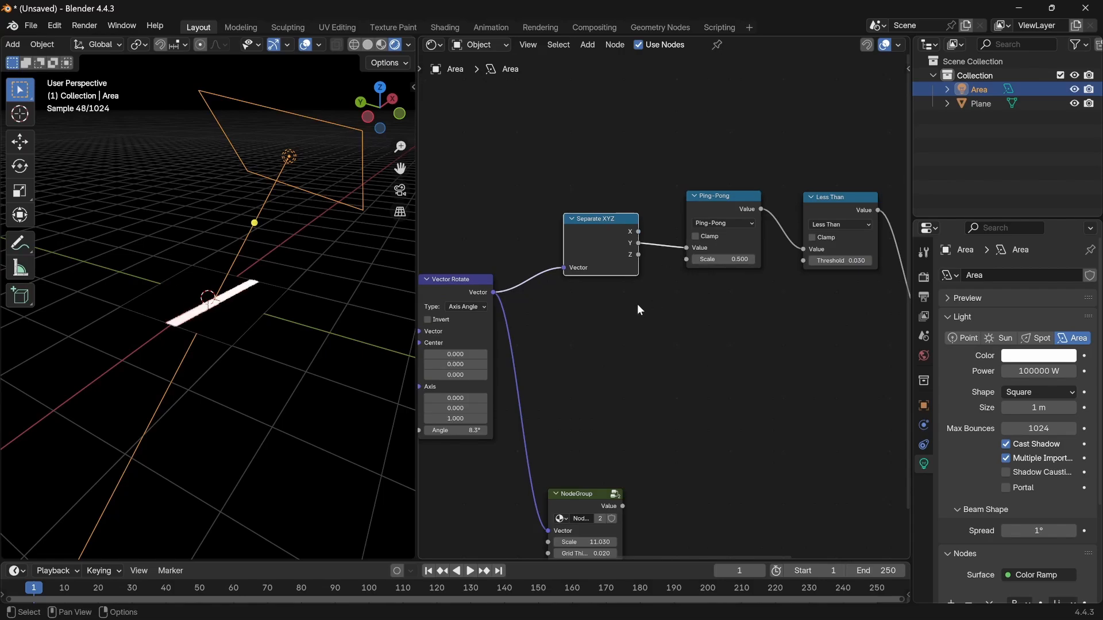
# Move the NodeGroup up closer to the line nodes and reconnect its Value to the Color Ramp's Fac
pyautogui.moveTo(515, 329); pyautogui.dragTo(580, 286, button='middle')
pyautogui.moveTo(665, 460); pyautogui.dragTo(698, 350)
pyautogui.scroll(-1, 729, 309)
pyautogui.moveTo(602, 286); pyautogui.dragTo(414, 317, button='middle')
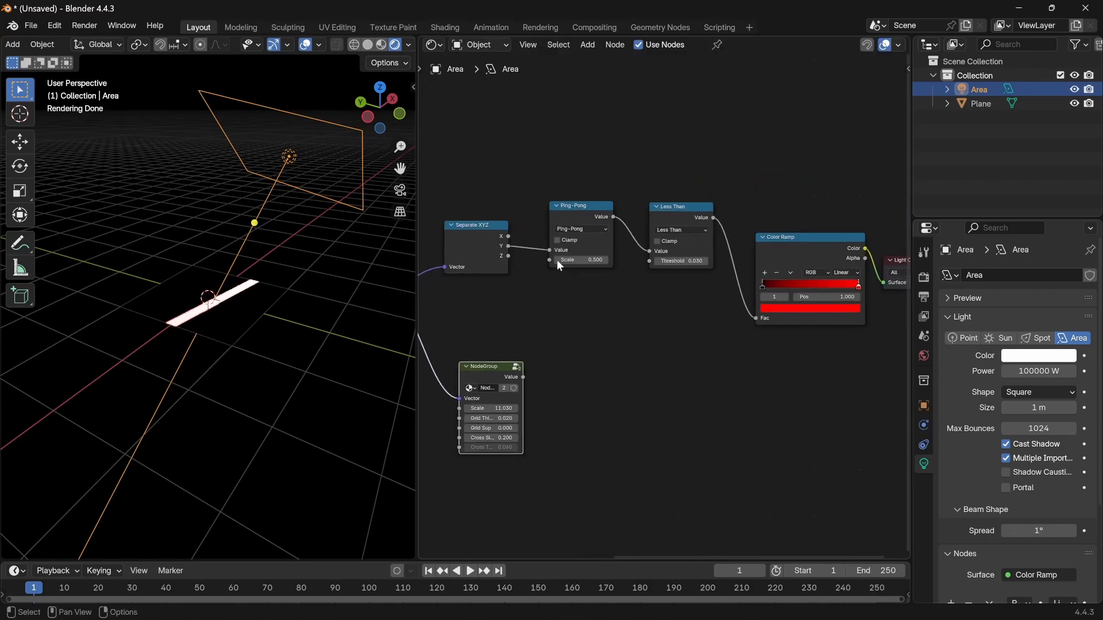
pyautogui.moveTo(522, 377); pyautogui.dragTo(757, 323)
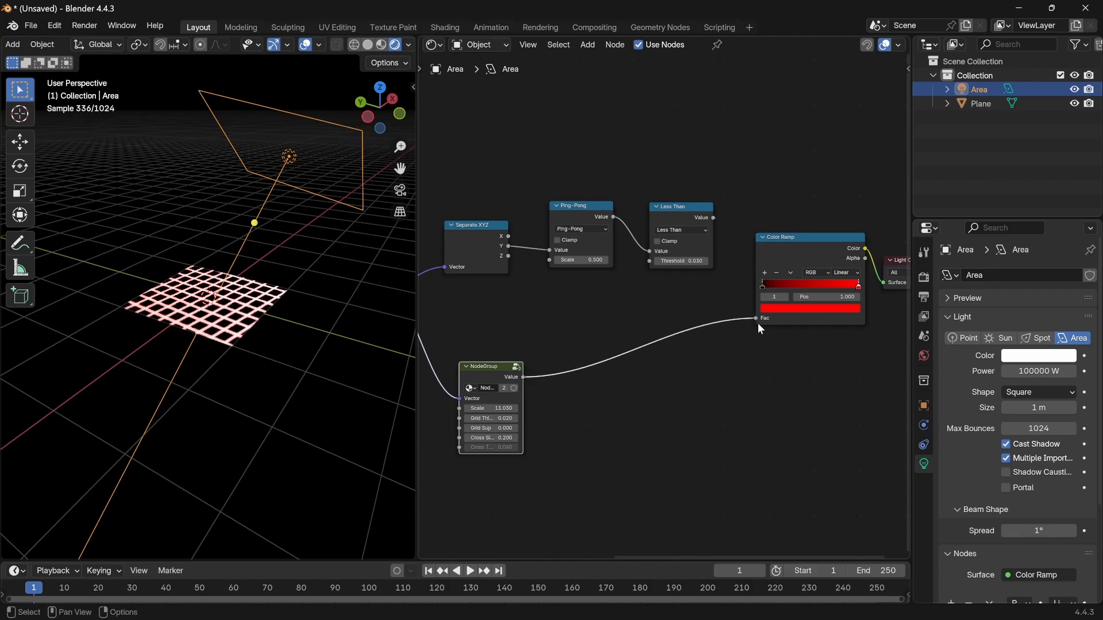